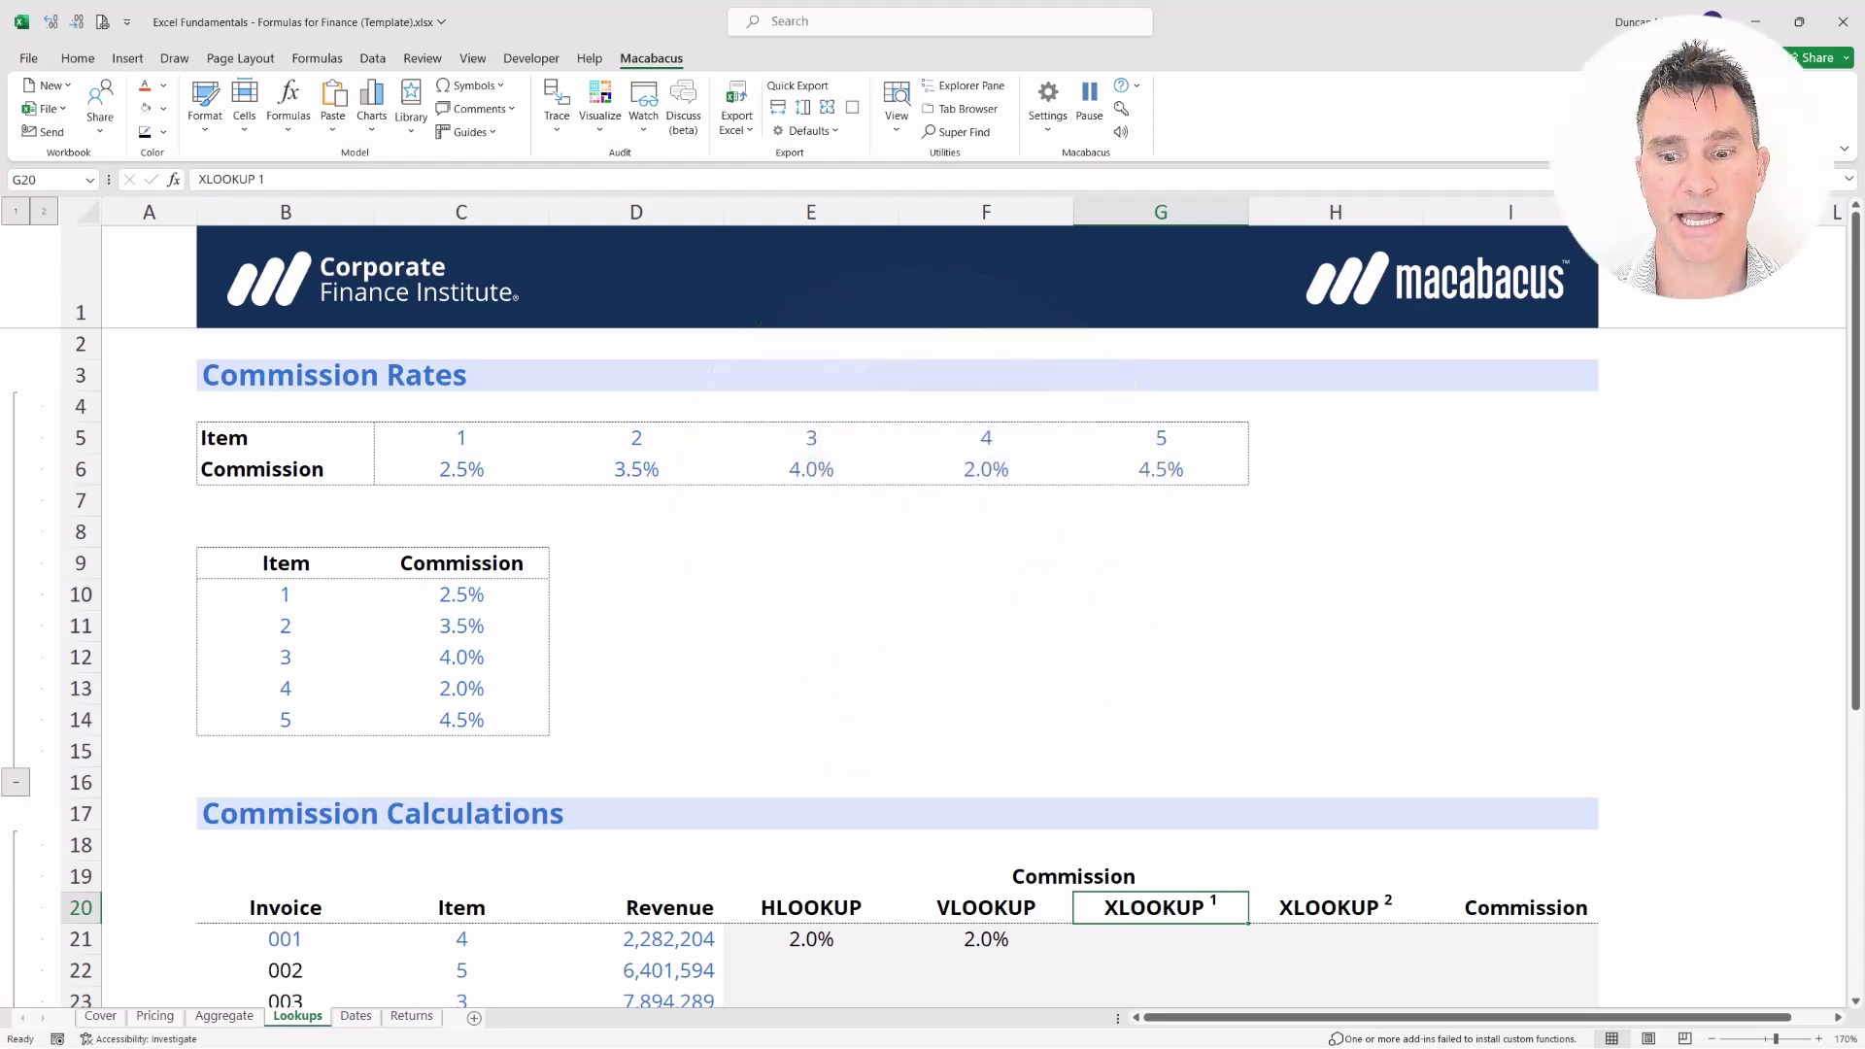
Start an XLOOKUP formula in G21 under XLOOKUP 1, with the item number in C21 as the lookup value
{"action": "key", "text": "shift+Down"}
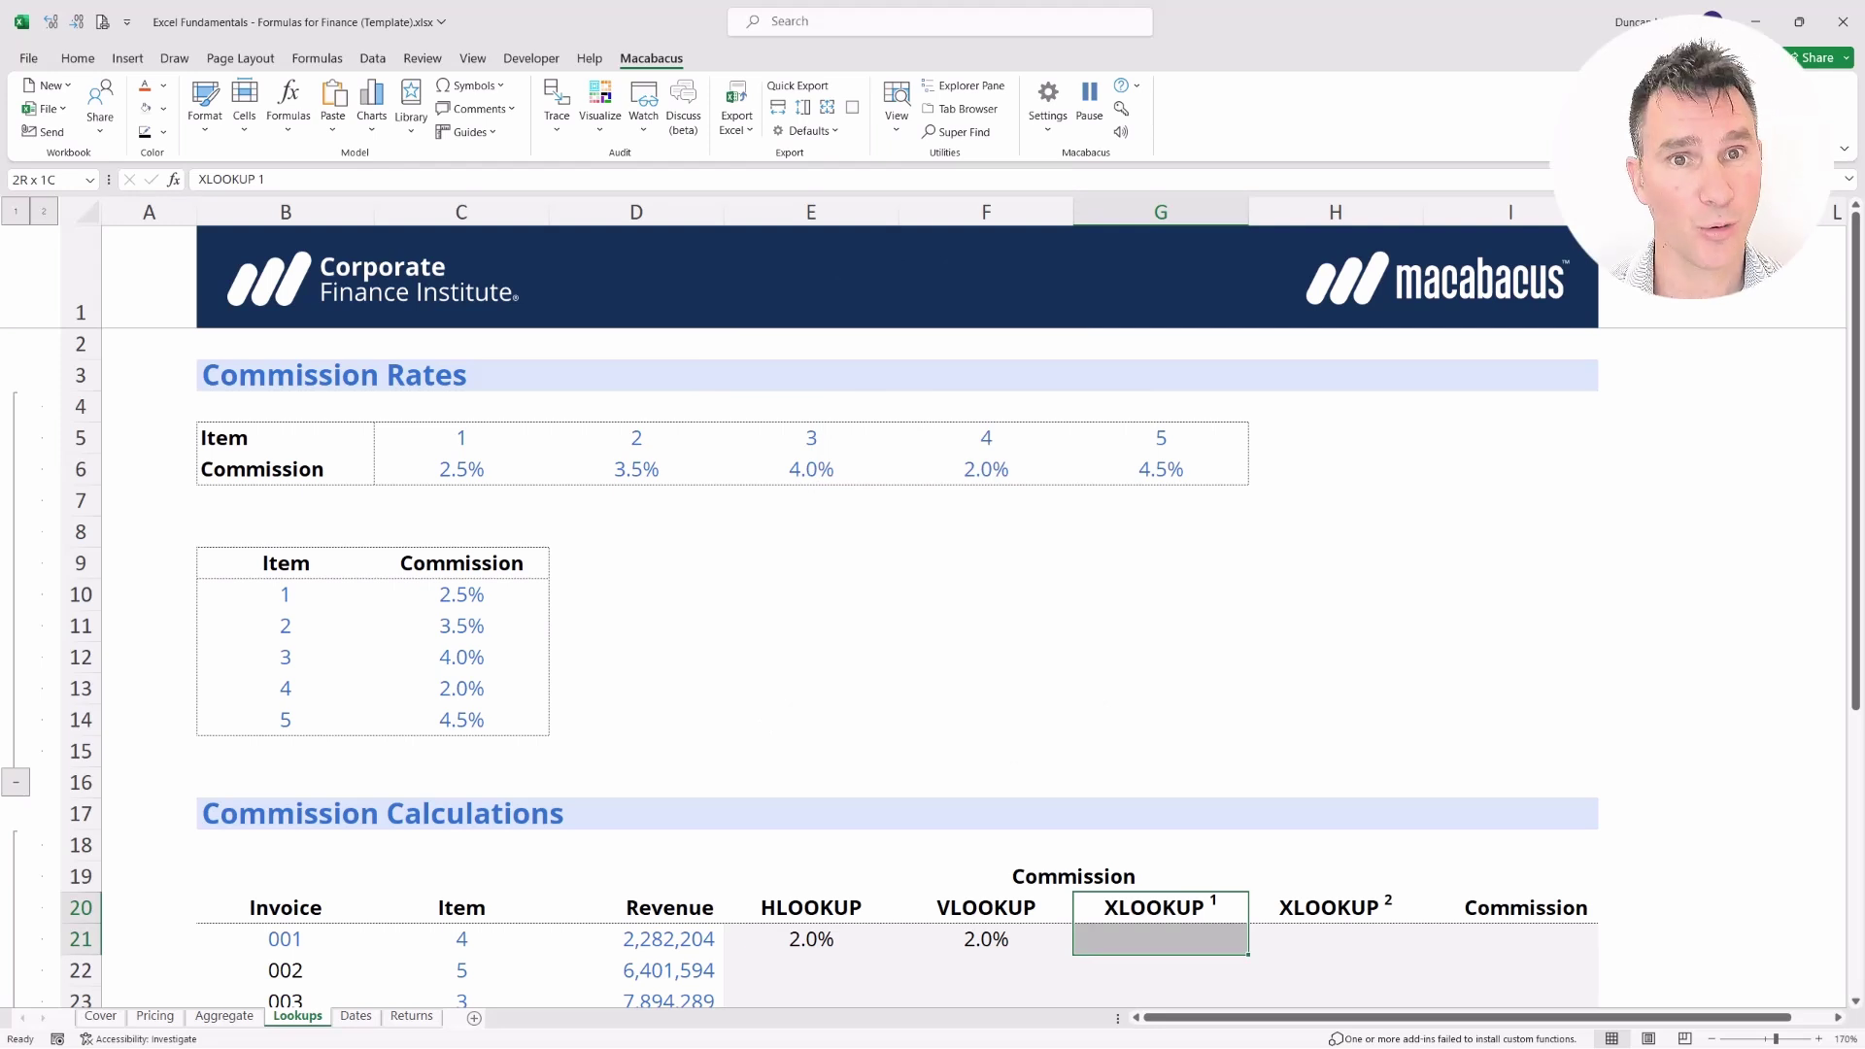
{"action": "key", "text": "Left"}
{"action": "key", "text": "Right"}
{"action": "key", "text": "Down"}
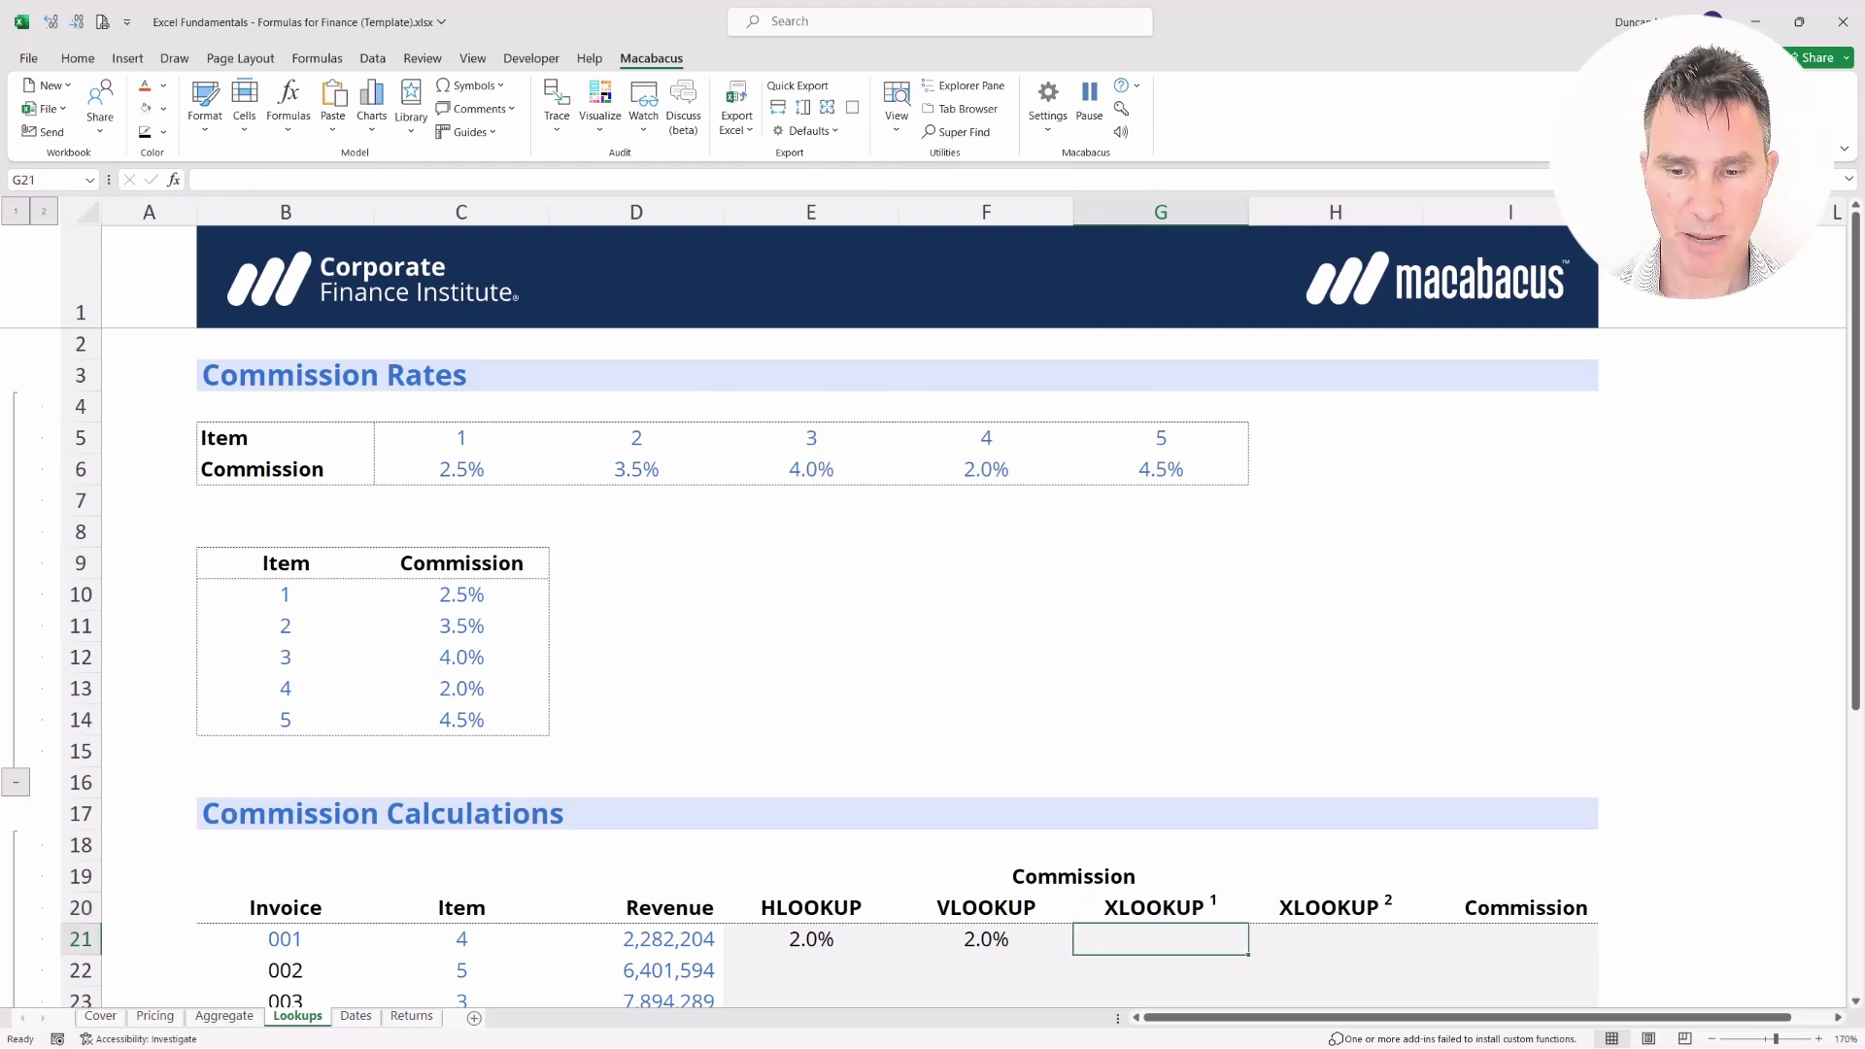
{"action": "type", "text": "="}
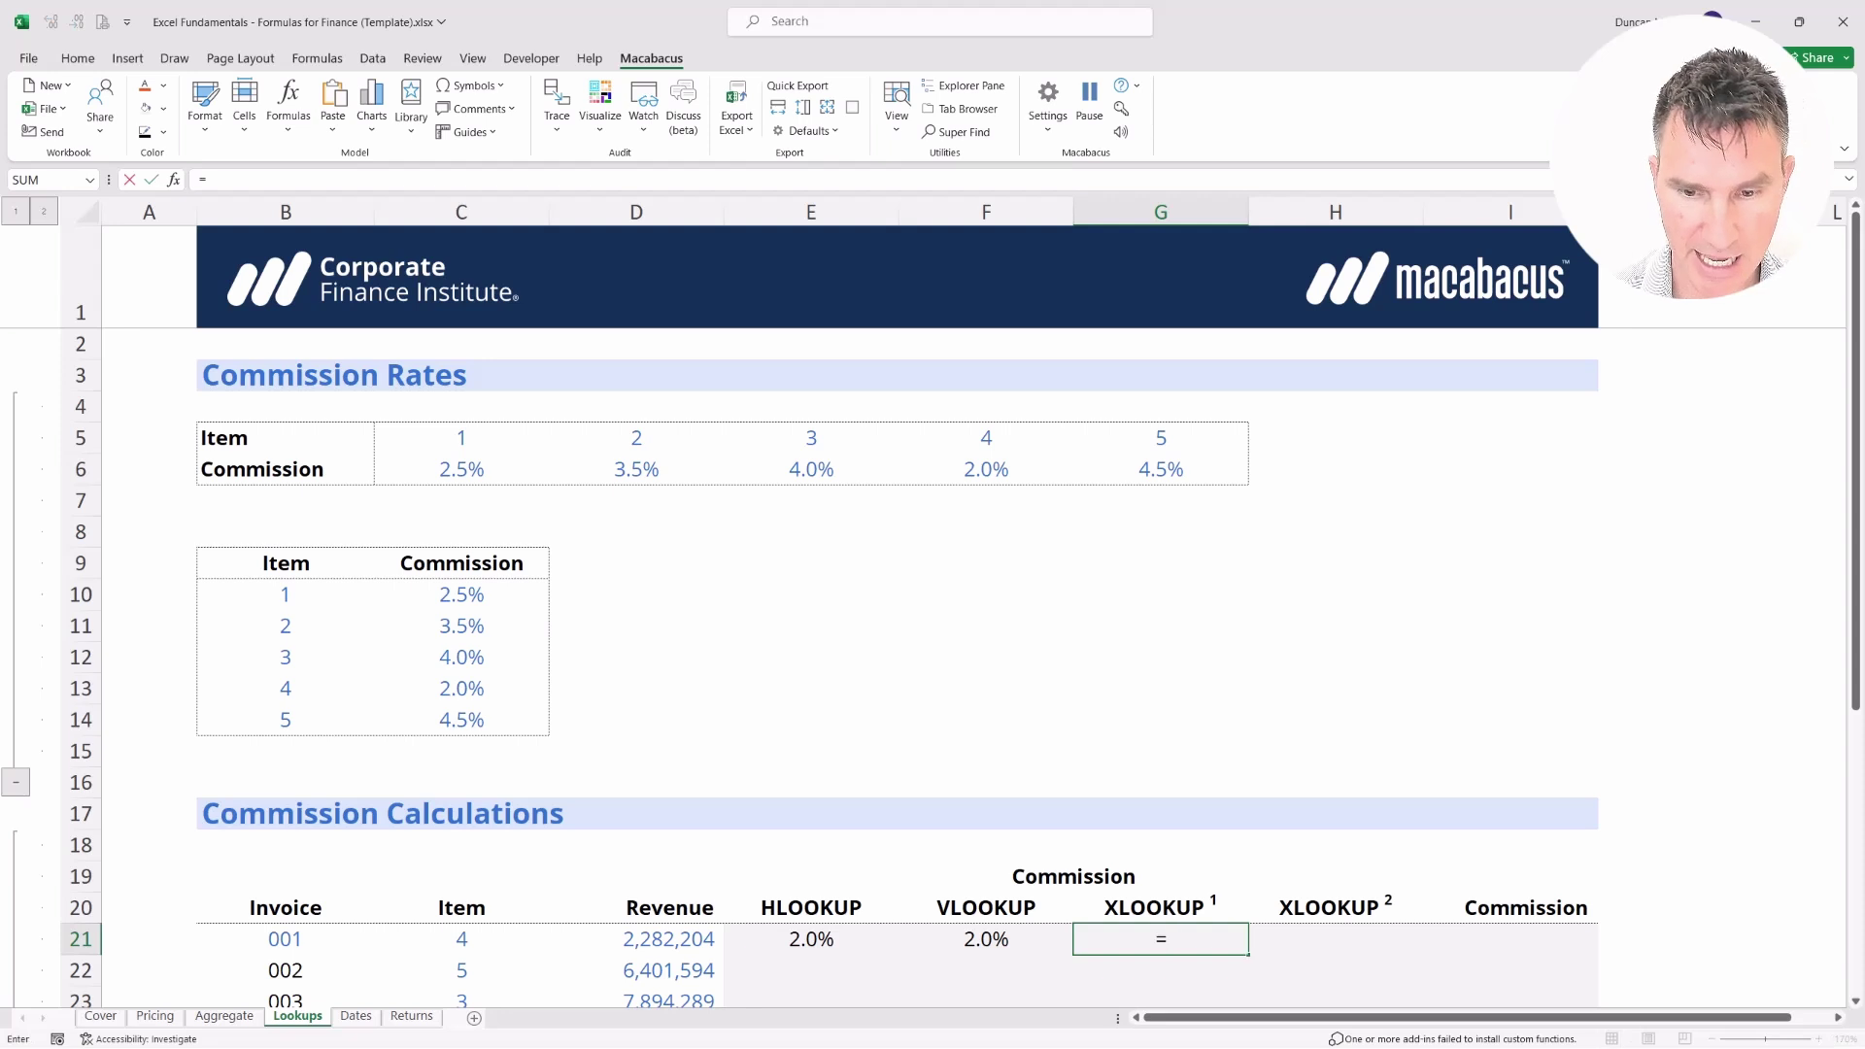
{"action": "type", "text": "XL"}
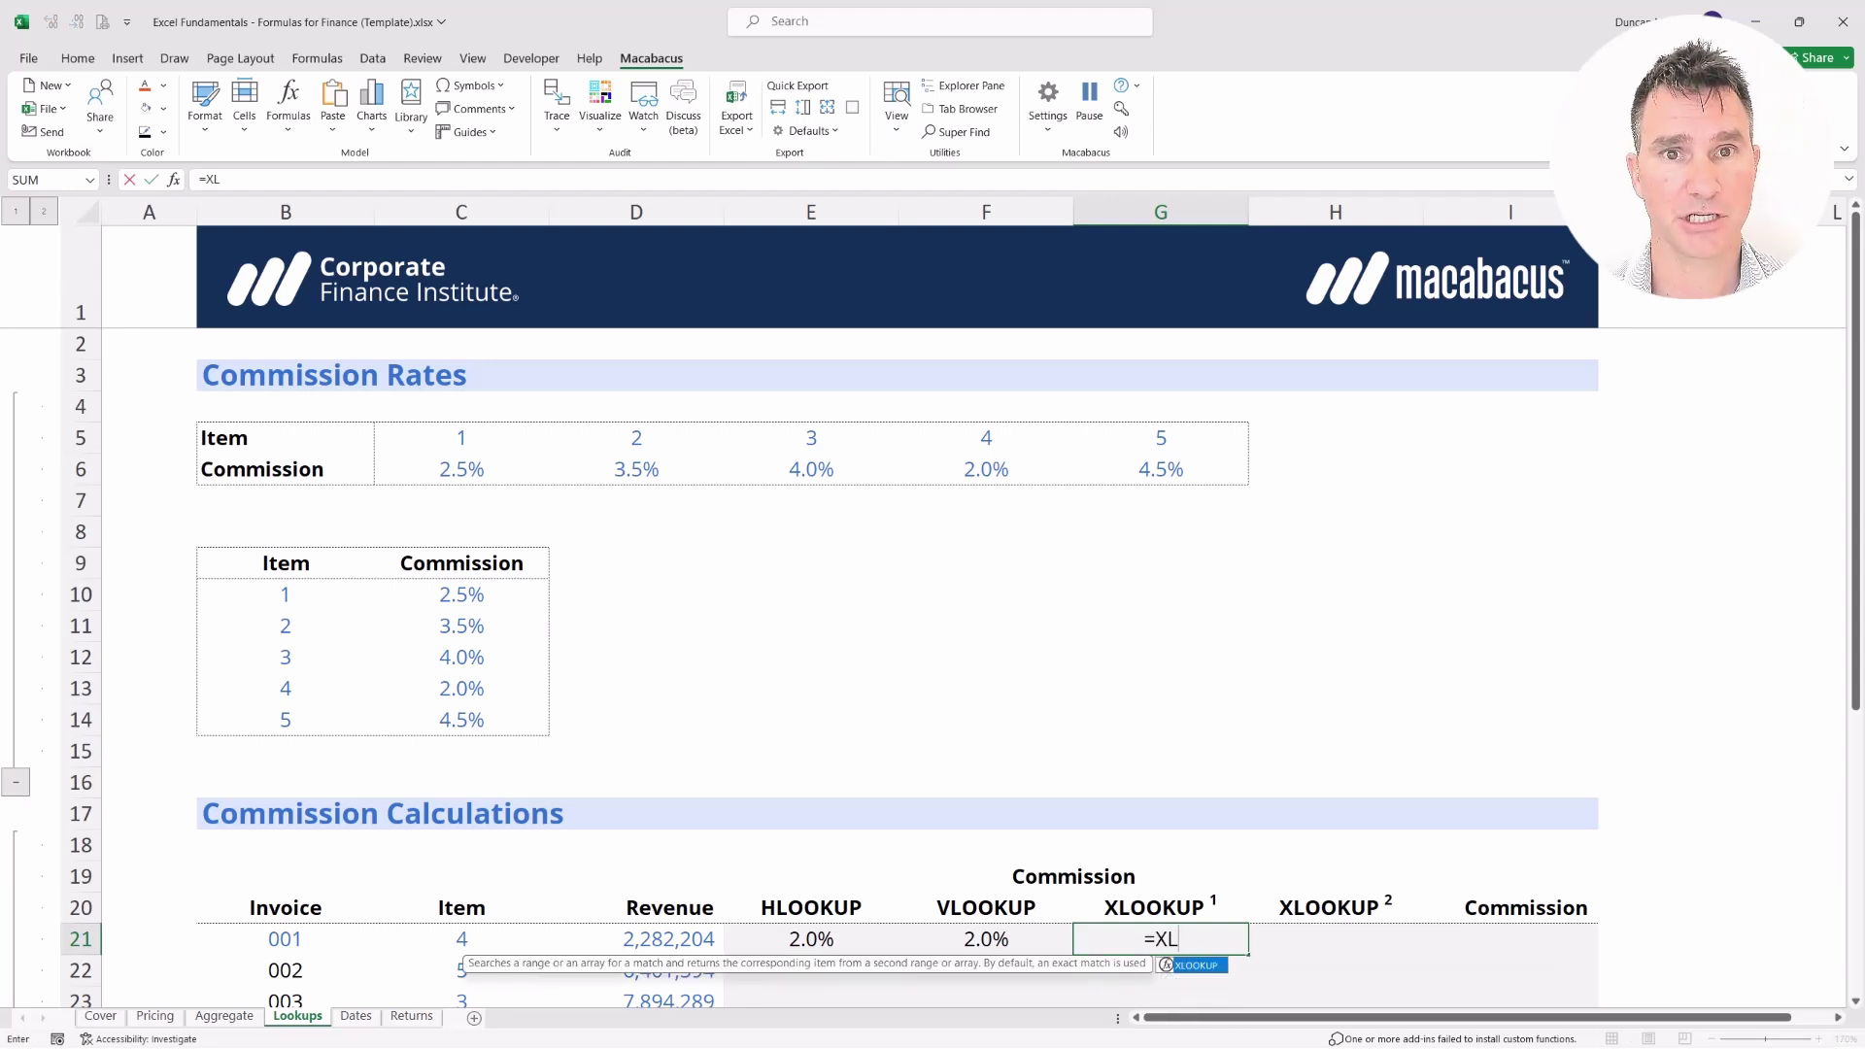
{"action": "key", "text": "Tab"}
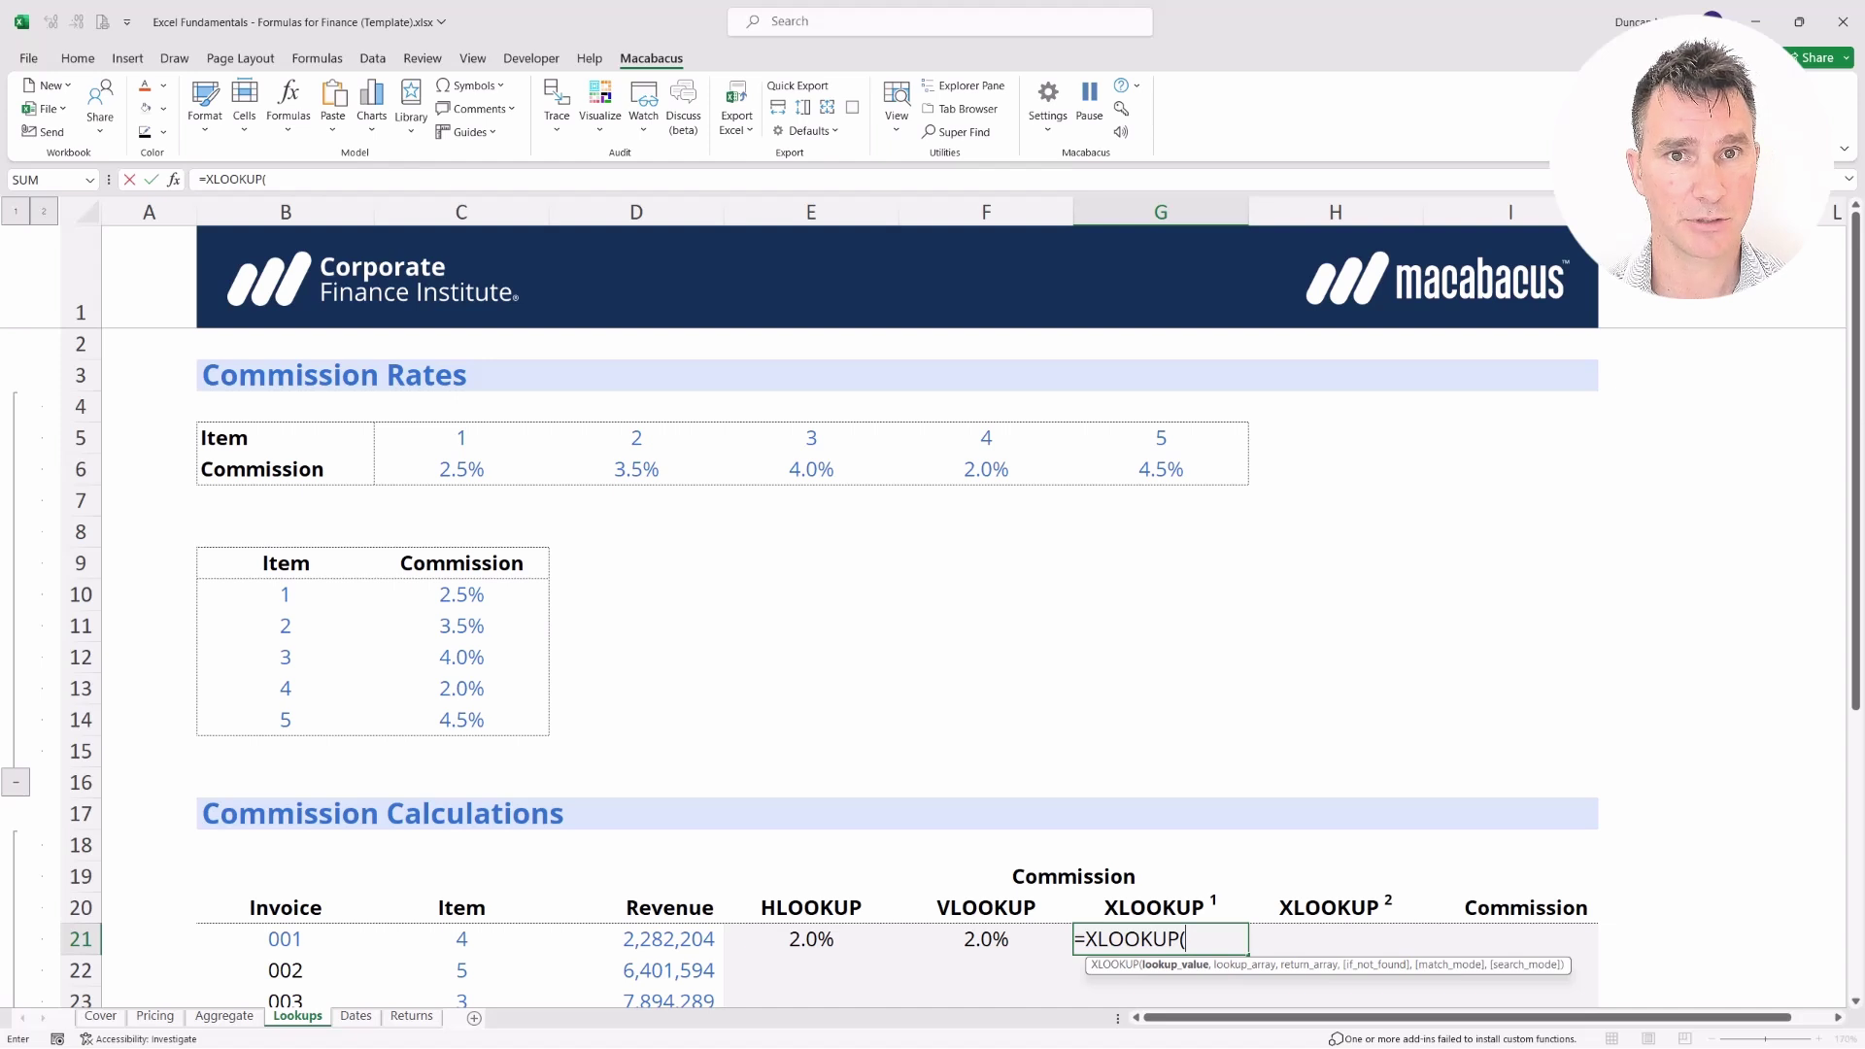
{"action": "key", "text": "Left"}
{"action": "key", "text": "Left"}
{"action": "key", "text": "Left"}
{"action": "key", "text": "Left"}
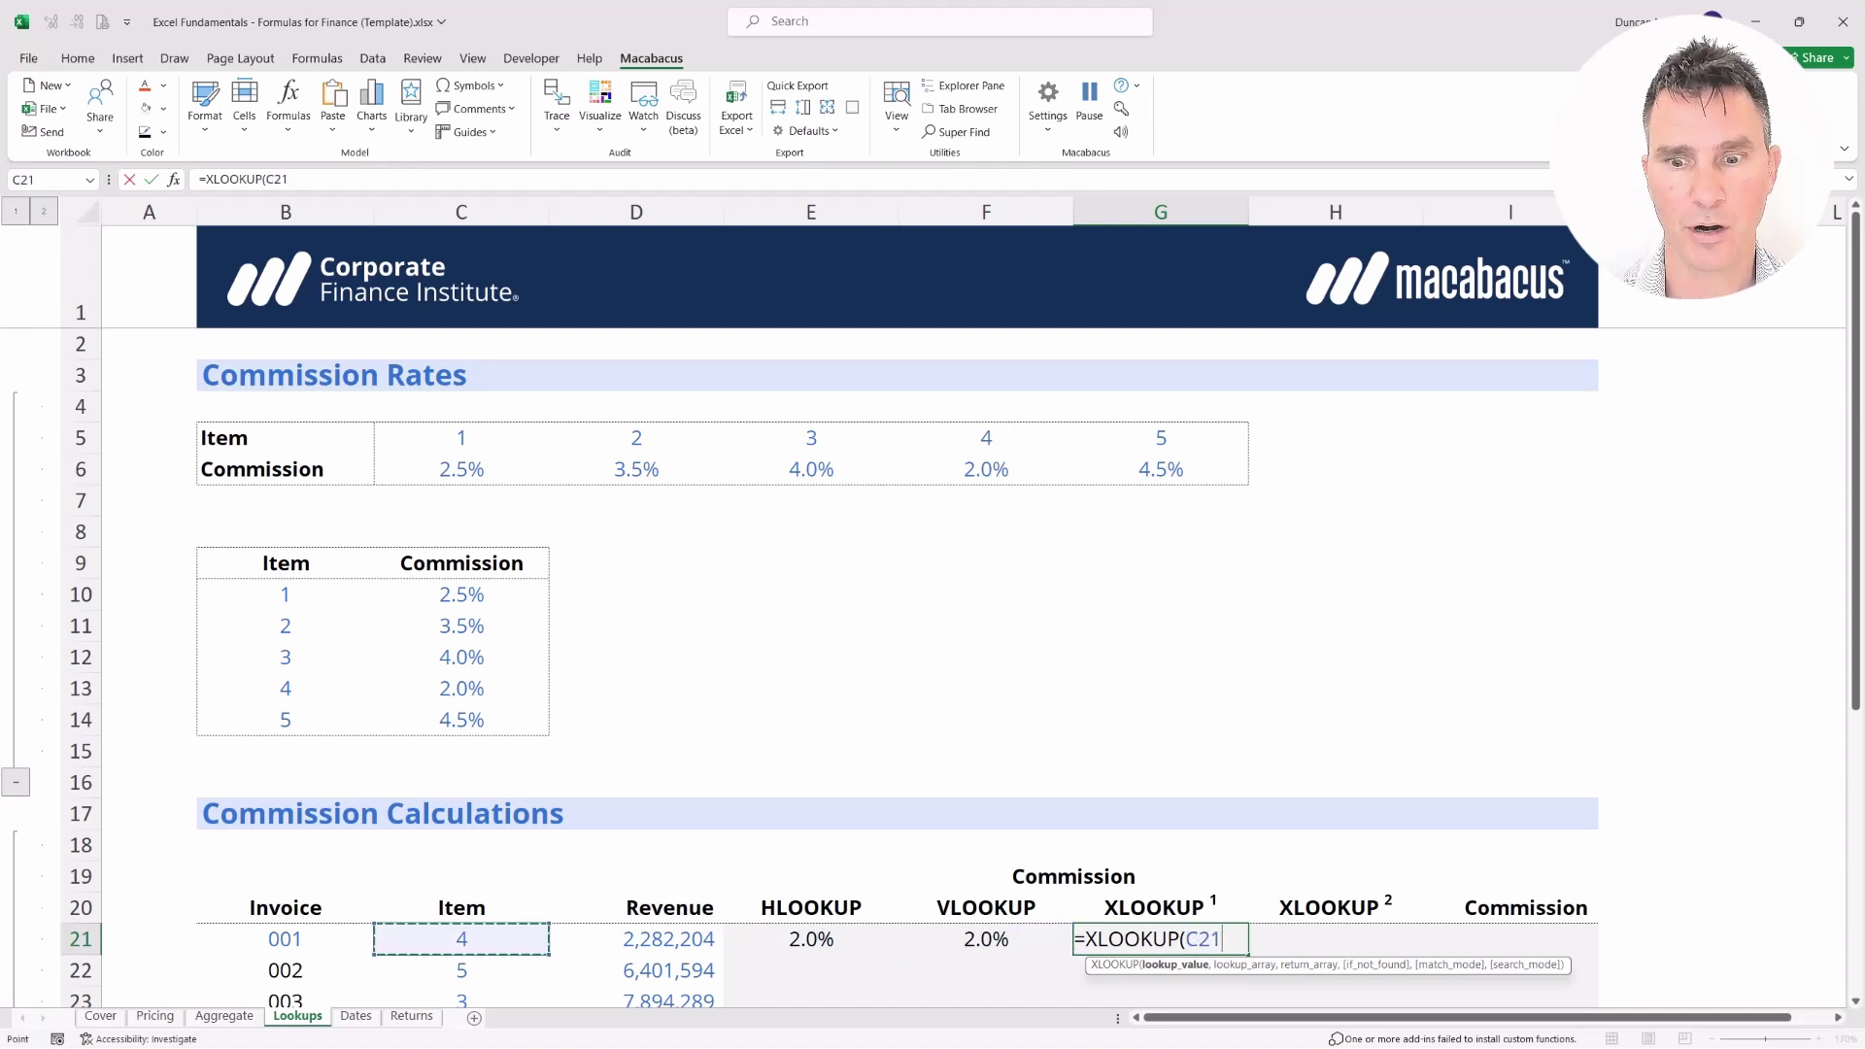
{"action": "type", "text": ","}
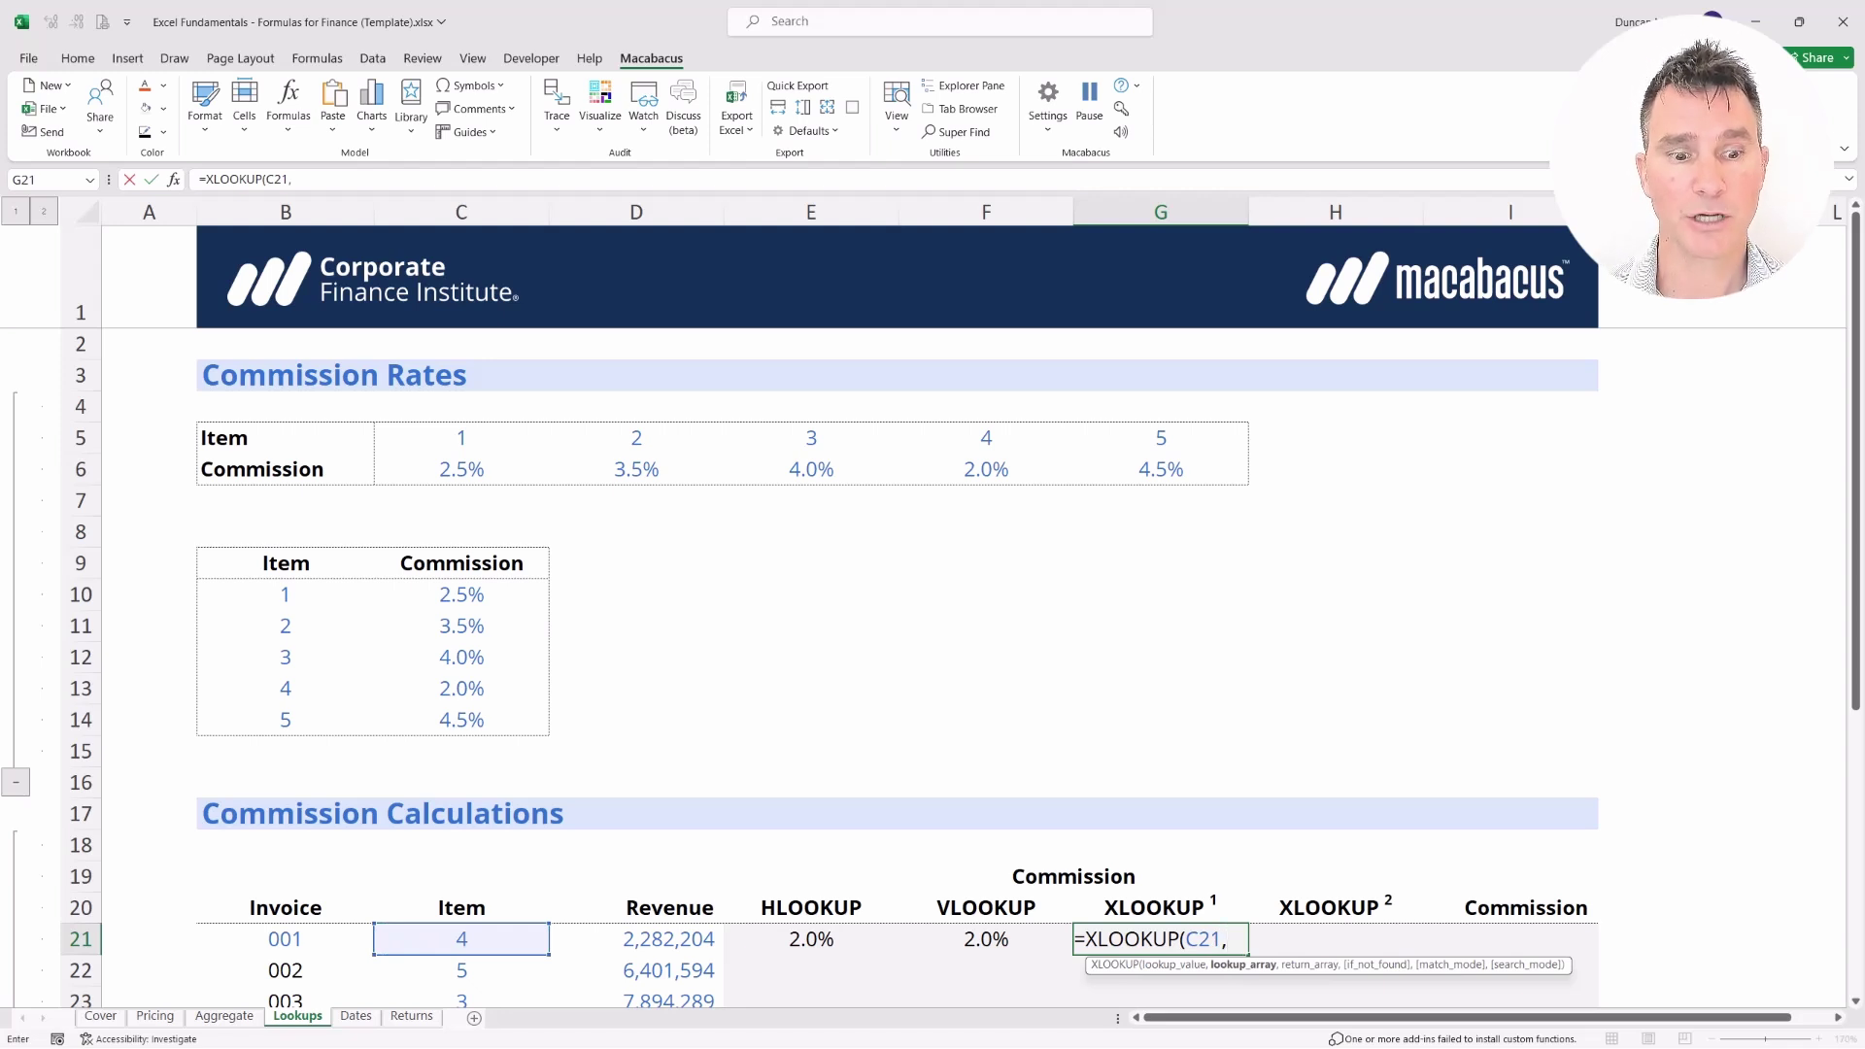
Set the lookup array of the G21 formula to the horizontal table's item numbers, C5:G5
{"action": "key", "text": "Up"}
{"action": "key", "text": "Up"}
{"action": "key", "text": "Up"}
{"action": "key", "text": "Up"}
{"action": "key", "text": "Up"}
{"action": "key", "text": "Up"}
{"action": "key", "text": "Up"}
{"action": "key", "text": "Up"}
{"action": "key", "text": "Up"}
{"action": "key", "text": "Up"}
{"action": "key", "text": "Up"}
{"action": "key", "text": "Up"}
{"action": "key", "text": "Up"}
{"action": "key", "text": "Up"}
{"action": "key", "text": "Up"}
{"action": "key", "text": "Up"}
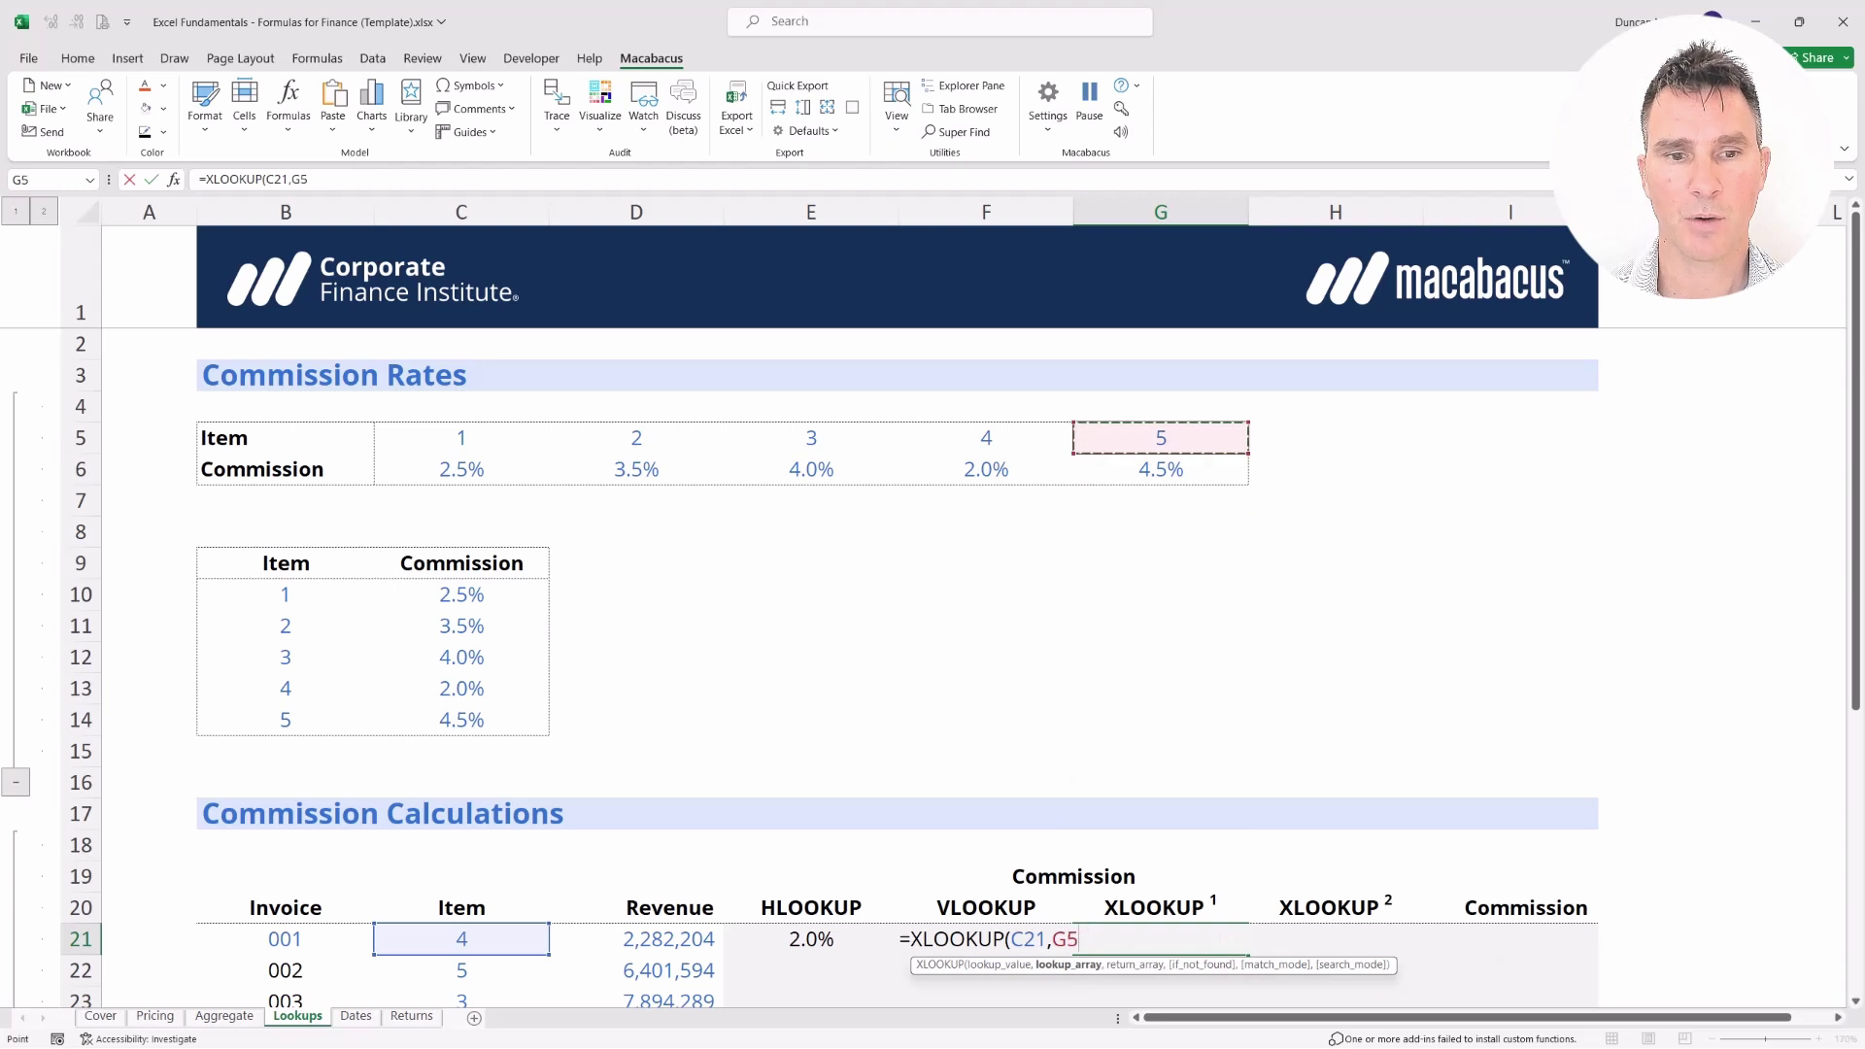
{"action": "key", "text": "Left"}
{"action": "key", "text": "Left"}
{"action": "key", "text": "Left"}
{"action": "key", "text": "Left"}
{"action": "key", "text": "shift+Right"}
{"action": "key", "text": "shift+Right"}
{"action": "key", "text": "shift+Right"}
{"action": "key", "text": "shift+Right"}
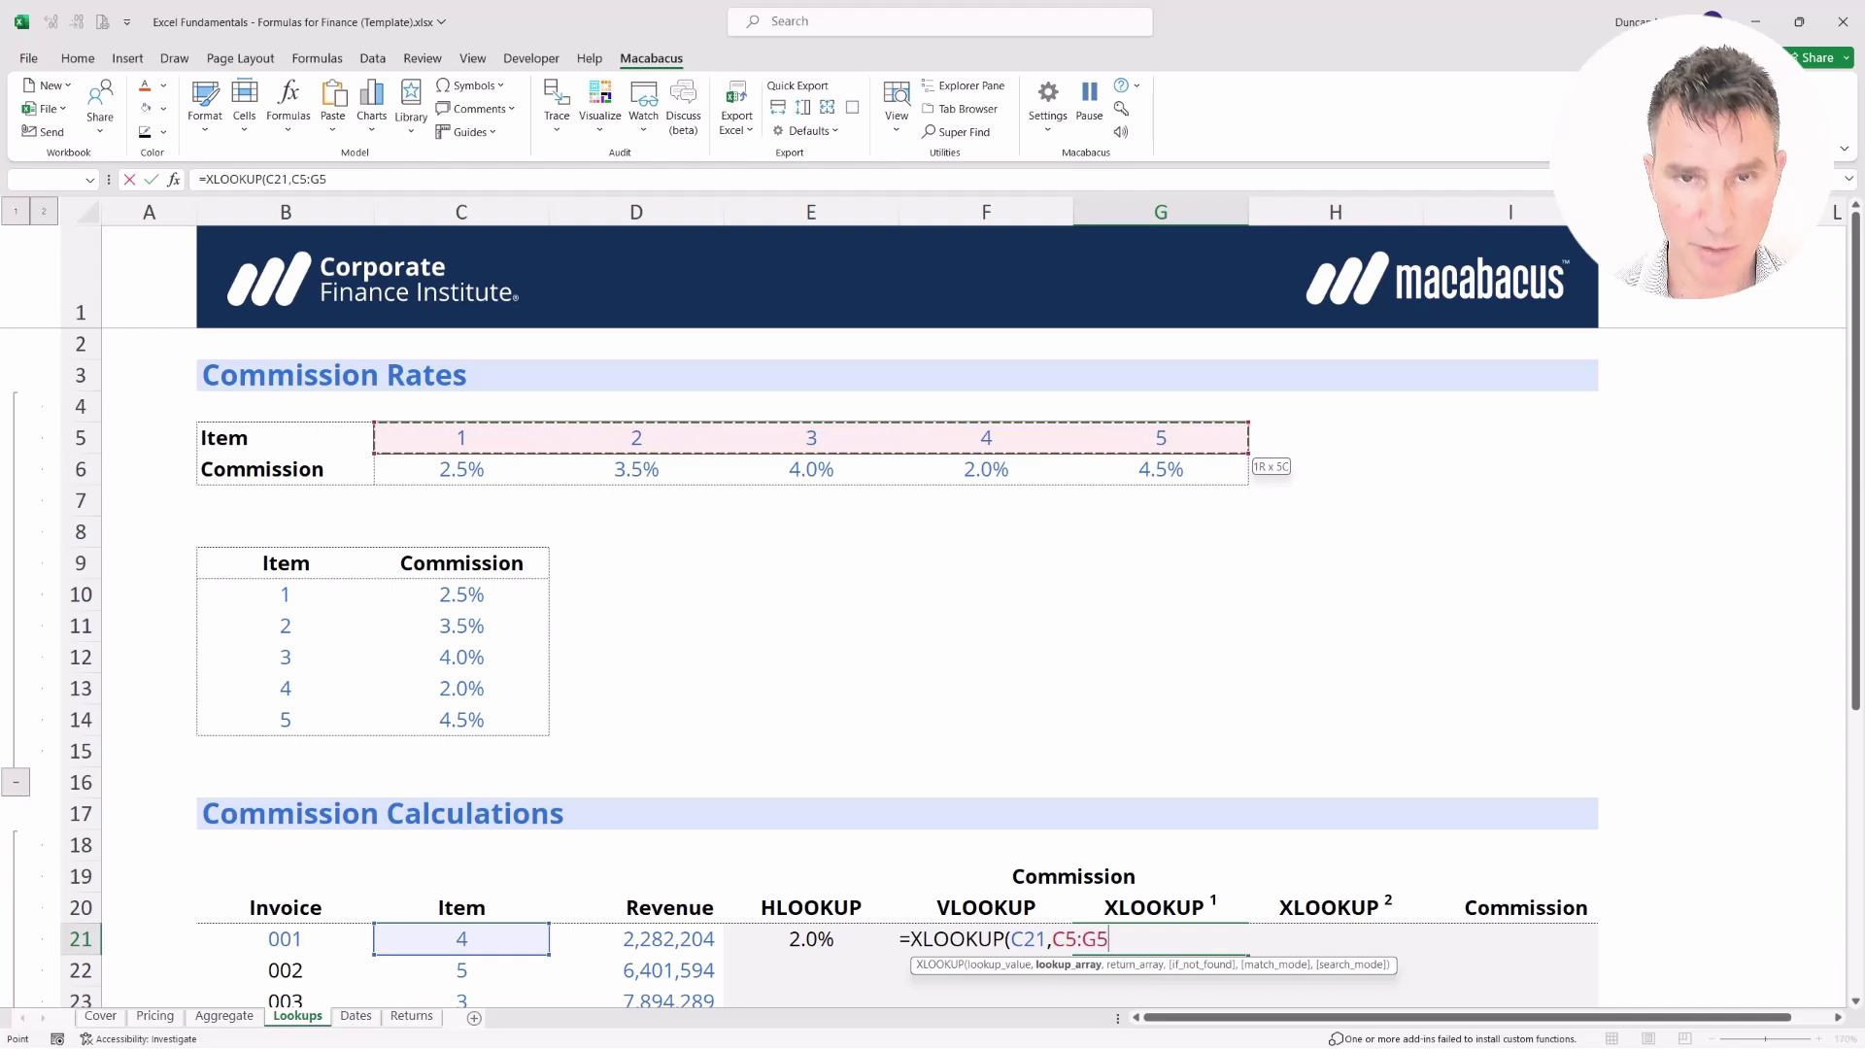
{"action": "type", "text": ","}
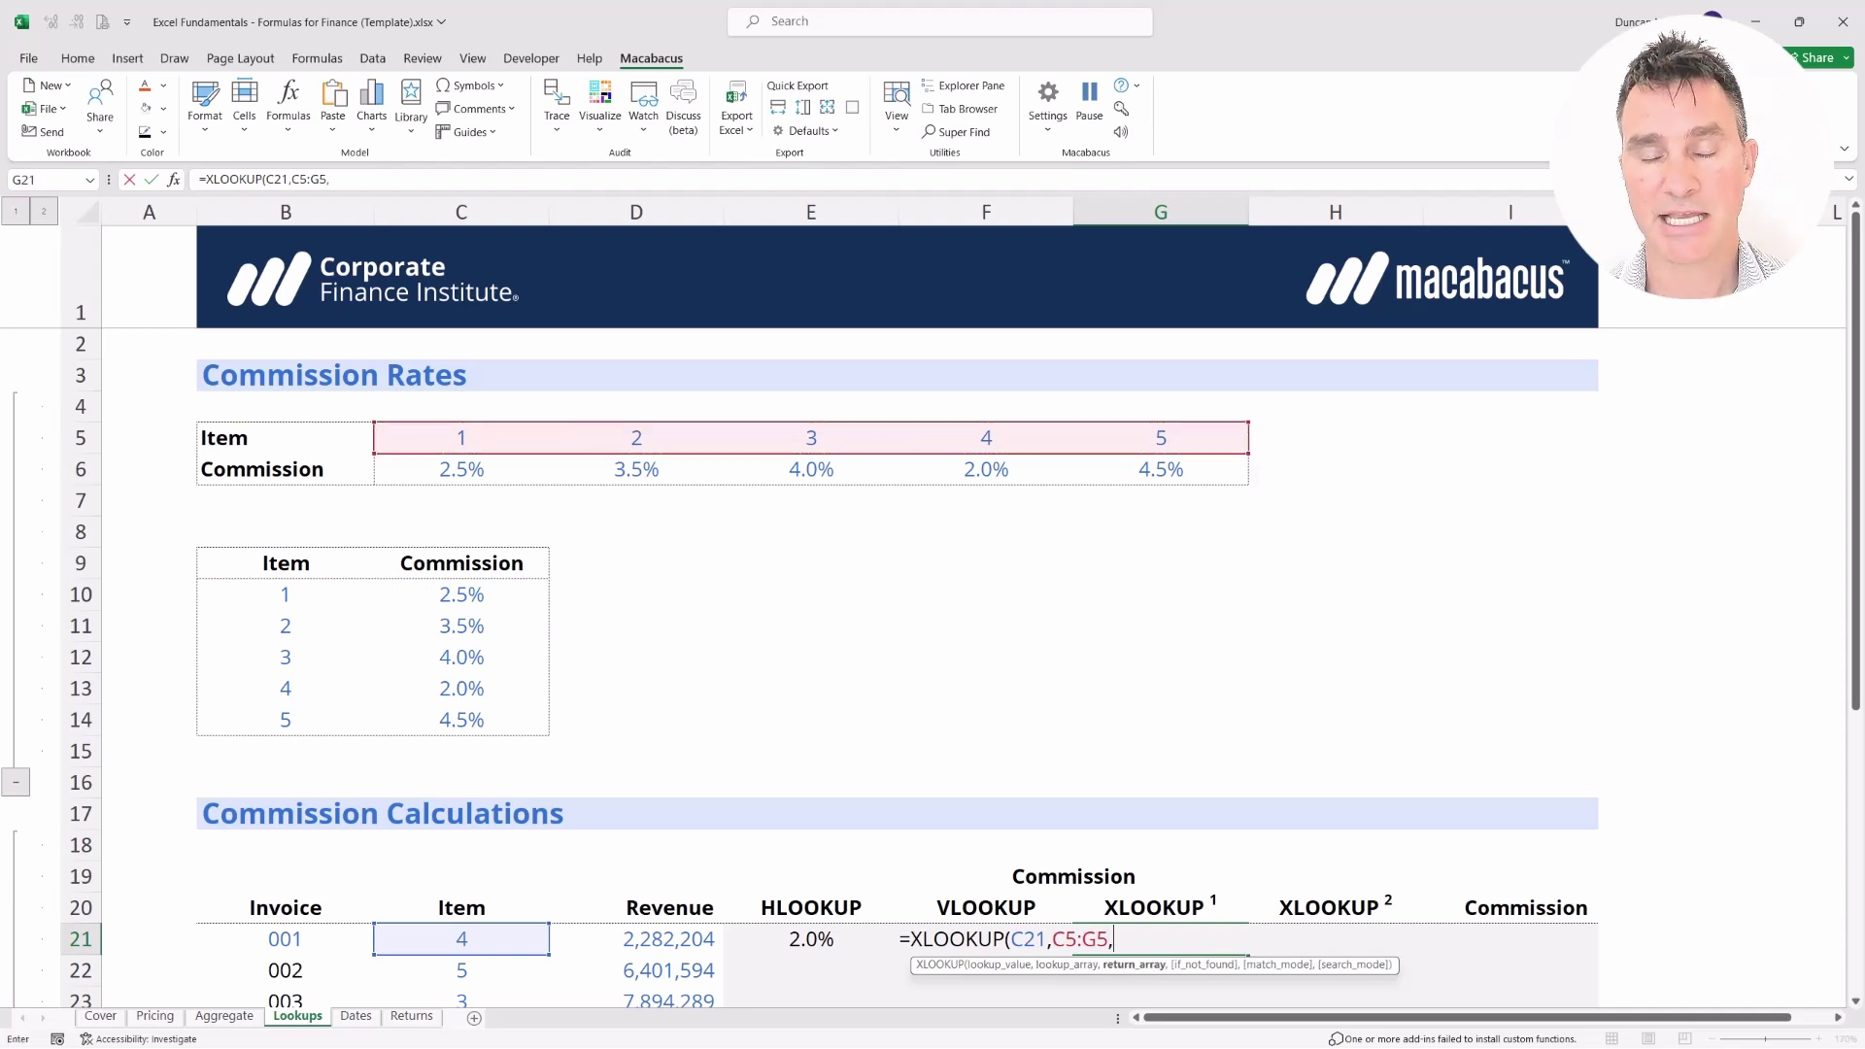
Set the return array to the commission rates in C6:G6 and complete the formula =XLOOKUP(C21,C5:G5,C6:G6) in G21
{"action": "key", "text": "Up"}
{"action": "key", "text": "Up"}
{"action": "key", "text": "Up"}
{"action": "key", "text": "Up"}
{"action": "key", "text": "Up"}
{"action": "key", "text": "Up"}
{"action": "key", "text": "Up"}
{"action": "key", "text": "Up"}
{"action": "key", "text": "Up"}
{"action": "key", "text": "Up"}
{"action": "key", "text": "Up"}
{"action": "key", "text": "Up"}
{"action": "key", "text": "Up"}
{"action": "key", "text": "Up"}
{"action": "key", "text": "Up"}
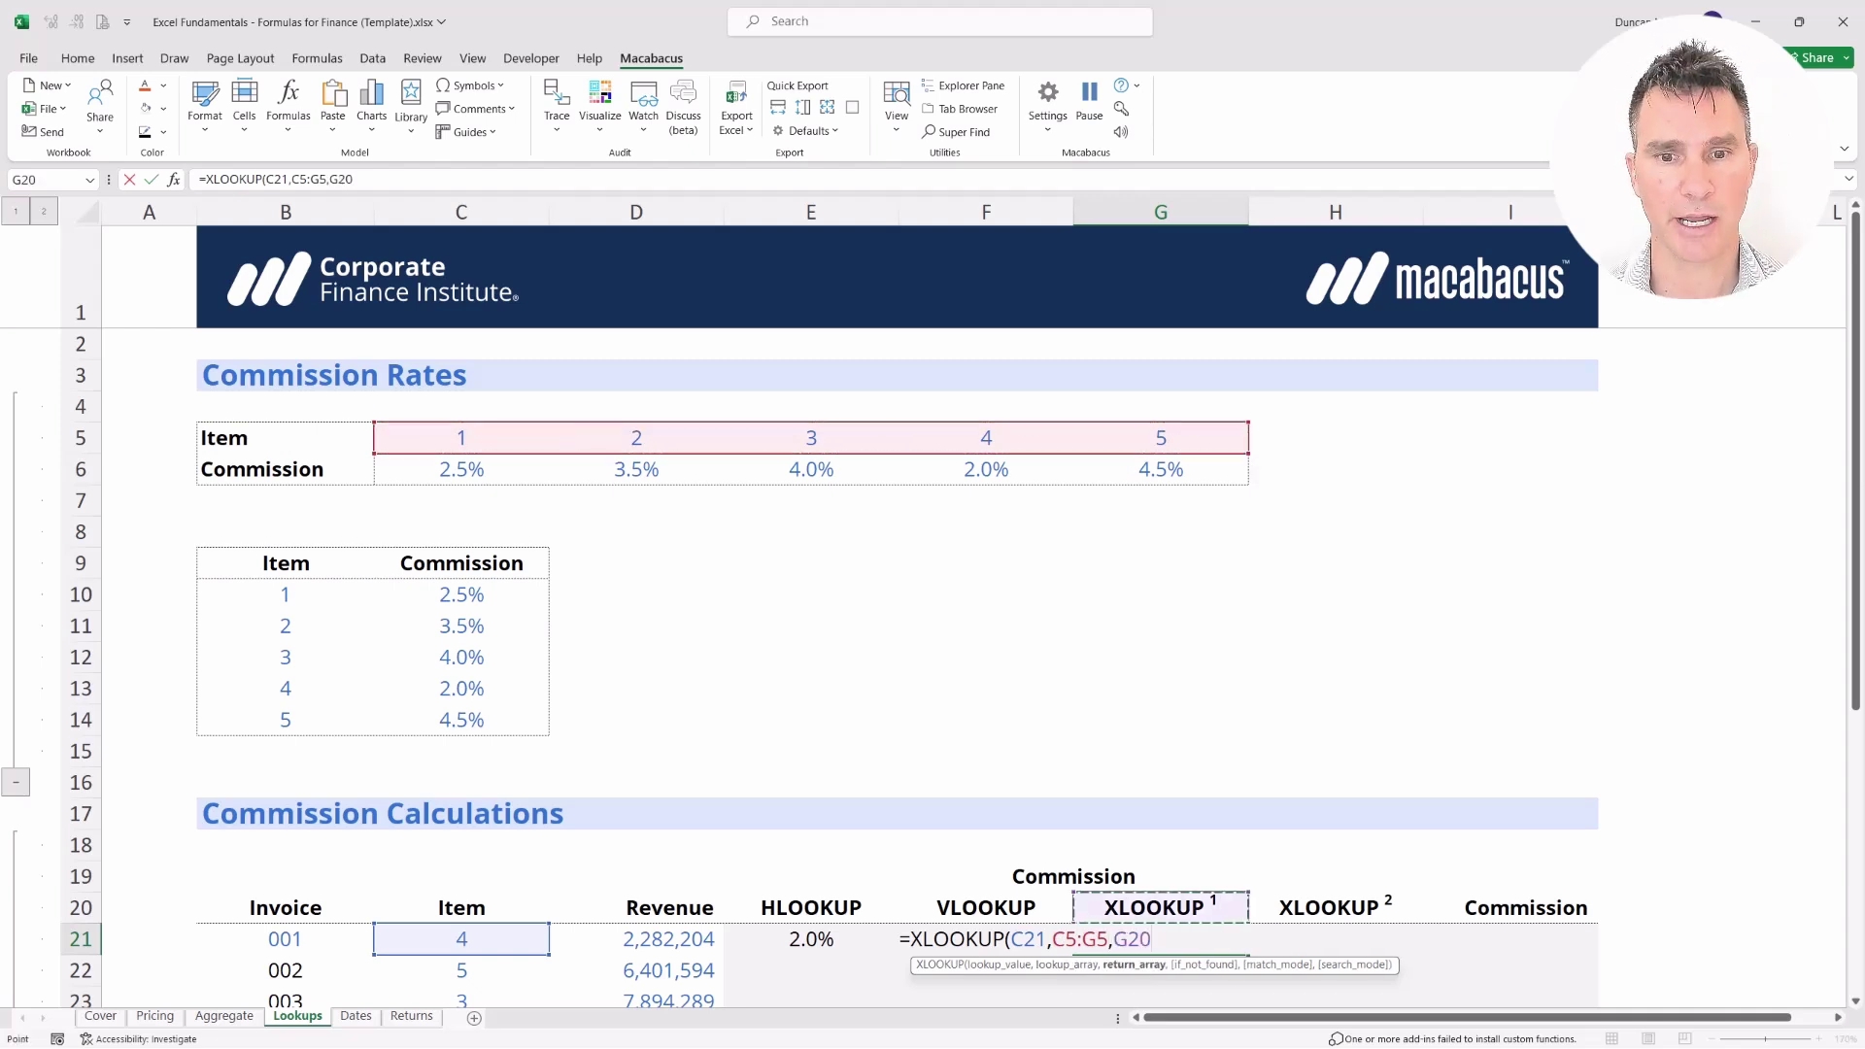
{"action": "key", "text": "Left"}
{"action": "key", "text": "Left"}
{"action": "key", "text": "Left"}
{"action": "key", "text": "Left"}
{"action": "key", "text": "Left"}
{"action": "key", "text": "Left"}
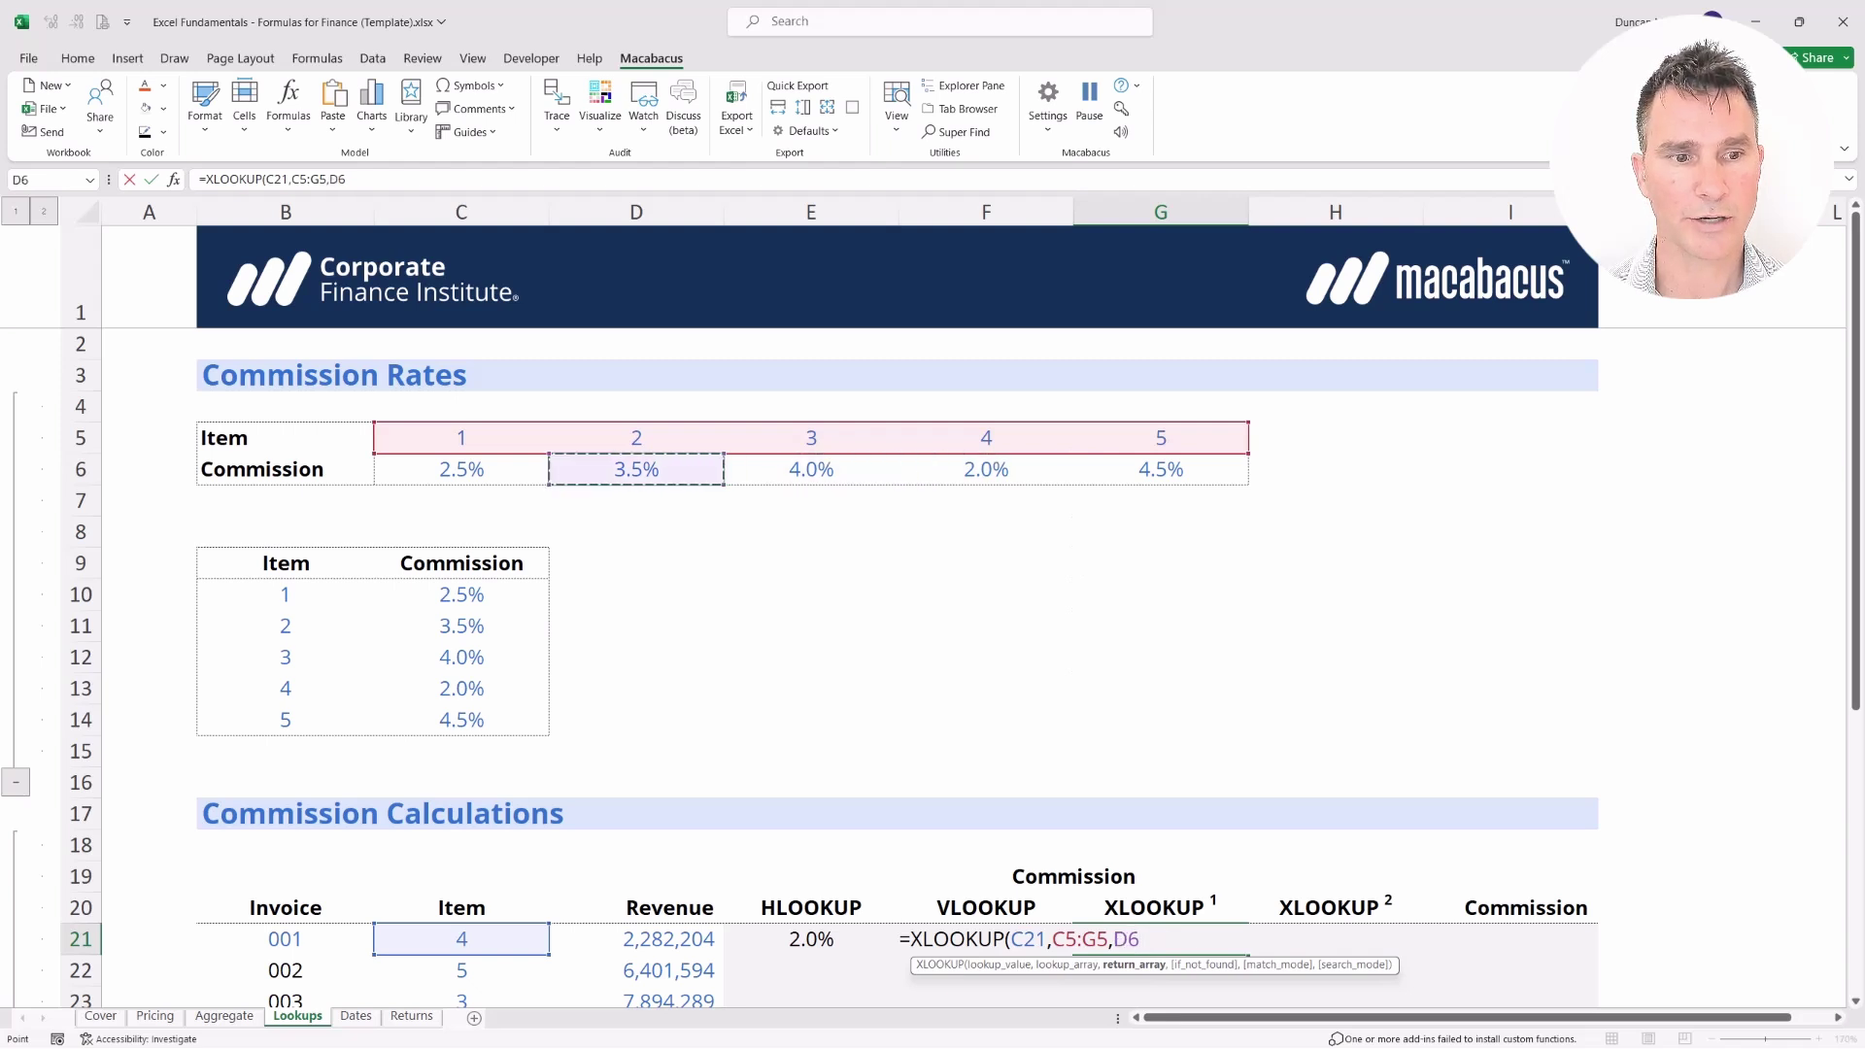
{"action": "key", "text": "Right"}
{"action": "key", "text": "shift+Right"}
{"action": "key", "text": "shift+Right"}
{"action": "key", "text": "shift+Right"}
{"action": "key", "text": "shift+Right"}
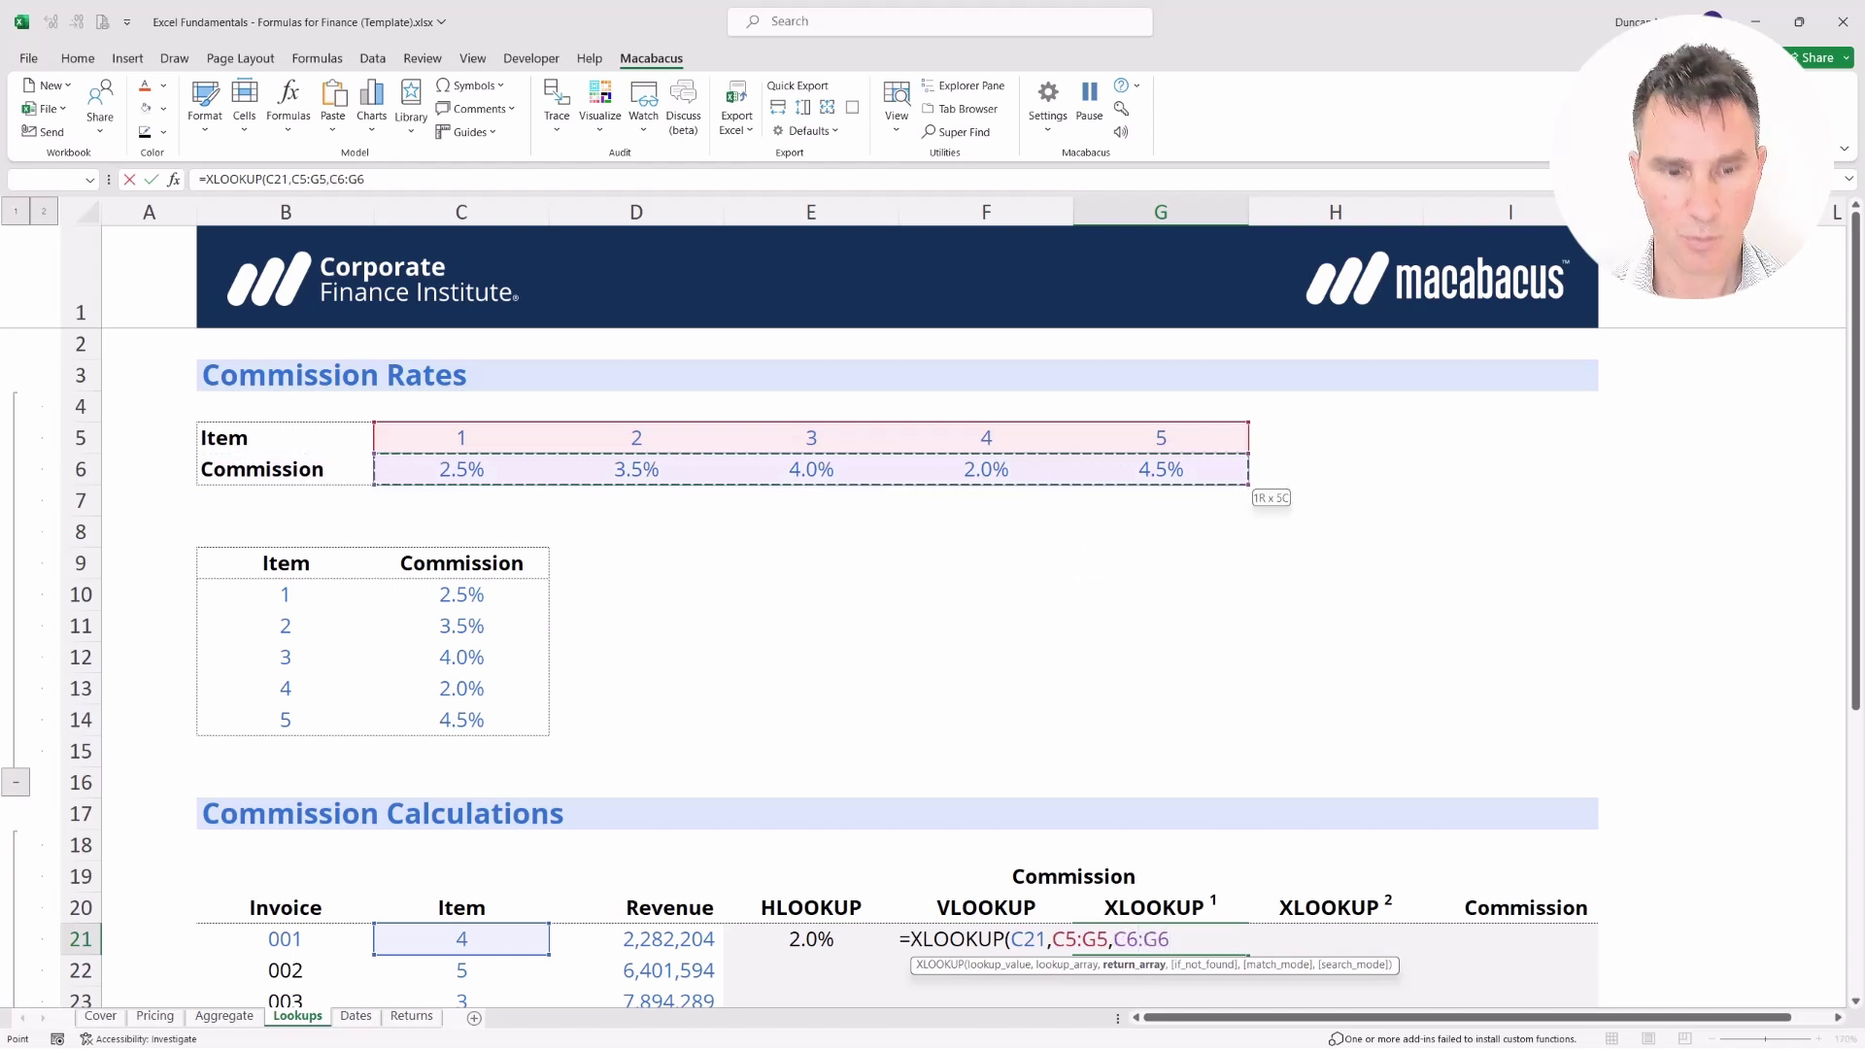
{"action": "type", "text": ")"}
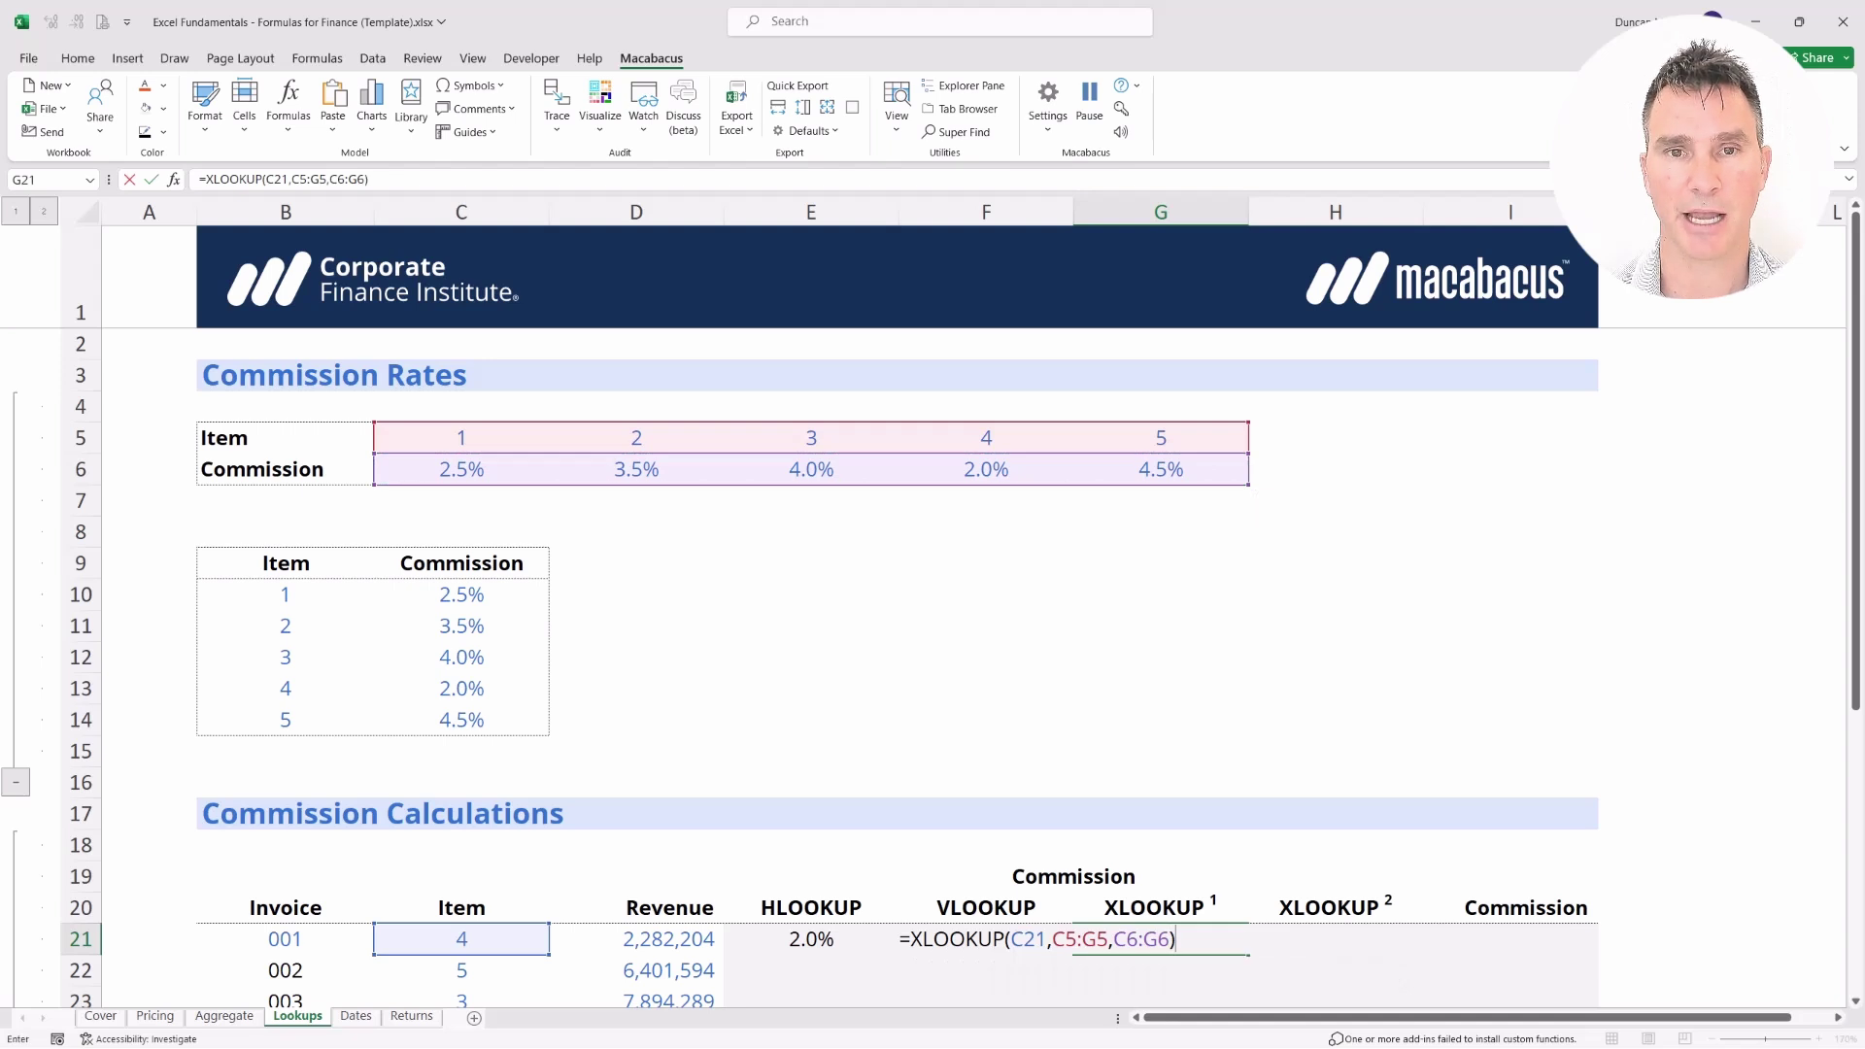
{"action": "key", "text": "Return"}
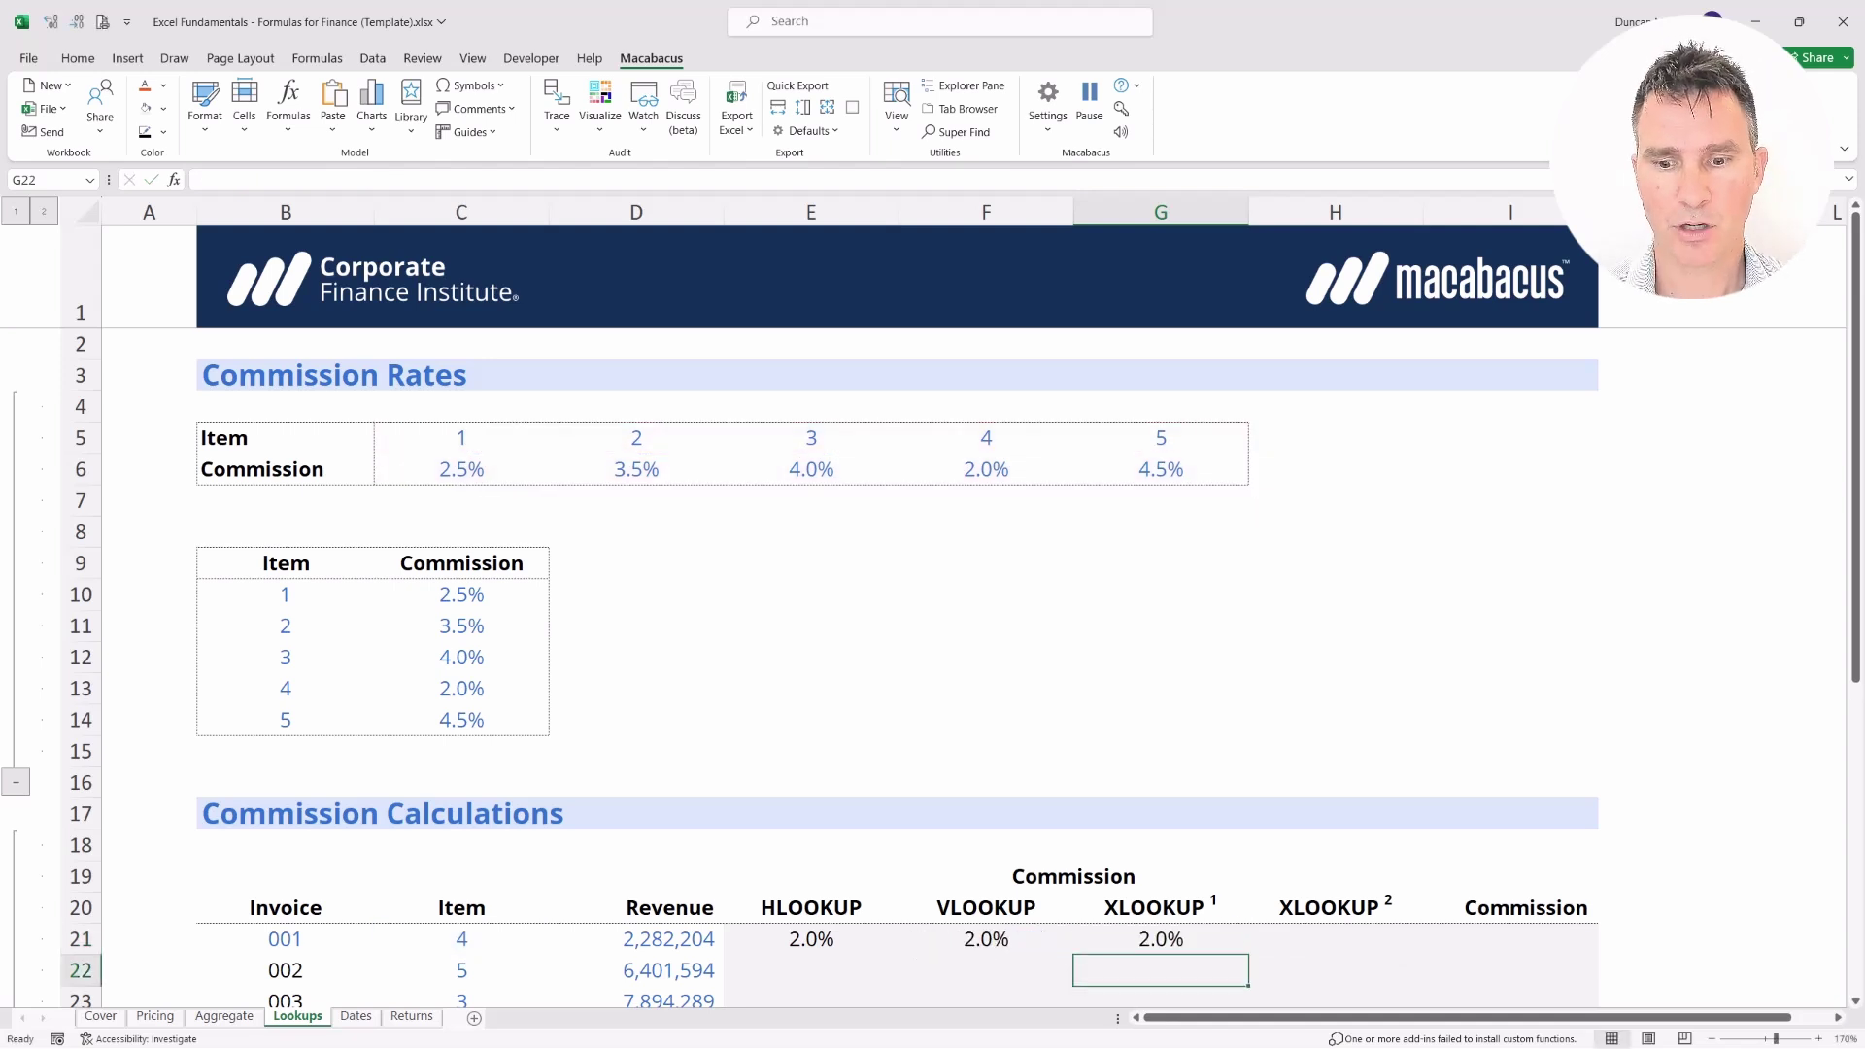
Insert a blank row between the Item and Commission rows of the horizontal commission table
{"action": "key", "text": "shift+Up"}
{"action": "key", "text": "shift+Up"}
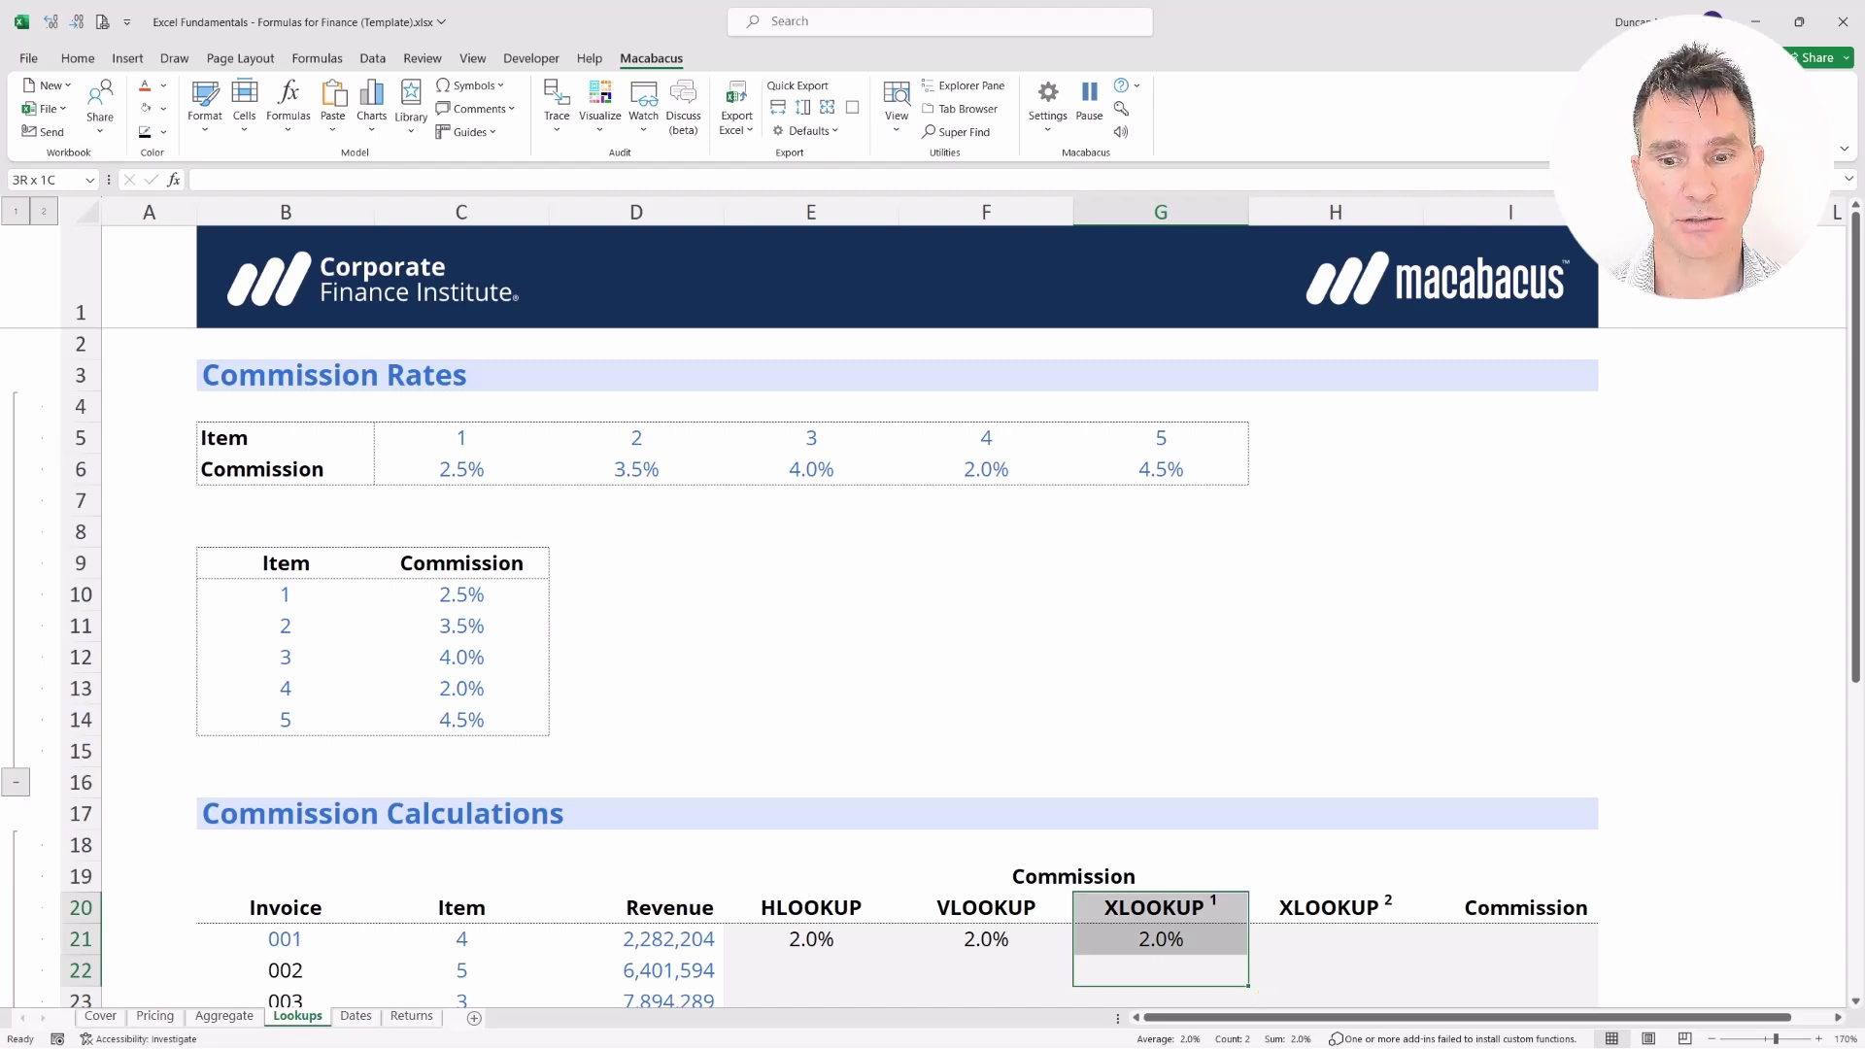
{"action": "key", "text": "Up"}
{"action": "key", "text": "Up"}
{"action": "key", "text": "Up"}
{"action": "key", "text": "Up"}
{"action": "key", "text": "Up"}
{"action": "key", "text": "Up"}
{"action": "key", "text": "Up"}
{"action": "key", "text": "Up"}
{"action": "key", "text": "Up"}
{"action": "key", "text": "Up"}
{"action": "key", "text": "Up"}
{"action": "key", "text": "Up"}
{"action": "key", "text": "Up"}
{"action": "key", "text": "Up"}
{"action": "key", "text": "Up"}
{"action": "key", "text": "Up"}
{"action": "key", "text": "Left"}
{"action": "key", "text": "Left"}
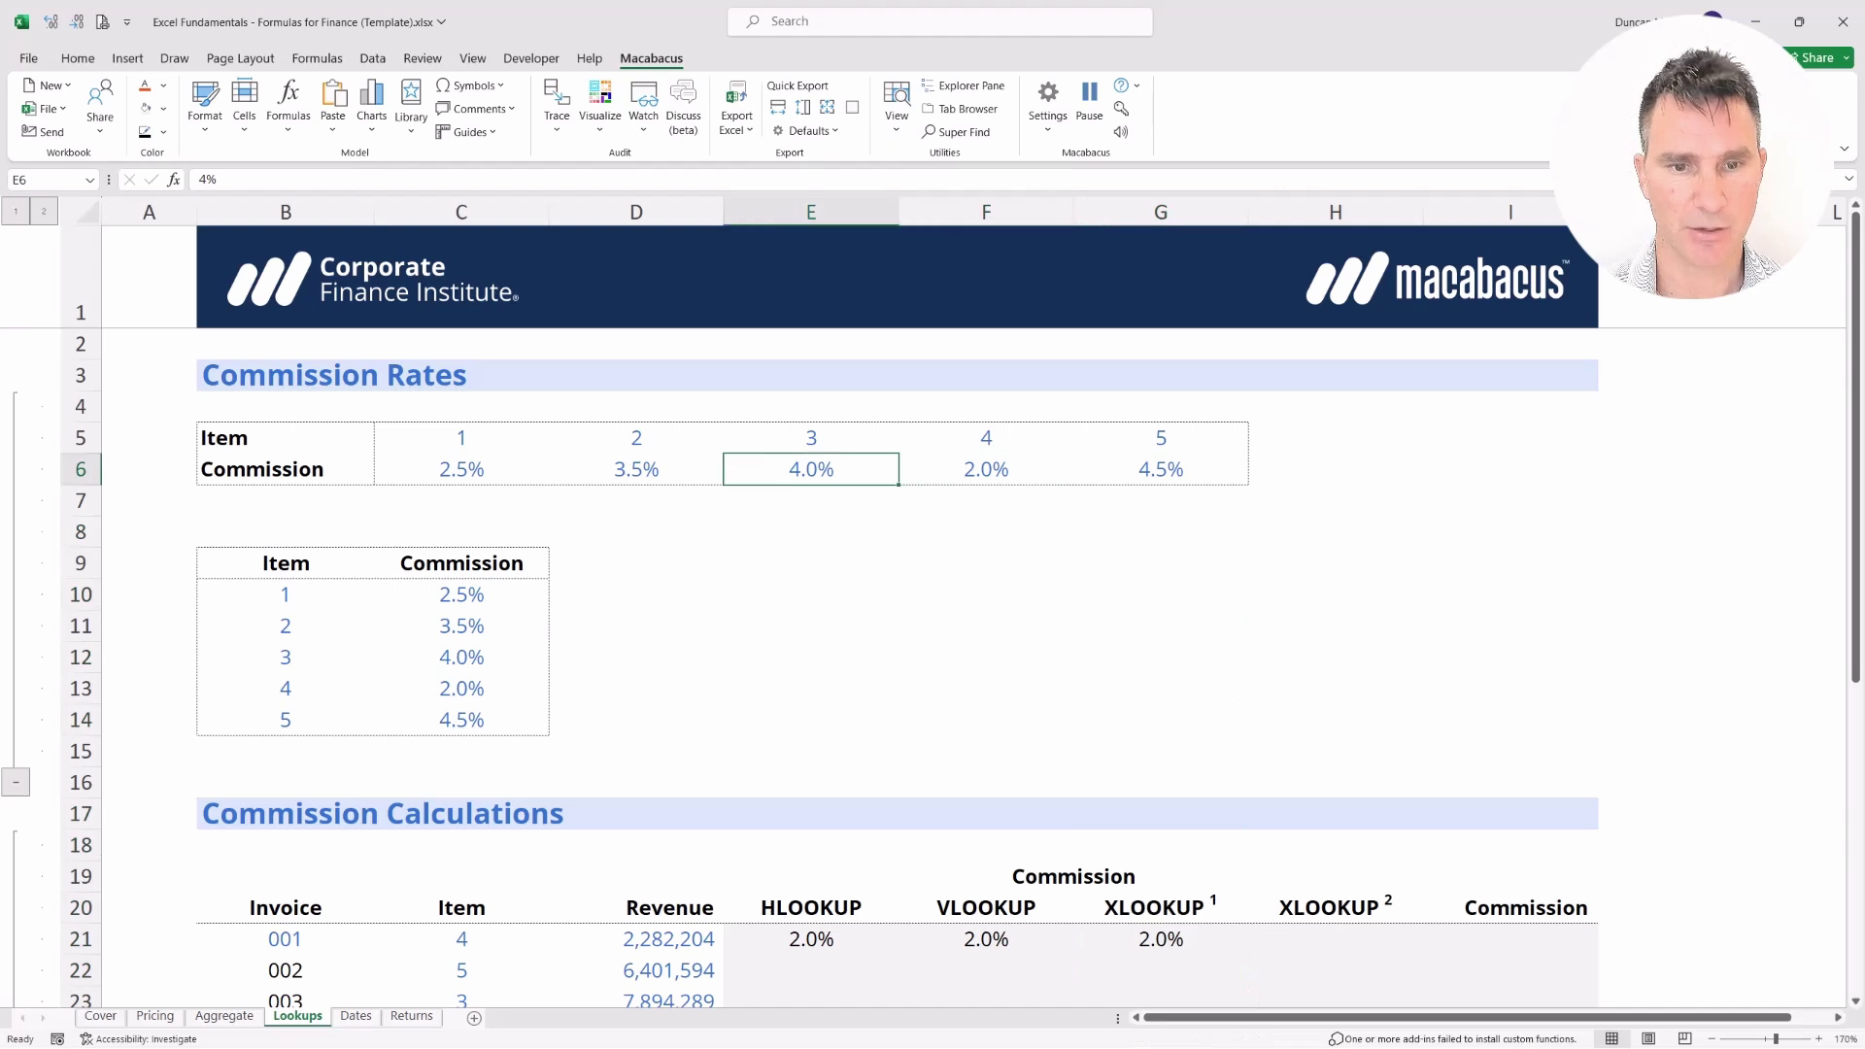
{"action": "key", "text": "alt"}
{"action": "key", "text": "i"}
{"action": "key", "text": "r"}
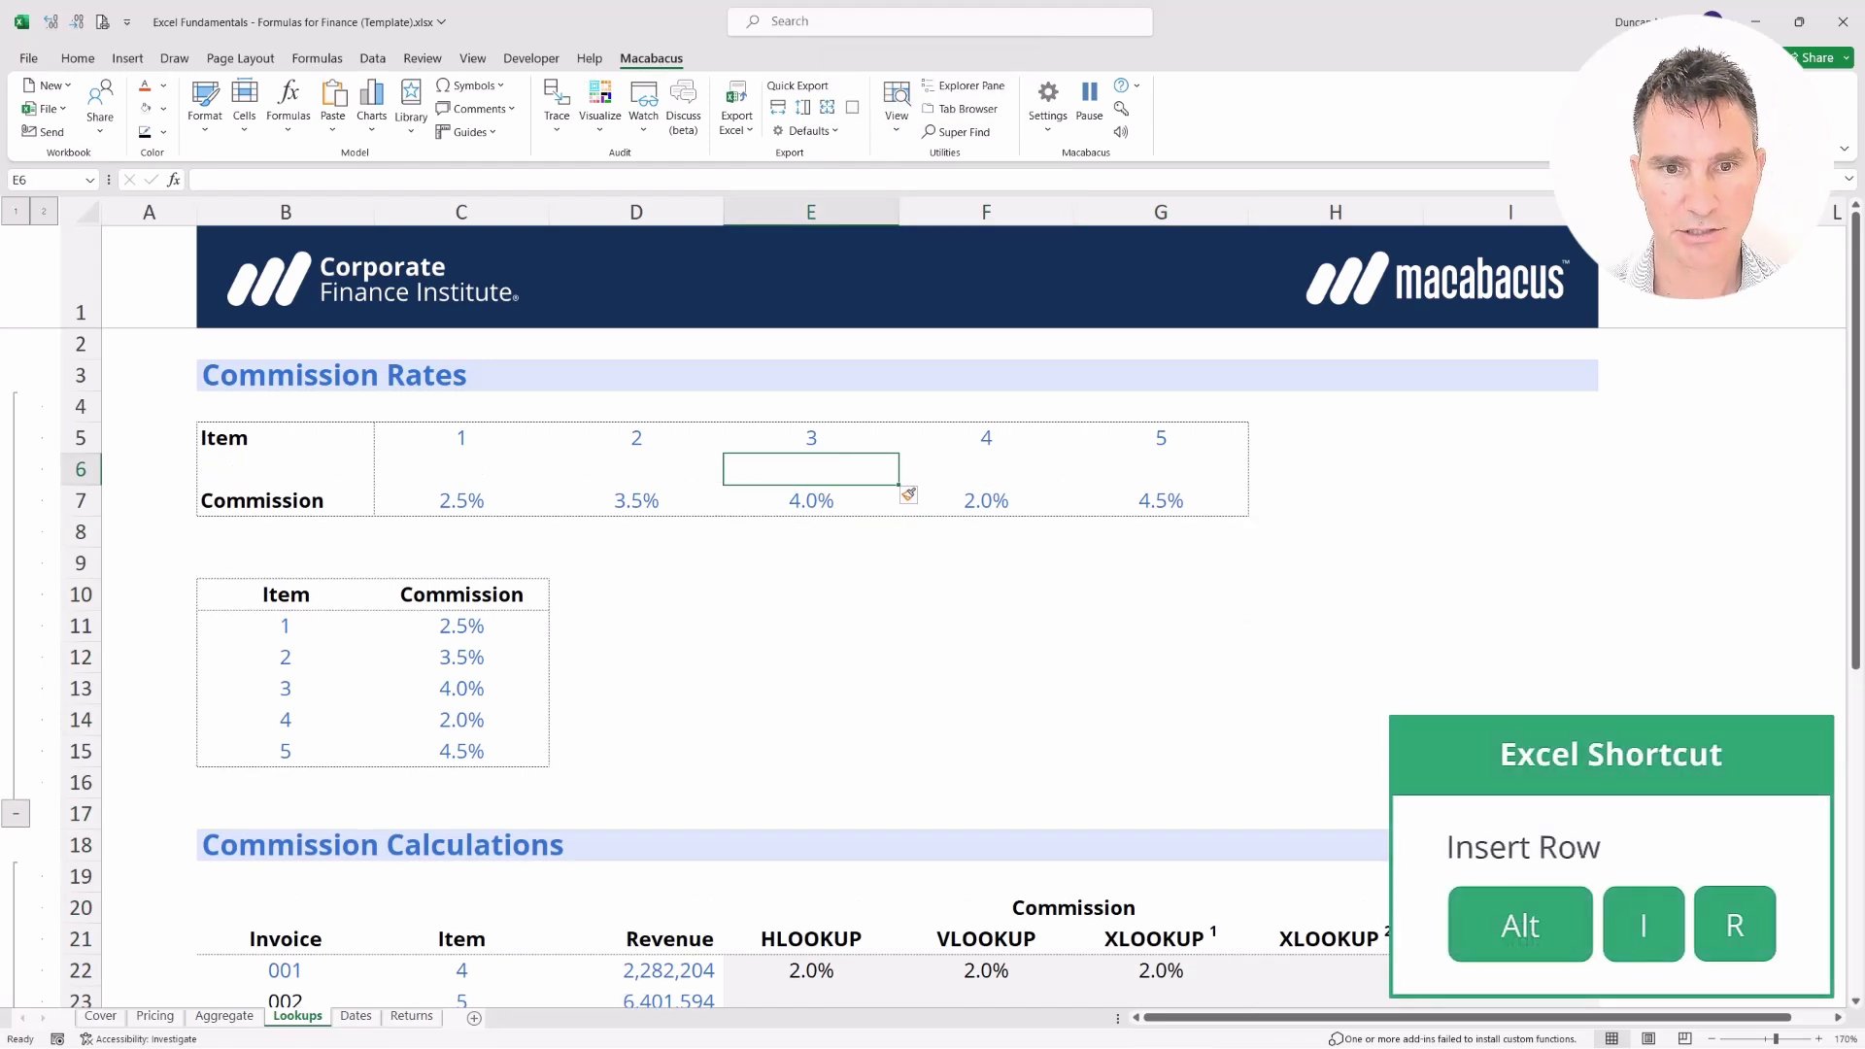
Inspect the cell references in invoice 001's first XLOOKUP formula, in G22
{"action": "key", "text": "Right"}
{"action": "key", "text": "Right"}
{"action": "key", "text": "Down"}
{"action": "key", "text": "ctrl+Down"}
{"action": "key", "text": "shift+Down"}
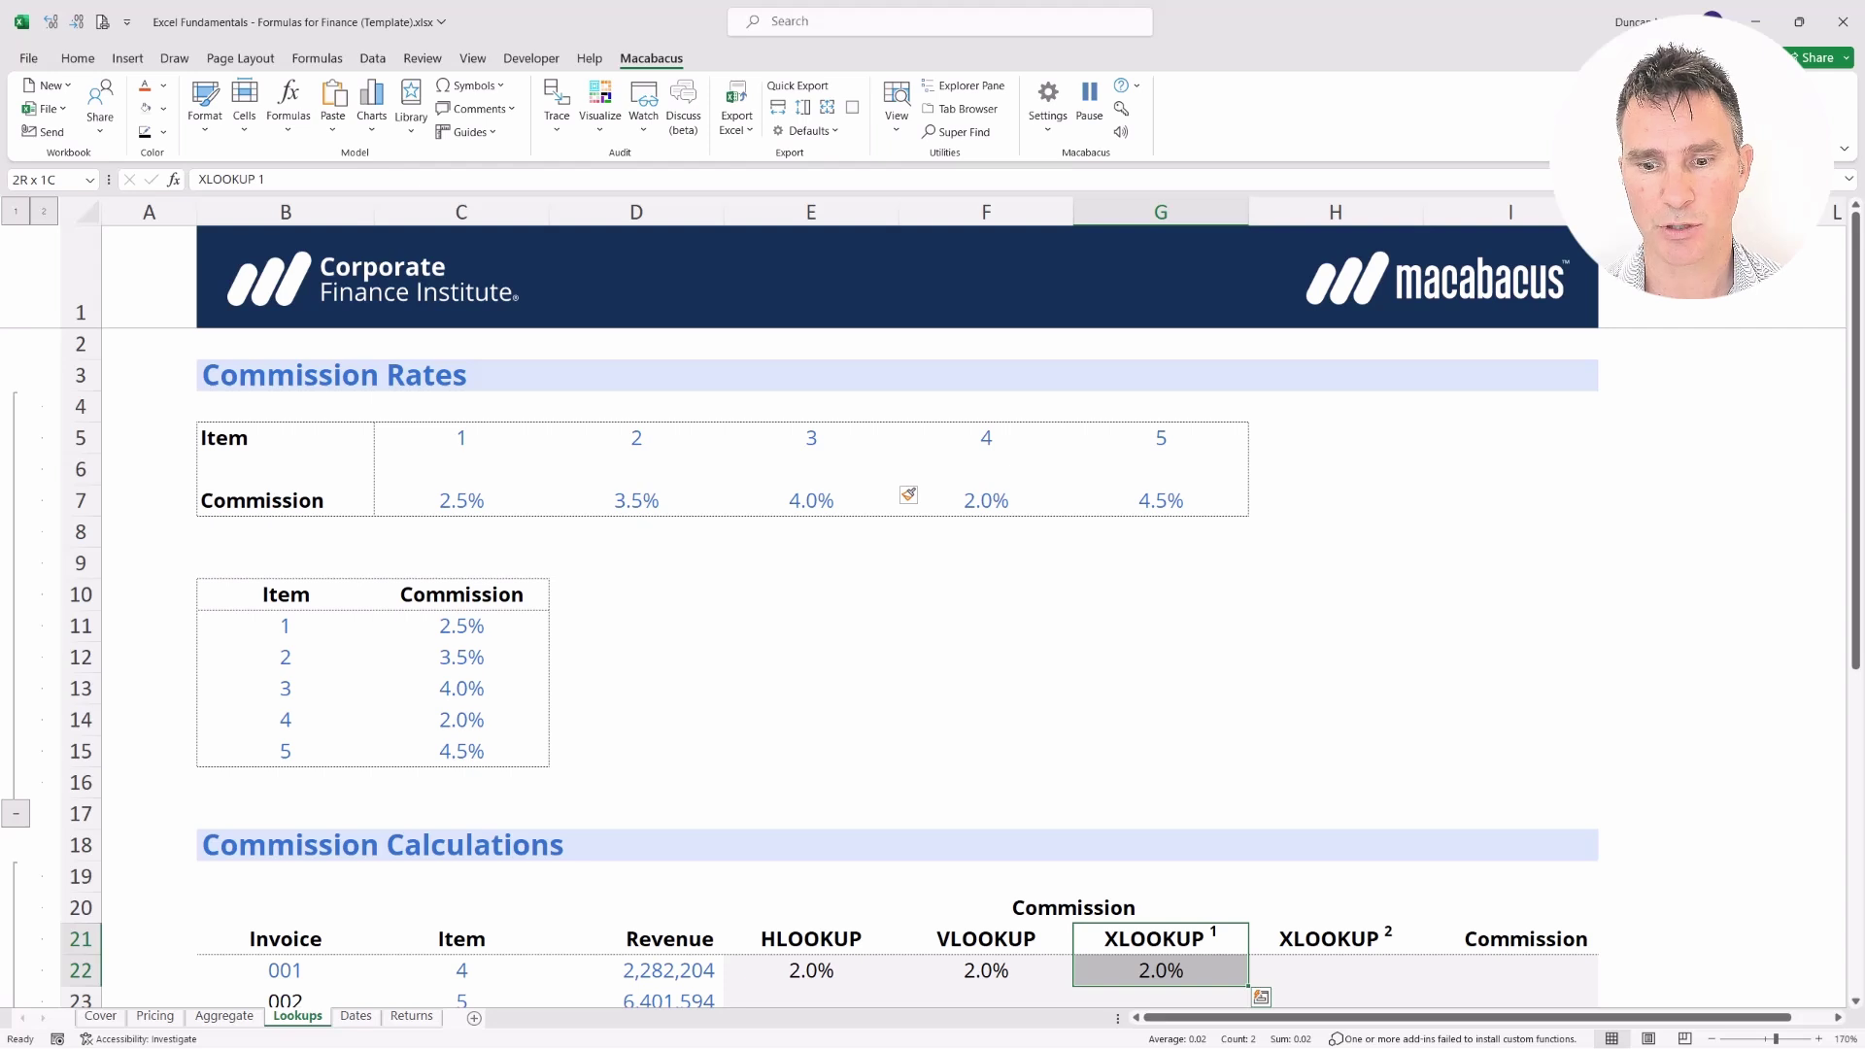
{"action": "key", "text": "Down"}
{"action": "key", "text": "F2"}
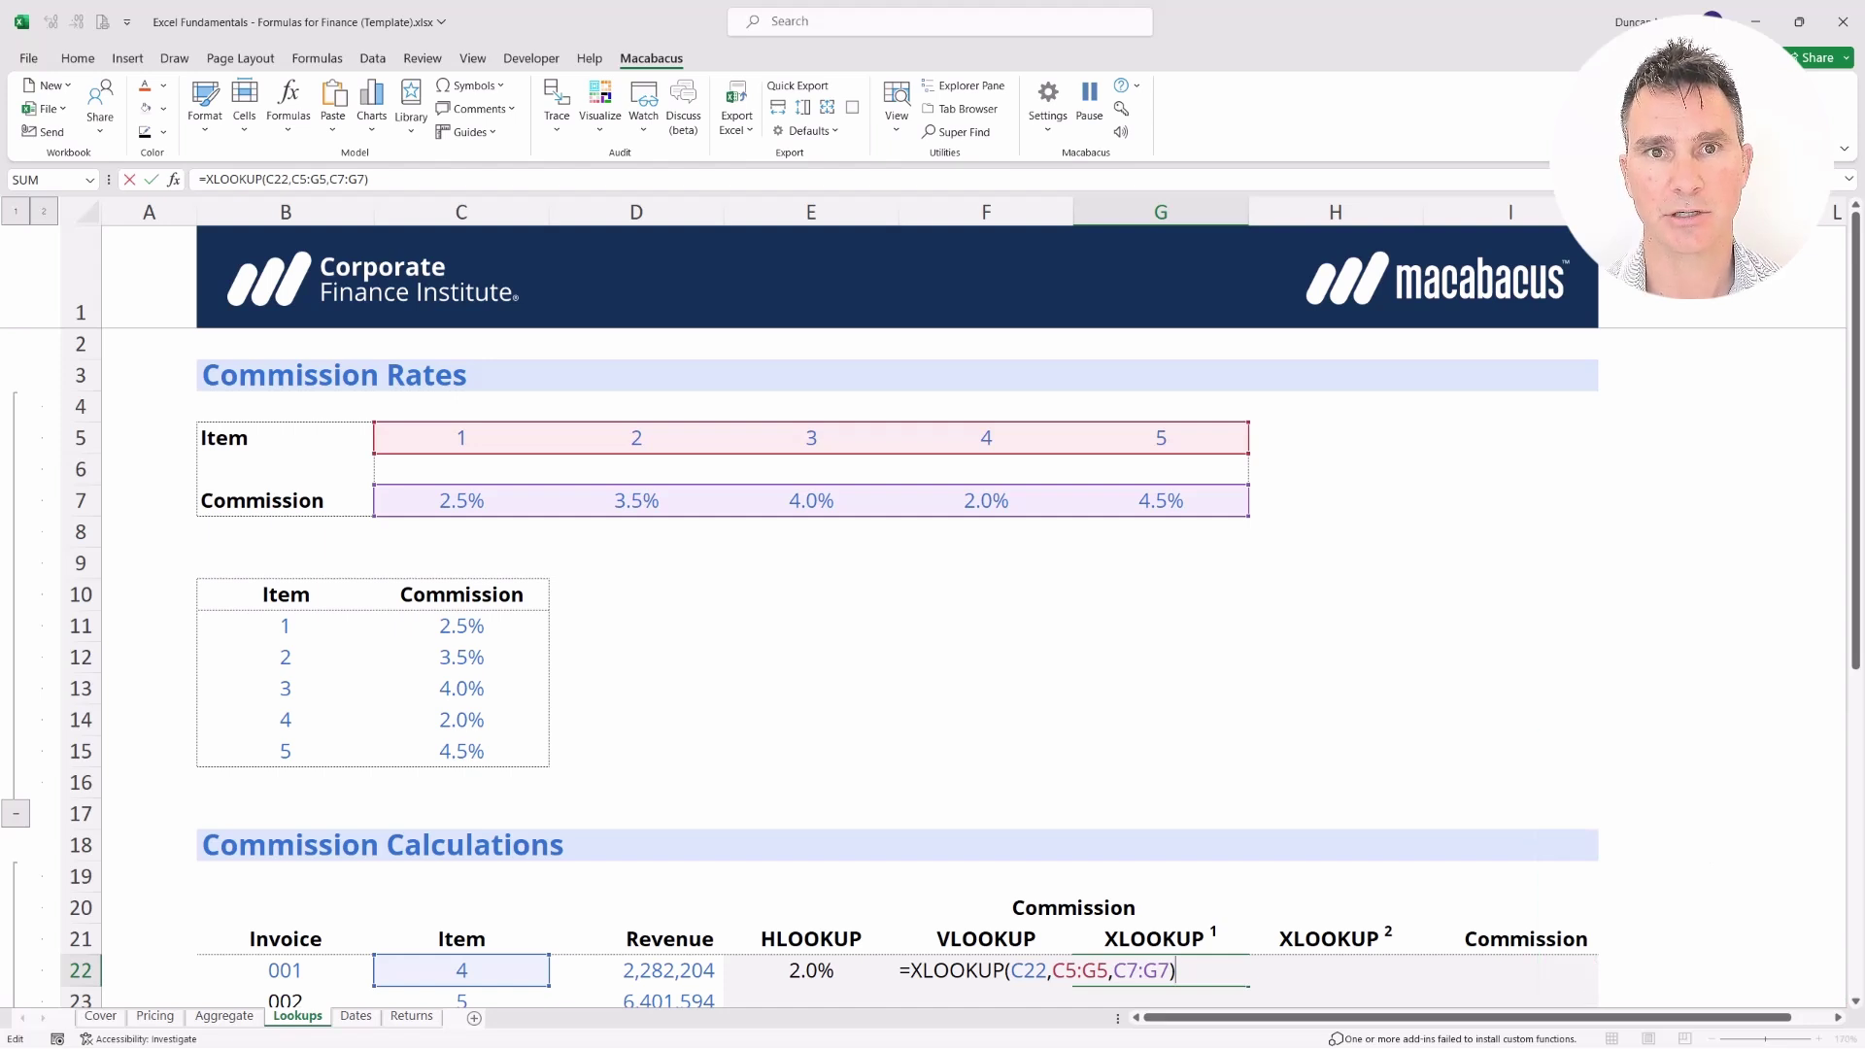
{"action": "key", "text": "Return"}
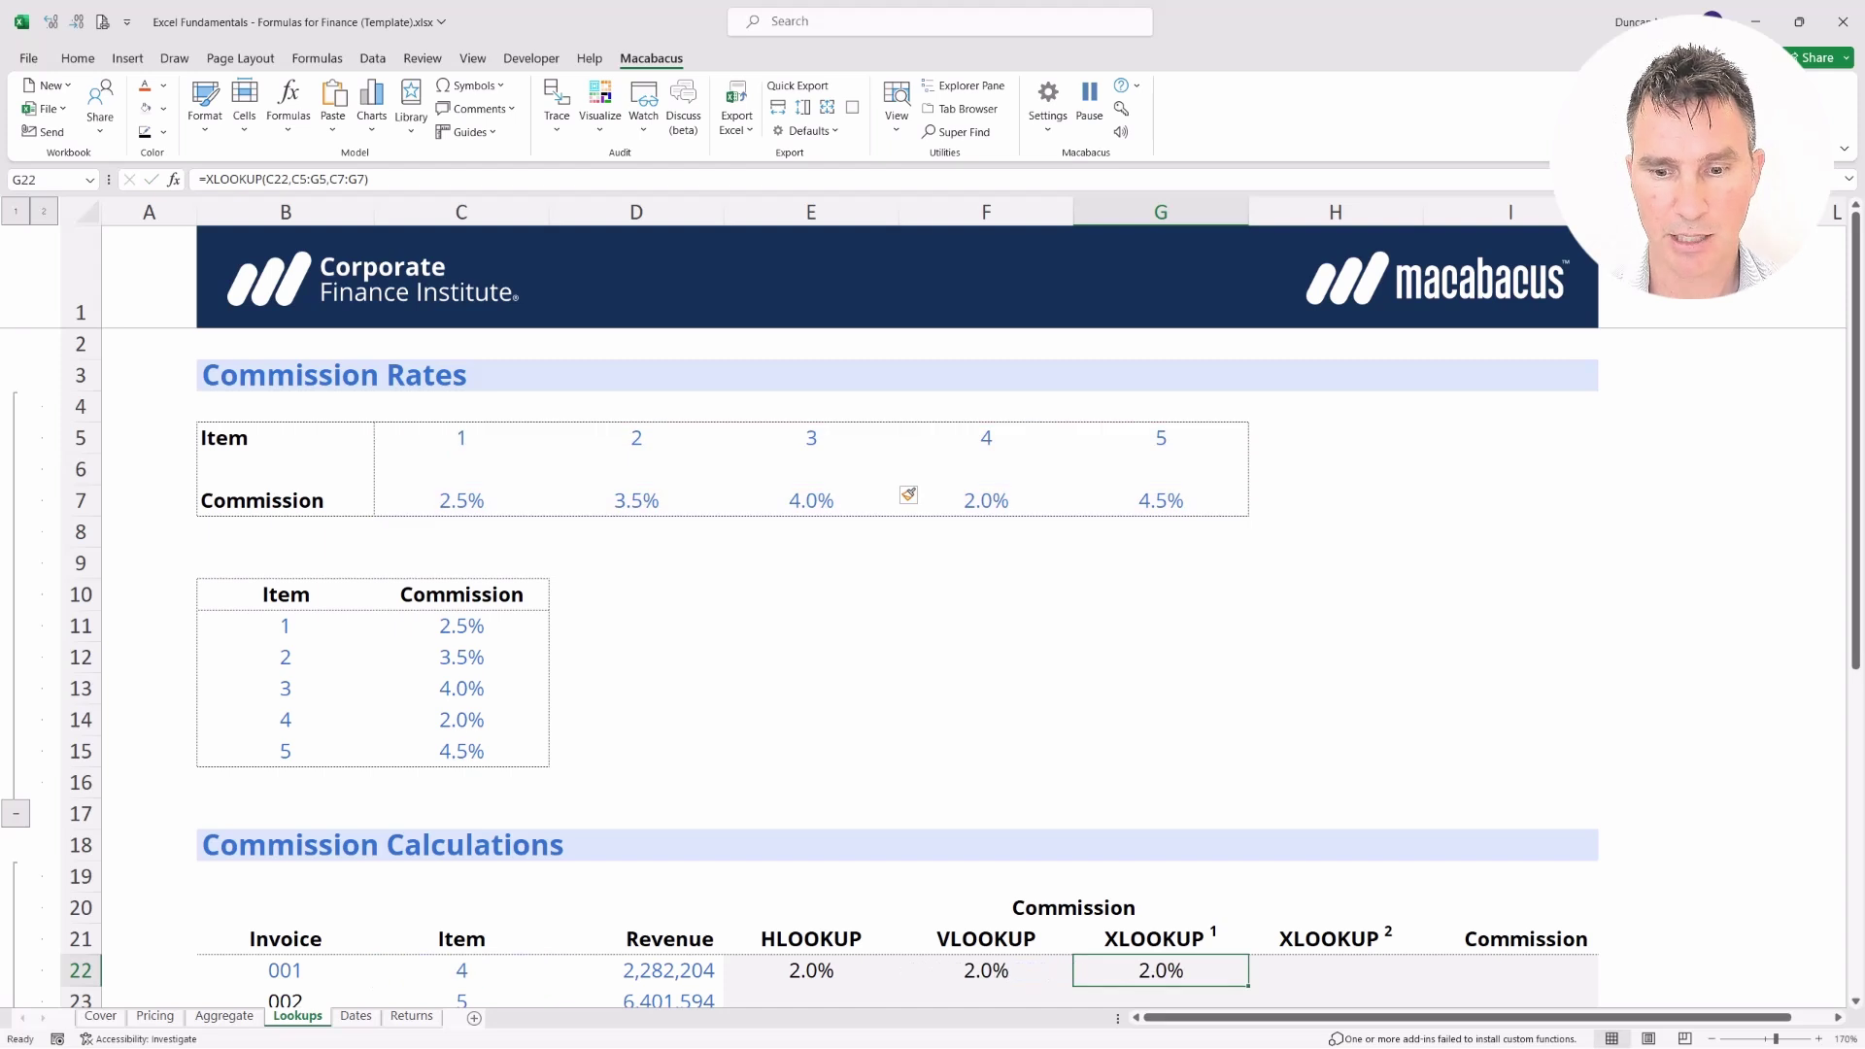
Delete the blank row 6 between the Item and Commission rows of the horizontal table
{"action": "key", "text": "Up"}
{"action": "key", "text": "Up"}
{"action": "key", "text": "Up"}
{"action": "key", "text": "Up"}
{"action": "key", "text": "Up"}
{"action": "key", "text": "Up"}
{"action": "key", "text": "Up"}
{"action": "key", "text": "Up"}
{"action": "key", "text": "Up"}
{"action": "key", "text": "Up"}
{"action": "key", "text": "Up"}
{"action": "key", "text": "Up"}
{"action": "key", "text": "Up"}
{"action": "key", "text": "Up"}
{"action": "key", "text": "Up"}
{"action": "key", "text": "Up"}
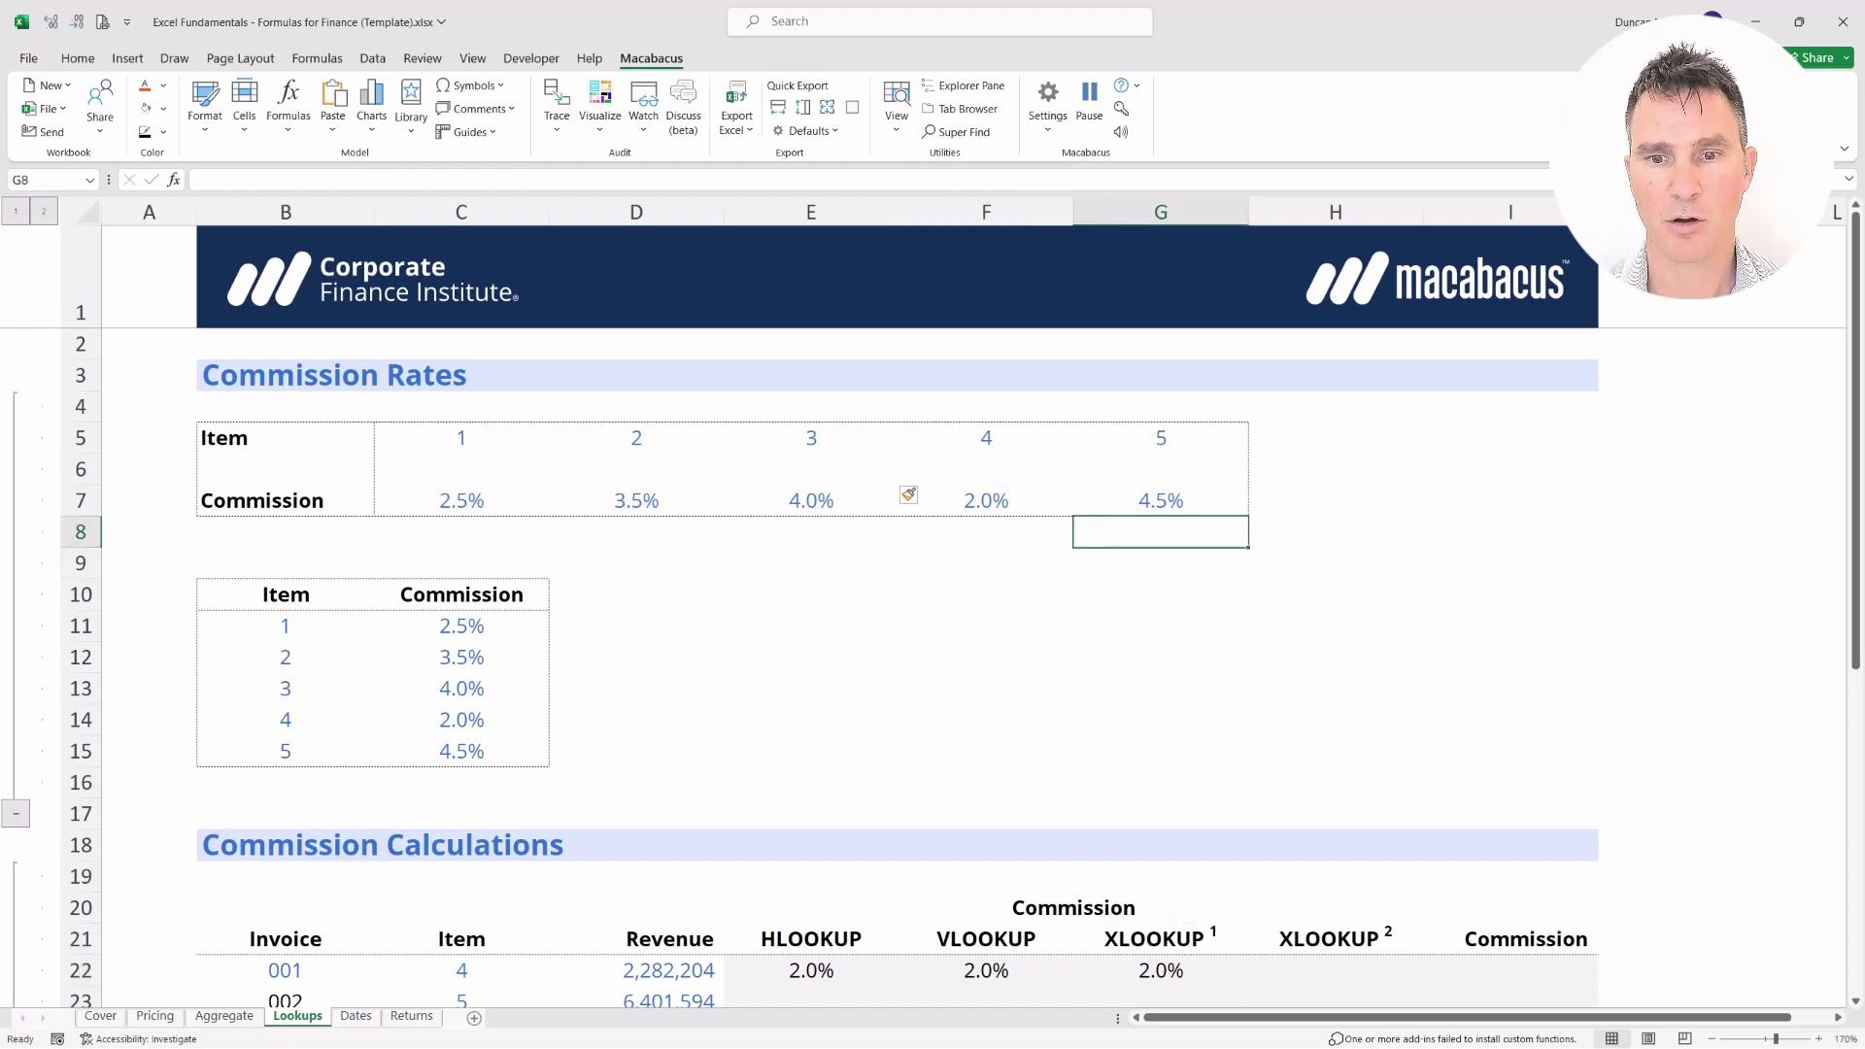
{"action": "key", "text": "Left"}
{"action": "key", "text": "Left"}
{"action": "key", "text": "Left"}
{"action": "key", "text": "Left"}
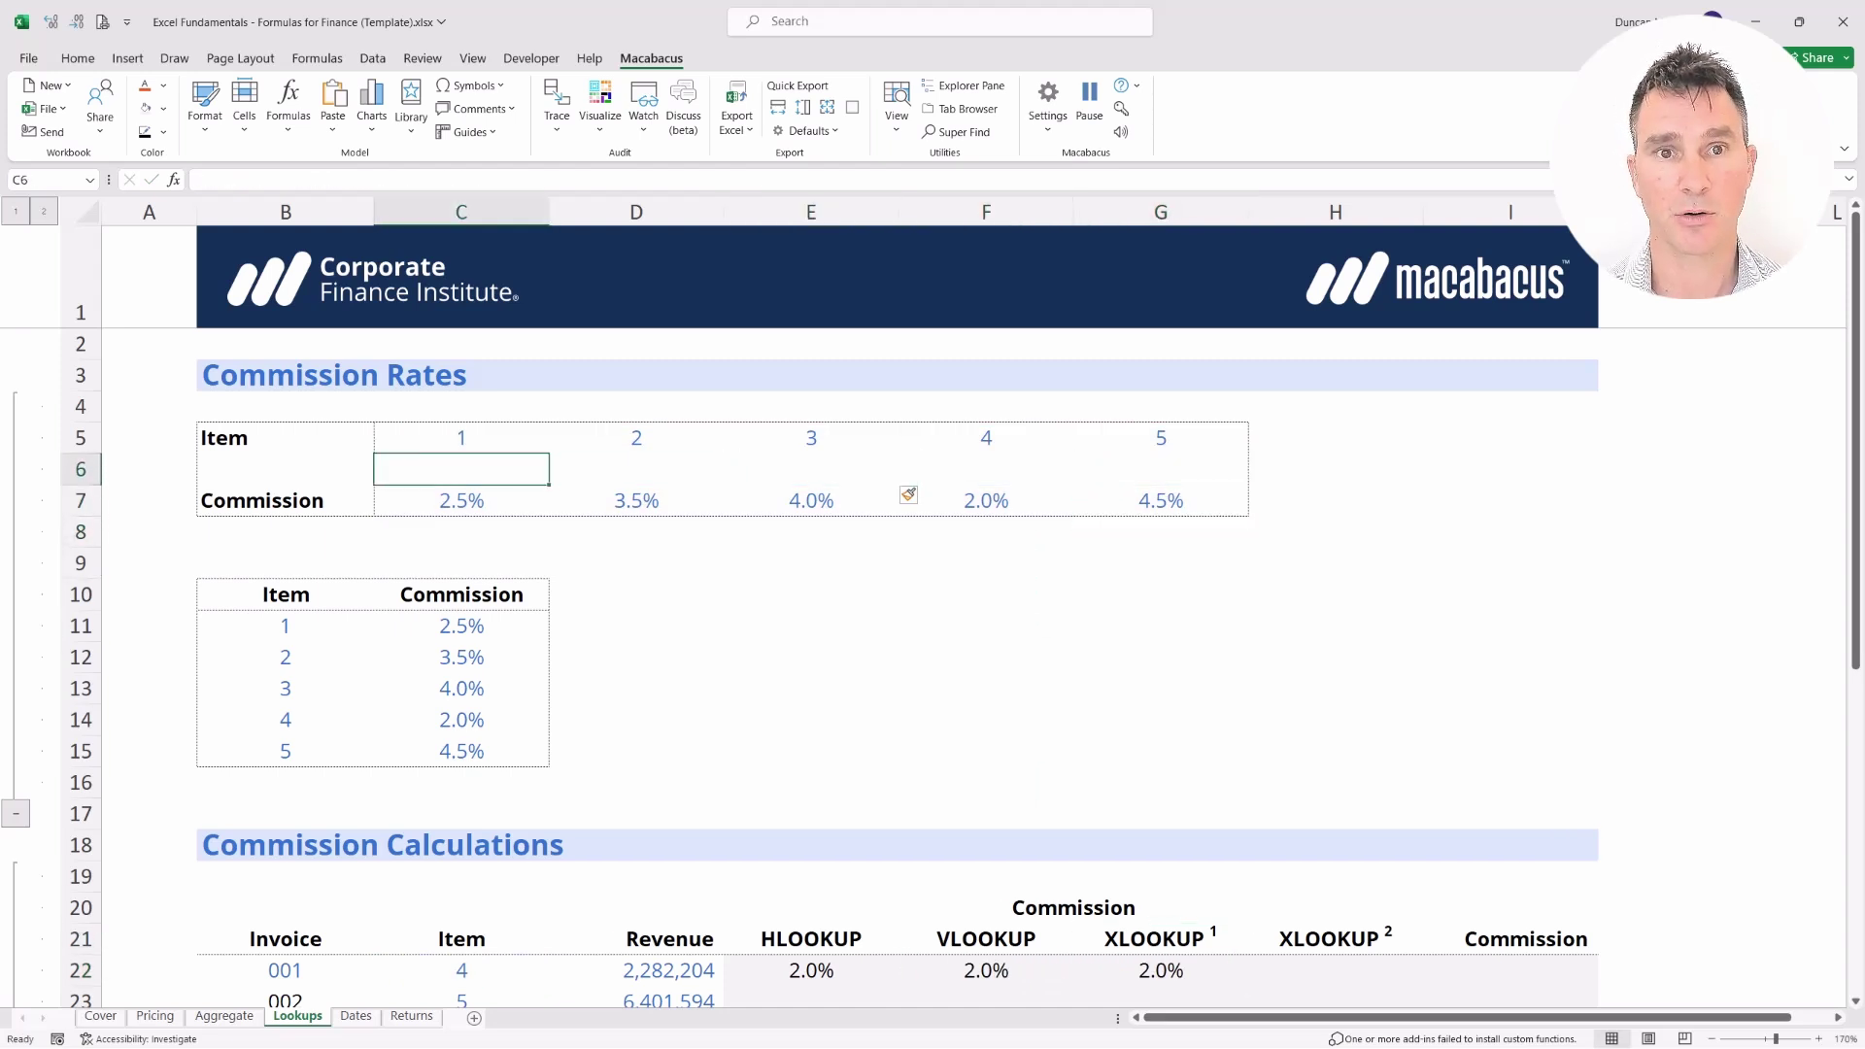
{"action": "key", "text": "shift+space"}
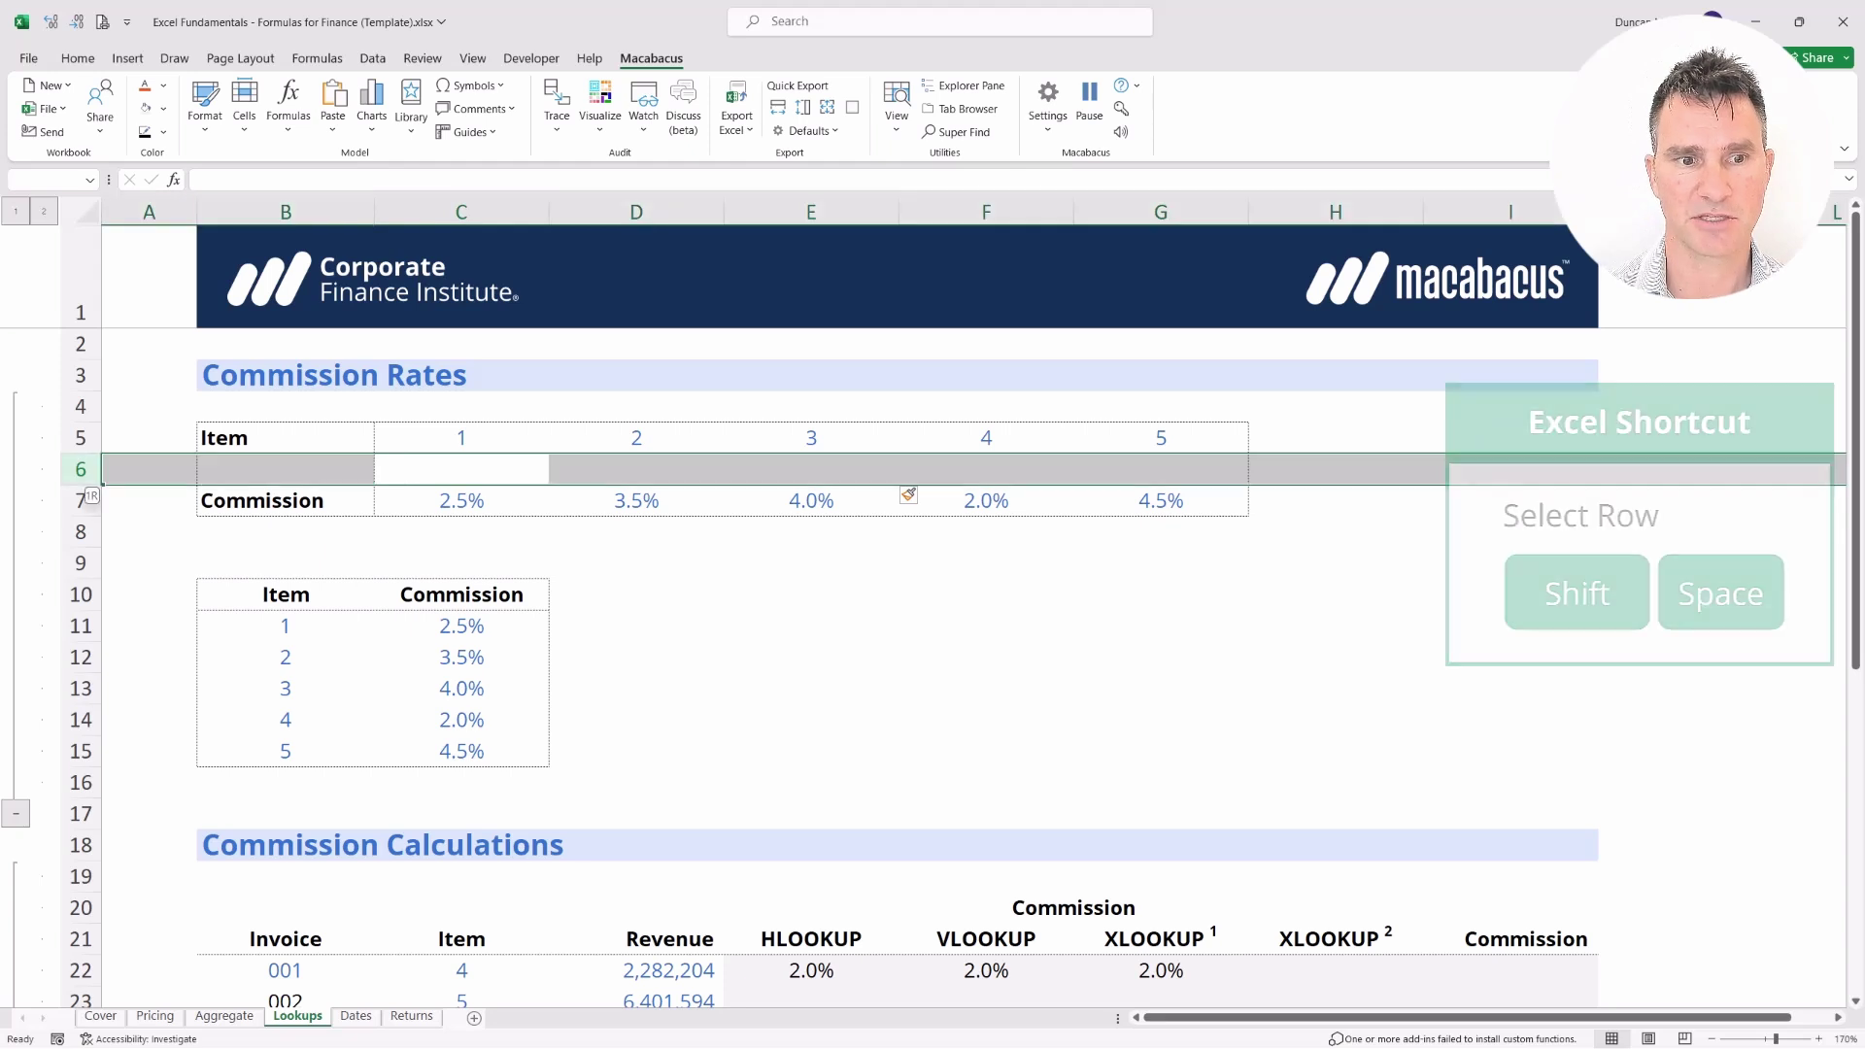
{"action": "key", "text": "ctrl+minus"}
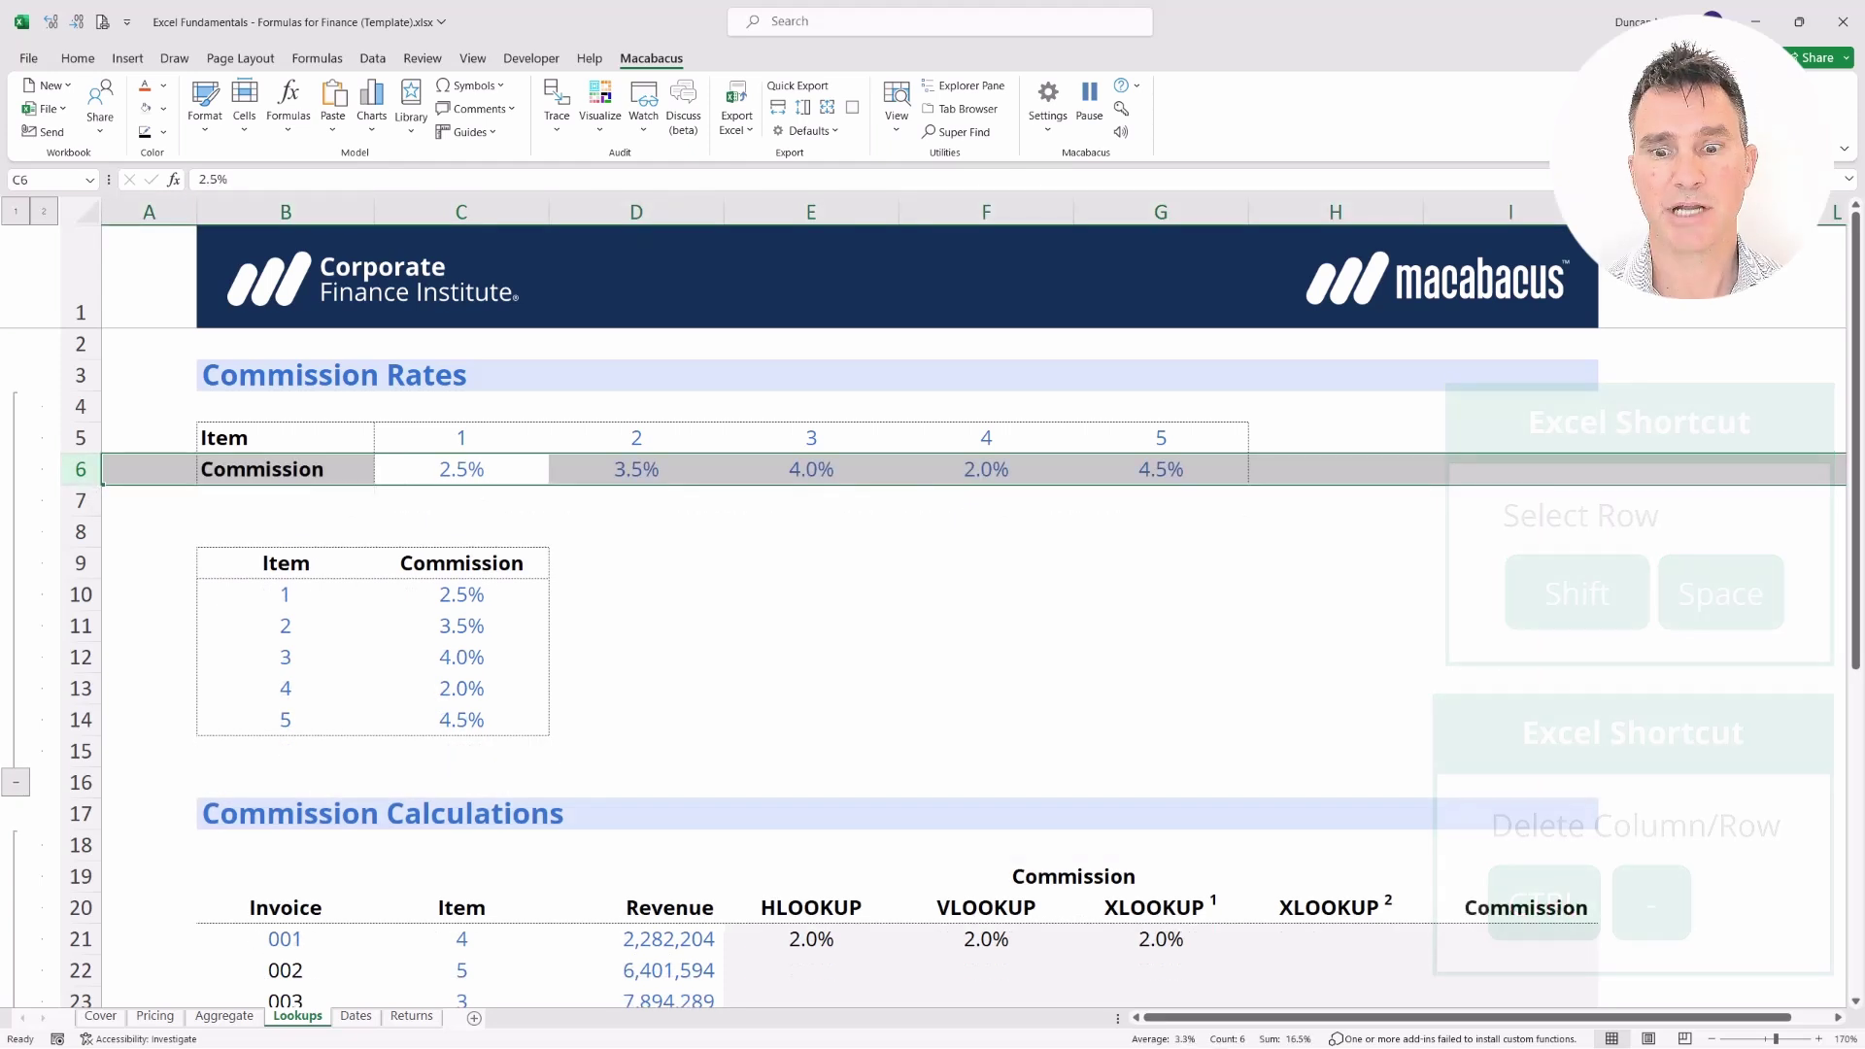
Start an XLOOKUP formula in H21 under XLOOKUP 2, with the item number in C21 as the lookup value
{"action": "key", "text": "Right"}
{"action": "key", "text": "Right"}
{"action": "key", "text": "Right"}
{"action": "key", "text": "Down"}
{"action": "key", "text": "Down"}
{"action": "key", "text": "Down"}
{"action": "key", "text": "Down"}
{"action": "key", "text": "Down"}
{"action": "key", "text": "Right"}
{"action": "key", "text": "Down"}
{"action": "key", "text": "Down"}
{"action": "key", "text": "Down"}
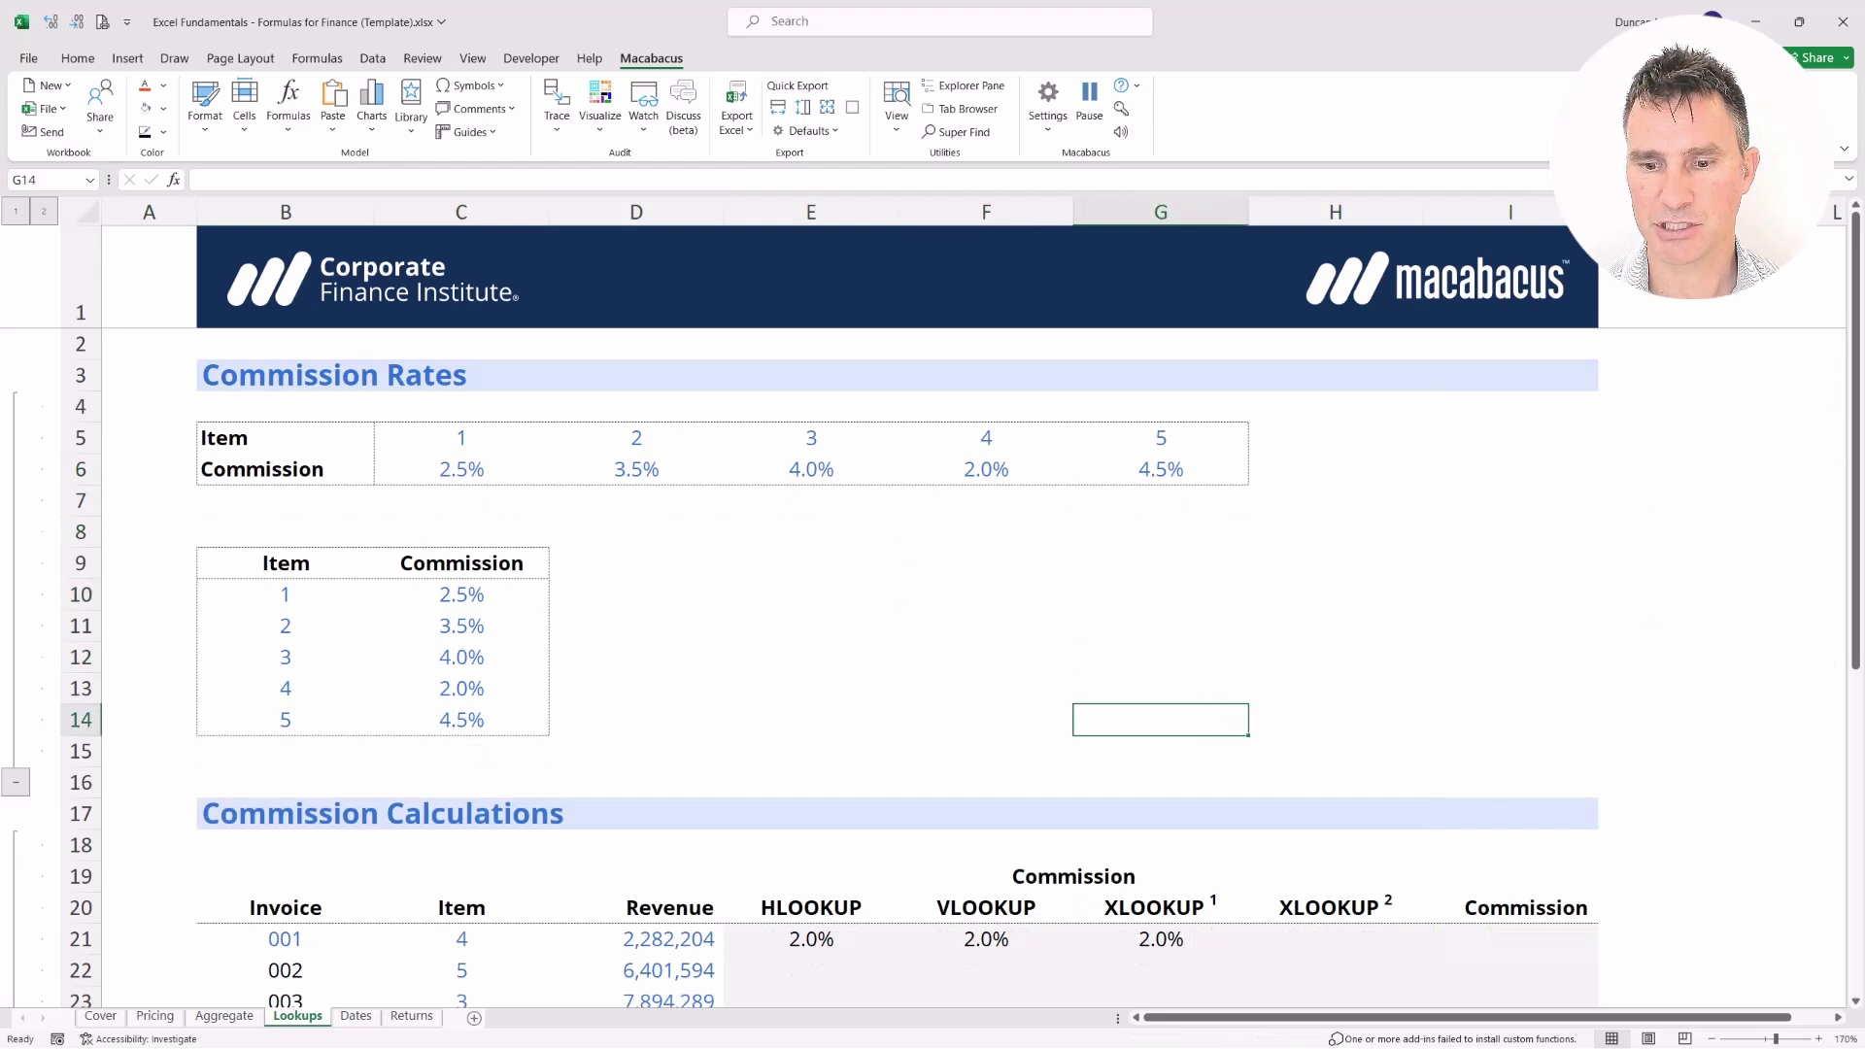
{"action": "key", "text": "Right"}
{"action": "key", "text": "Down"}
{"action": "key", "text": "Down"}
{"action": "key", "text": "Down"}
{"action": "key", "text": "Down"}
{"action": "key", "text": "Down"}
{"action": "key", "text": "Down"}
{"action": "key", "text": "Down"}
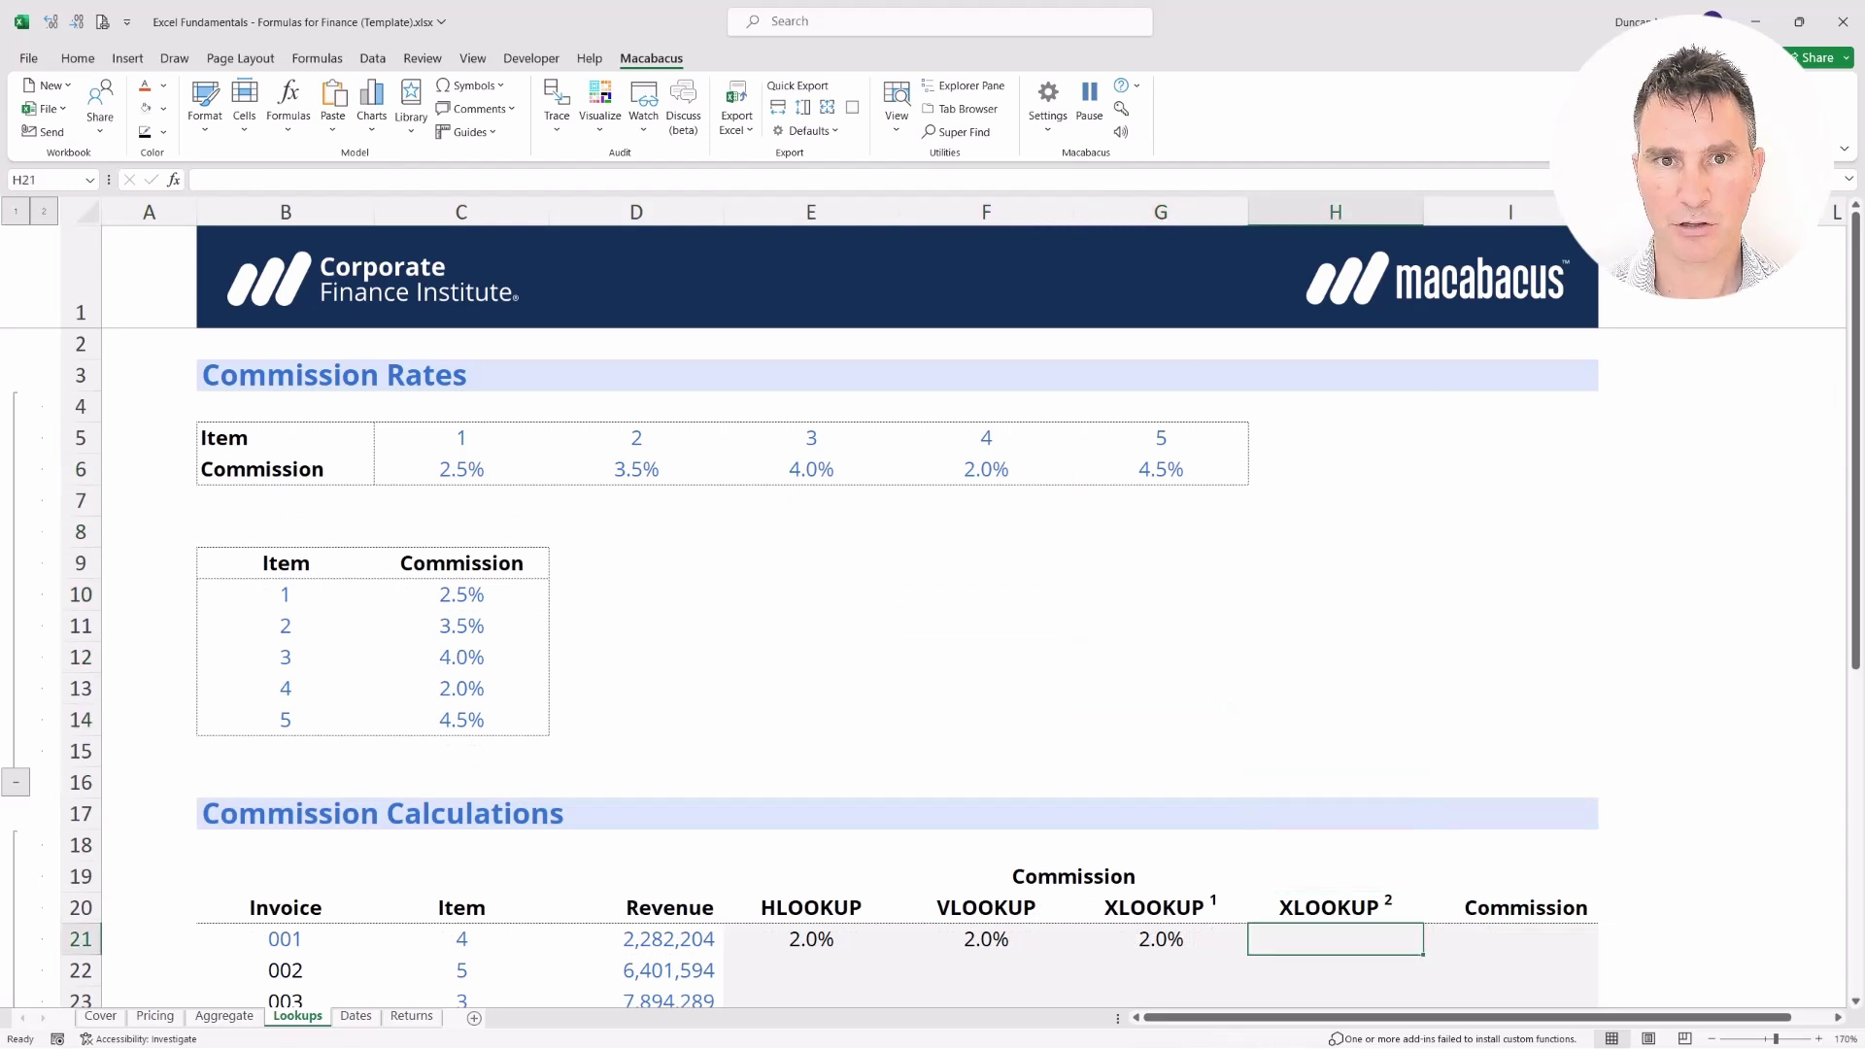
{"action": "type", "text": "="}
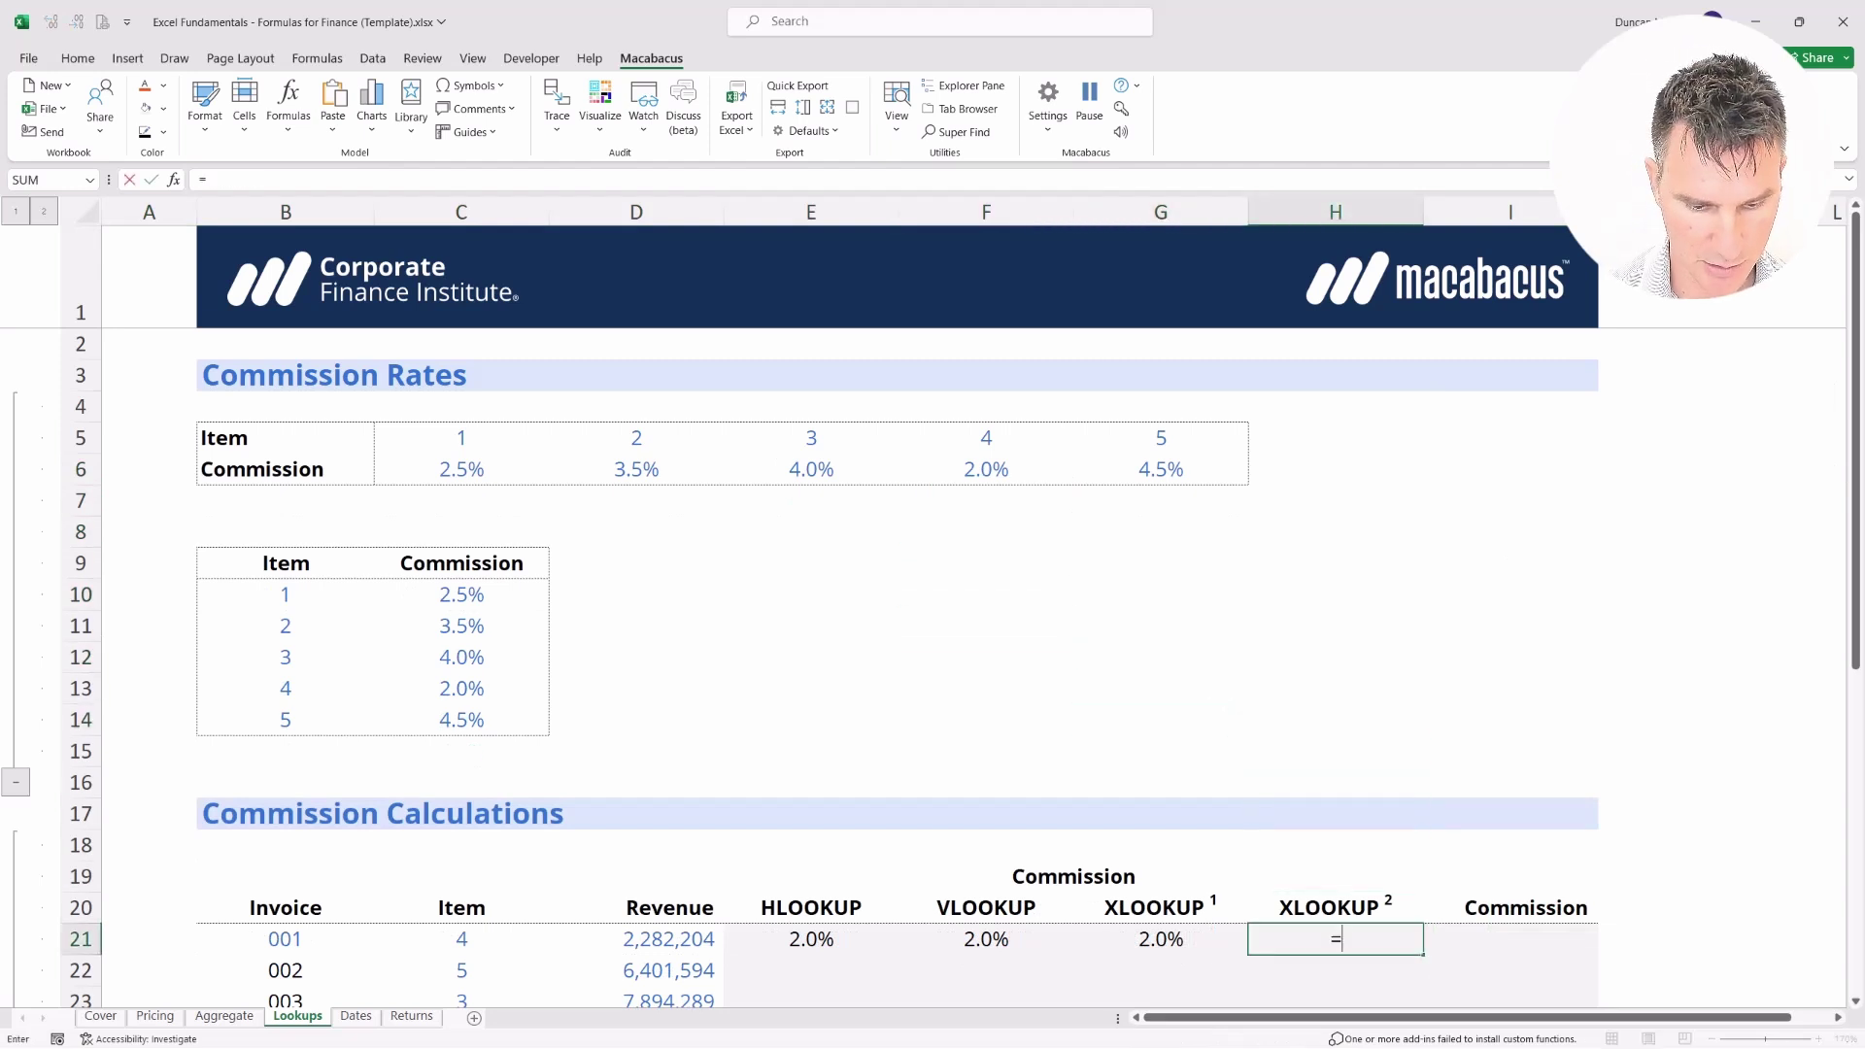
{"action": "type", "text": "XL"}
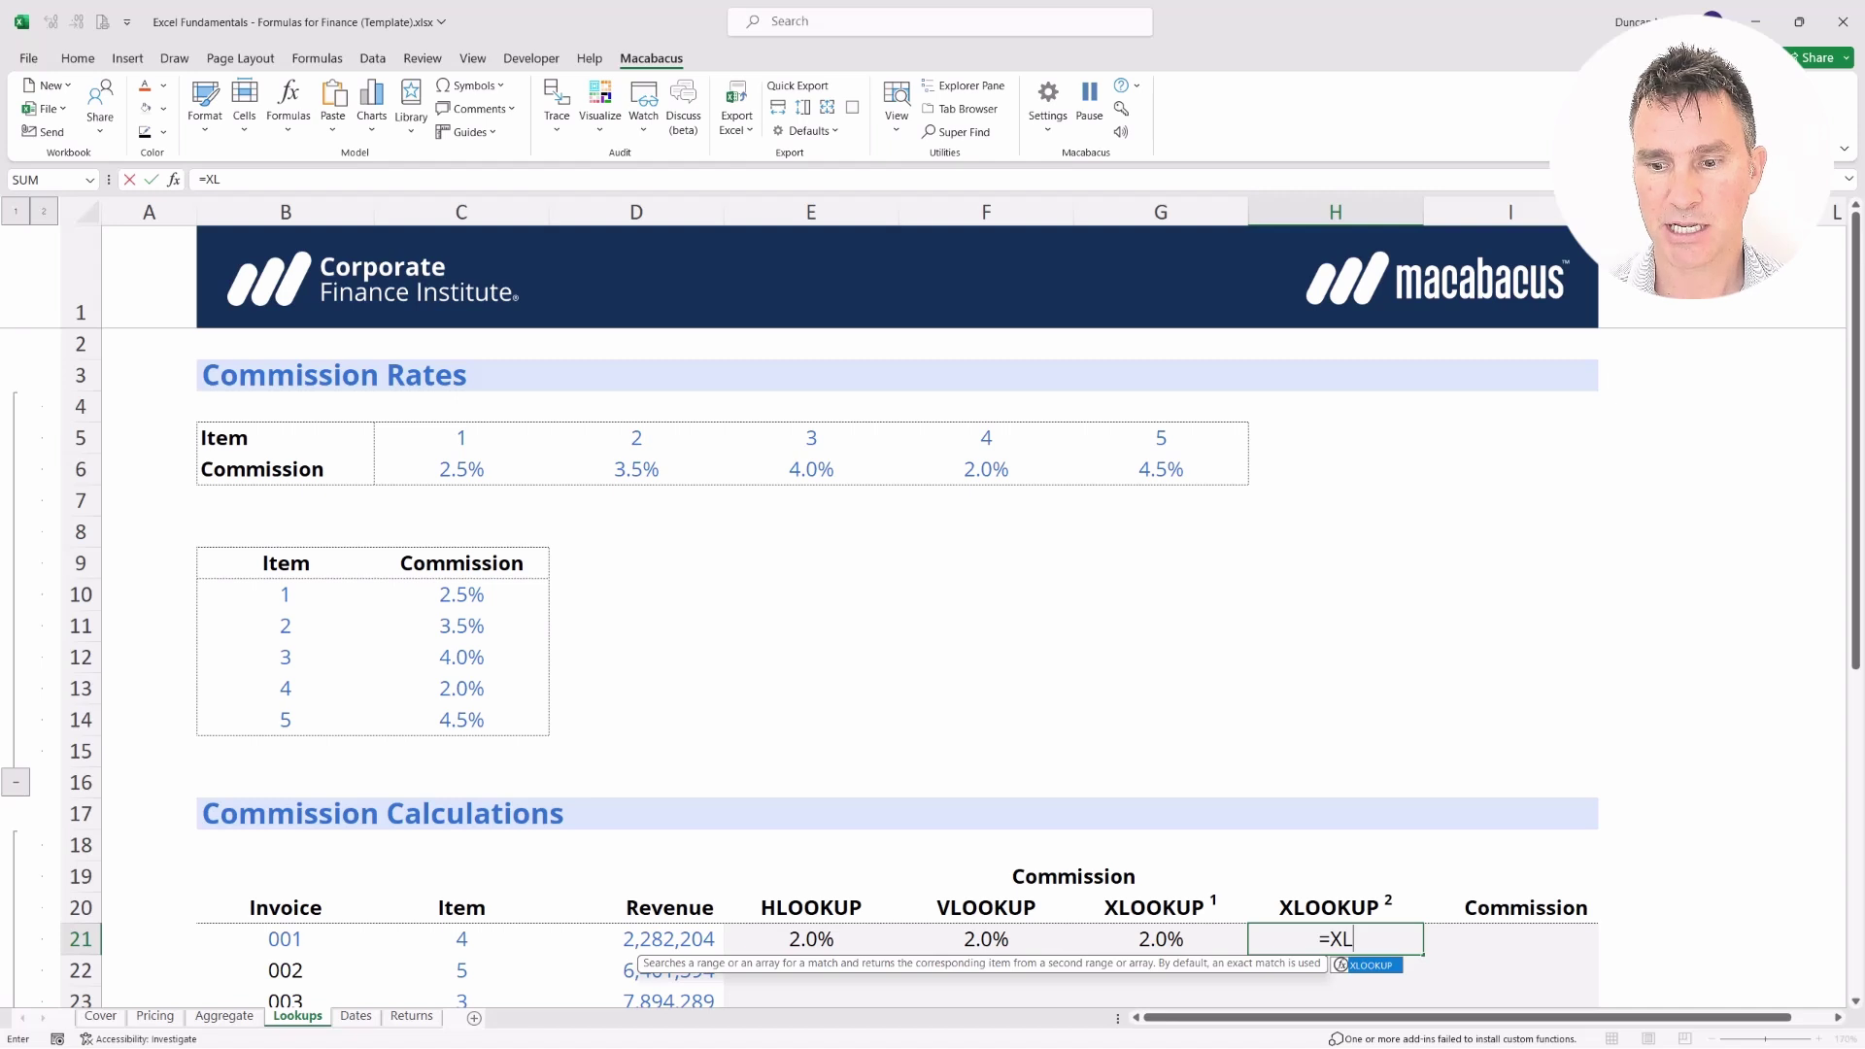
{"action": "key", "text": "Tab"}
{"action": "key", "text": "Left"}
{"action": "key", "text": "Left"}
{"action": "key", "text": "Left"}
{"action": "key", "text": "Left"}
{"action": "key", "text": "Left"}
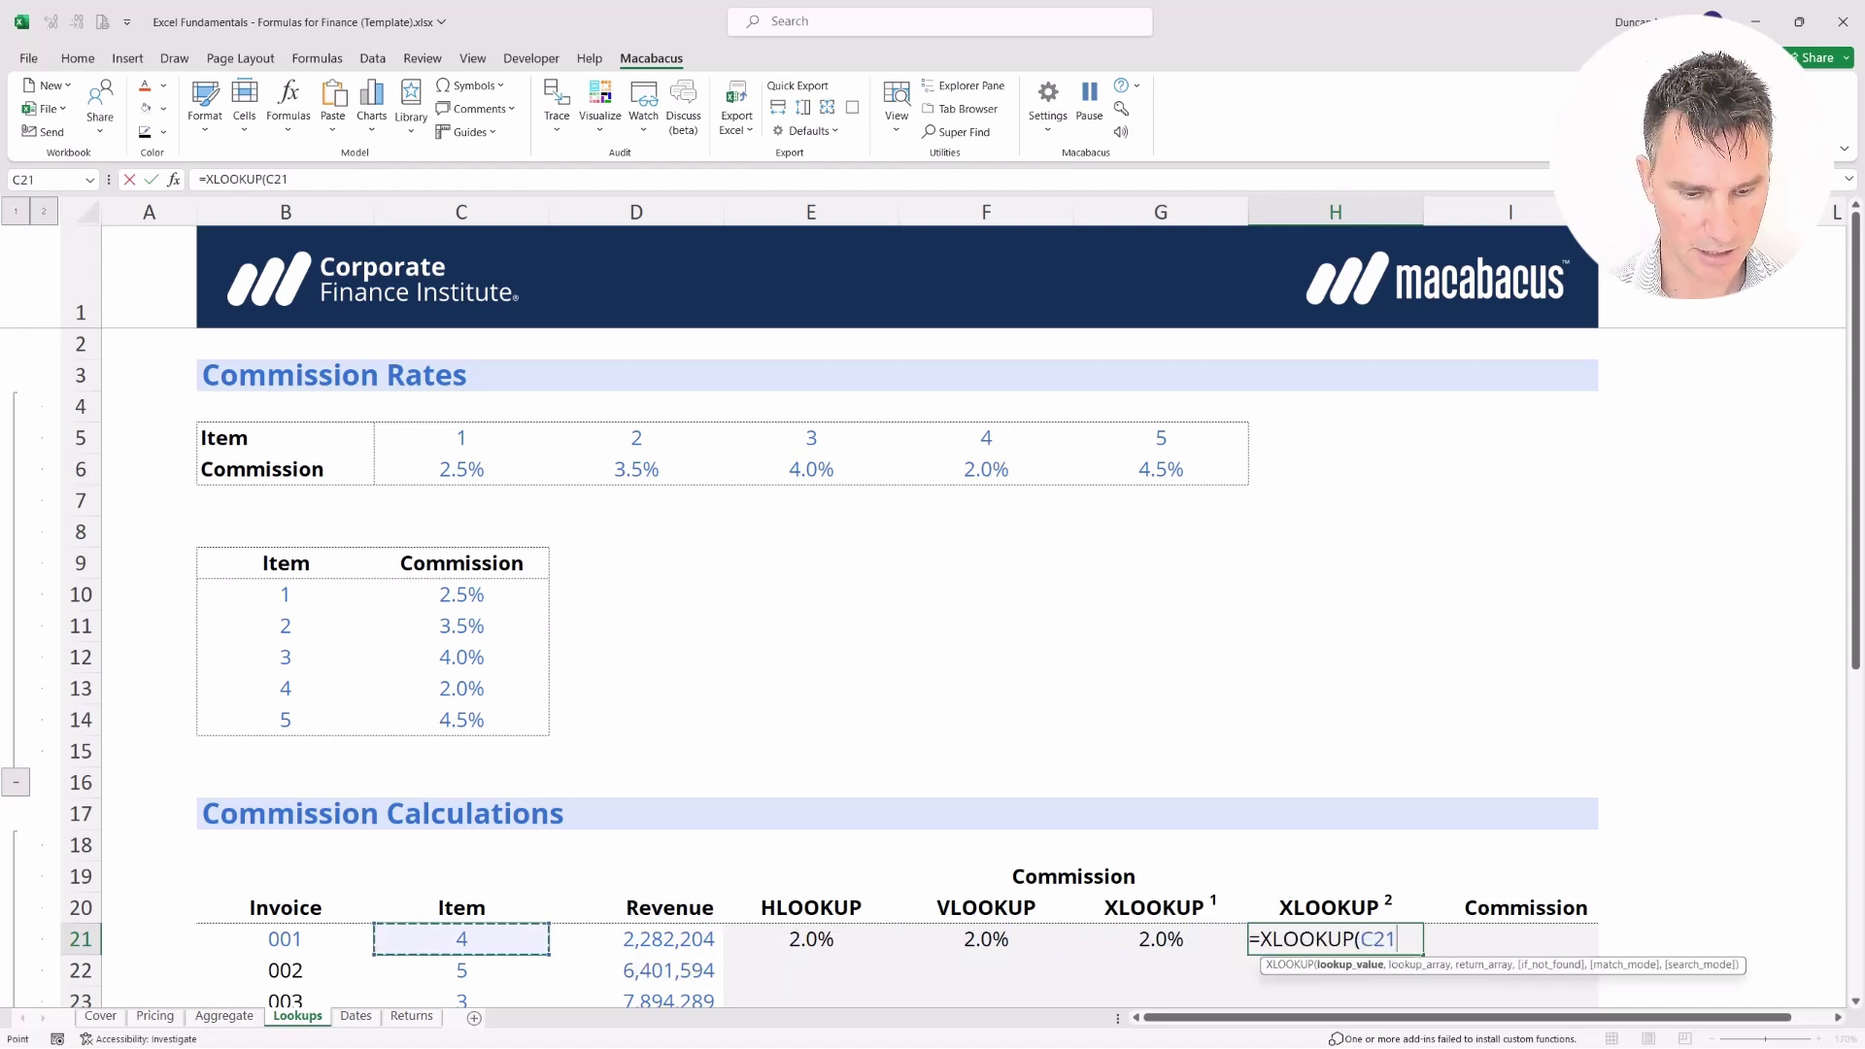
{"action": "type", "text": ","}
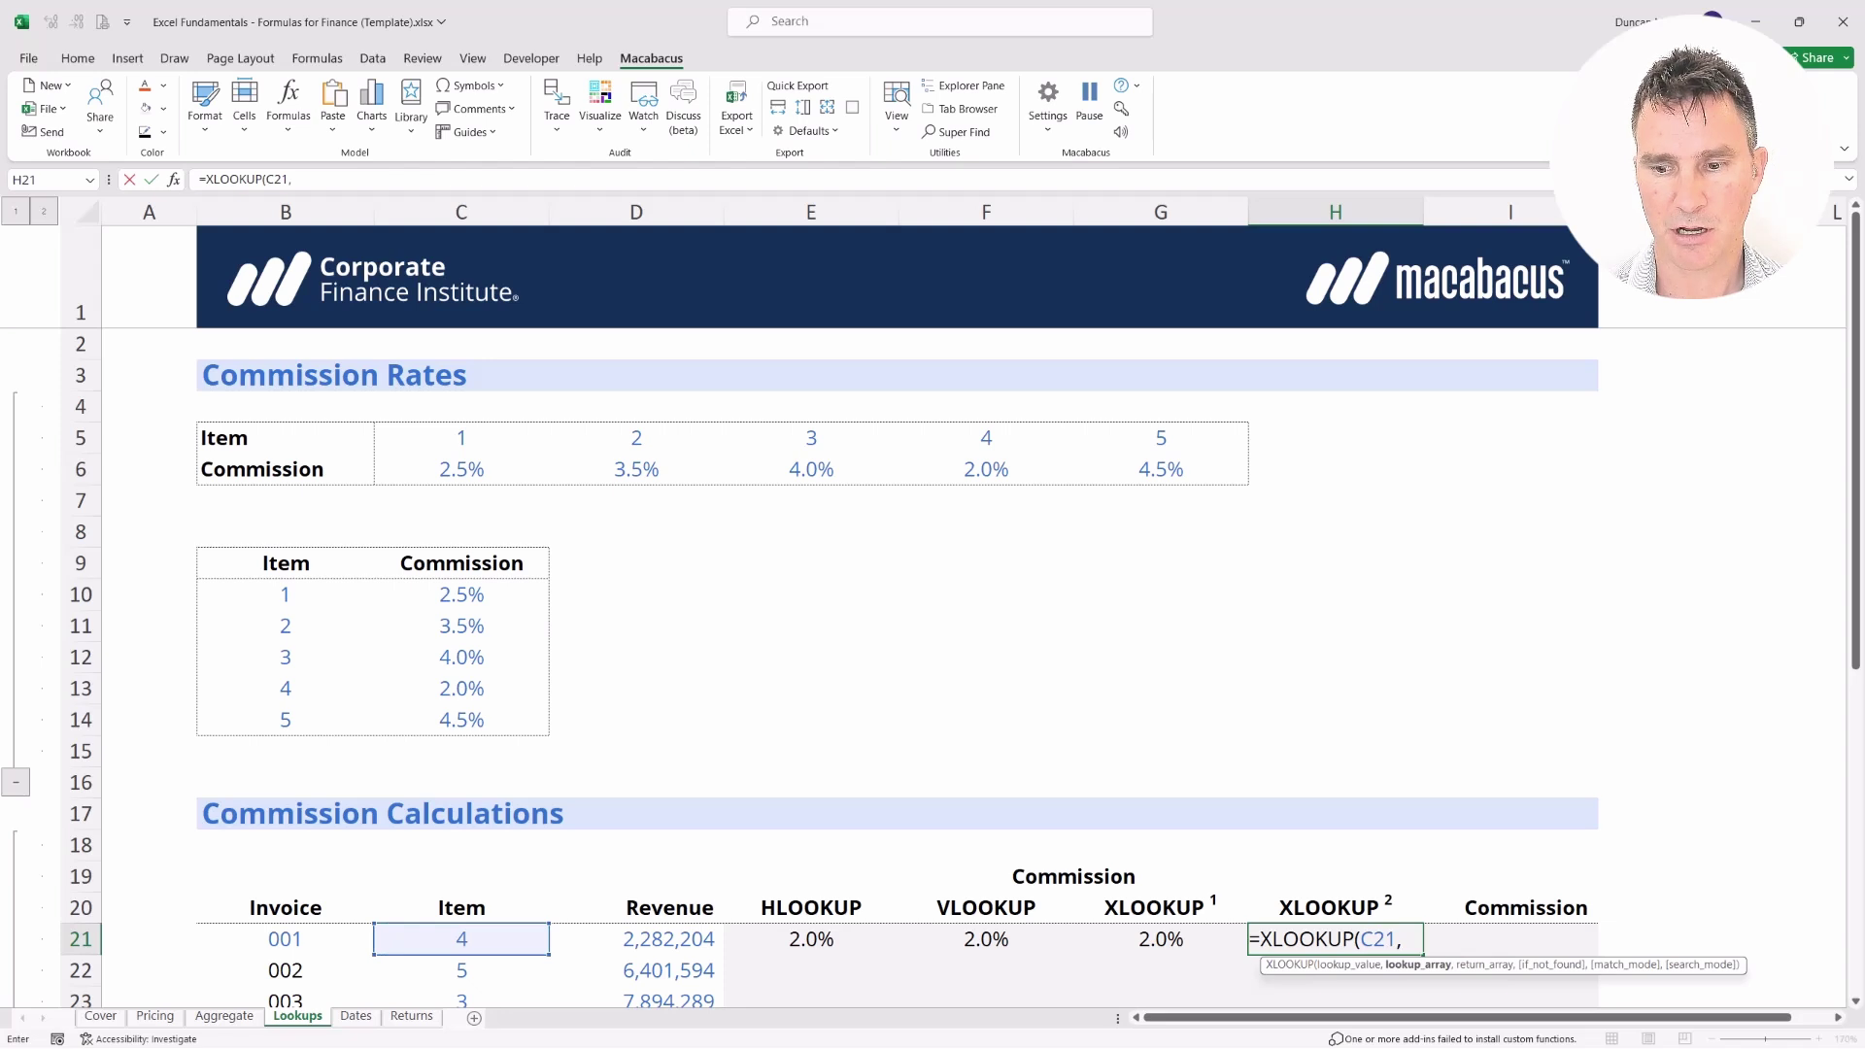
Add the vertical table's item numbers in B10:B14 as the lookup array of the XLOOKUP formula in H21
{"action": "key", "text": "Up"}
{"action": "key", "text": "Up"}
{"action": "key", "text": "Up"}
{"action": "key", "text": "Up"}
{"action": "key", "text": "Up"}
{"action": "key", "text": "Up"}
{"action": "key", "text": "Up"}
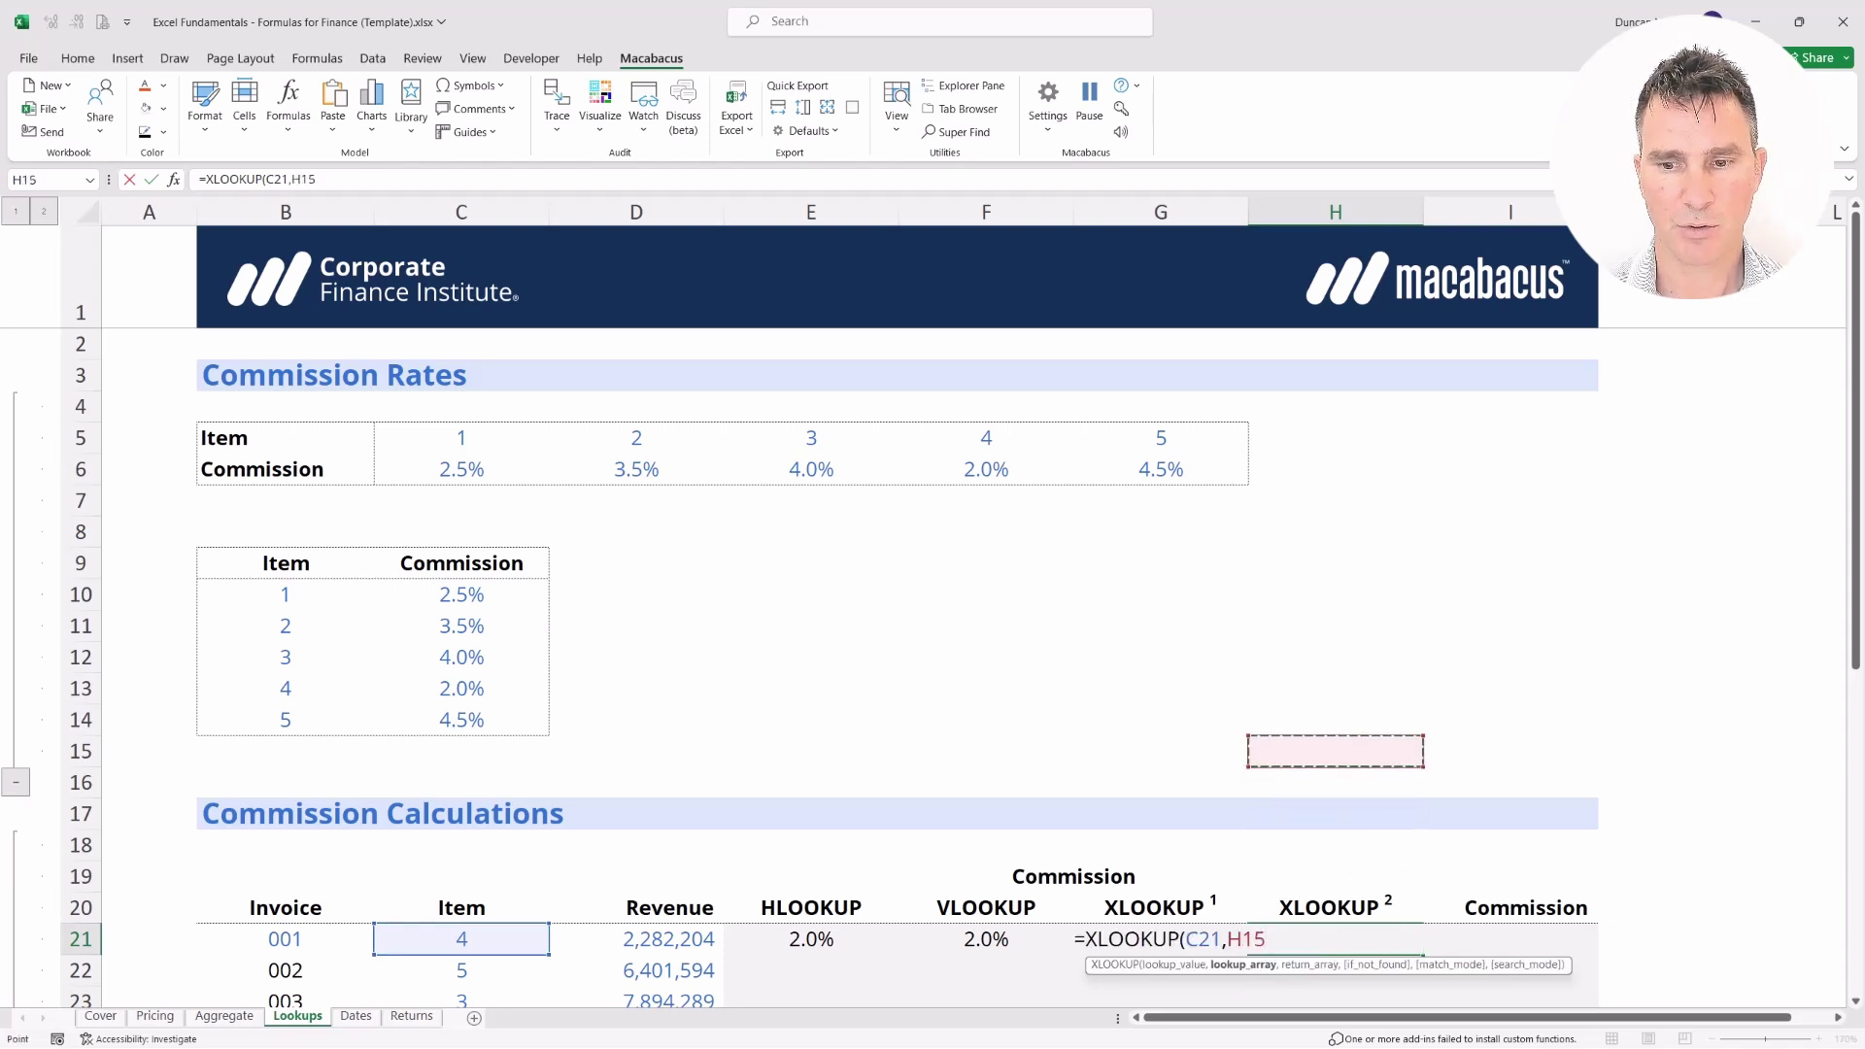
{"action": "key", "text": "Left"}
{"action": "key", "text": "Left"}
{"action": "key", "text": "Left"}
{"action": "key", "text": "Left"}
{"action": "key", "text": "Left"}
{"action": "key", "text": "Left"}
{"action": "key", "text": "Up"}
{"action": "key", "text": "Up"}
{"action": "key", "text": "Up"}
{"action": "key", "text": "Up"}
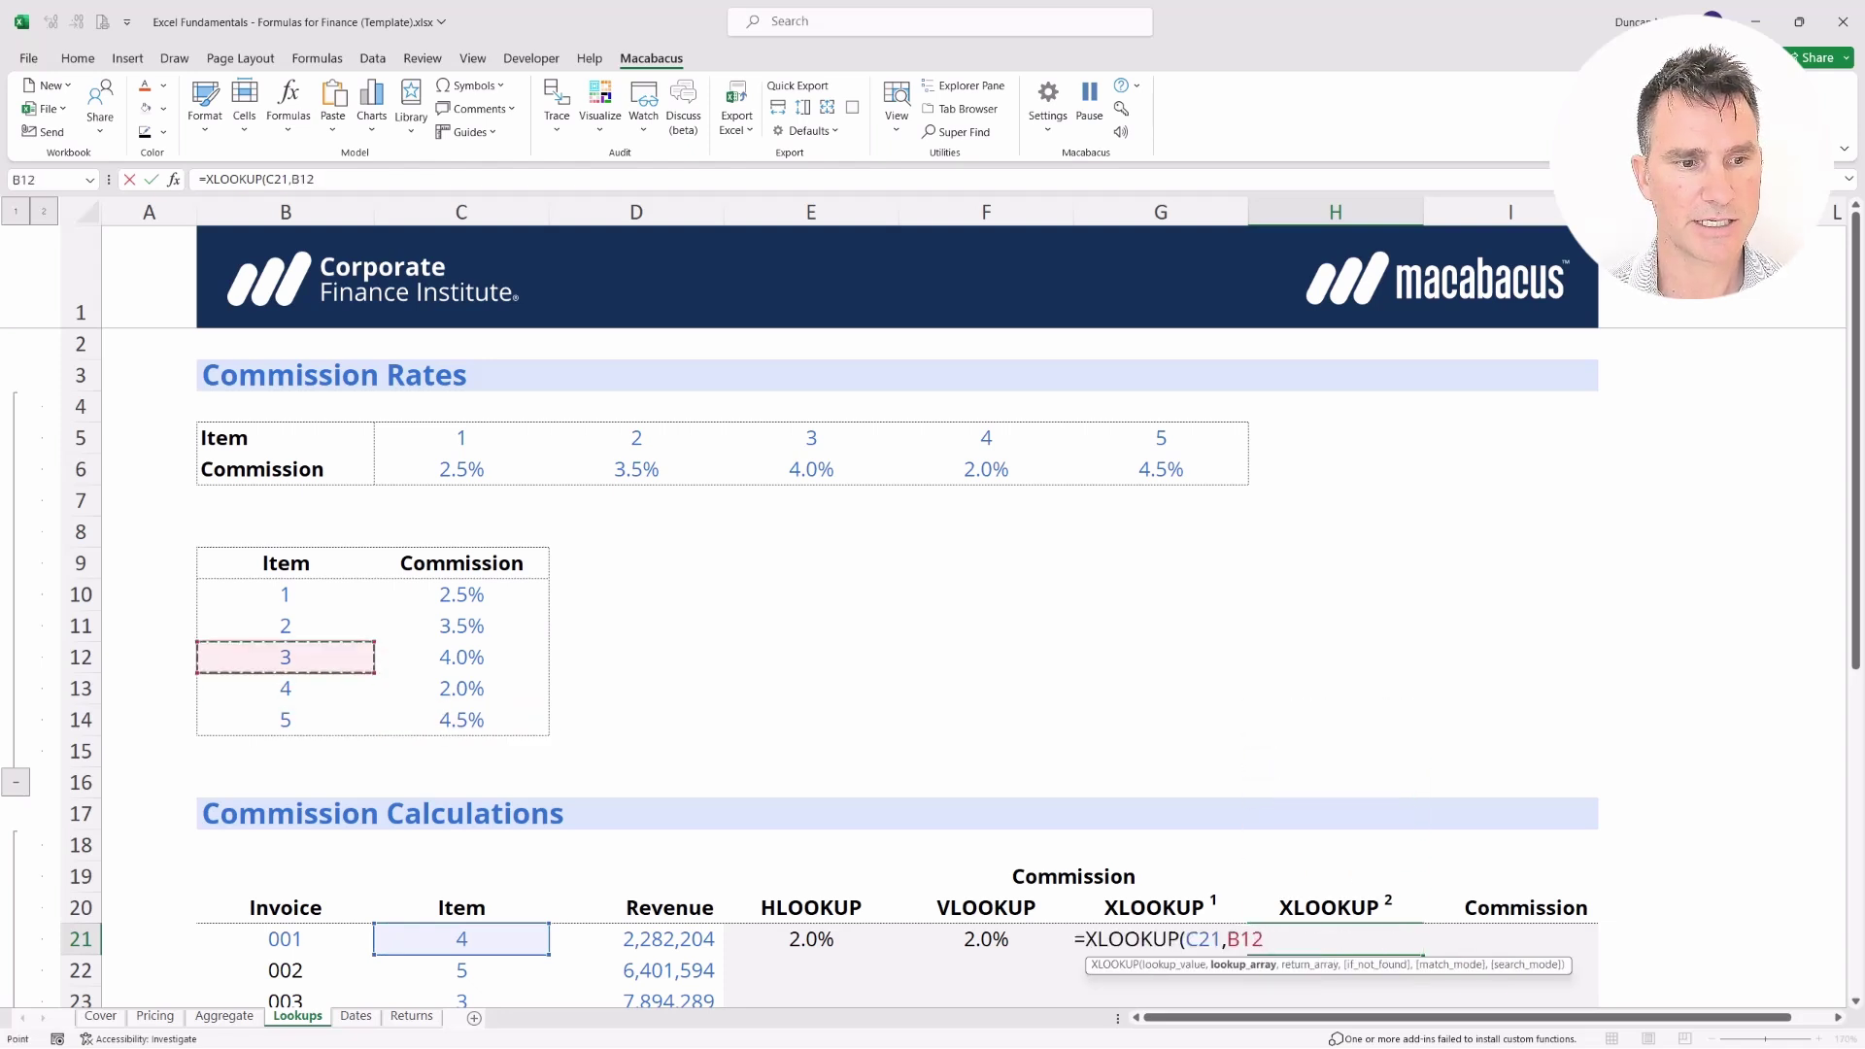
{"action": "key", "text": "ctrl+shift+Down"}
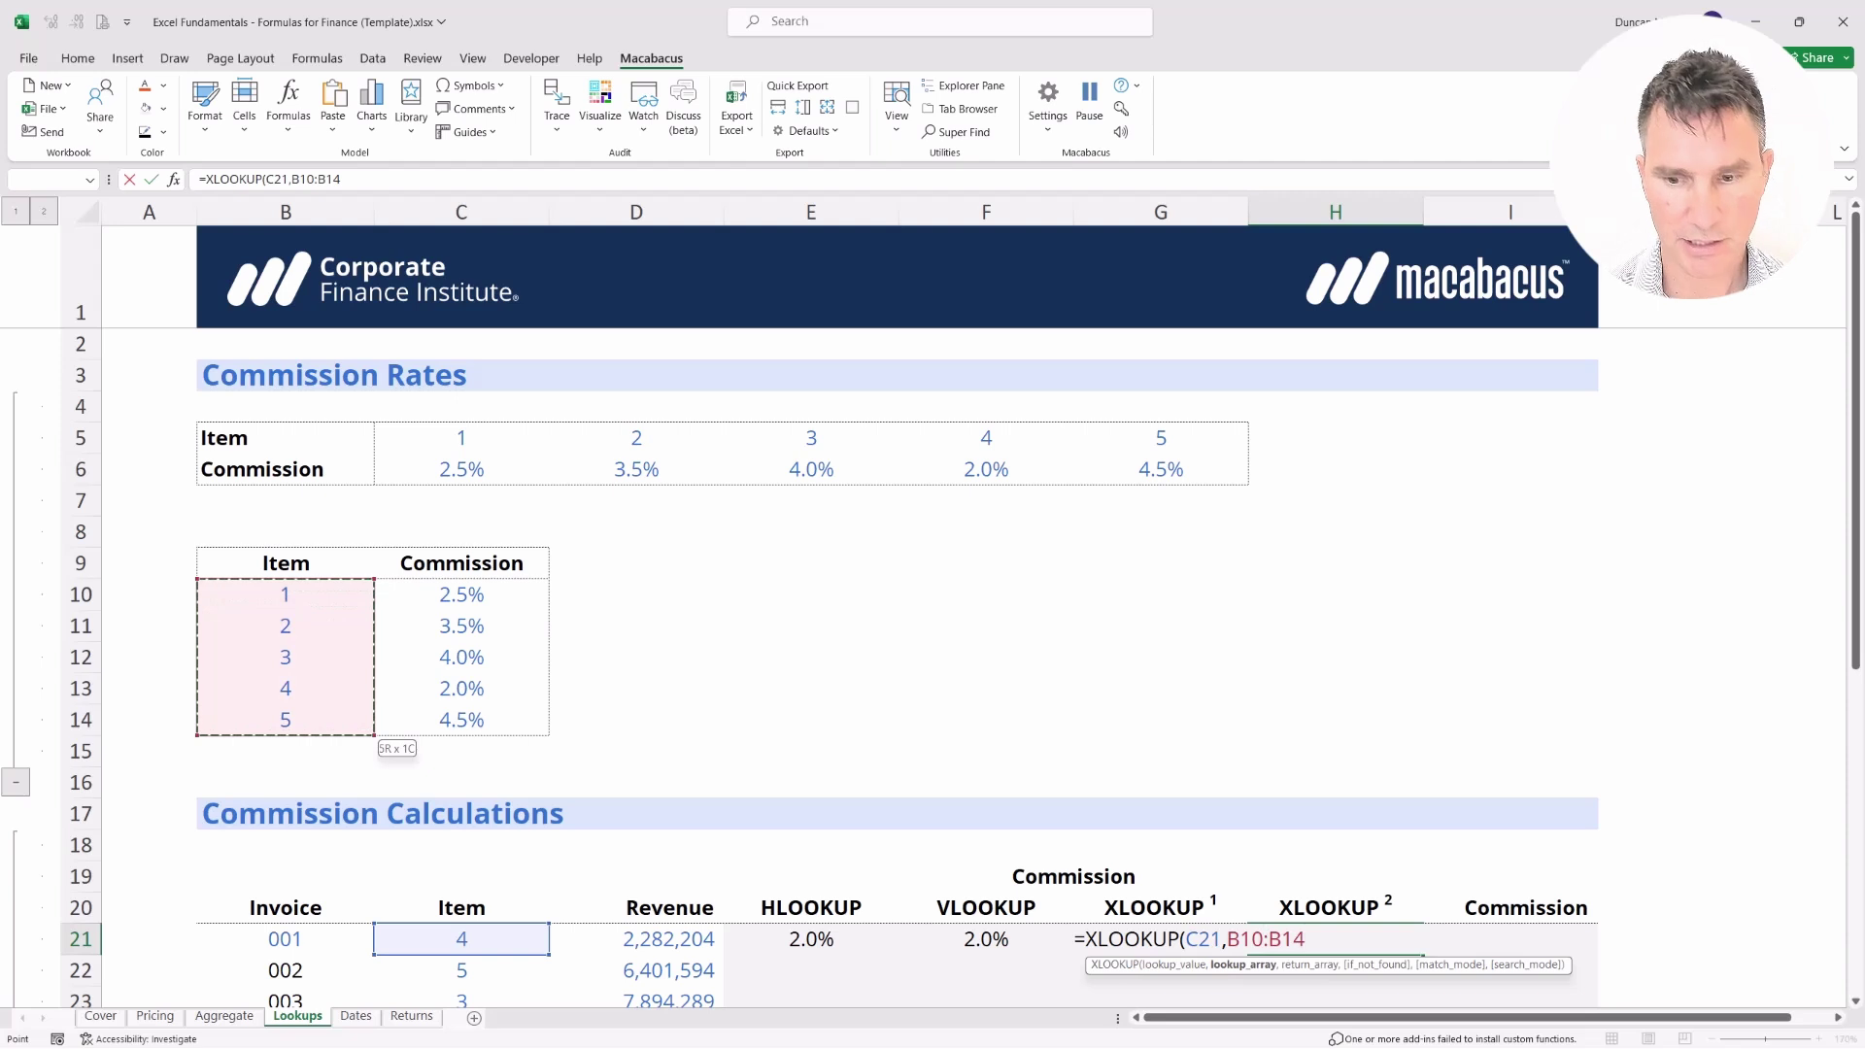
{"action": "type", "text": ","}
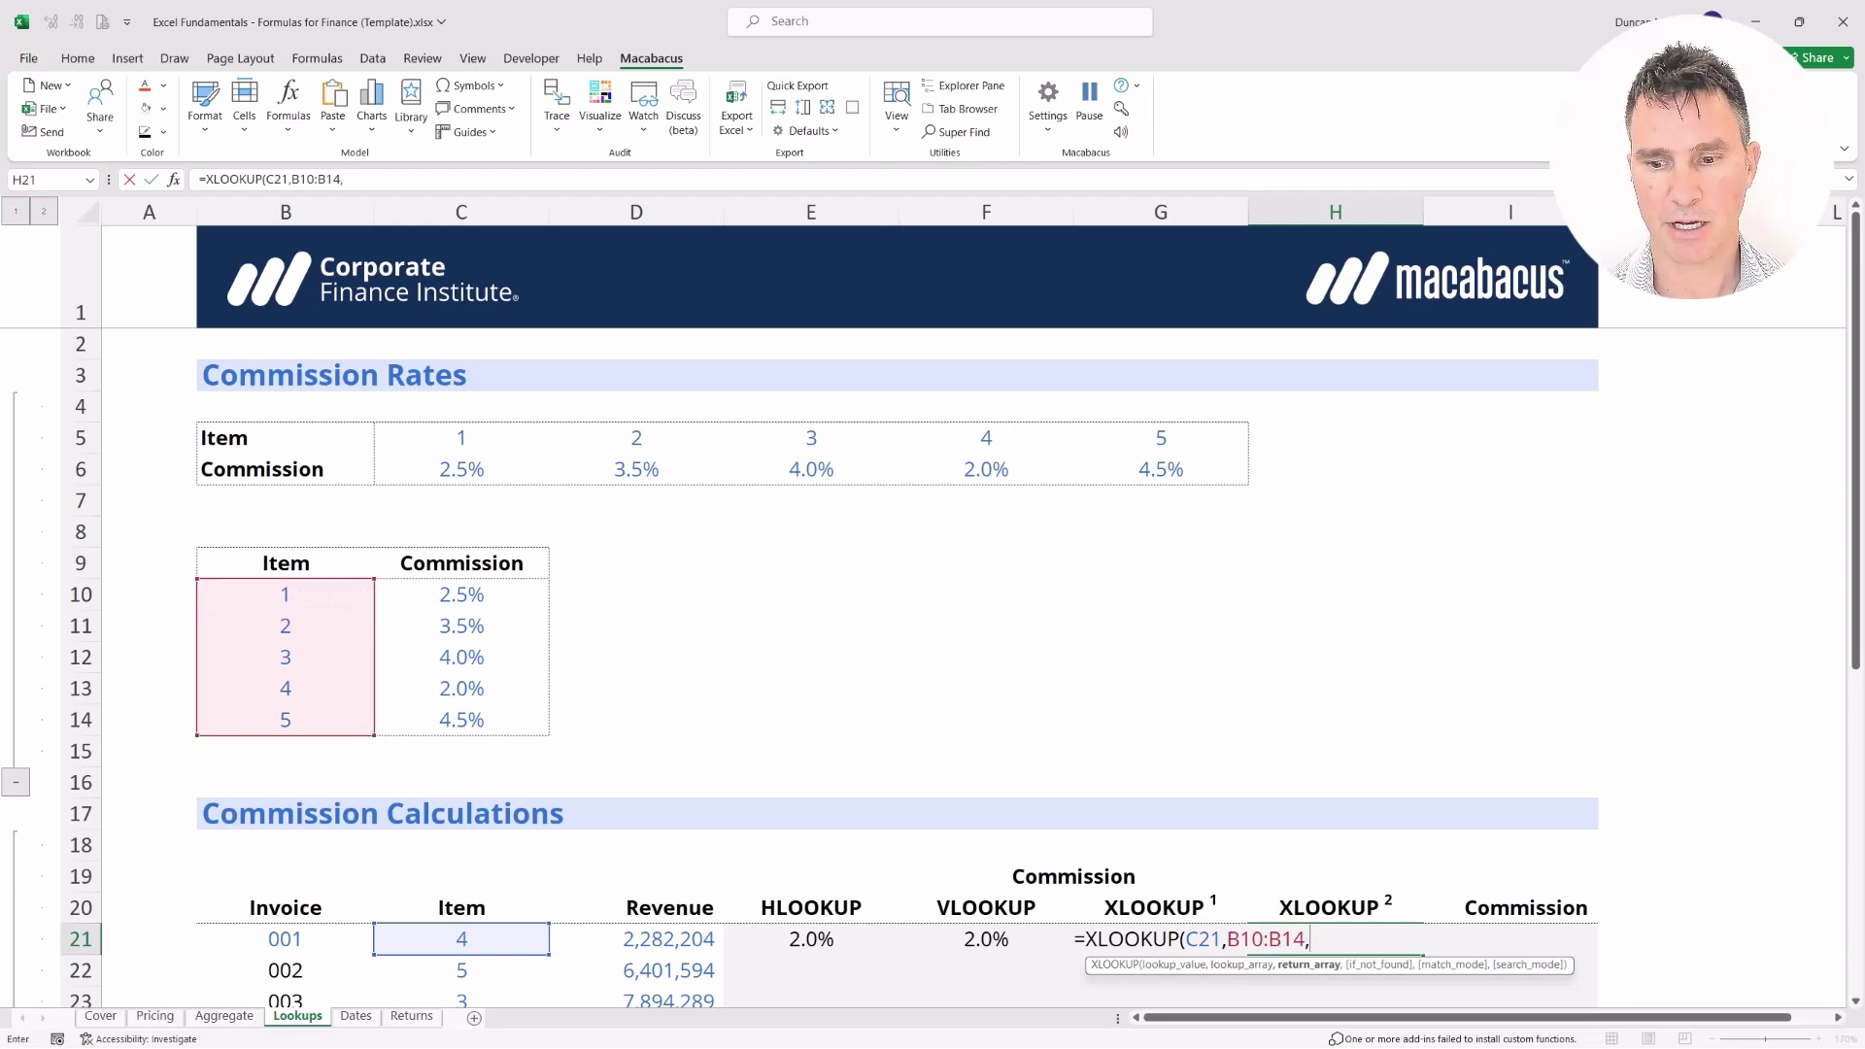
Add the commission rates in C10:C14 as the return array and complete the XLOOKUP formula in H21
{"action": "key", "text": "Up"}
{"action": "key", "text": "Up"}
{"action": "key", "text": "Up"}
{"action": "key", "text": "Up"}
{"action": "key", "text": "Up"}
{"action": "key", "text": "Up"}
{"action": "key", "text": "Up"}
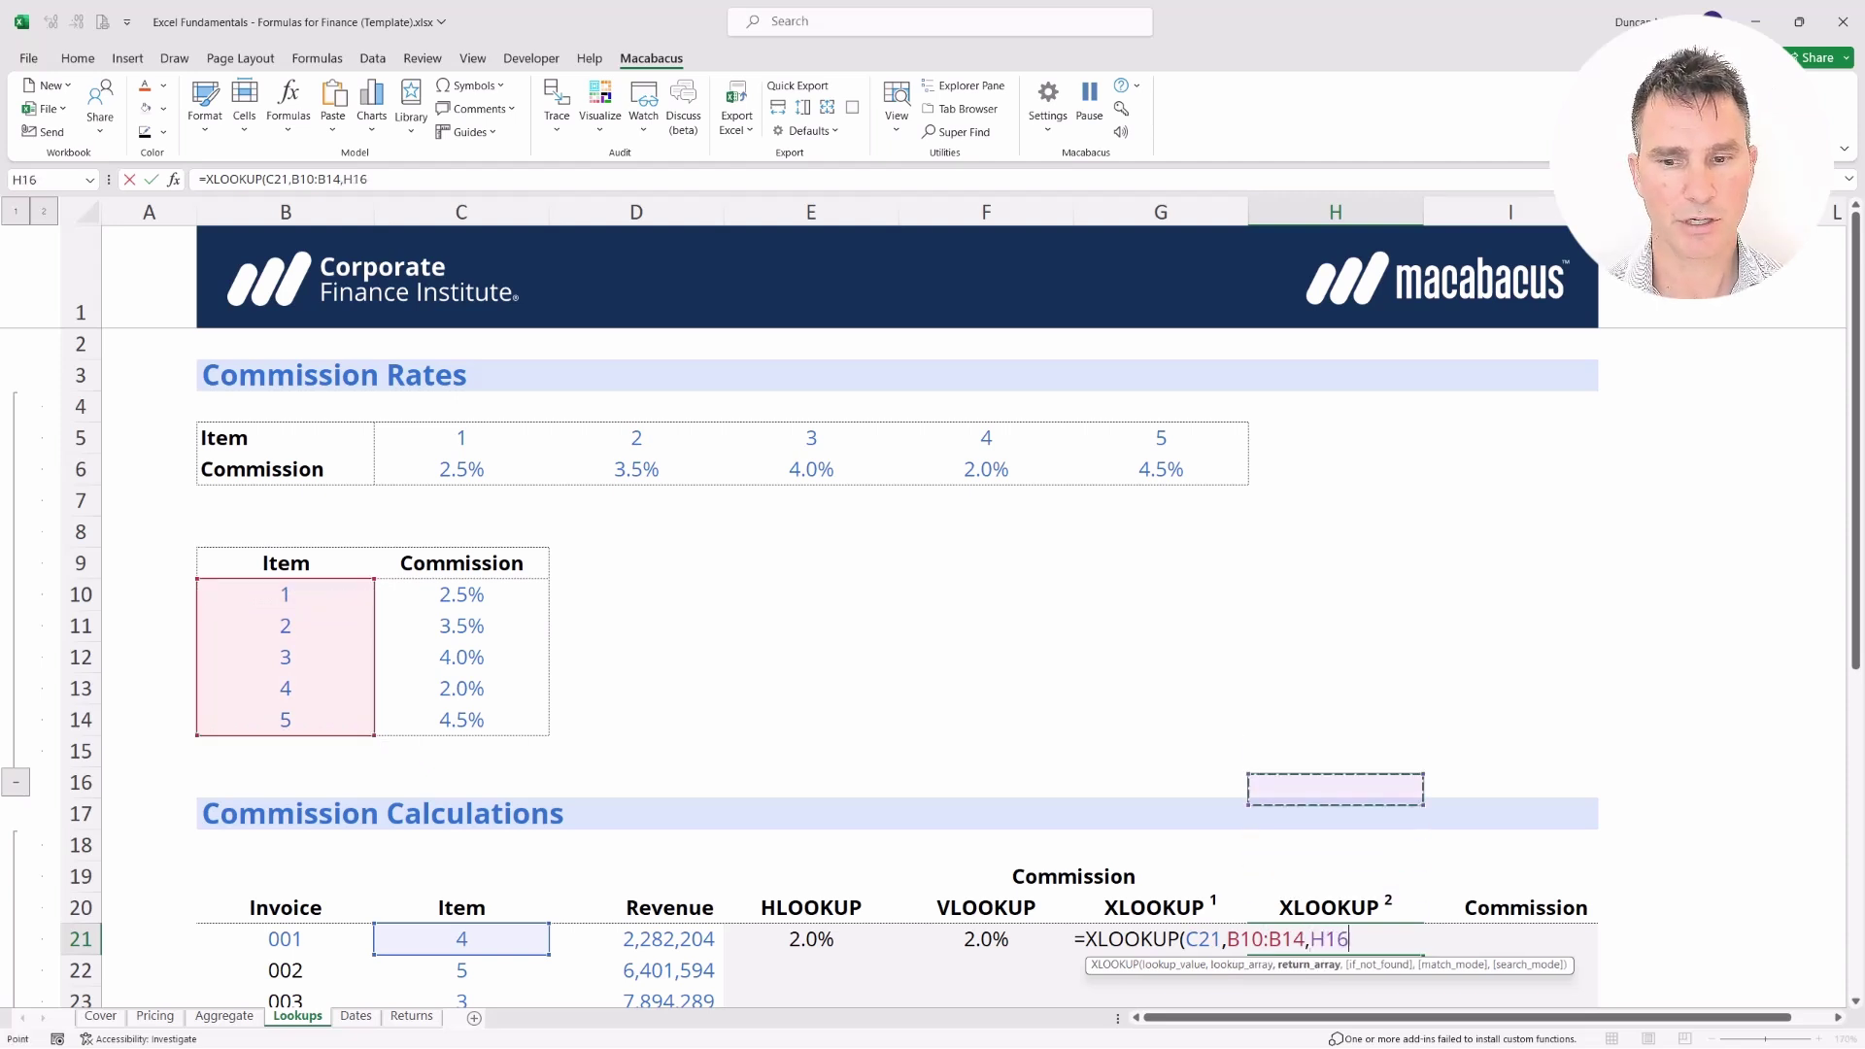
{"action": "key", "text": "ctrl+Left"}
{"action": "key", "text": "Up"}
{"action": "key", "text": "Up"}
{"action": "key", "text": "Up"}
{"action": "key", "text": "Up"}
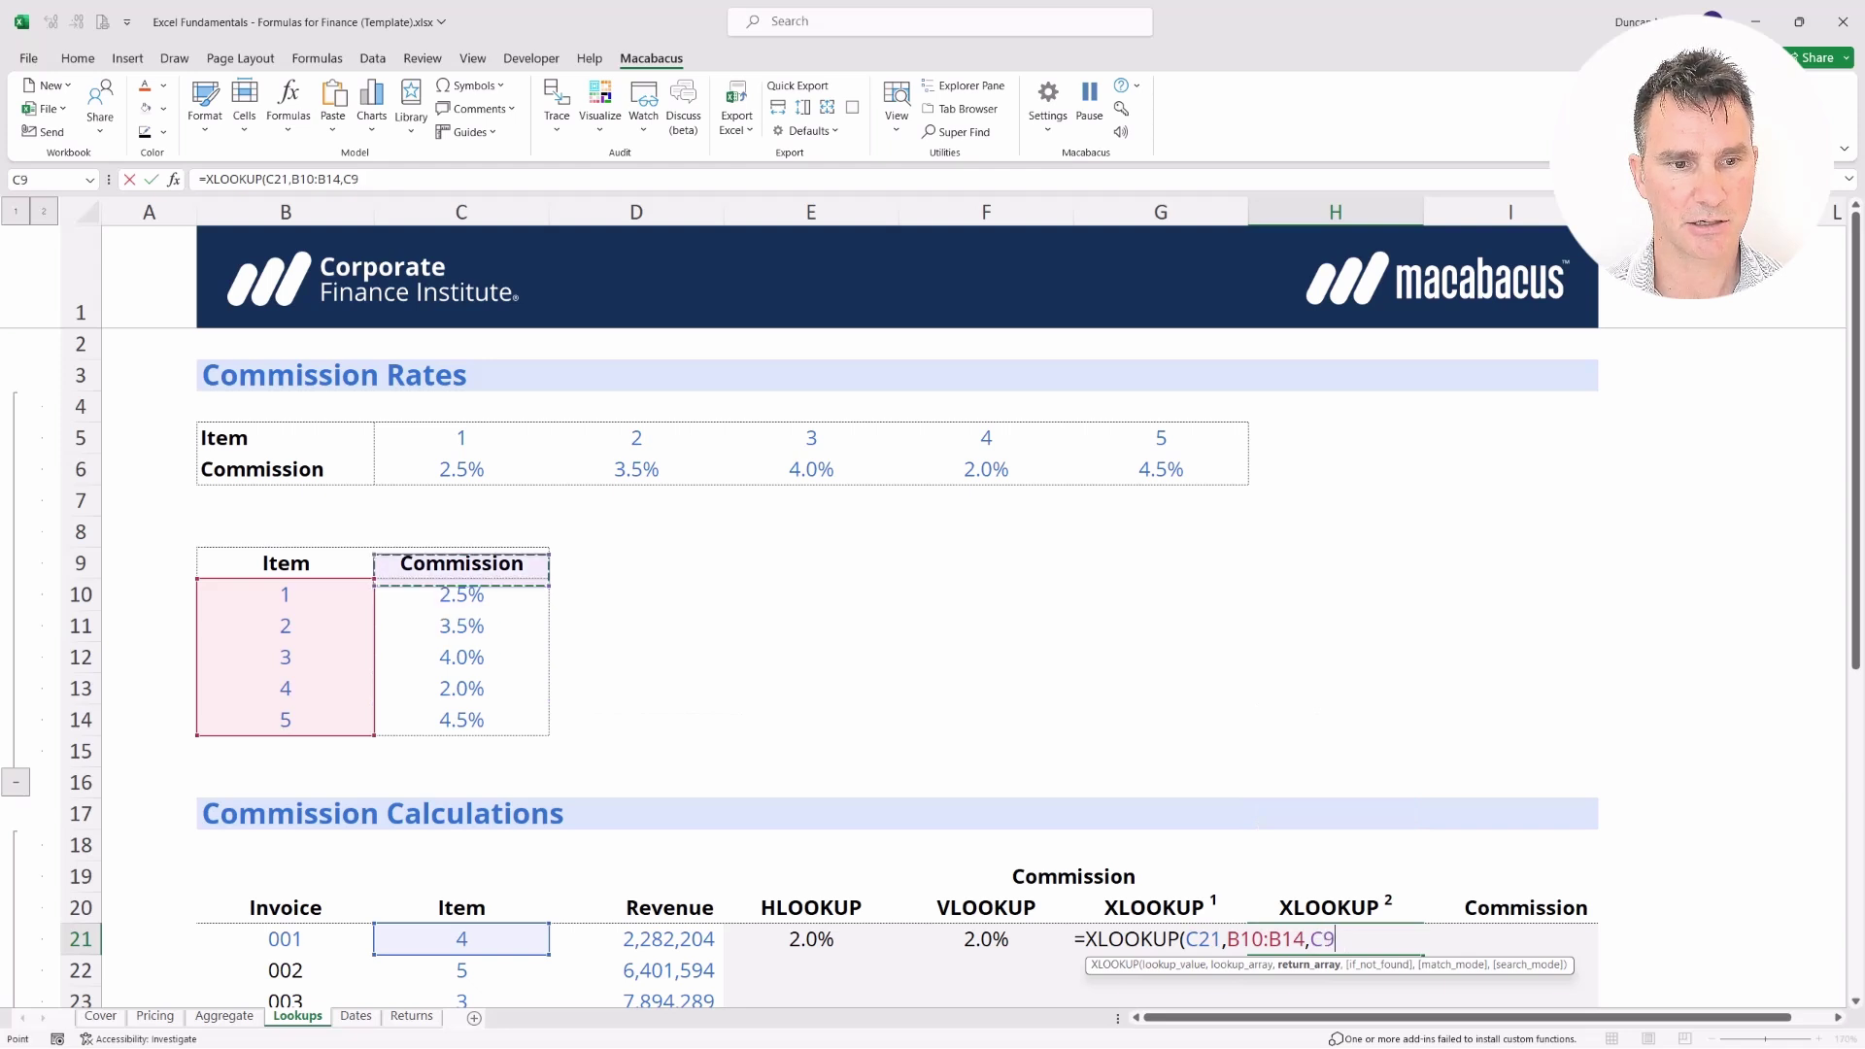
{"action": "key", "text": "ctrl+shift+Down"}
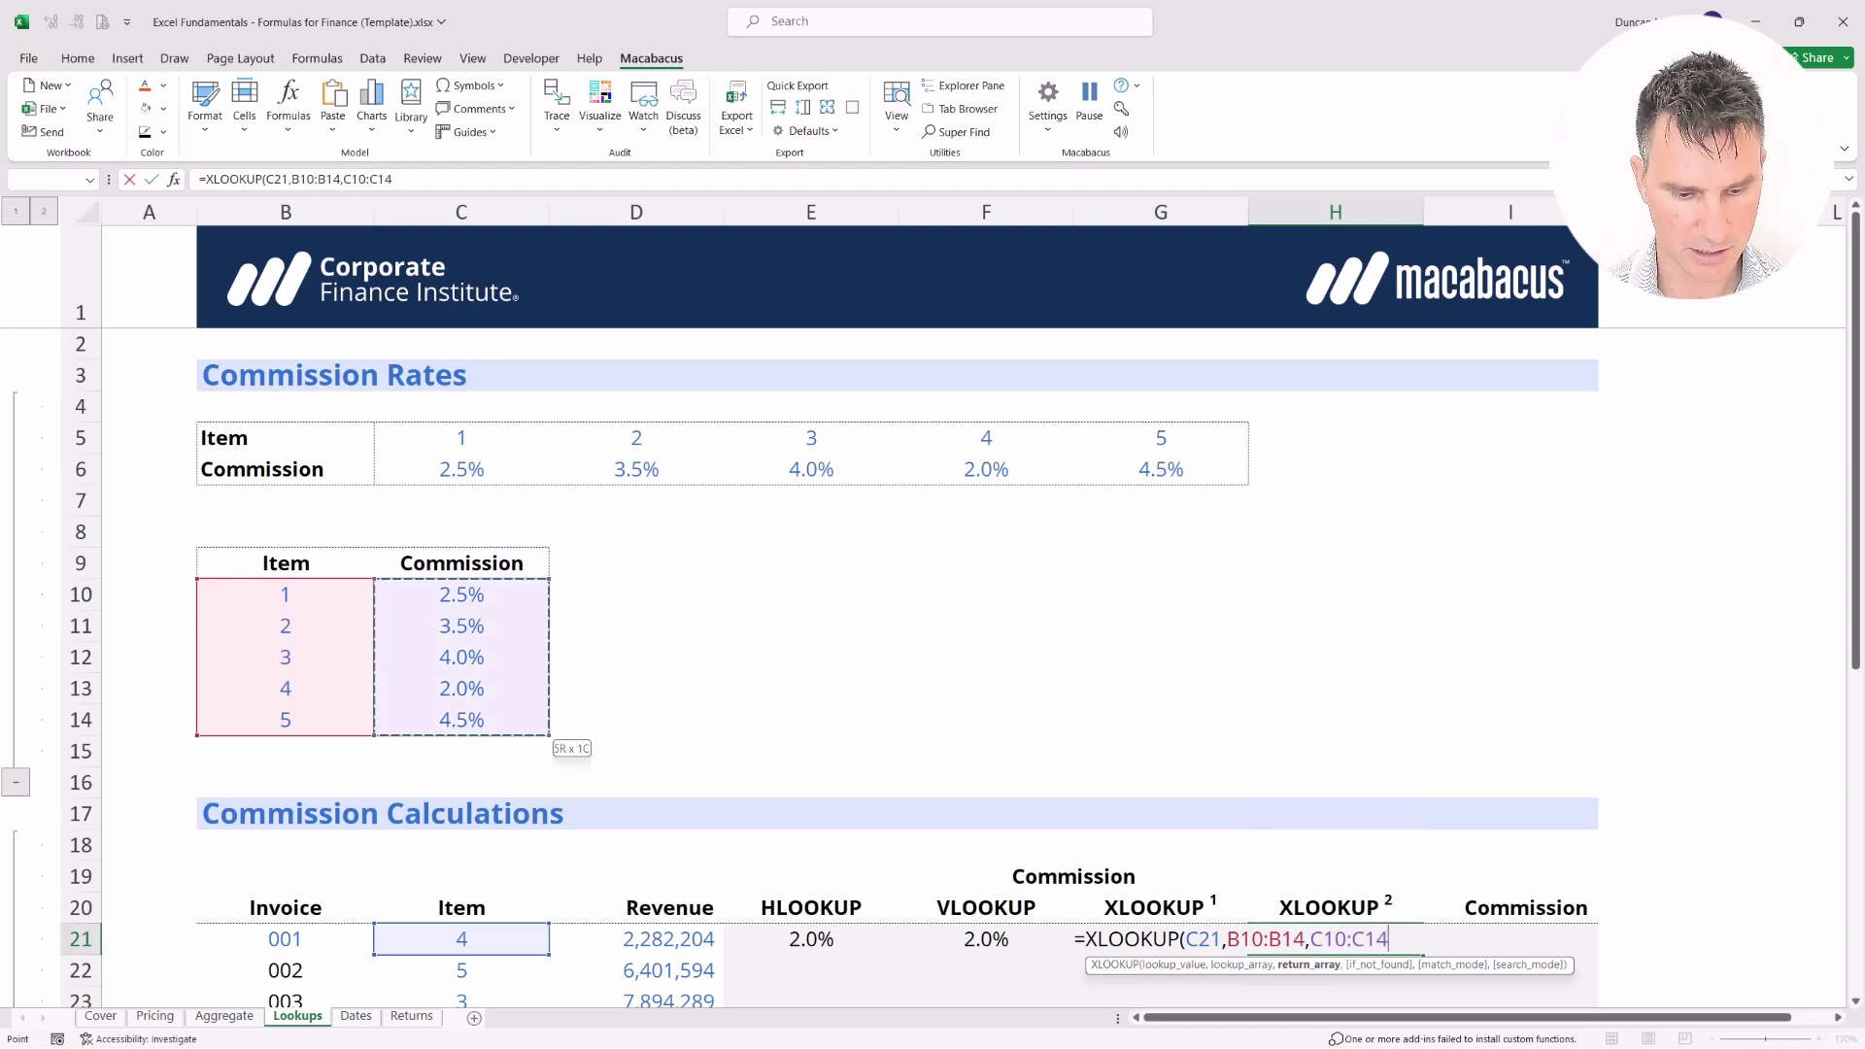
{"action": "type", "text": ")"}
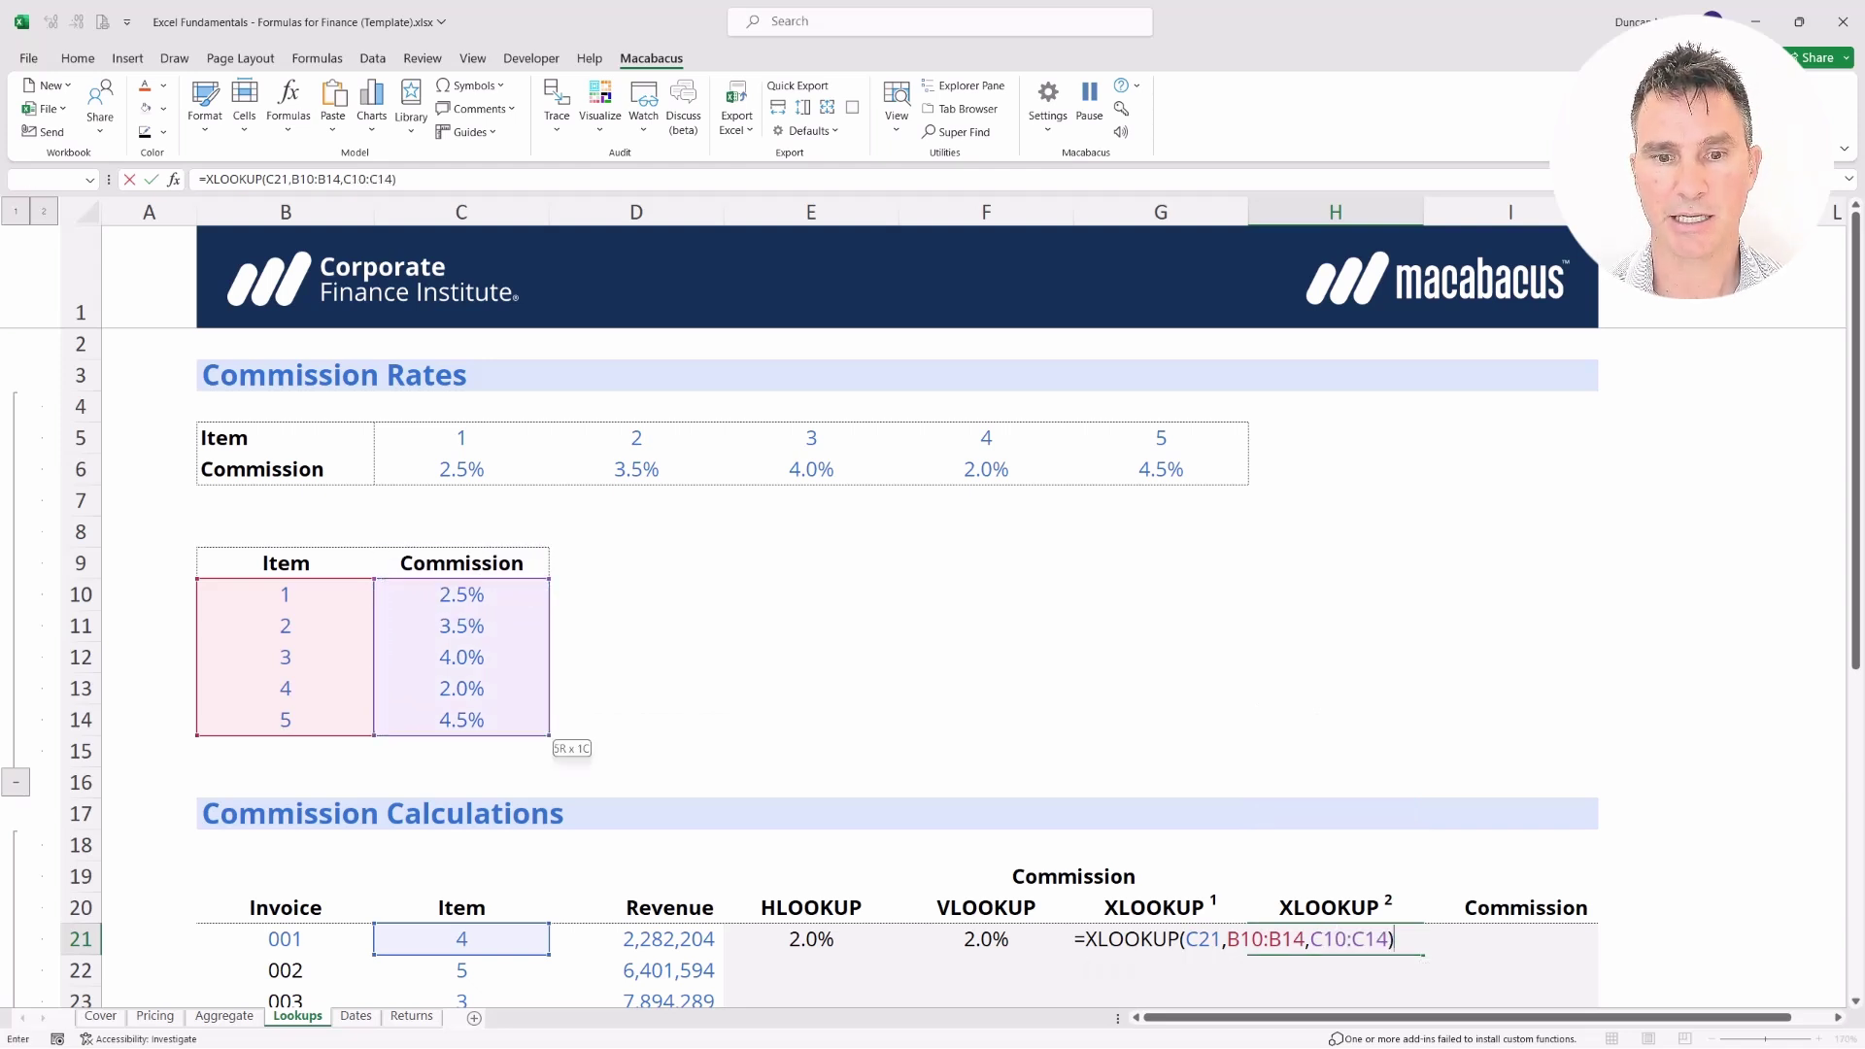
{"action": "key", "text": "Return"}
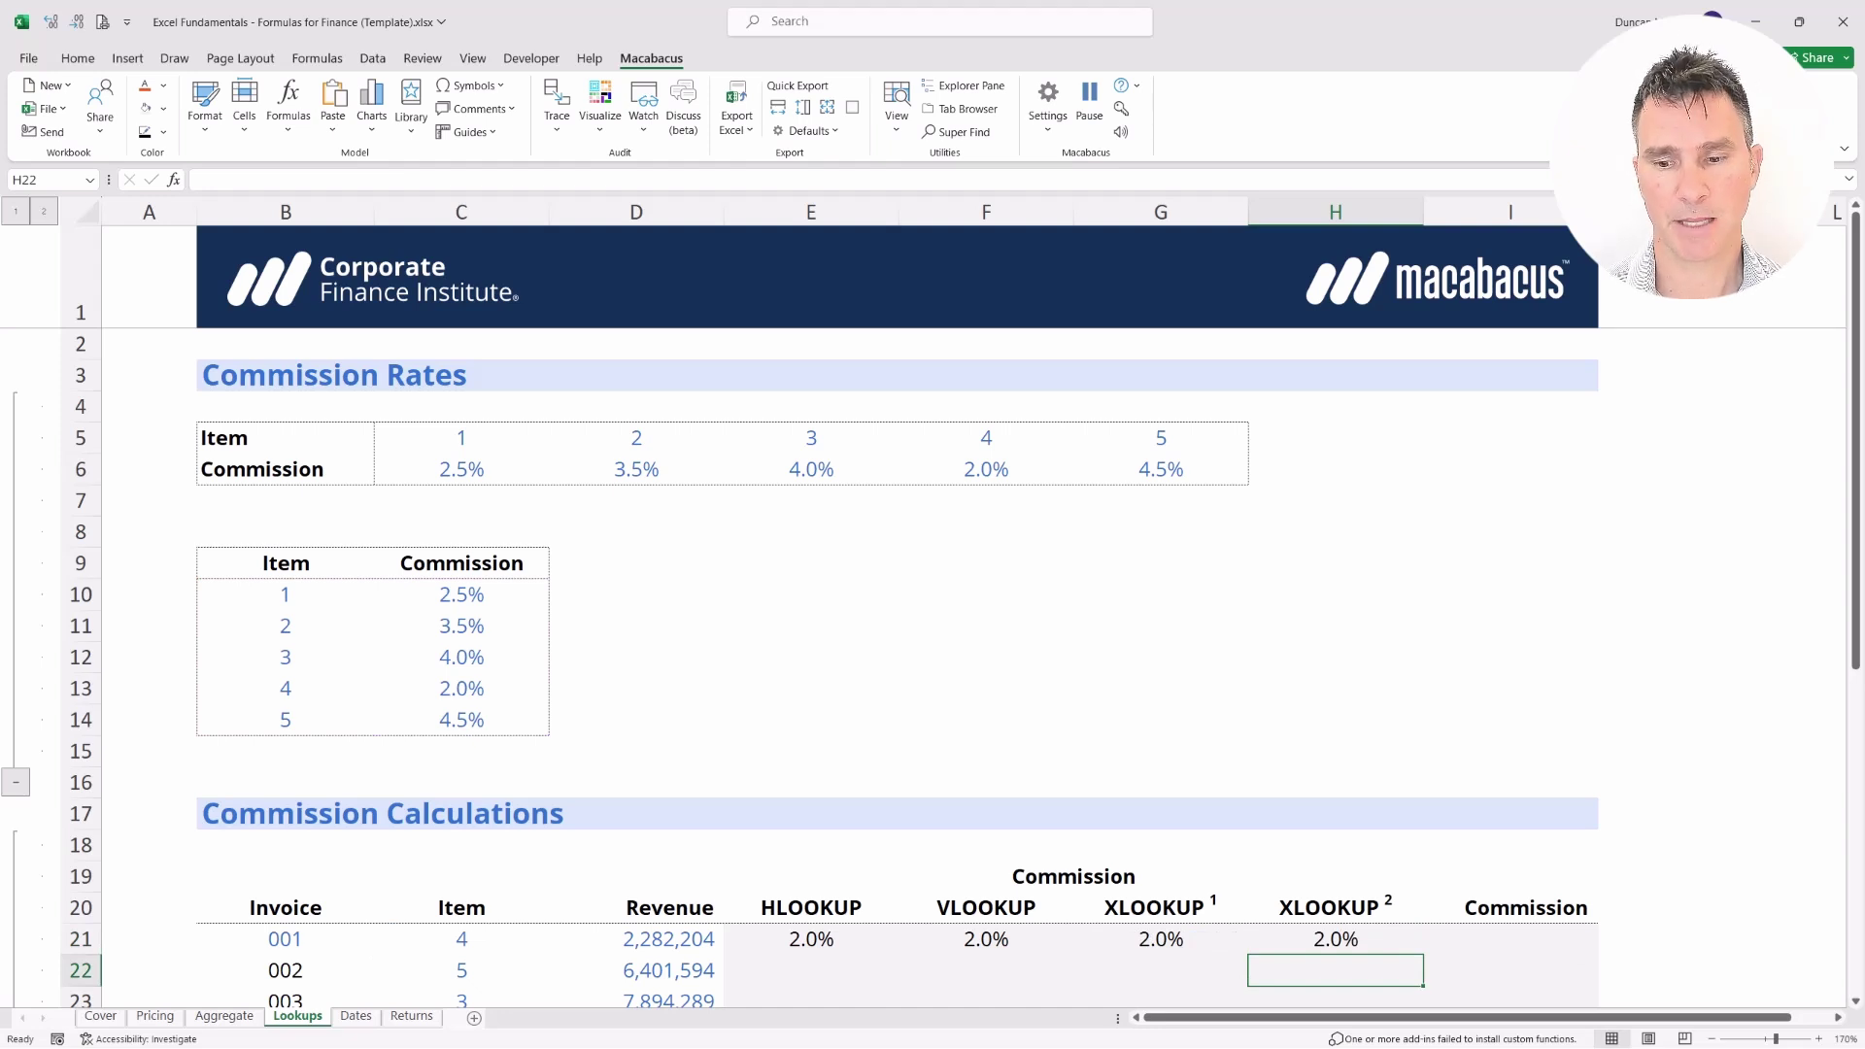
Insert a blank column between the Item and Commission columns of the vertical commission table
{"action": "key", "text": "shift+Up"}
{"action": "key", "text": "shift+Up"}
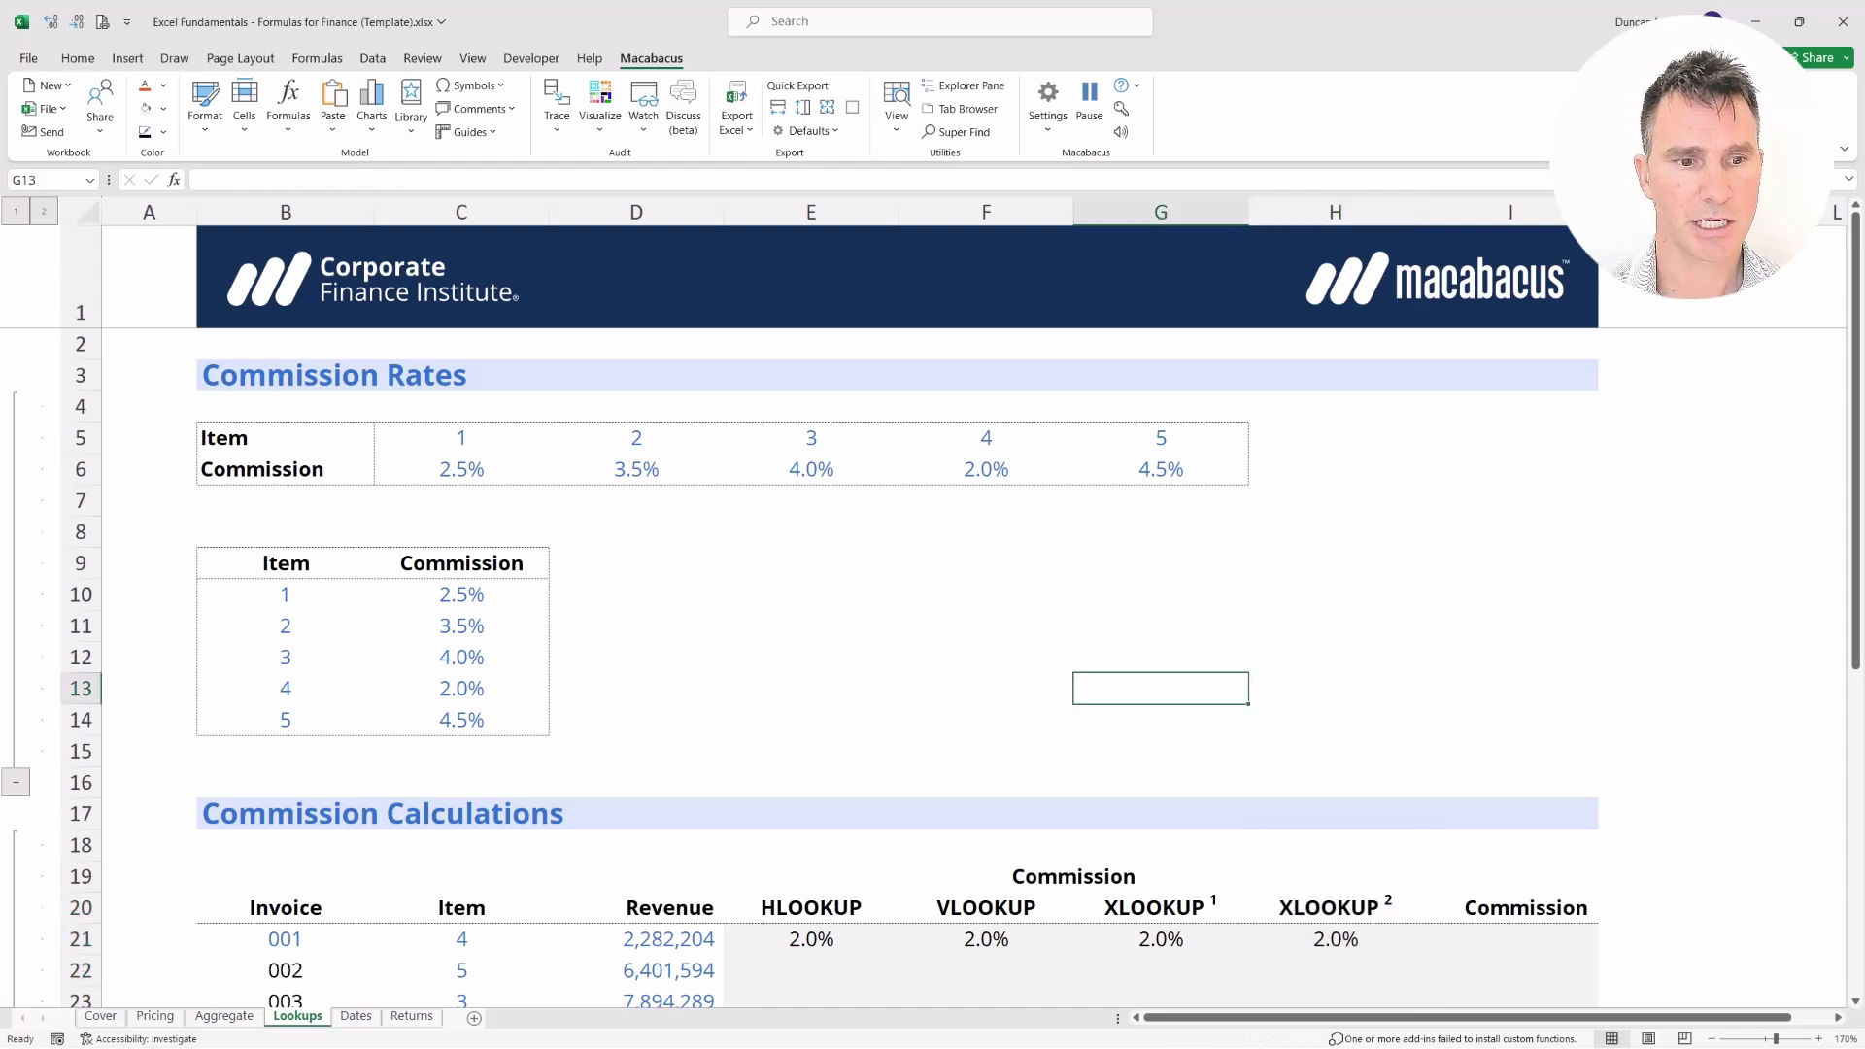
{"action": "left_click", "coordinate": [286, 688]}
{"action": "key", "text": "Up"}
{"action": "key", "text": "Up"}
{"action": "key", "text": "Up"}
{"action": "key", "text": "Up"}
{"action": "key", "text": "Right"}
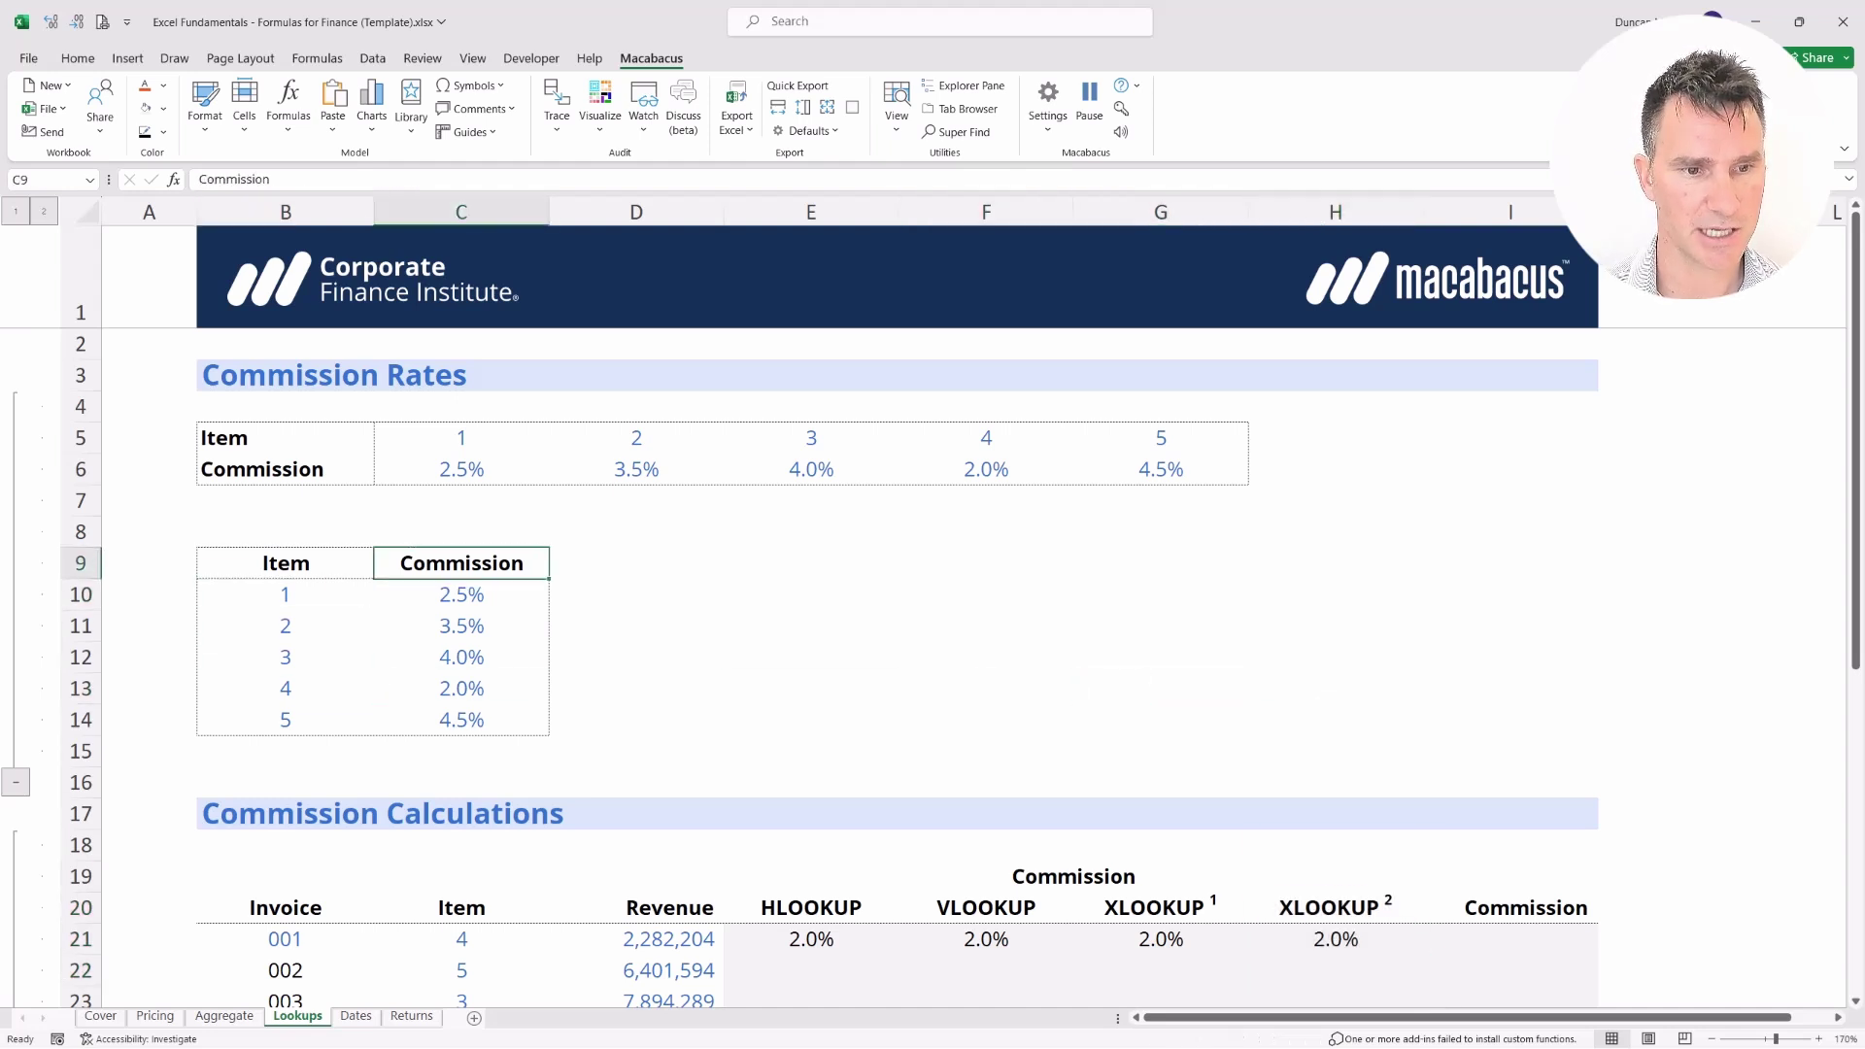
{"action": "key", "text": "alt"}
{"action": "key", "text": "i"}
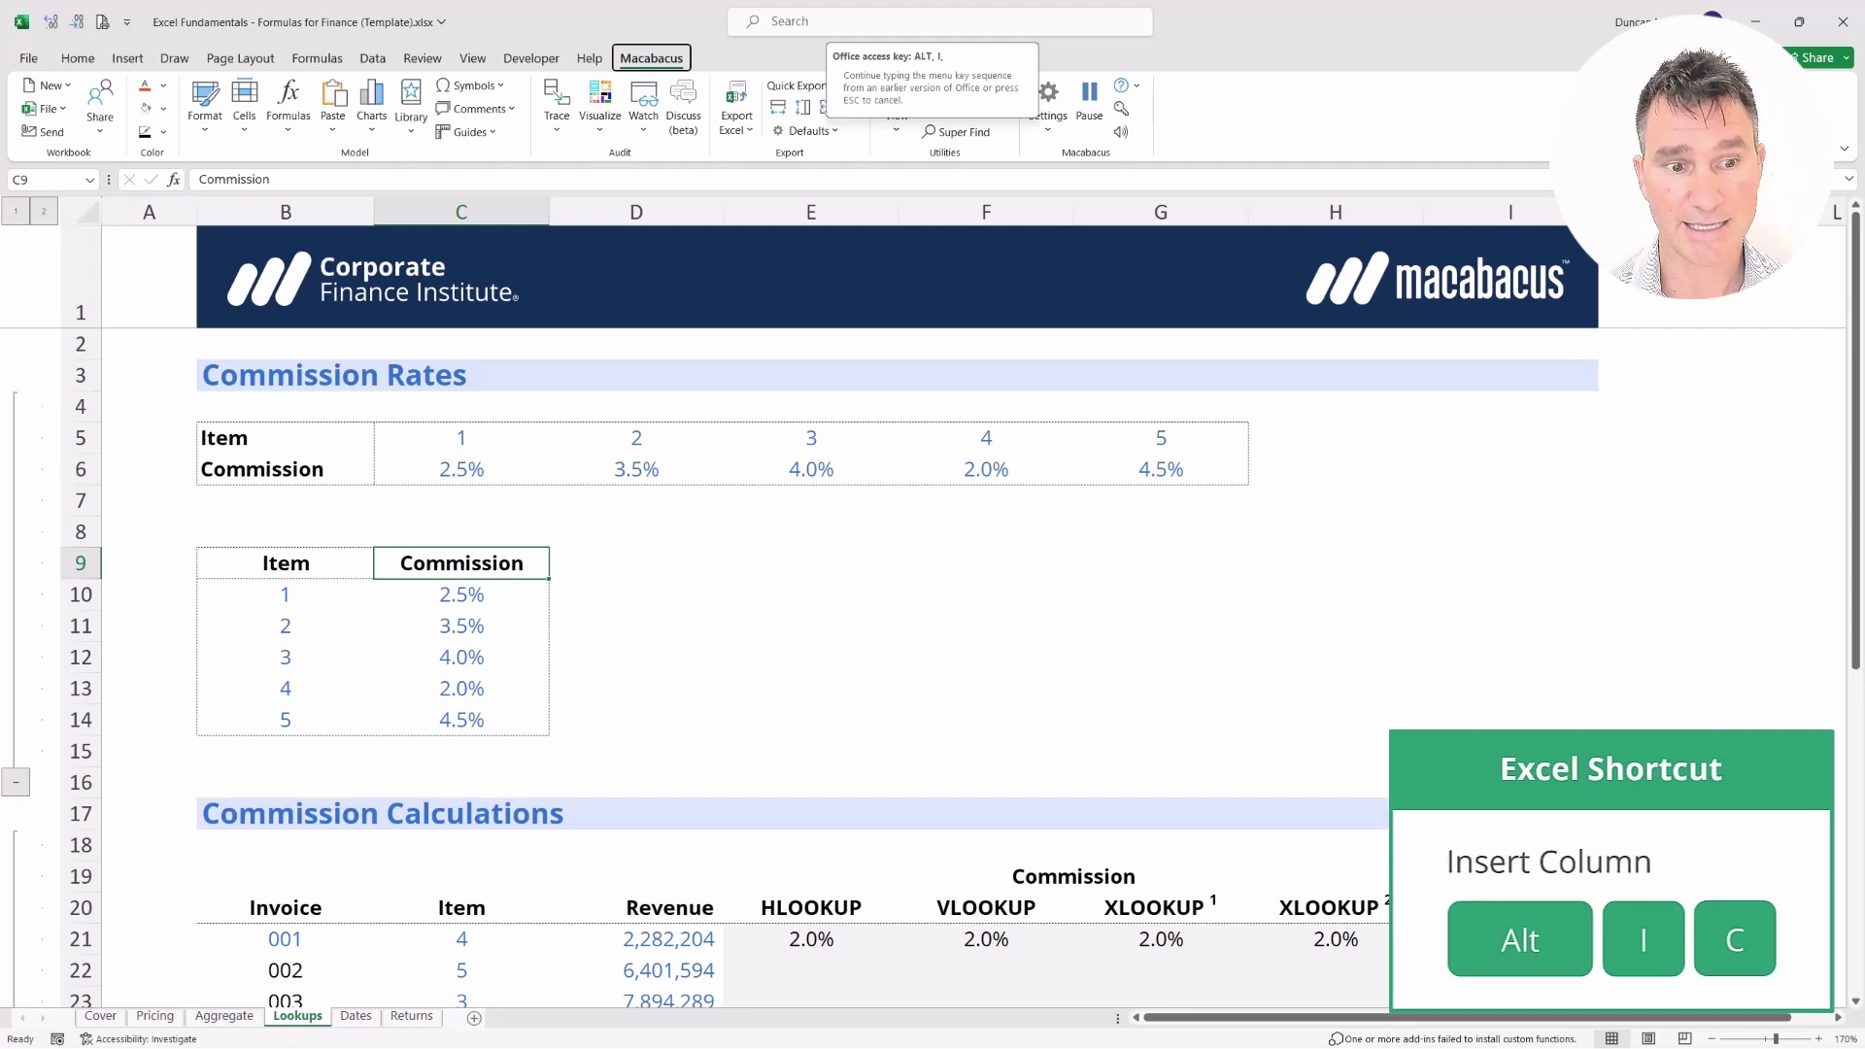
{"action": "key", "text": "c"}
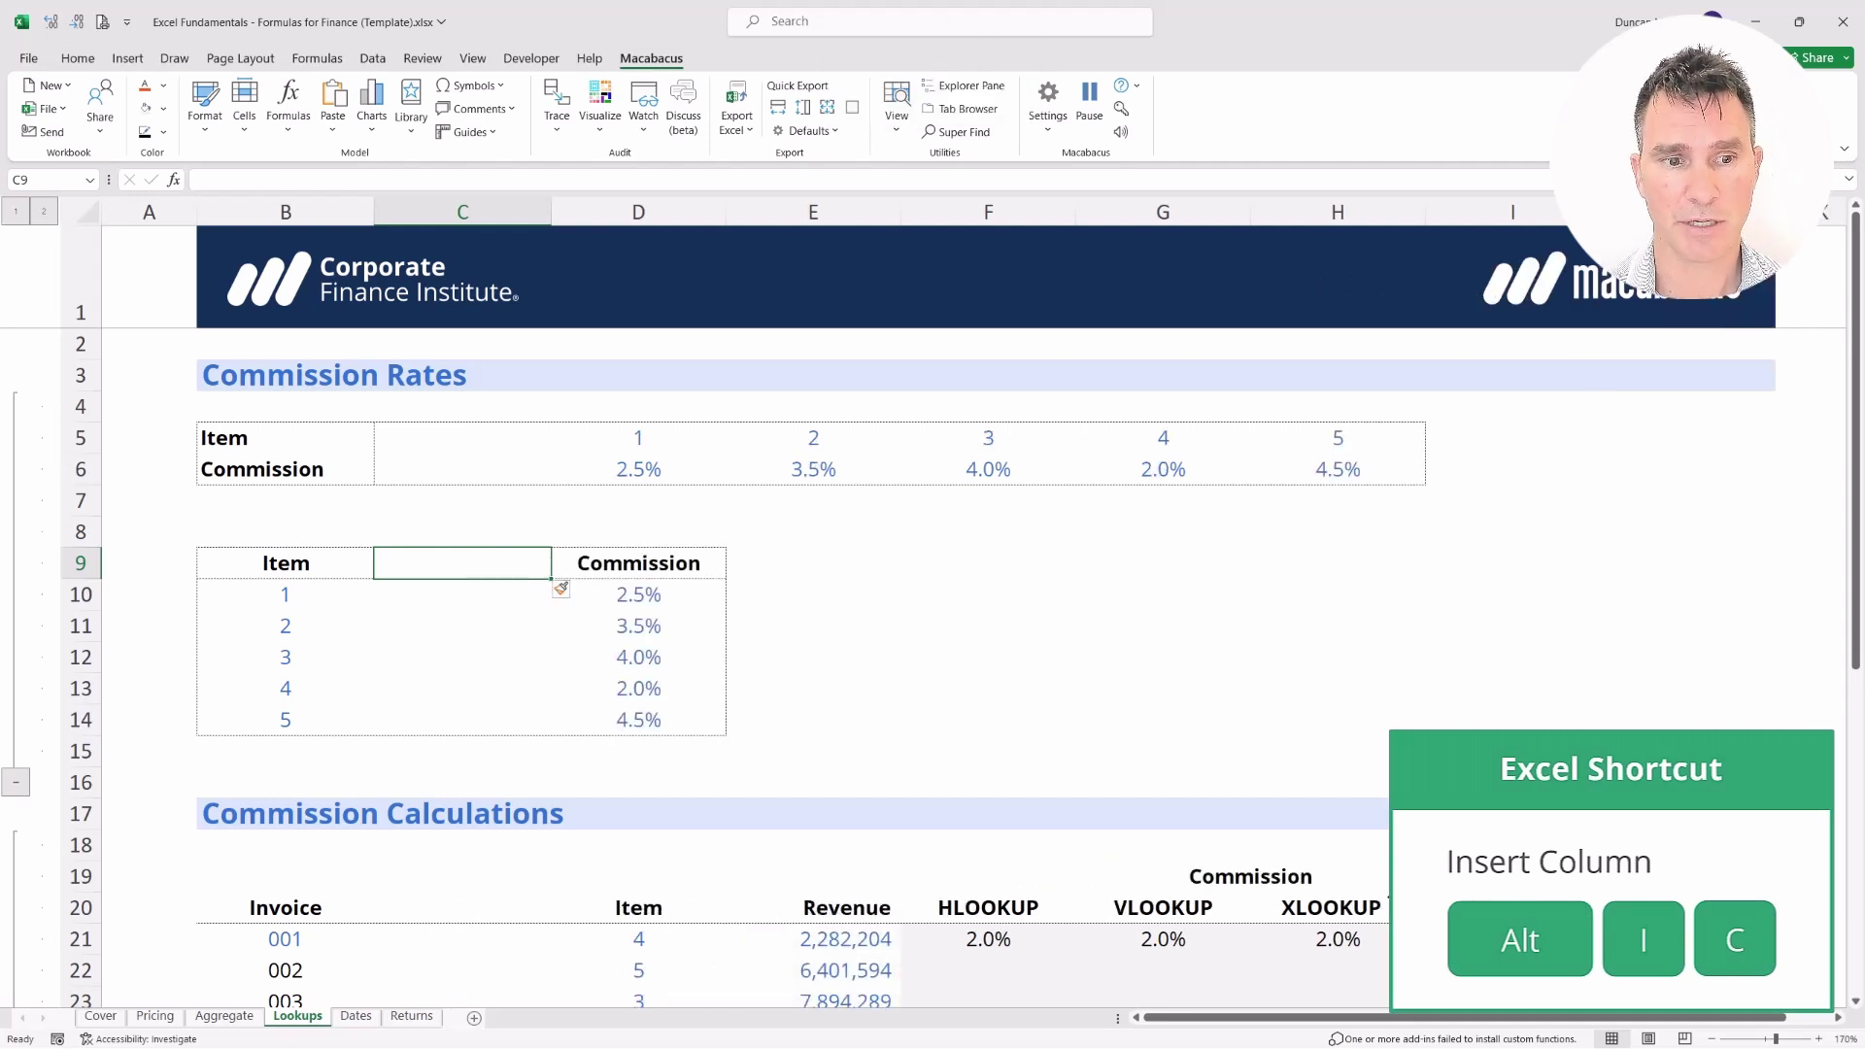
Check the lookup results for invoice 001 with the extra column inside the vertical commission table
{"action": "key", "text": "ctrl+space"}
{"action": "key", "text": "Right"}
{"action": "key", "text": "Right"}
{"action": "key", "text": "Right"}
{"action": "key", "text": "Right"}
{"action": "key", "text": "Right"}
{"action": "key", "text": "Right"}
{"action": "key", "text": "ctrl+Down"}
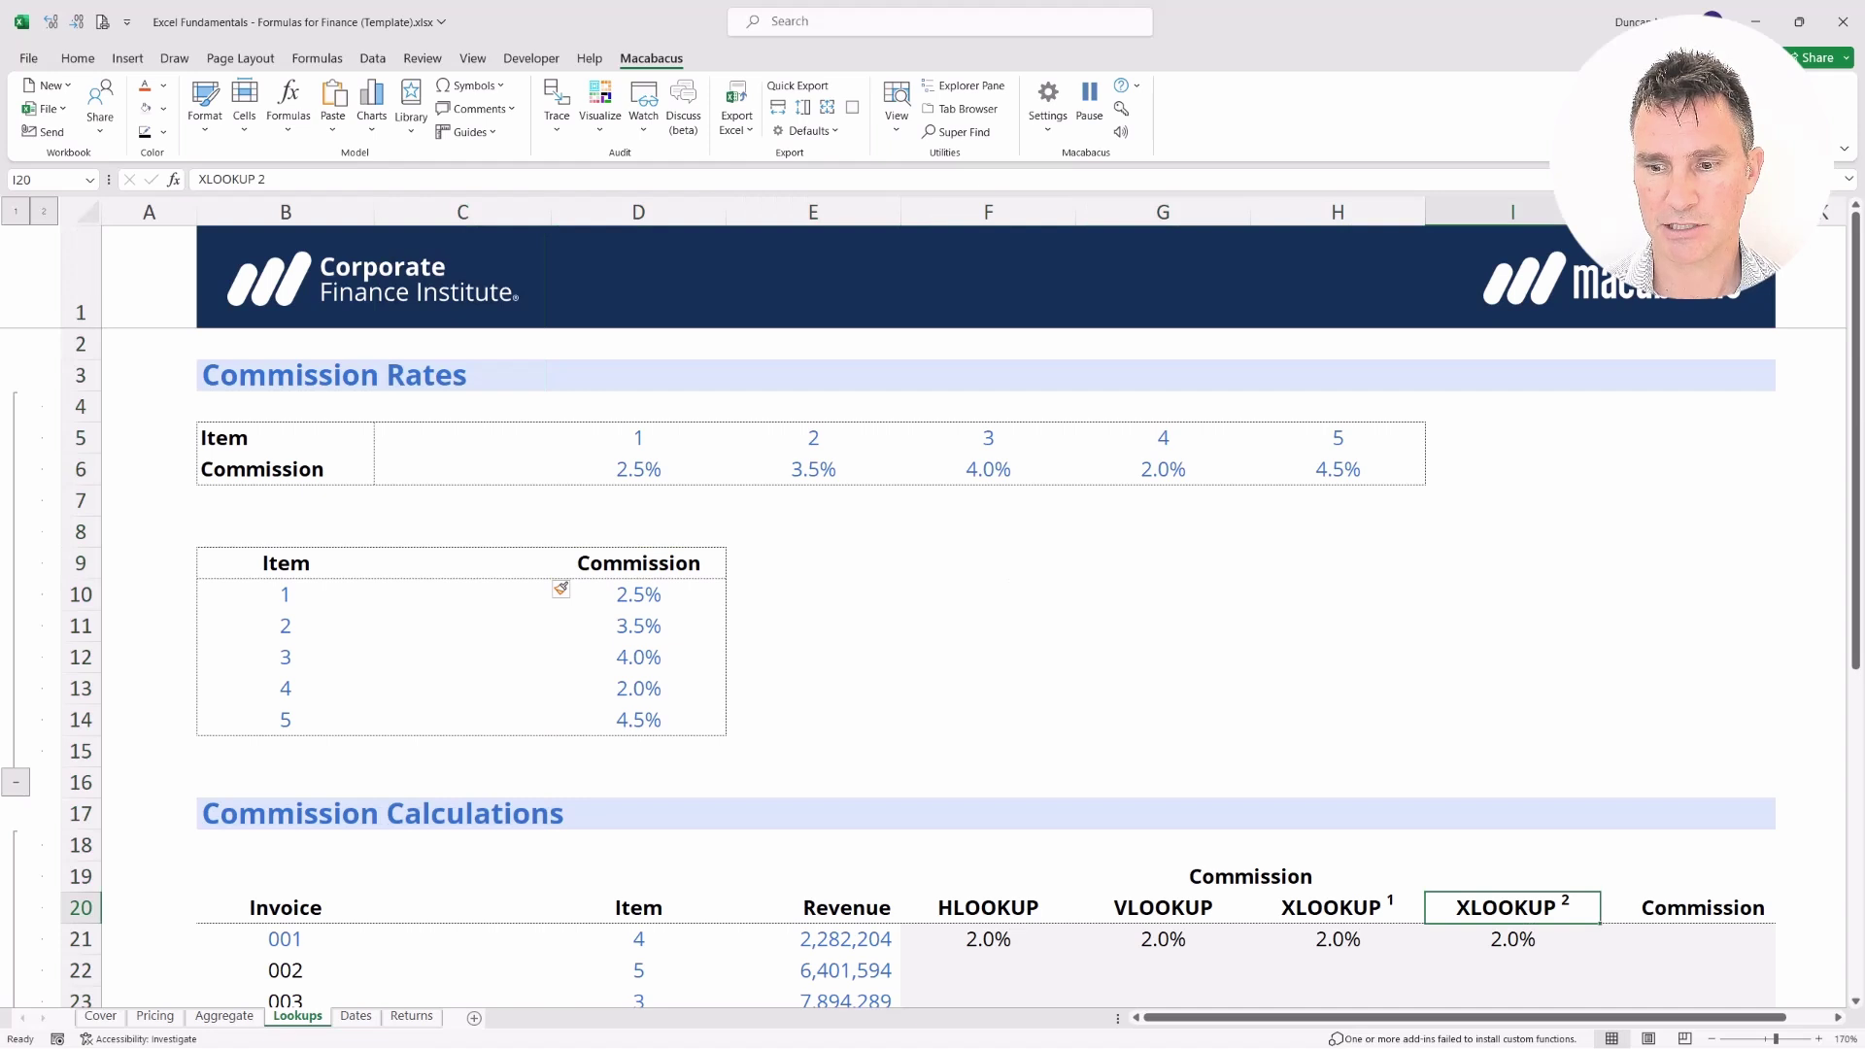
{"action": "key", "text": "shift+Down"}
{"action": "key", "text": "Left"}
{"action": "key", "text": "Left"}
{"action": "key", "text": "Left"}
{"action": "key", "text": "Left"}
{"action": "key", "text": "Left"}
{"action": "key", "text": "Left"}
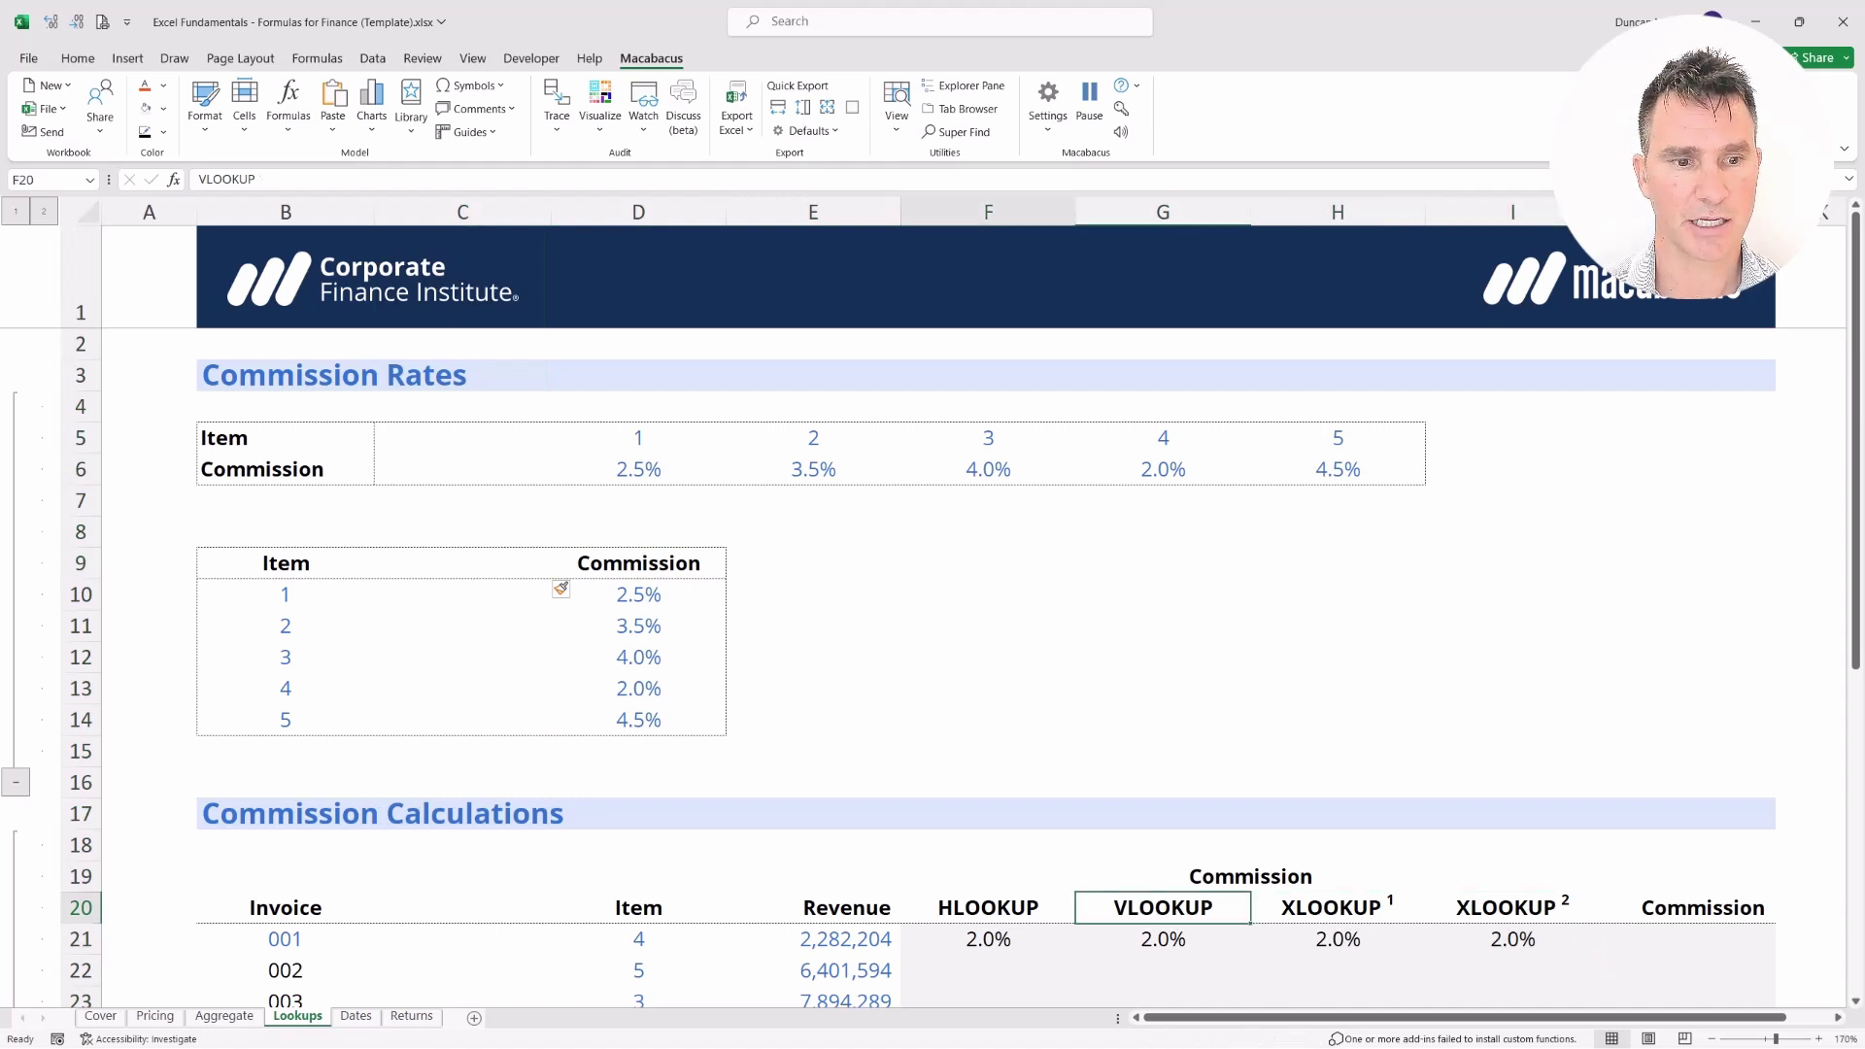
Delete the blank column C between the Item and Commission columns of the vertical table
{"action": "key", "text": "Up"}
{"action": "key", "text": "Up"}
{"action": "key", "text": "Up"}
{"action": "key", "text": "Up"}
{"action": "key", "text": "Up"}
{"action": "key", "text": "Up"}
{"action": "key", "text": "Up"}
{"action": "key", "text": "Up"}
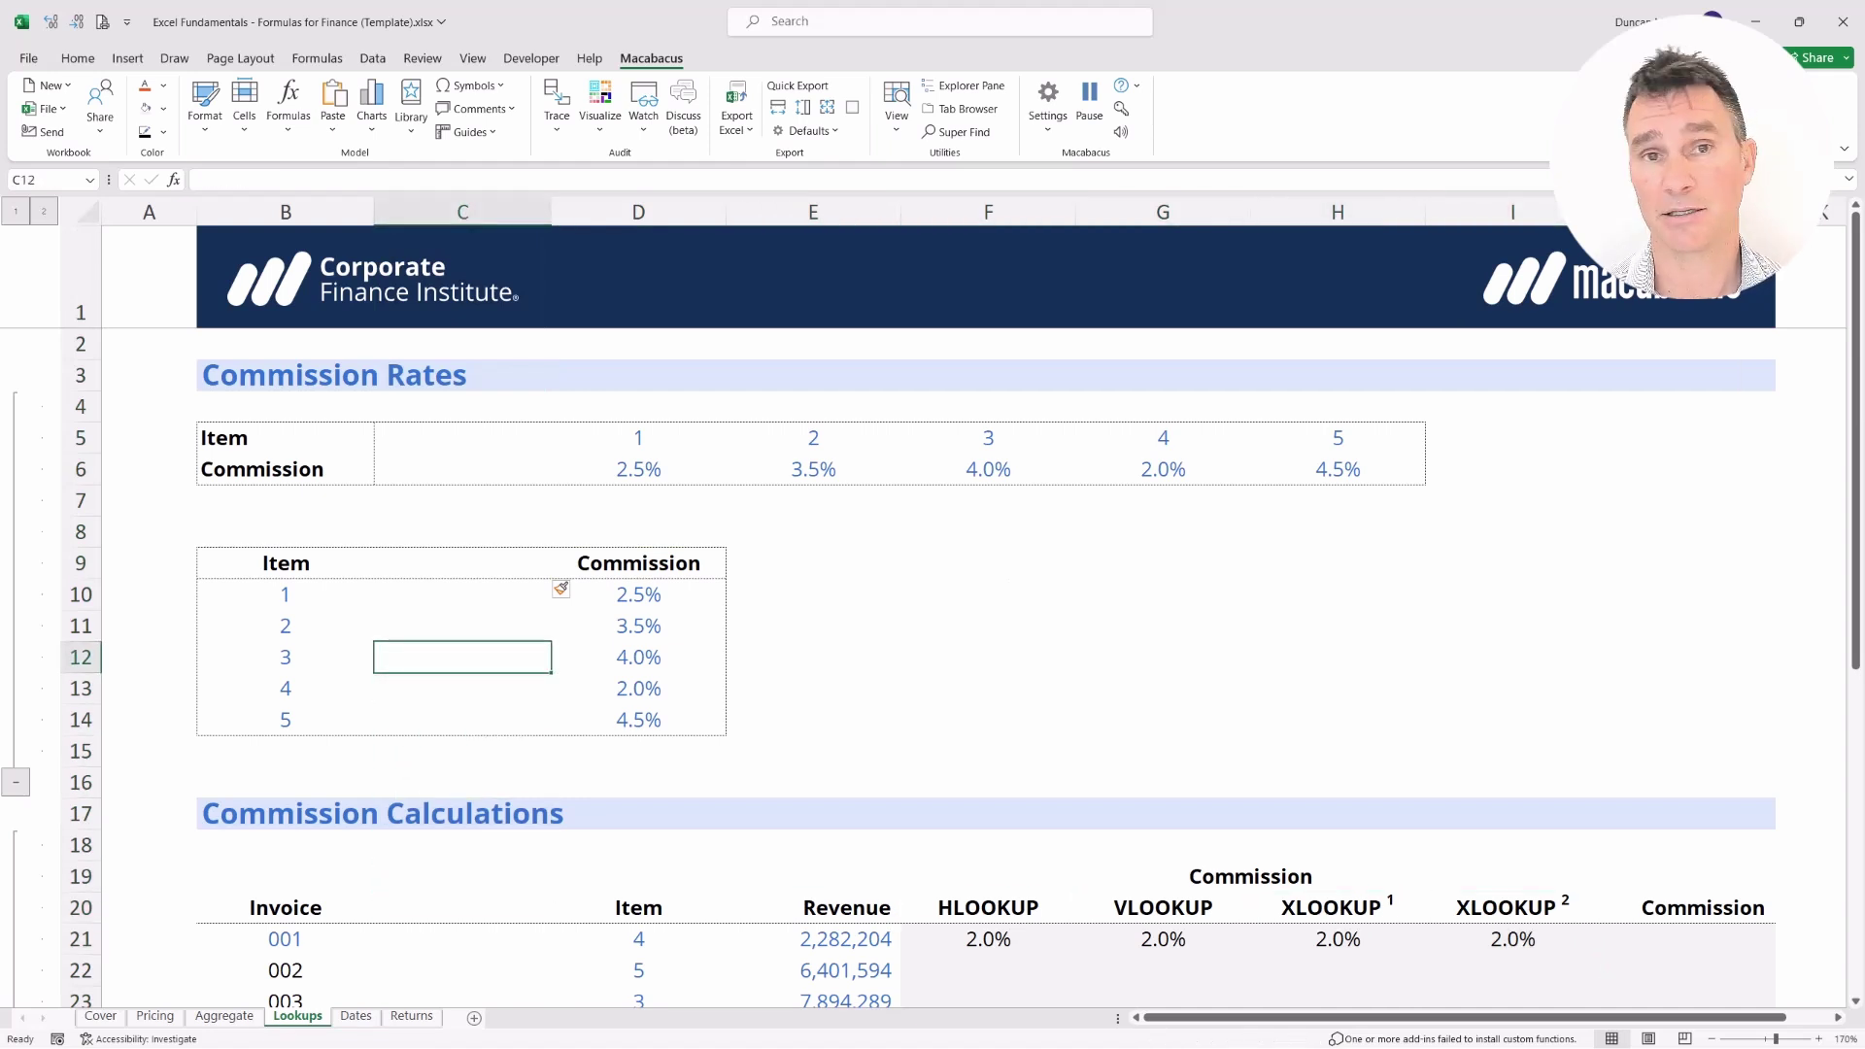
{"action": "key", "text": "ctrl+space"}
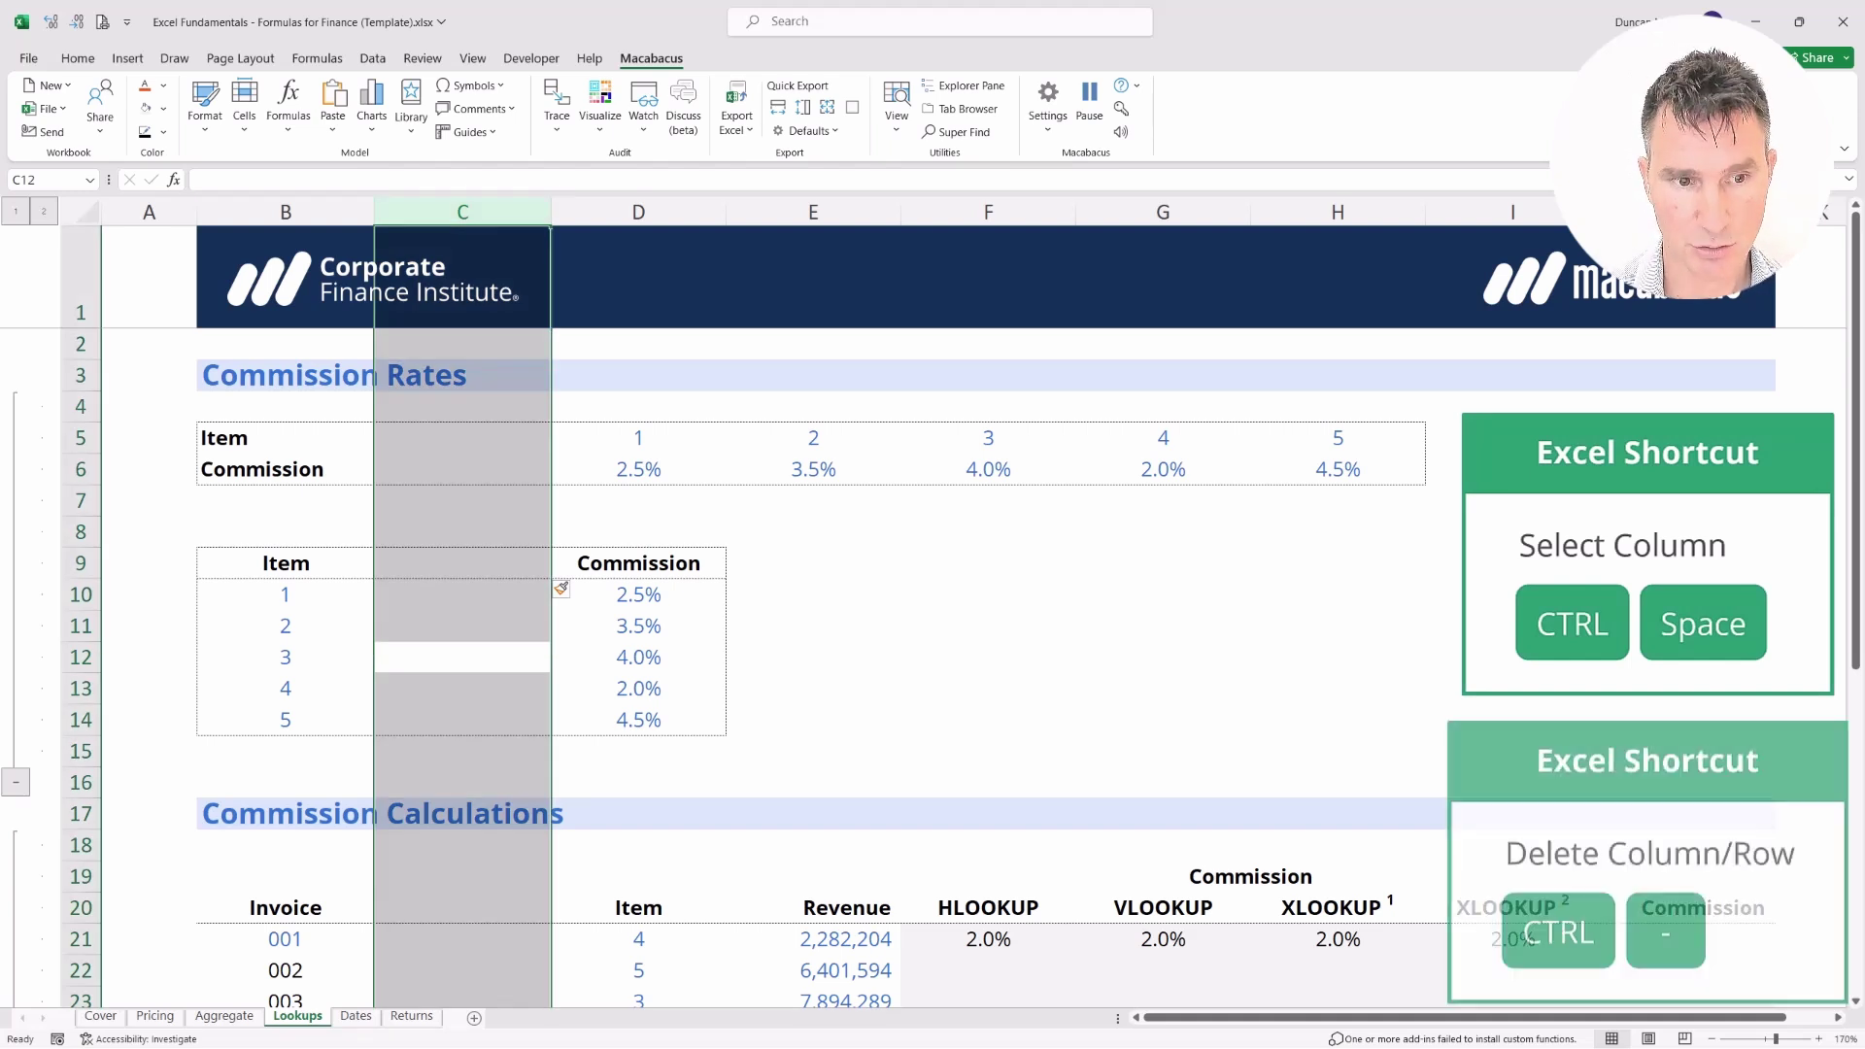
{"action": "key", "text": "ctrl+minus"}
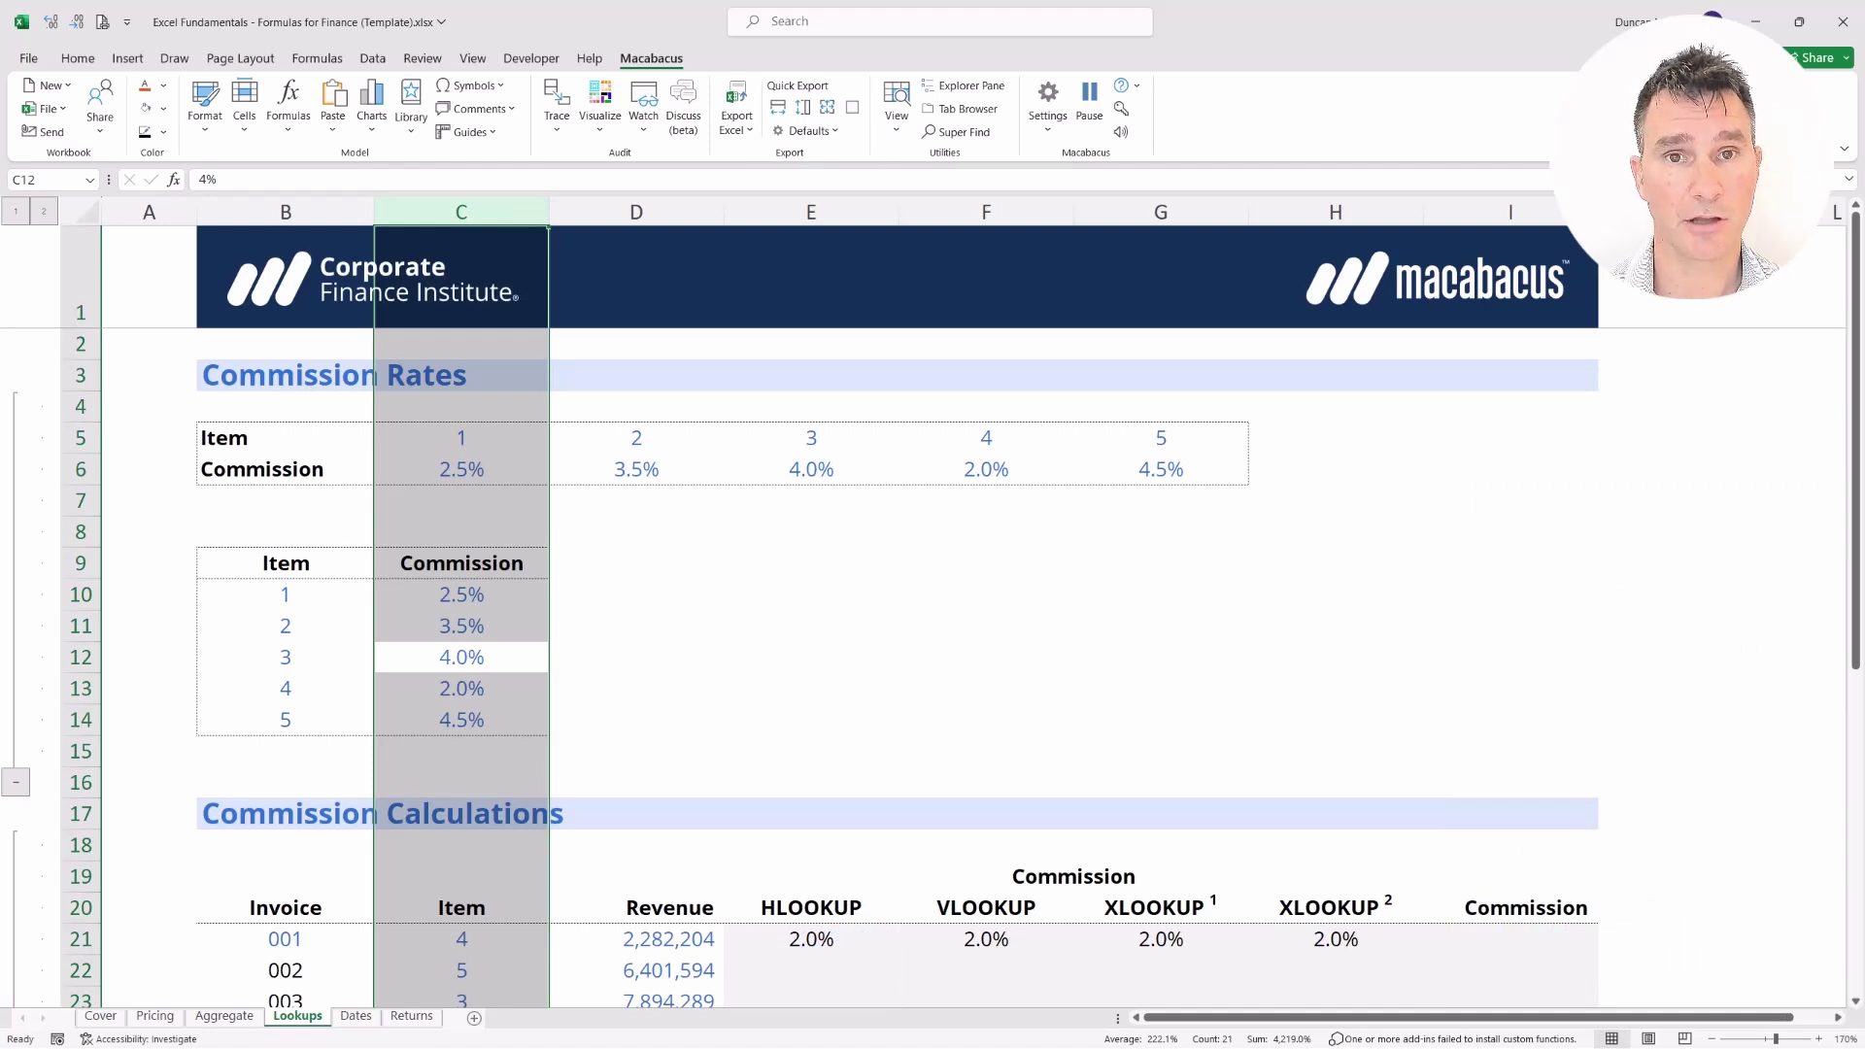
Make the lookup and return arrays absolute in G21's XLOOKUP formula, as $C$5:$G$5 and $C$6:$G$6
{"action": "key", "text": "Right"}
{"action": "key", "text": "Right"}
{"action": "key", "text": "Right"}
{"action": "key", "text": "Right"}
{"action": "key", "text": "Down"}
{"action": "key", "text": "Down"}
{"action": "key", "text": "Down"}
{"action": "key", "text": "Down"}
{"action": "key", "text": "Down"}
{"action": "key", "text": "Down"}
{"action": "key", "text": "Down"}
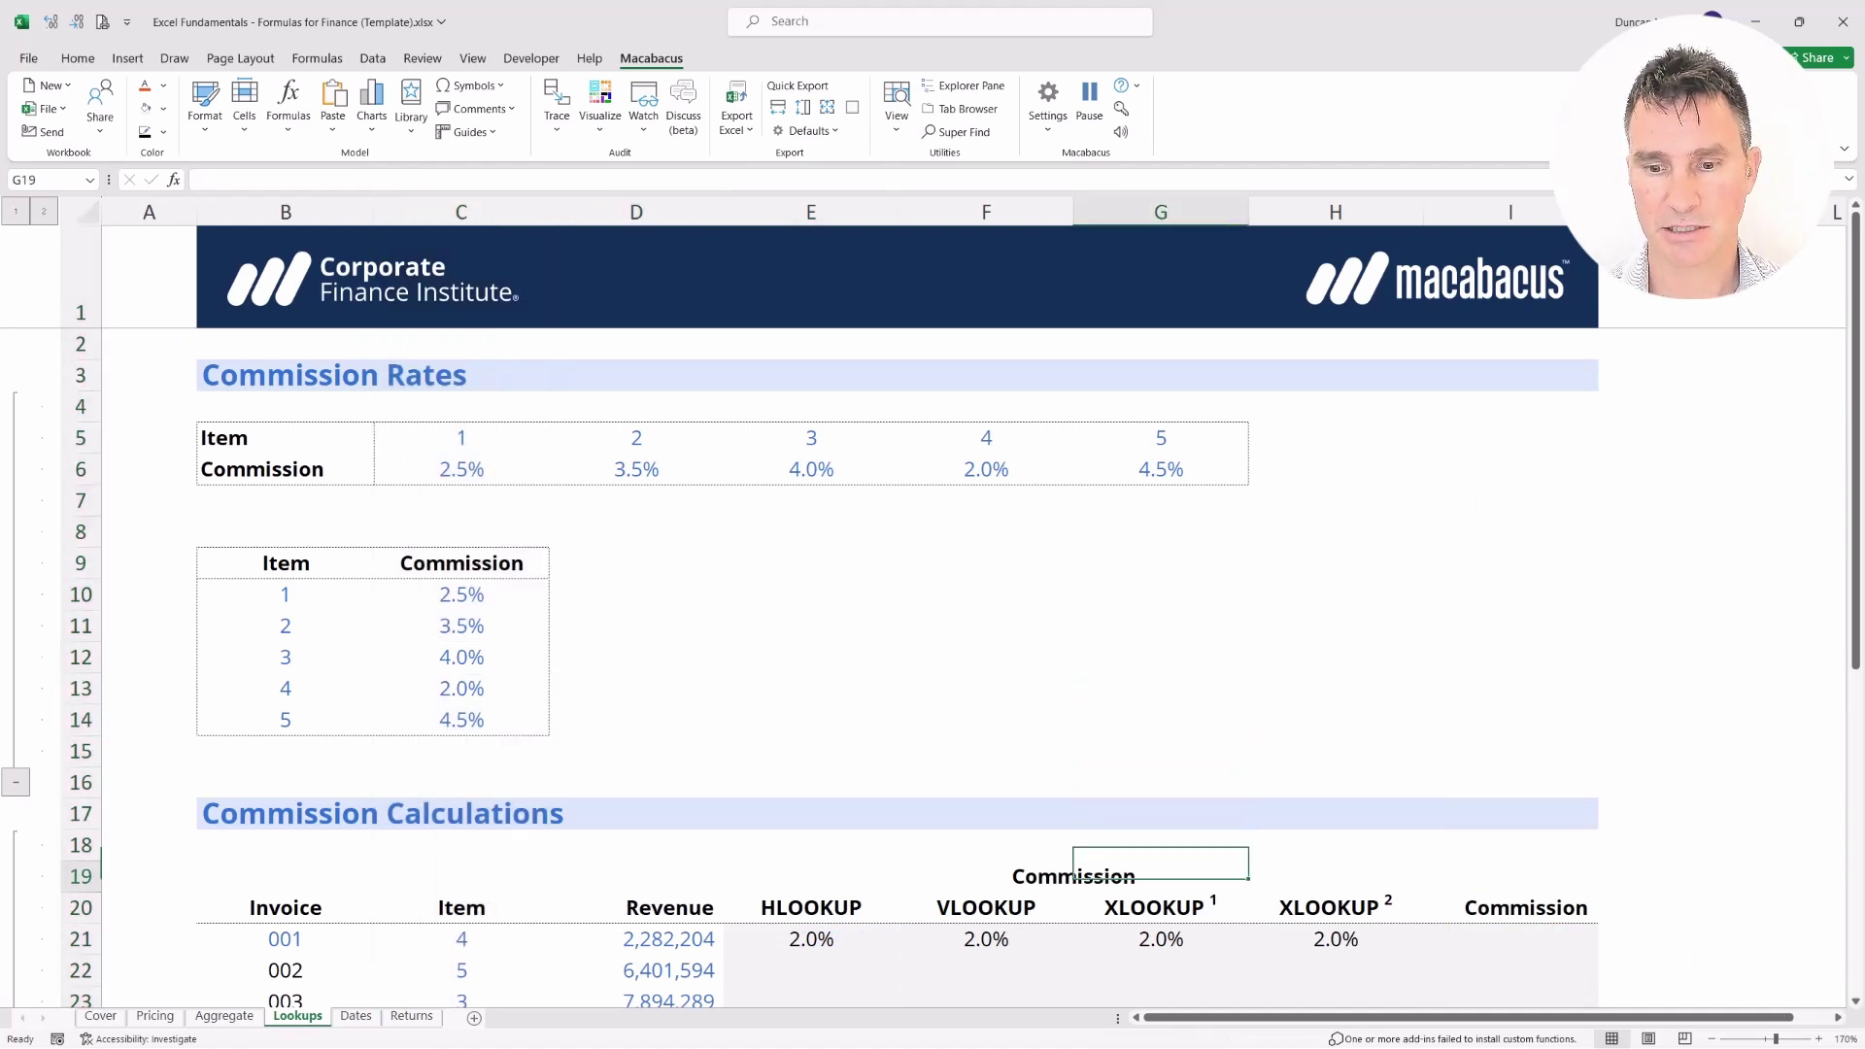
{"action": "key", "text": "Down"}
{"action": "key", "text": "Down"}
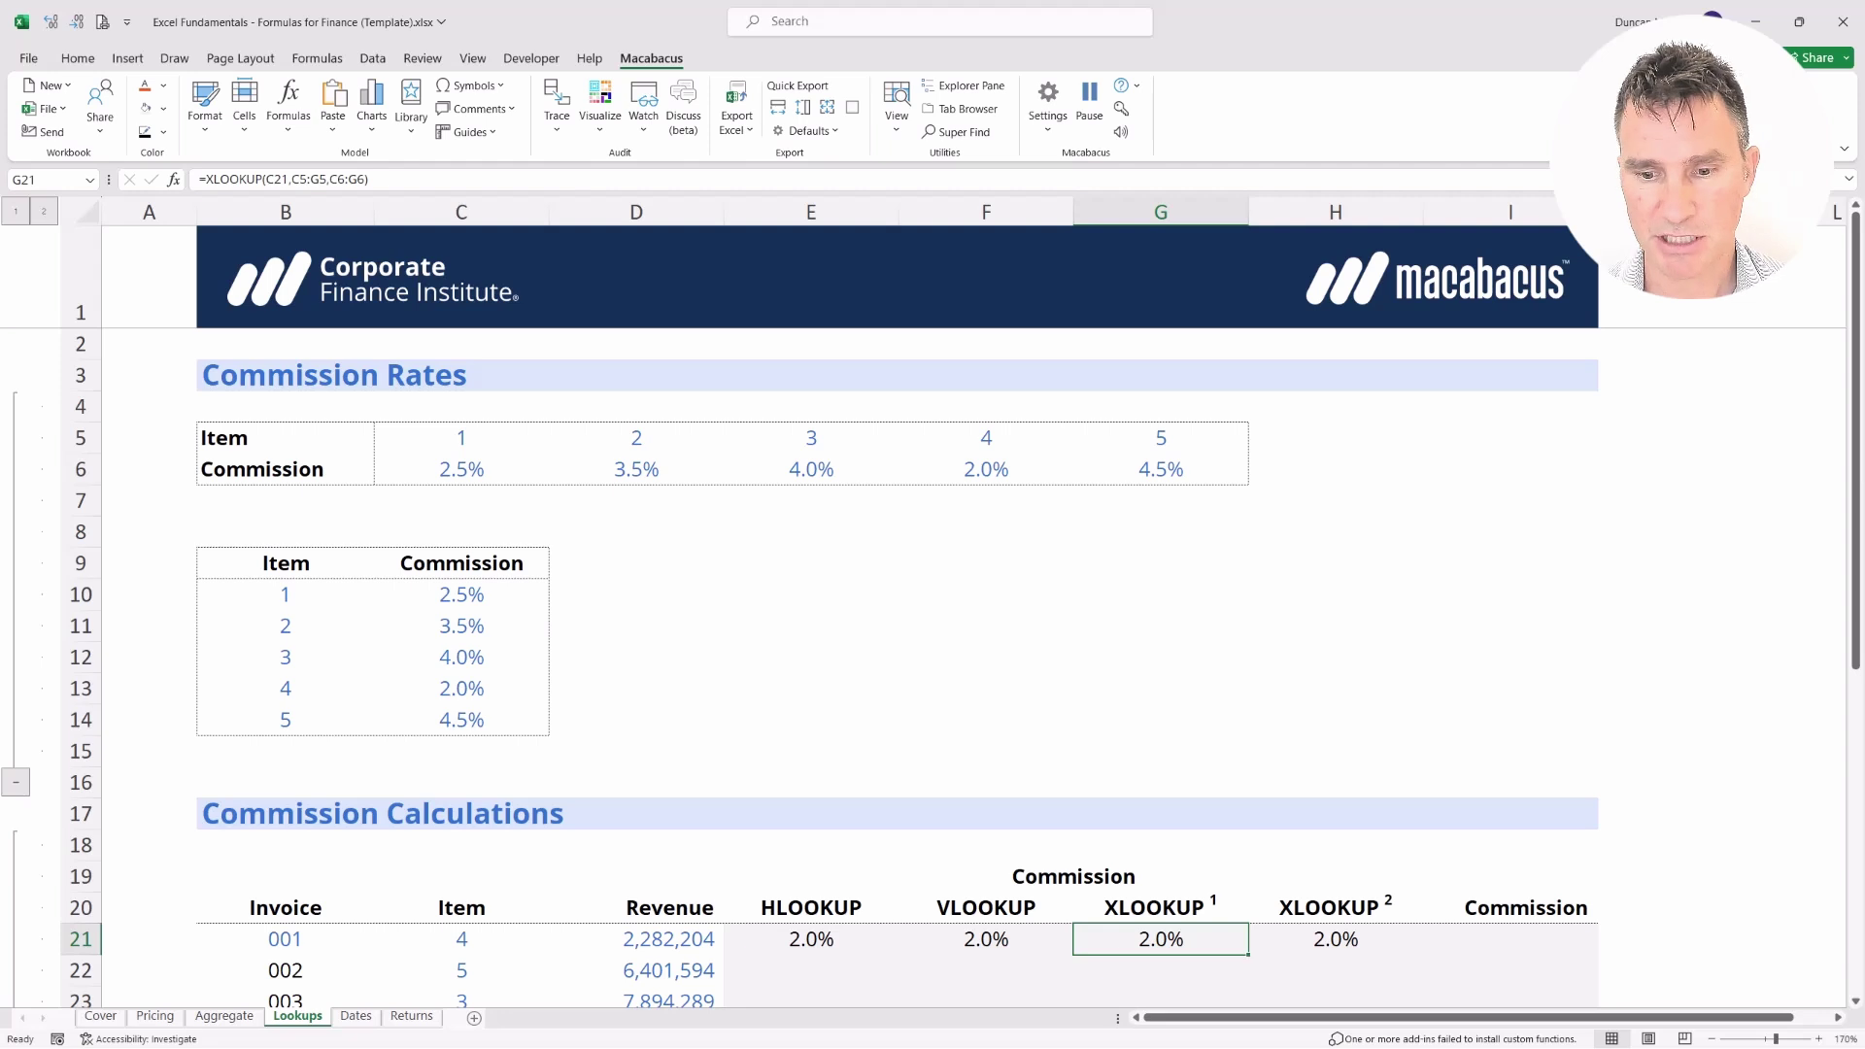
{"action": "key", "text": "F2"}
{"action": "key", "text": "Left"}
{"action": "key", "text": "shift+Left"}
{"action": "key", "text": "shift+Left"}
{"action": "key", "text": "shift+Left"}
{"action": "key", "text": "shift+Left"}
{"action": "key", "text": "shift+Left"}
{"action": "key", "text": "shift+Left"}
{"action": "key", "text": "shift+Left"}
{"action": "key", "text": "shift+Left"}
{"action": "key", "text": "shift+Left"}
{"action": "key", "text": "shift+Left"}
{"action": "key", "text": "shift+Left"}
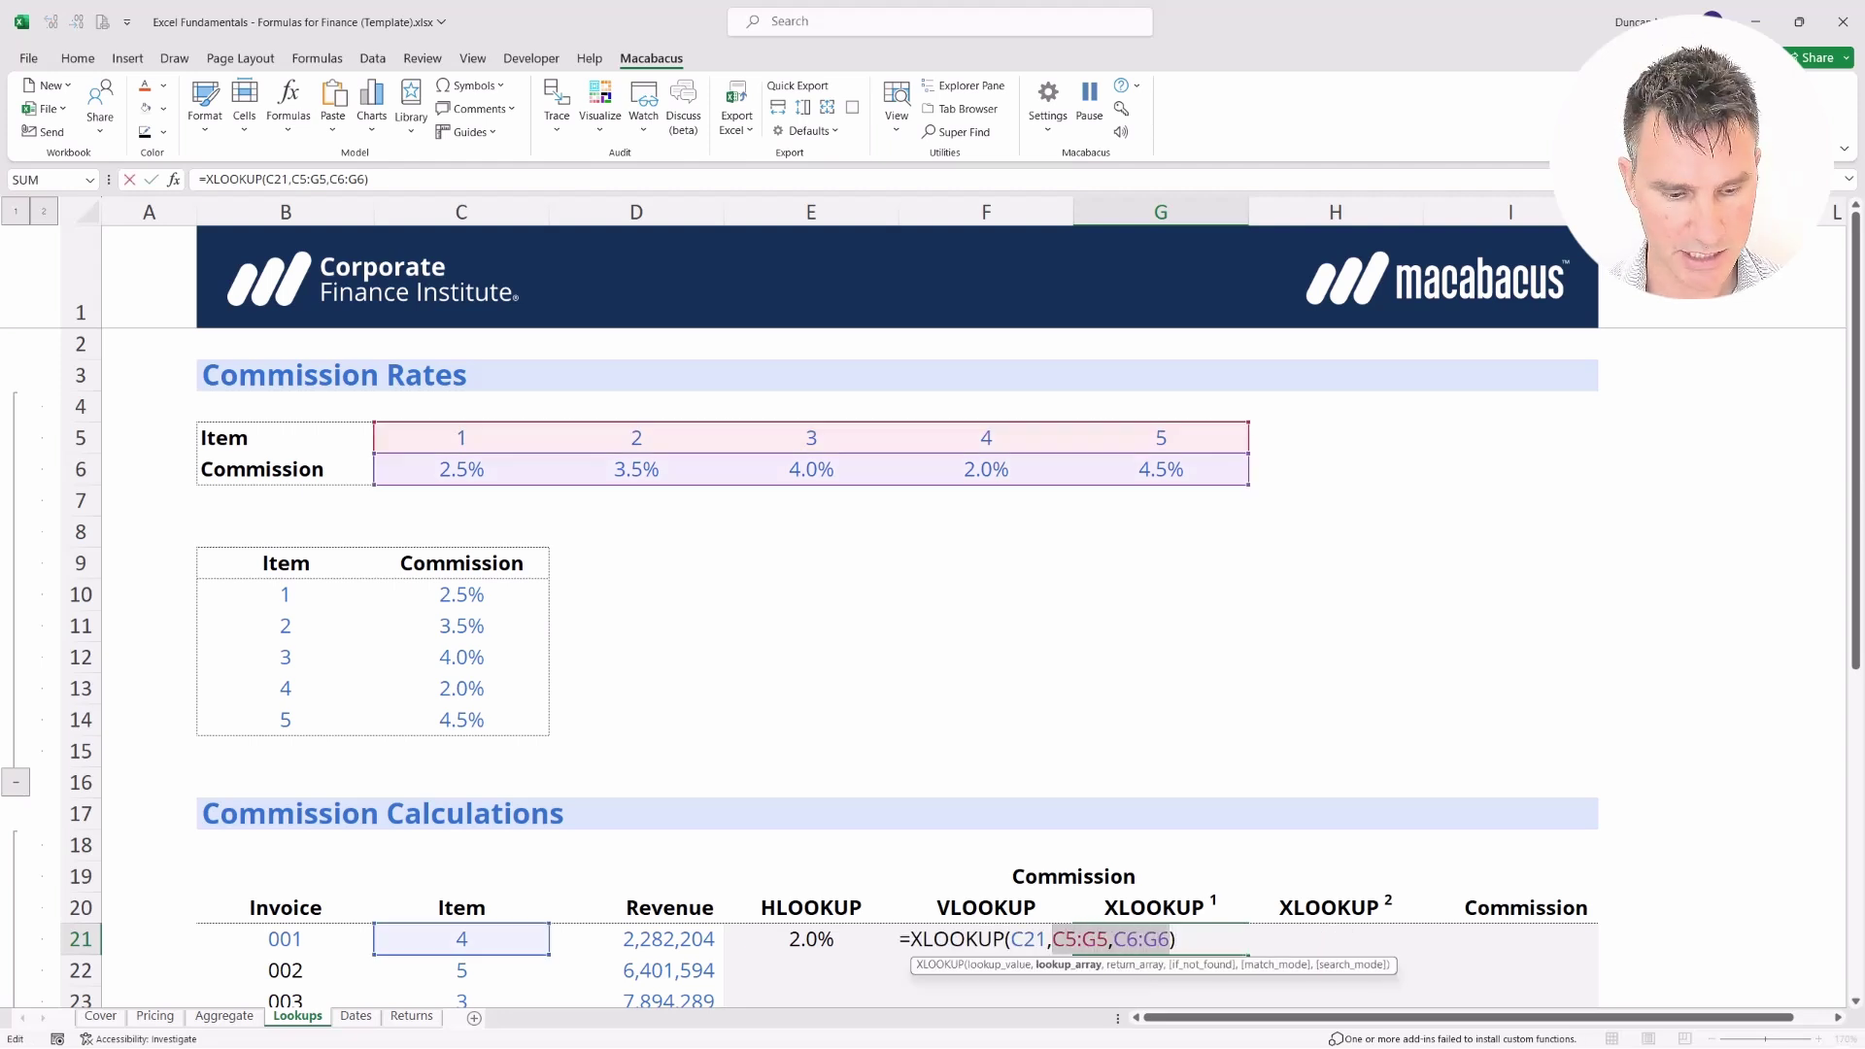
{"action": "key", "text": "F4"}
{"action": "key", "text": "ctrl+Return"}
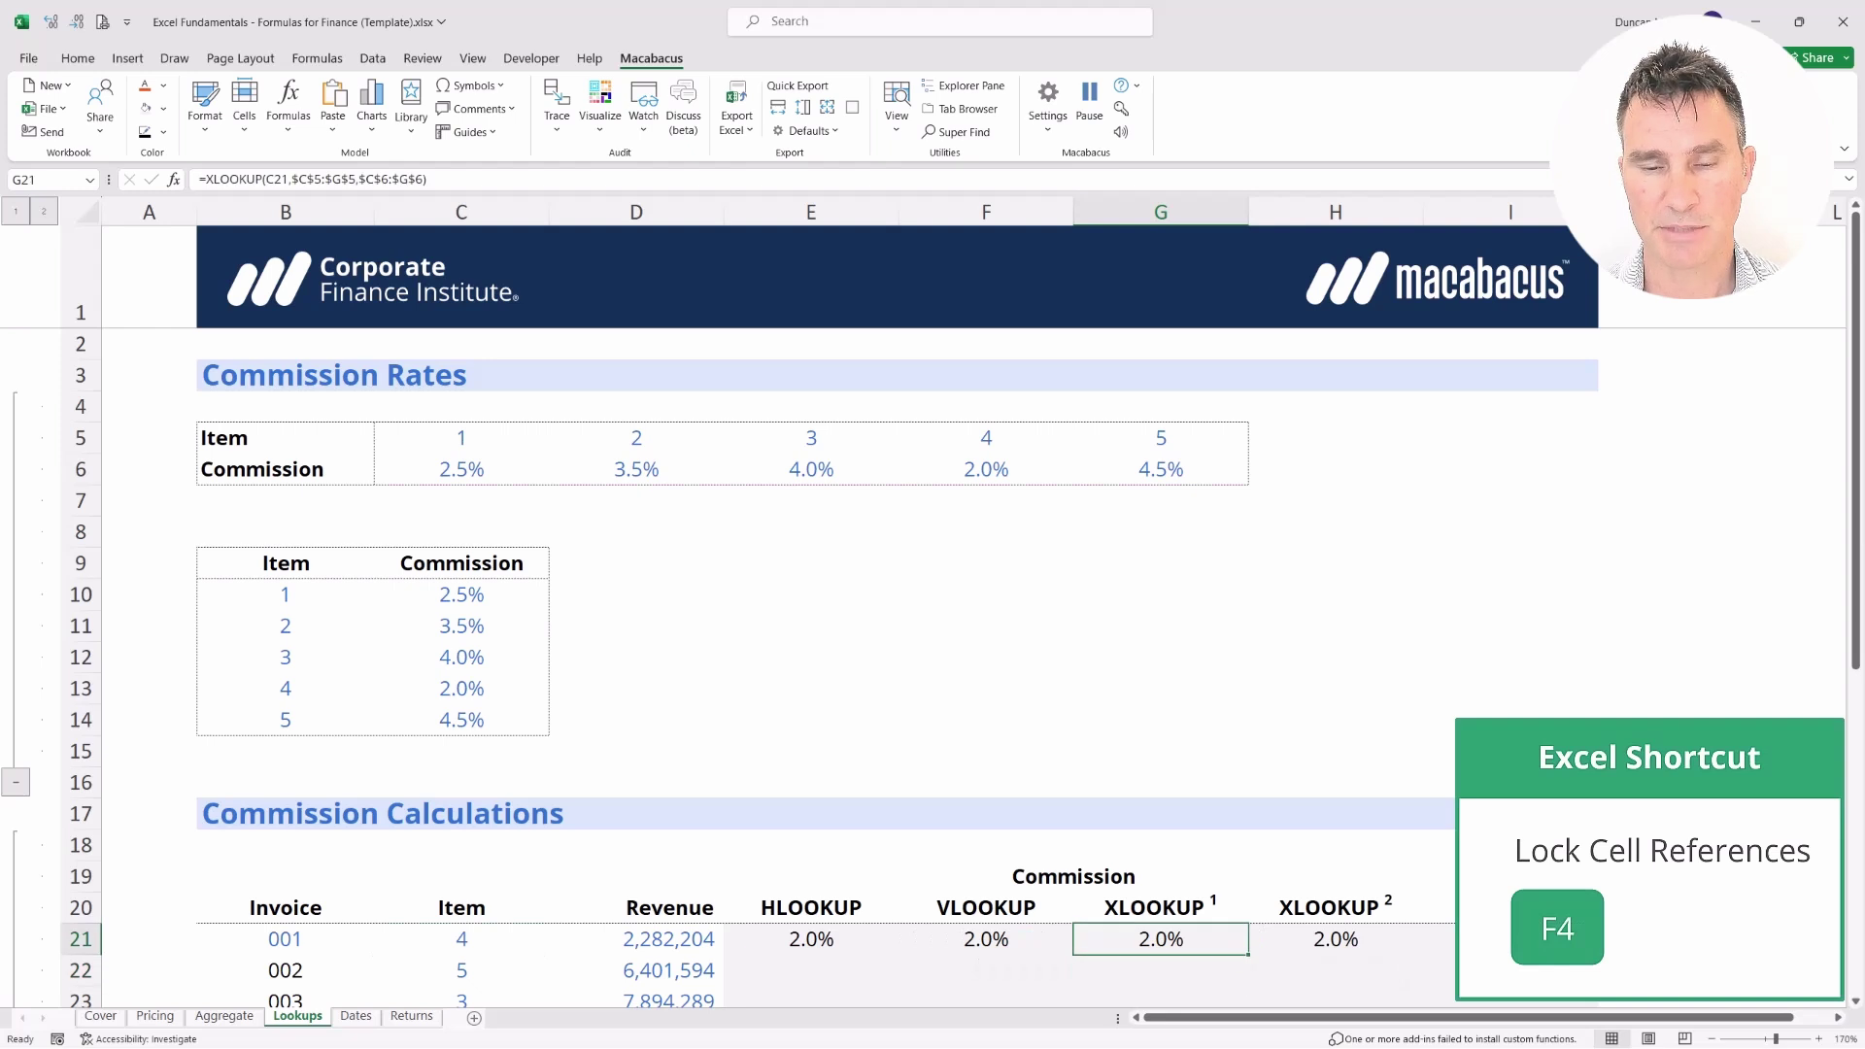
Make the lookup and return arrays absolute in H21's XLOOKUP formula, as $B$10:$B$14 and $C$10:$C$14
{"action": "left_click", "coordinate": [1335, 939]}
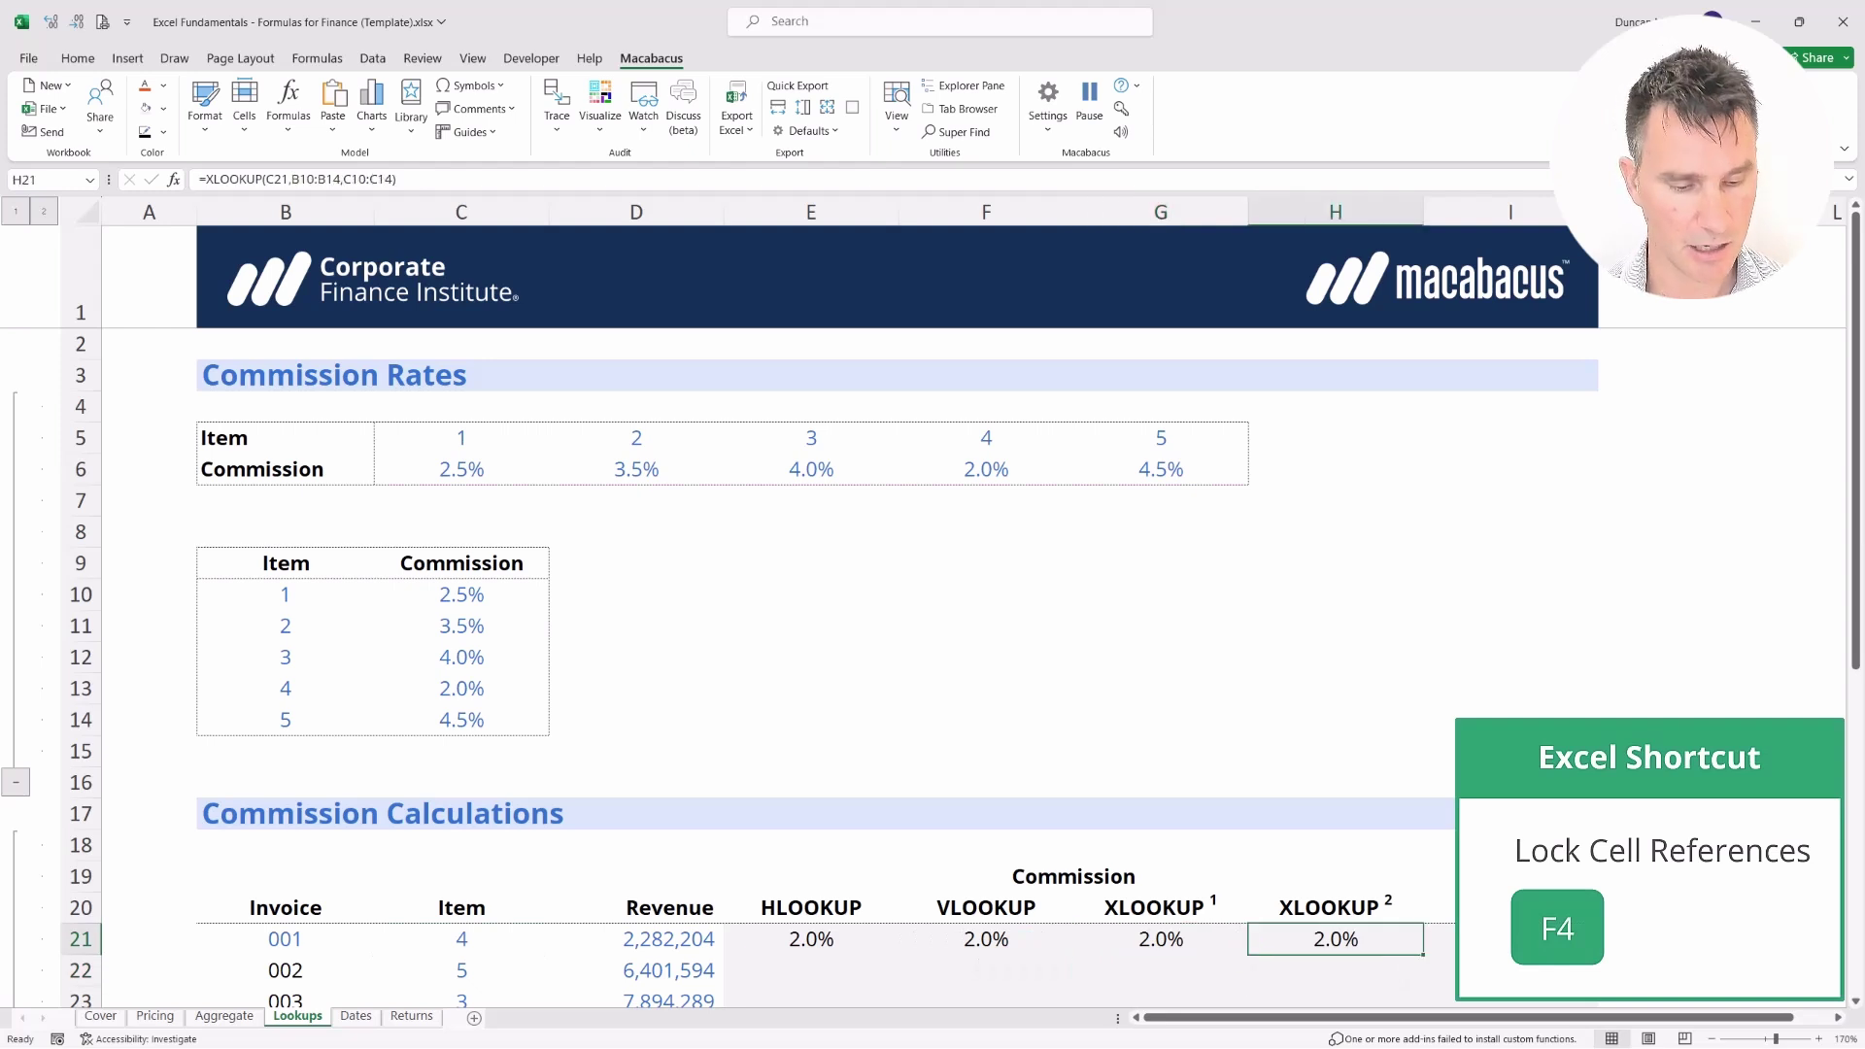
{"action": "key", "text": "F2"}
{"action": "key", "text": "Left"}
{"action": "key", "text": "shift+Left"}
{"action": "key", "text": "shift+Left"}
{"action": "key", "text": "shift+Left"}
{"action": "key", "text": "shift+Left"}
{"action": "key", "text": "shift+Left"}
{"action": "key", "text": "shift+Left"}
{"action": "key", "text": "shift+Left"}
{"action": "key", "text": "shift+Left"}
{"action": "key", "text": "shift+Left"}
{"action": "key", "text": "shift+Left"}
{"action": "key", "text": "shift+Left"}
{"action": "key", "text": "shift+Left"}
{"action": "key", "text": "shift+Left"}
{"action": "key", "text": "shift+Left"}
{"action": "key", "text": "shift+Left"}
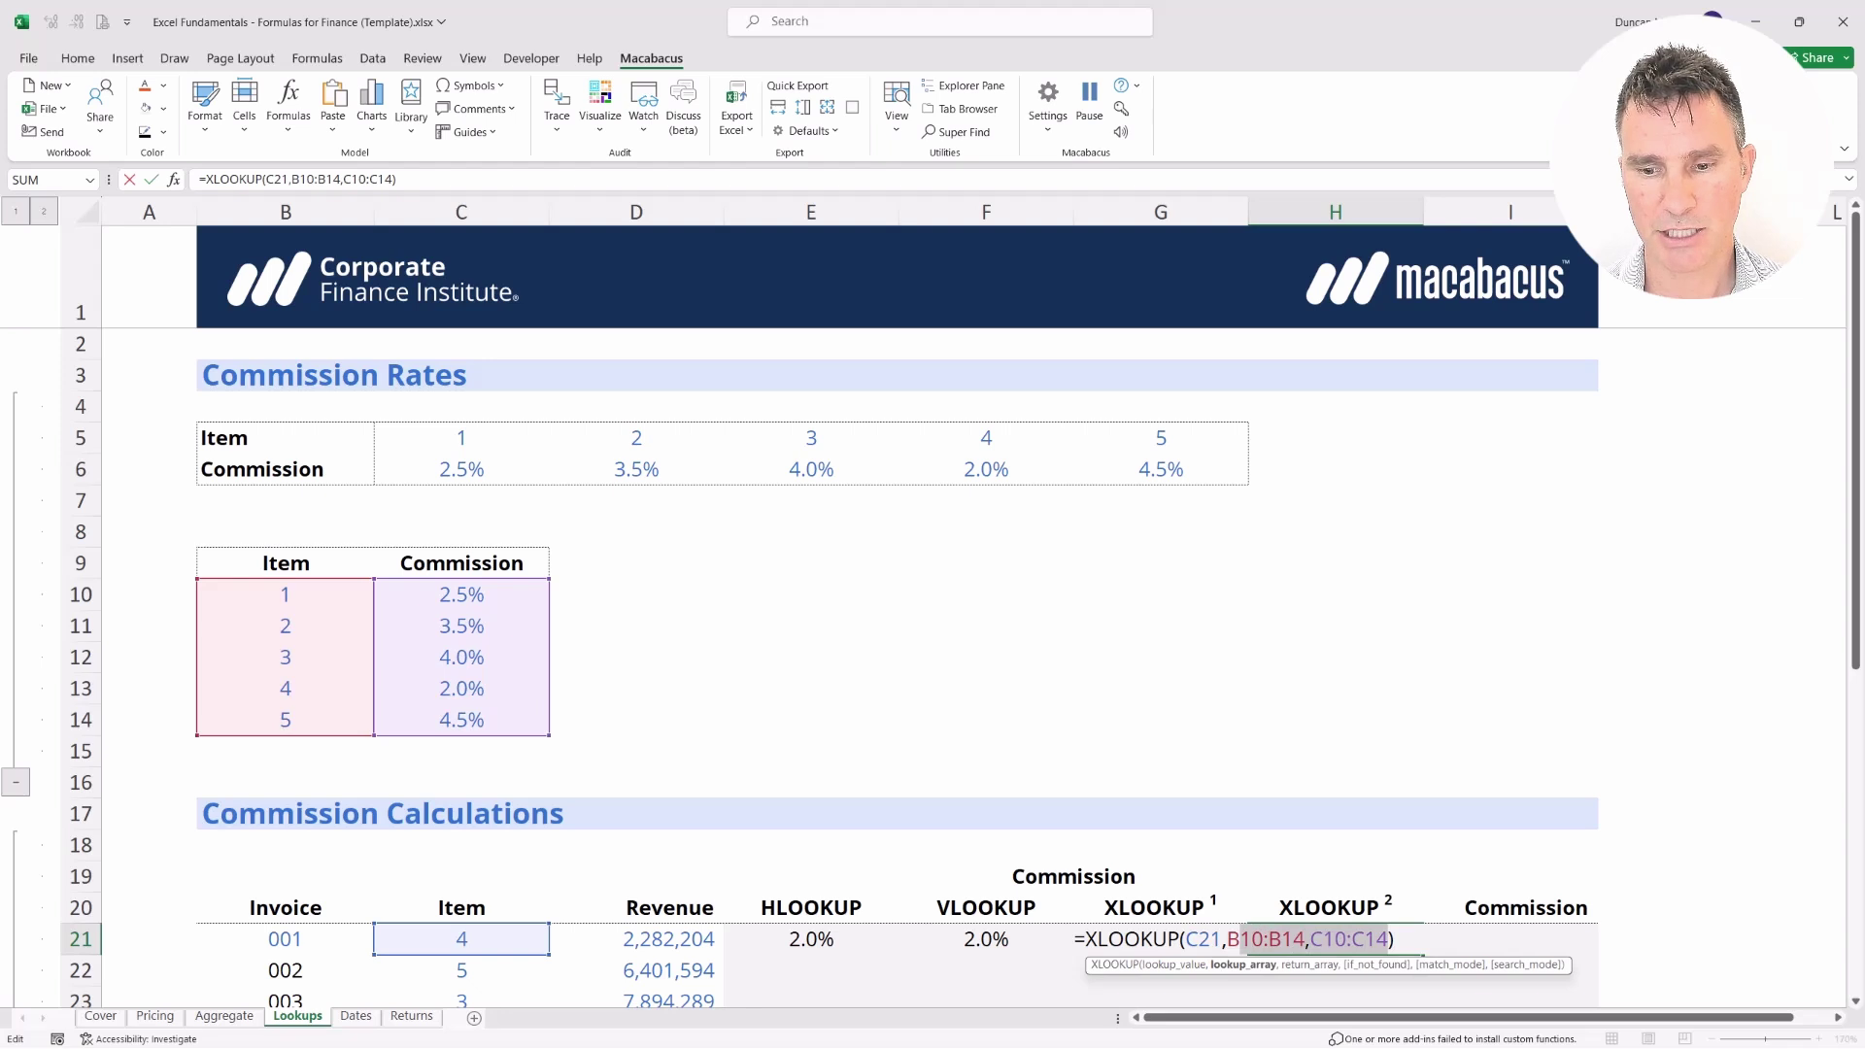
{"action": "key", "text": "F4"}
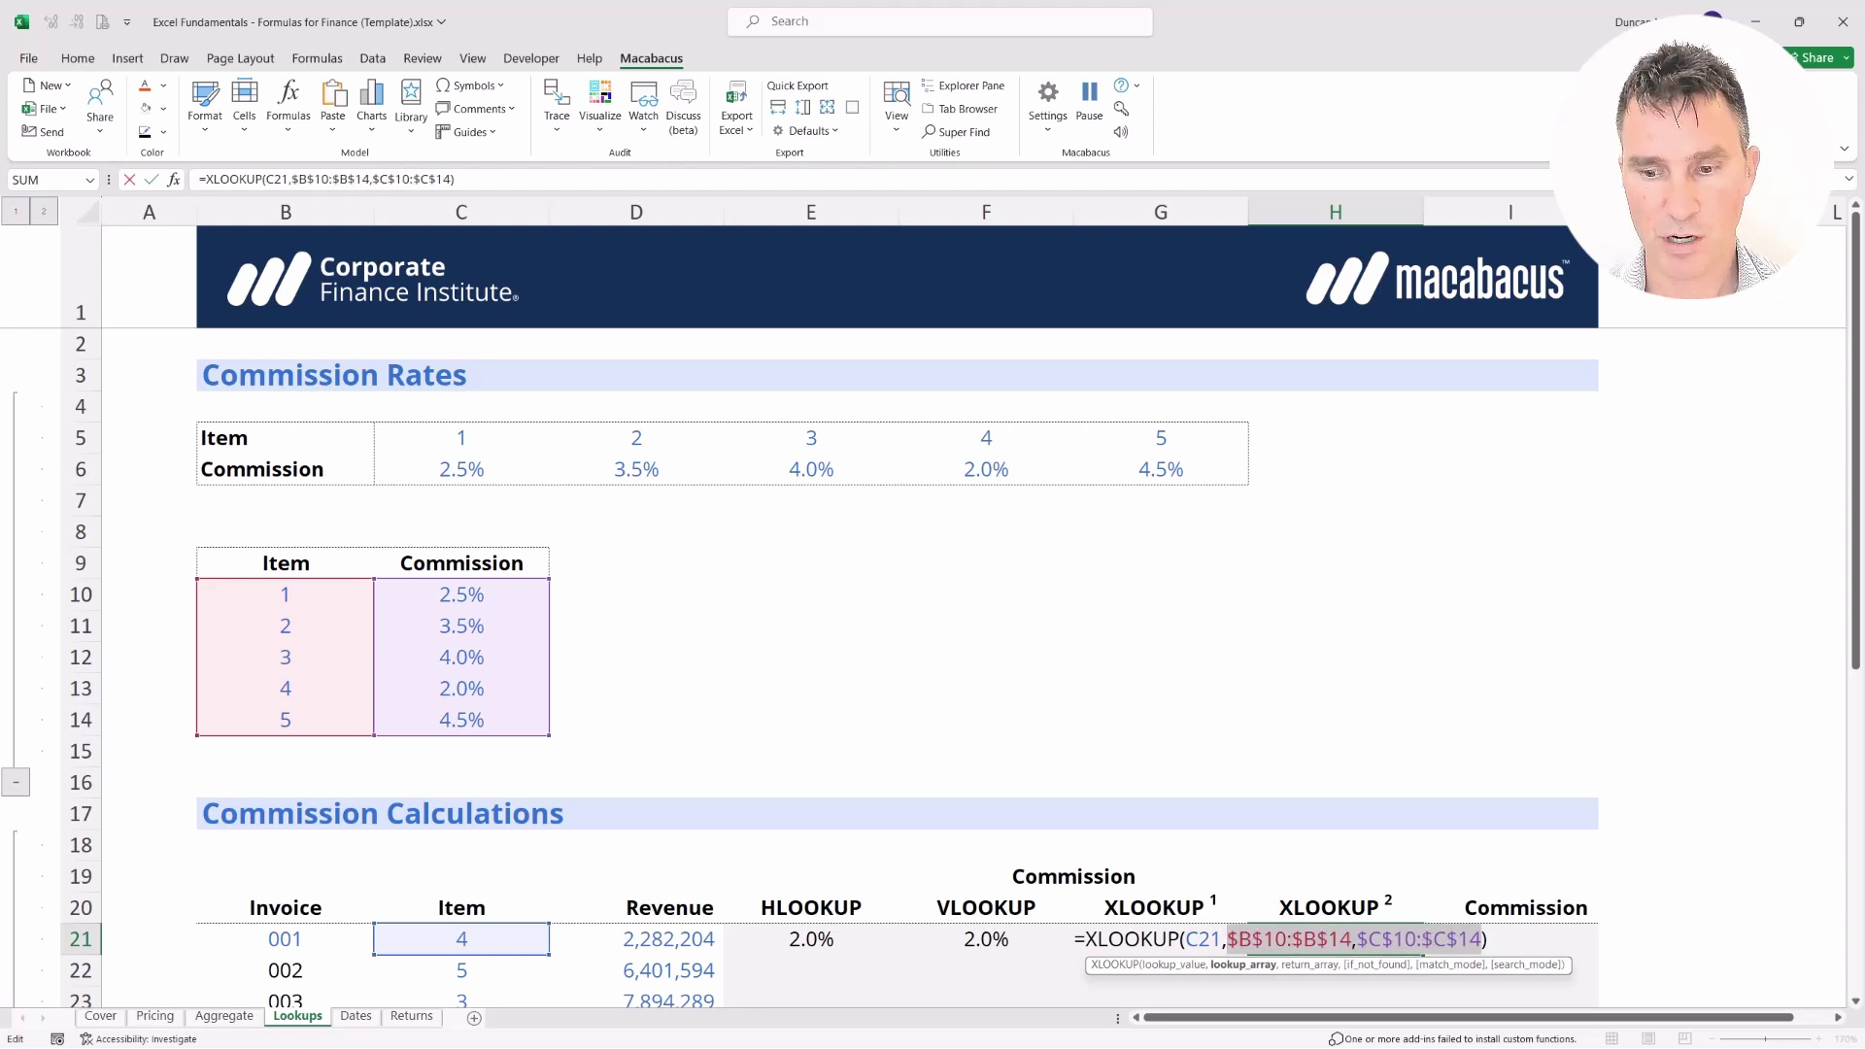
{"action": "key", "text": "Return"}
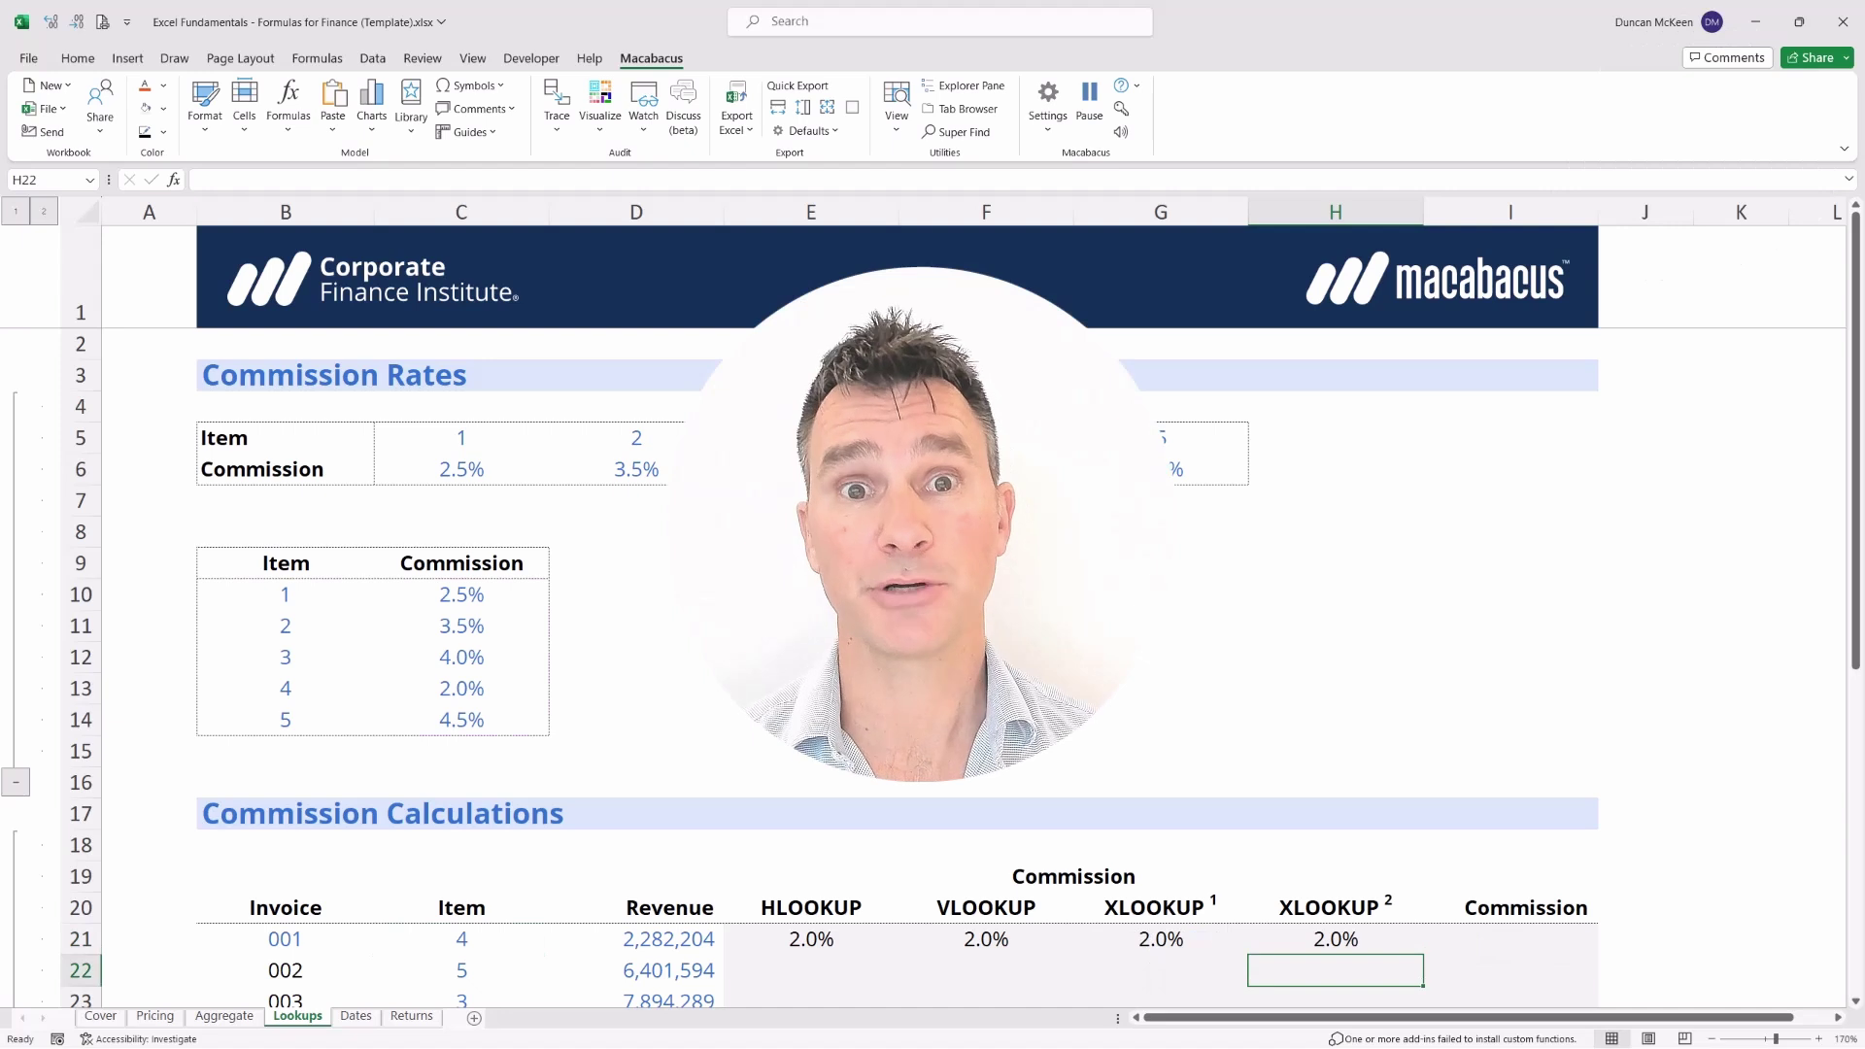
Review the XLOOKUP 1 and XLOOKUP 2 headers and results for invoice 001 in G20:H21
{"action": "left_click", "coordinate": [1169, 971]}
{"action": "key", "text": "Up"}
{"action": "key", "text": "Up"}
{"action": "key", "text": "shift+Right"}
{"action": "key", "text": "shift+Down"}
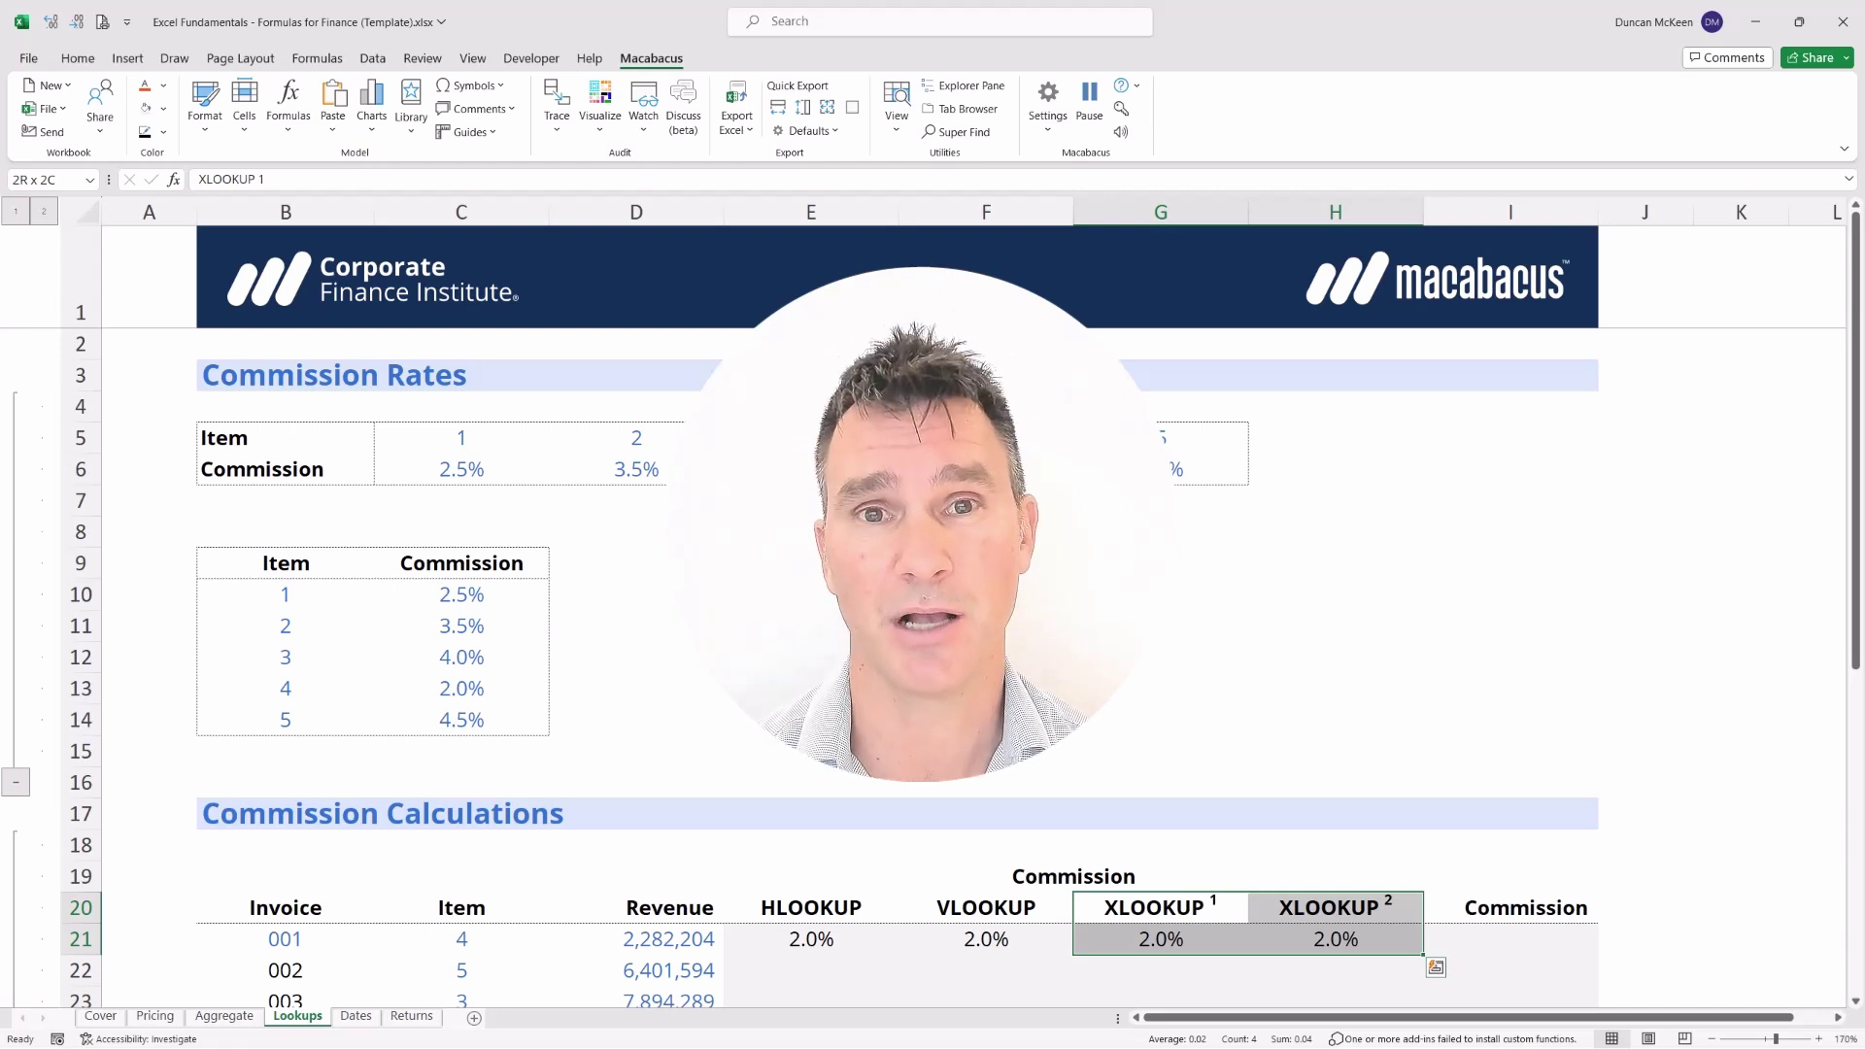
Compare invoice 001's item number in C21 with the item numbers listed in the vertical commission table
{"action": "left_click", "coordinate": [462, 940]}
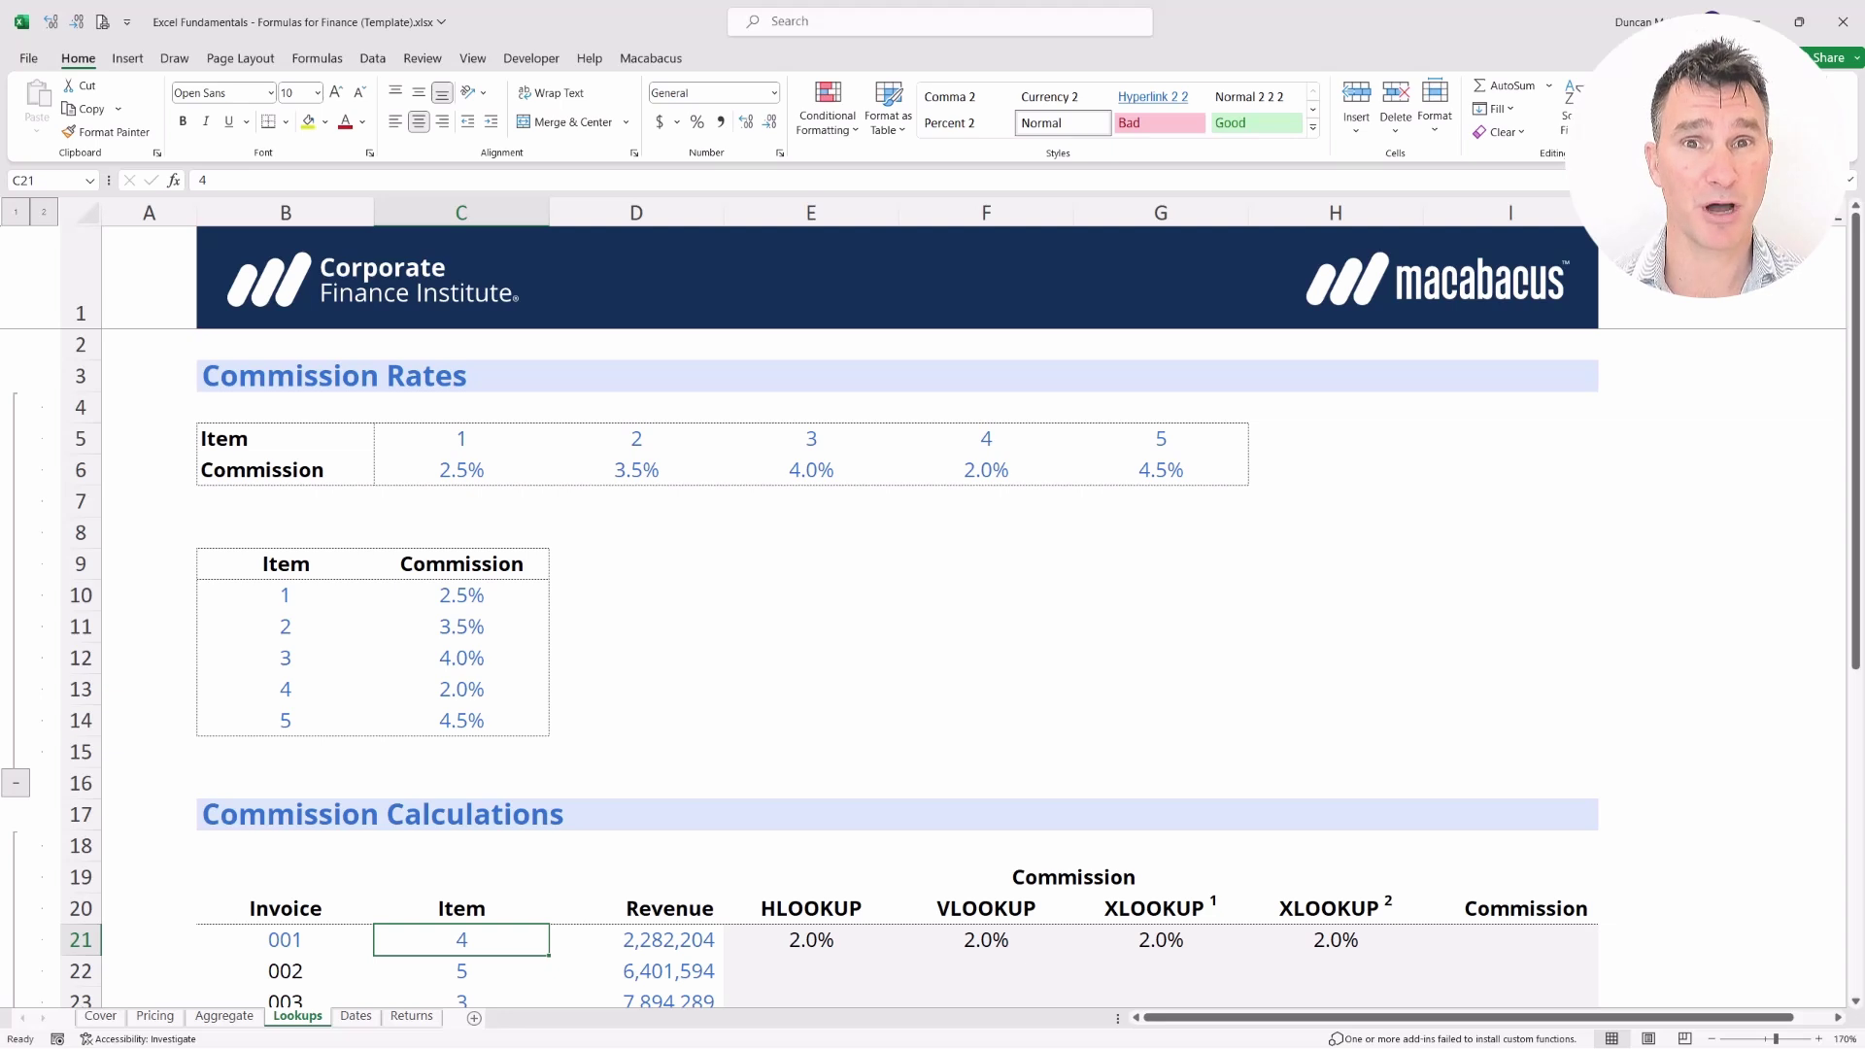
{"action": "left_click", "coordinate": [462, 908]}
{"action": "left_click_drag", "start_coordinate": [461, 908], "coordinate": [461, 940]}
{"action": "left_click", "coordinate": [462, 909]}
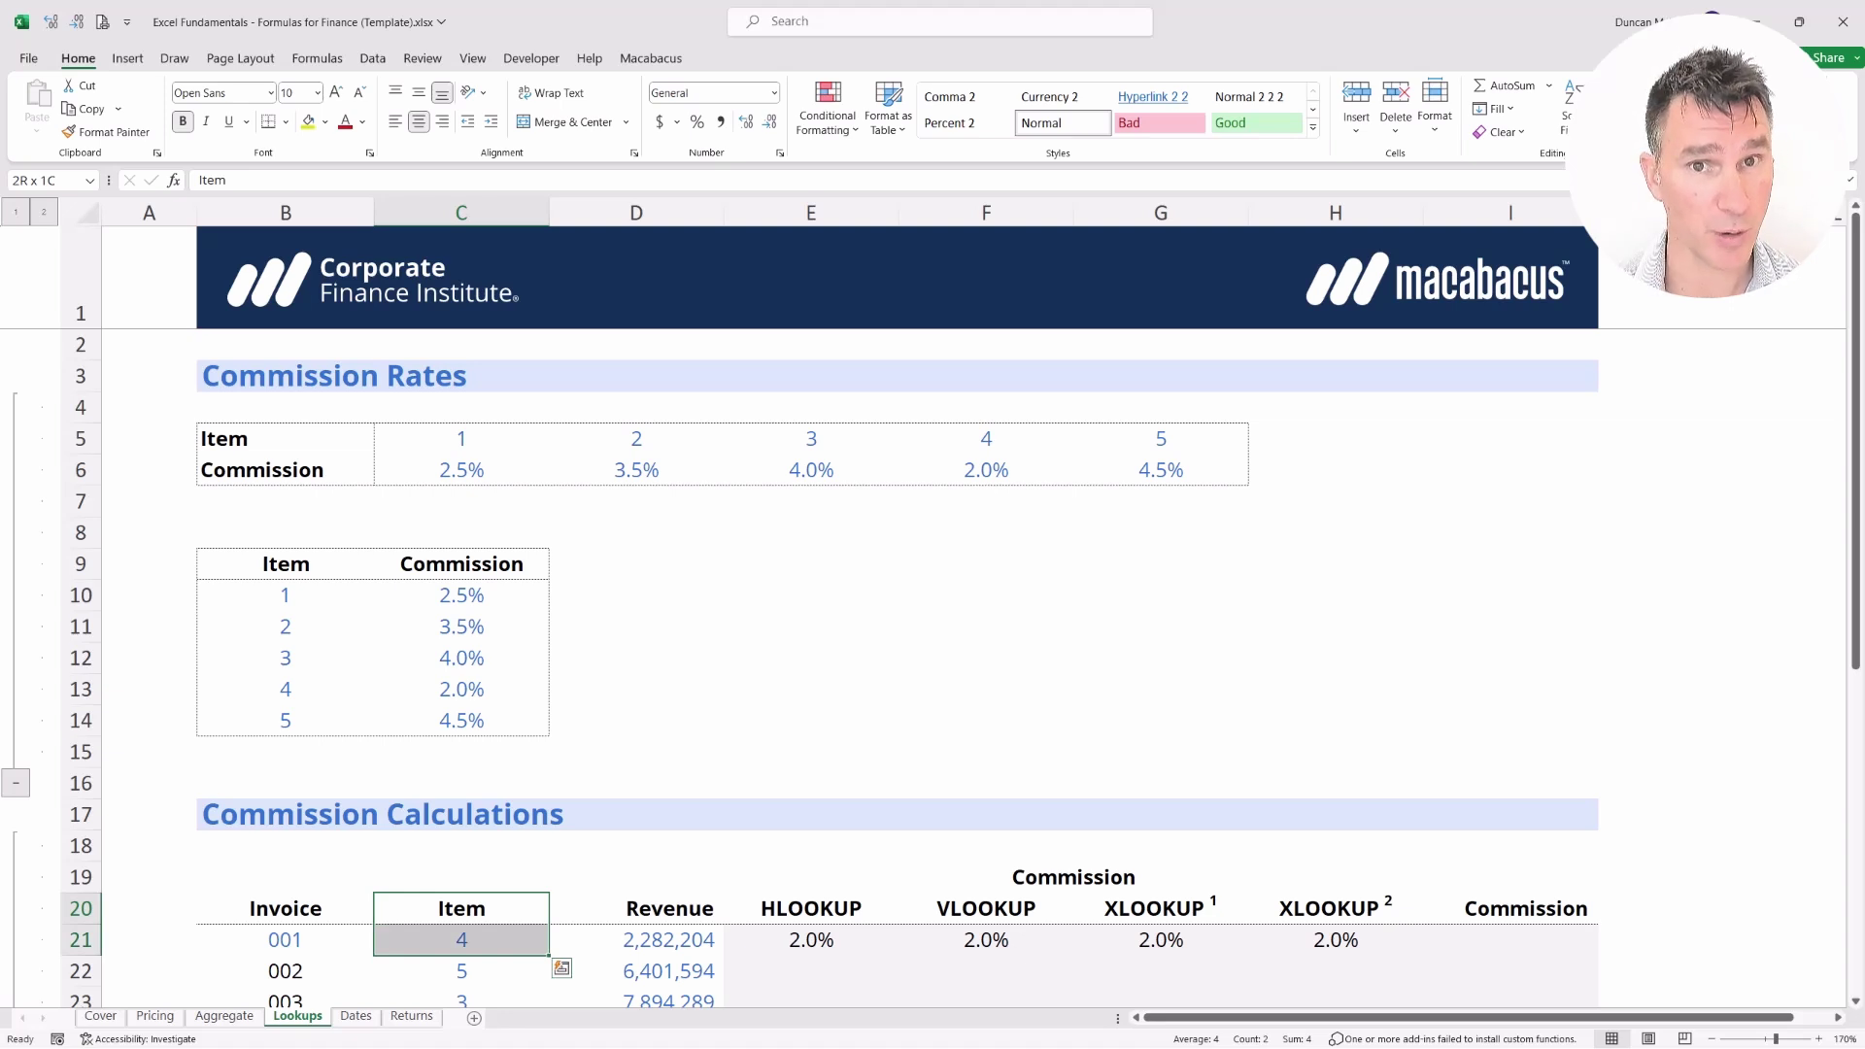
{"action": "left_click", "coordinate": [461, 877]}
{"action": "left_click", "coordinate": [286, 752]}
{"action": "left_click", "coordinate": [285, 689]}
{"action": "left_click", "coordinate": [286, 719]}
{"action": "left_click_drag", "start_coordinate": [286, 720], "coordinate": [285, 595]}
{"action": "left_click", "coordinate": [462, 909]}
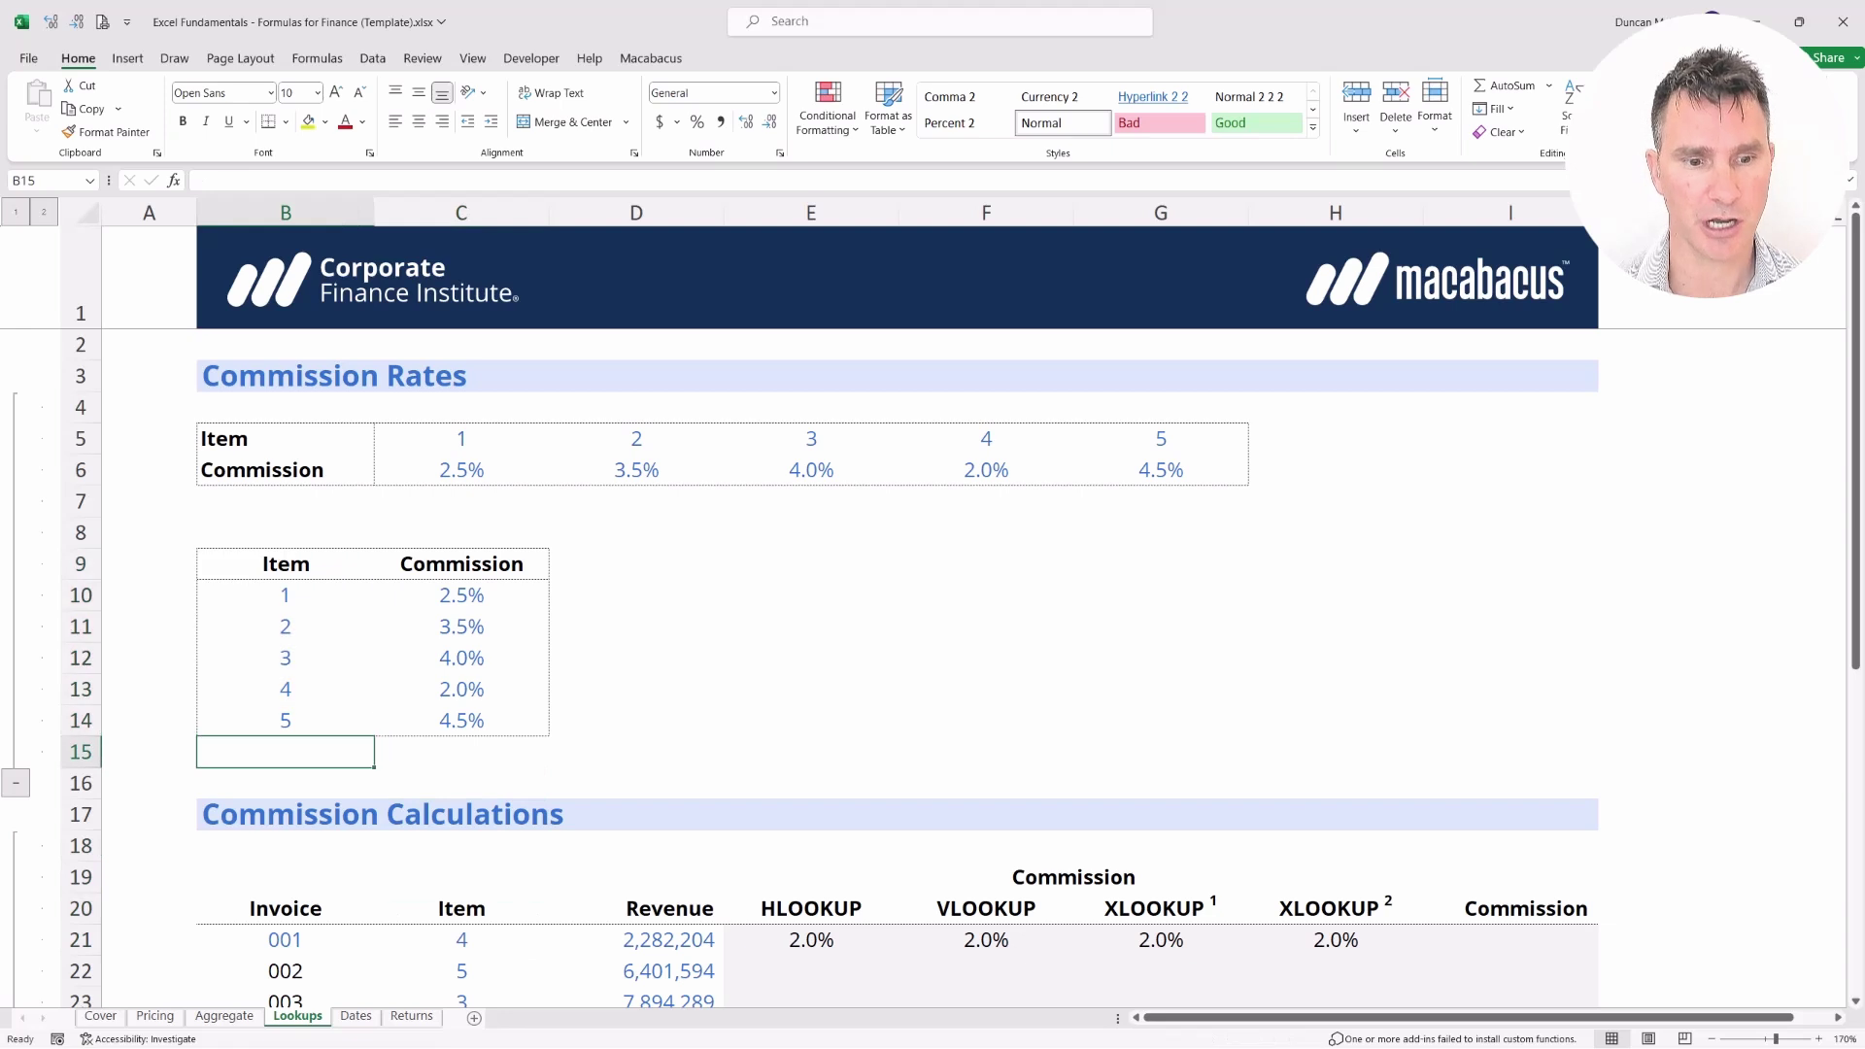
Set invoice 001's item number in C21 to 12
{"action": "left_click", "coordinate": [461, 939]}
{"action": "left_click", "coordinate": [461, 908]}
{"action": "left_click", "coordinate": [461, 939]}
{"action": "type", "text": "12"}
{"action": "key", "text": "Return"}
Examine the HLOOKUP, VLOOKUP and both XLOOKUP results for invoice 001 in E20:H21
{"action": "key", "text": "Up"}
{"action": "key", "text": "Right"}
{"action": "key", "text": "Right"}
{"action": "key", "text": "Up"}
{"action": "key", "text": "shift+Down"}
{"action": "key", "text": "shift+Right"}
{"action": "key", "text": "shift+Right"}
{"action": "key", "text": "shift+Right"}
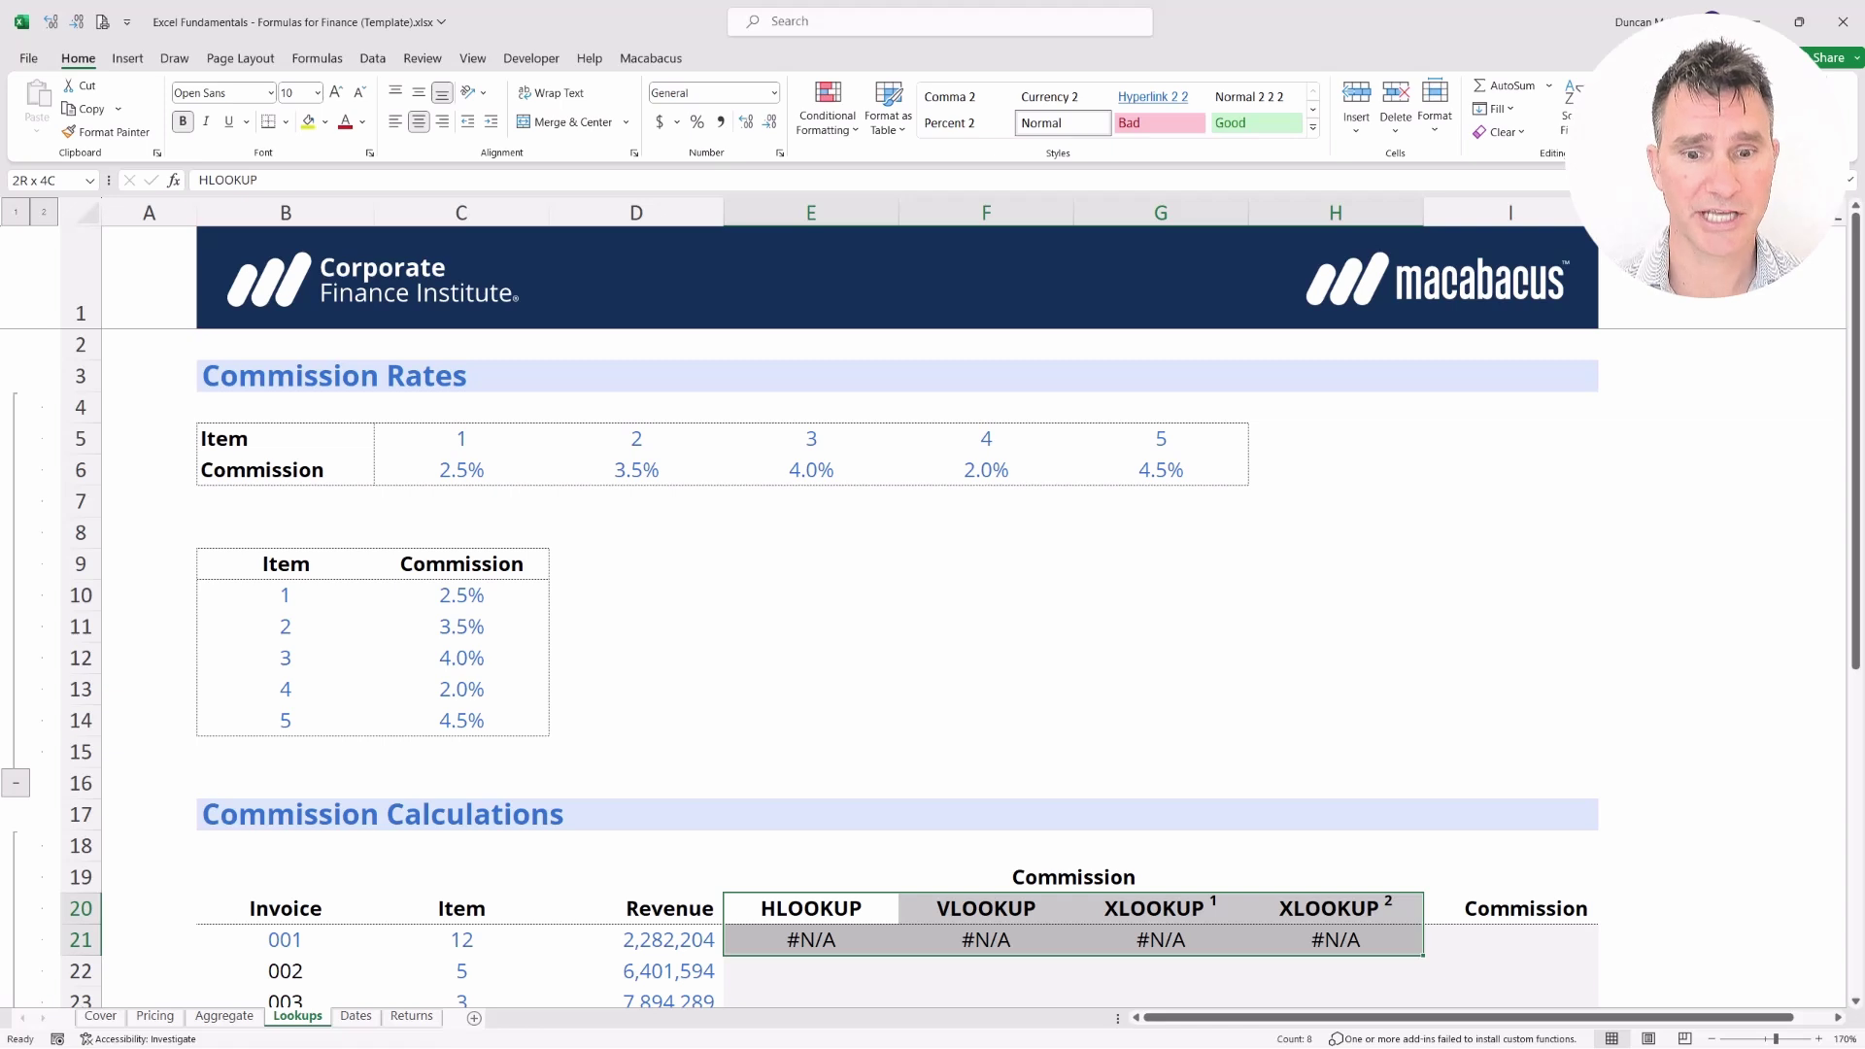
Examine invoice 001's HLOOKUP result and its formula in E21
{"action": "left_click", "coordinate": [811, 908]}
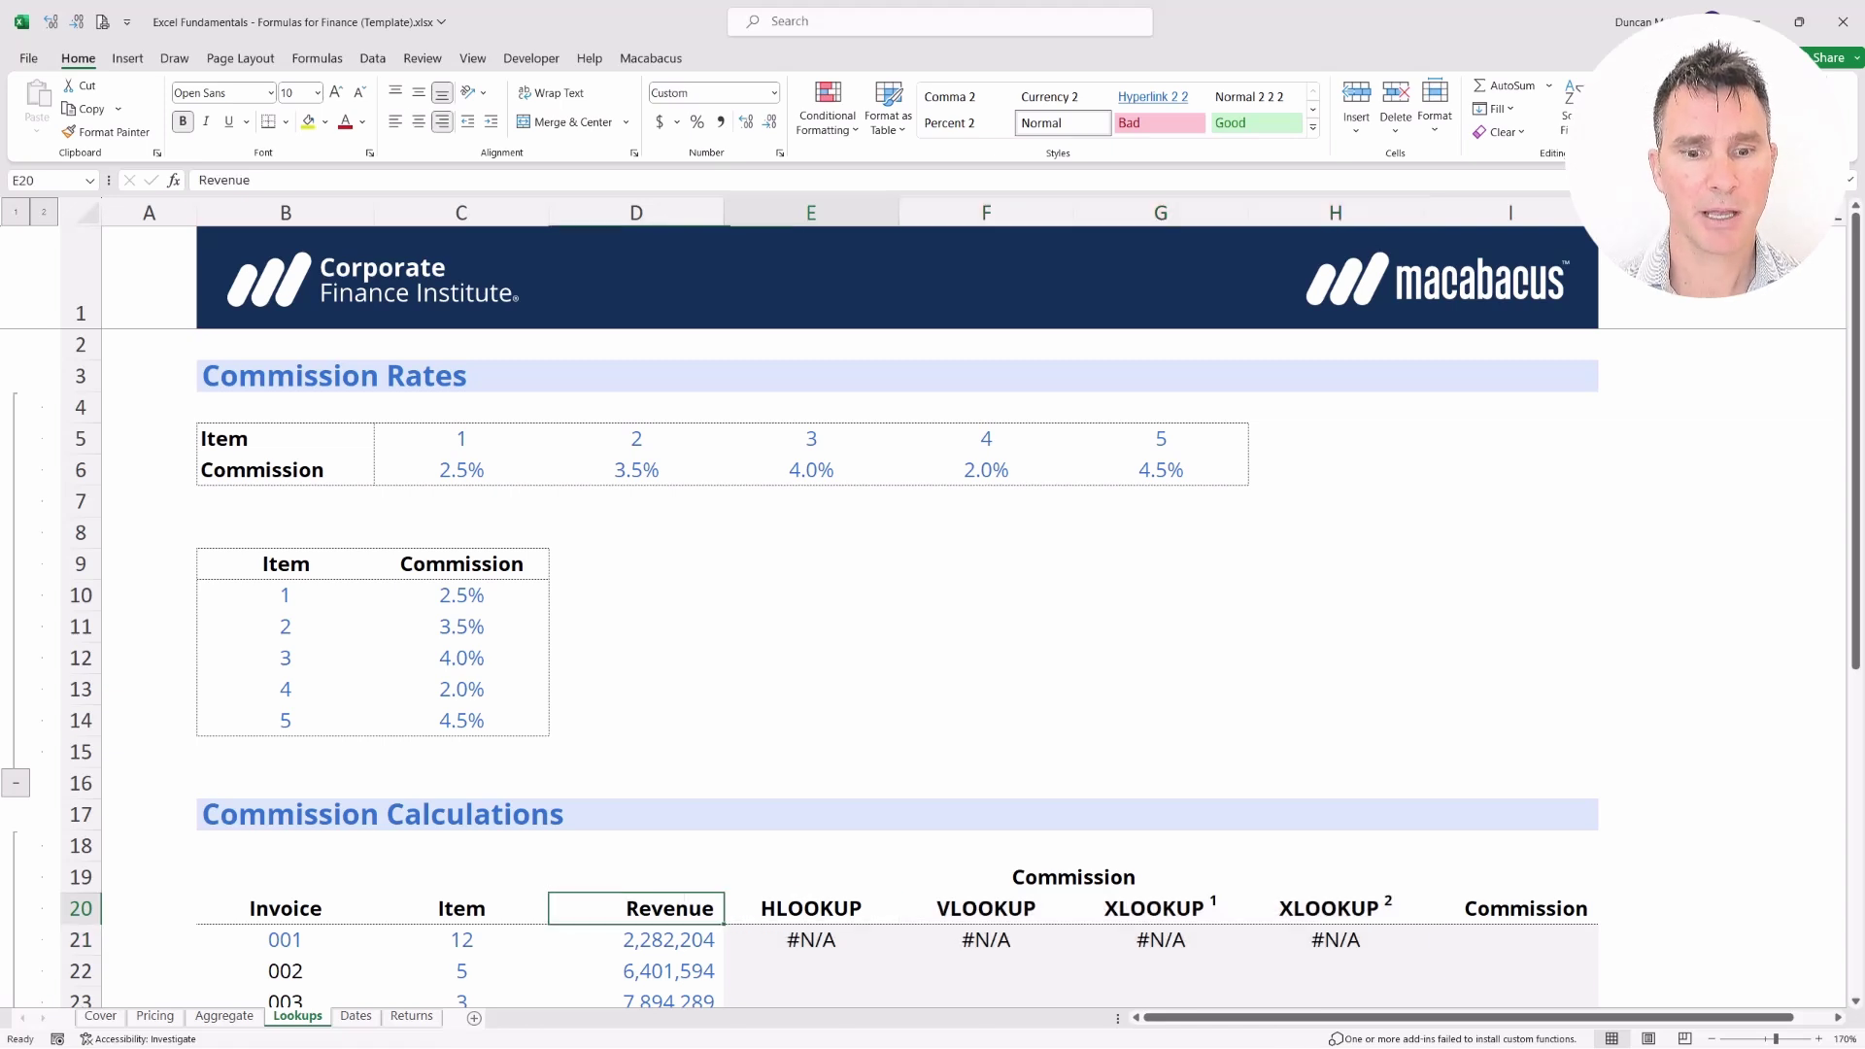
{"action": "key", "text": "shift+Down"}
{"action": "key", "text": "shift+Up"}
{"action": "key", "text": "shift+Down"}
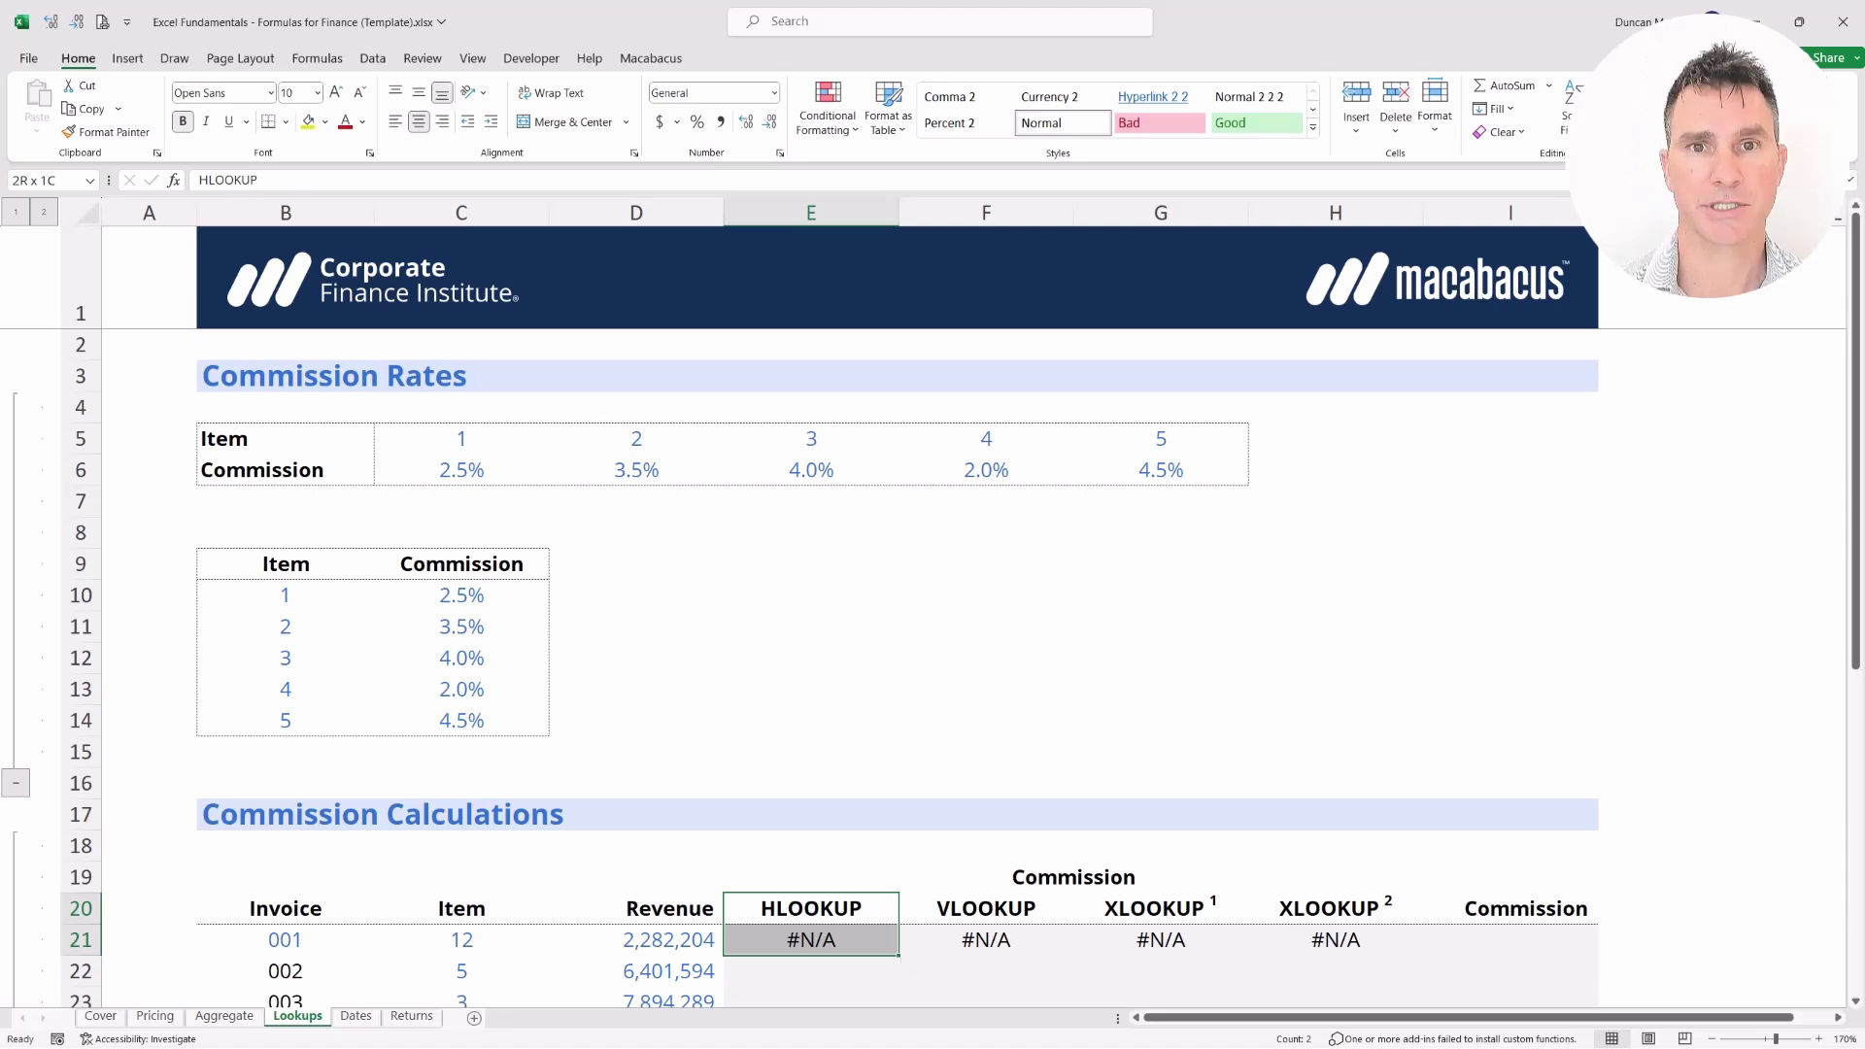
{"action": "left_click", "coordinate": [671, 909]}
{"action": "left_click_drag", "start_coordinate": [811, 908], "coordinate": [811, 939]}
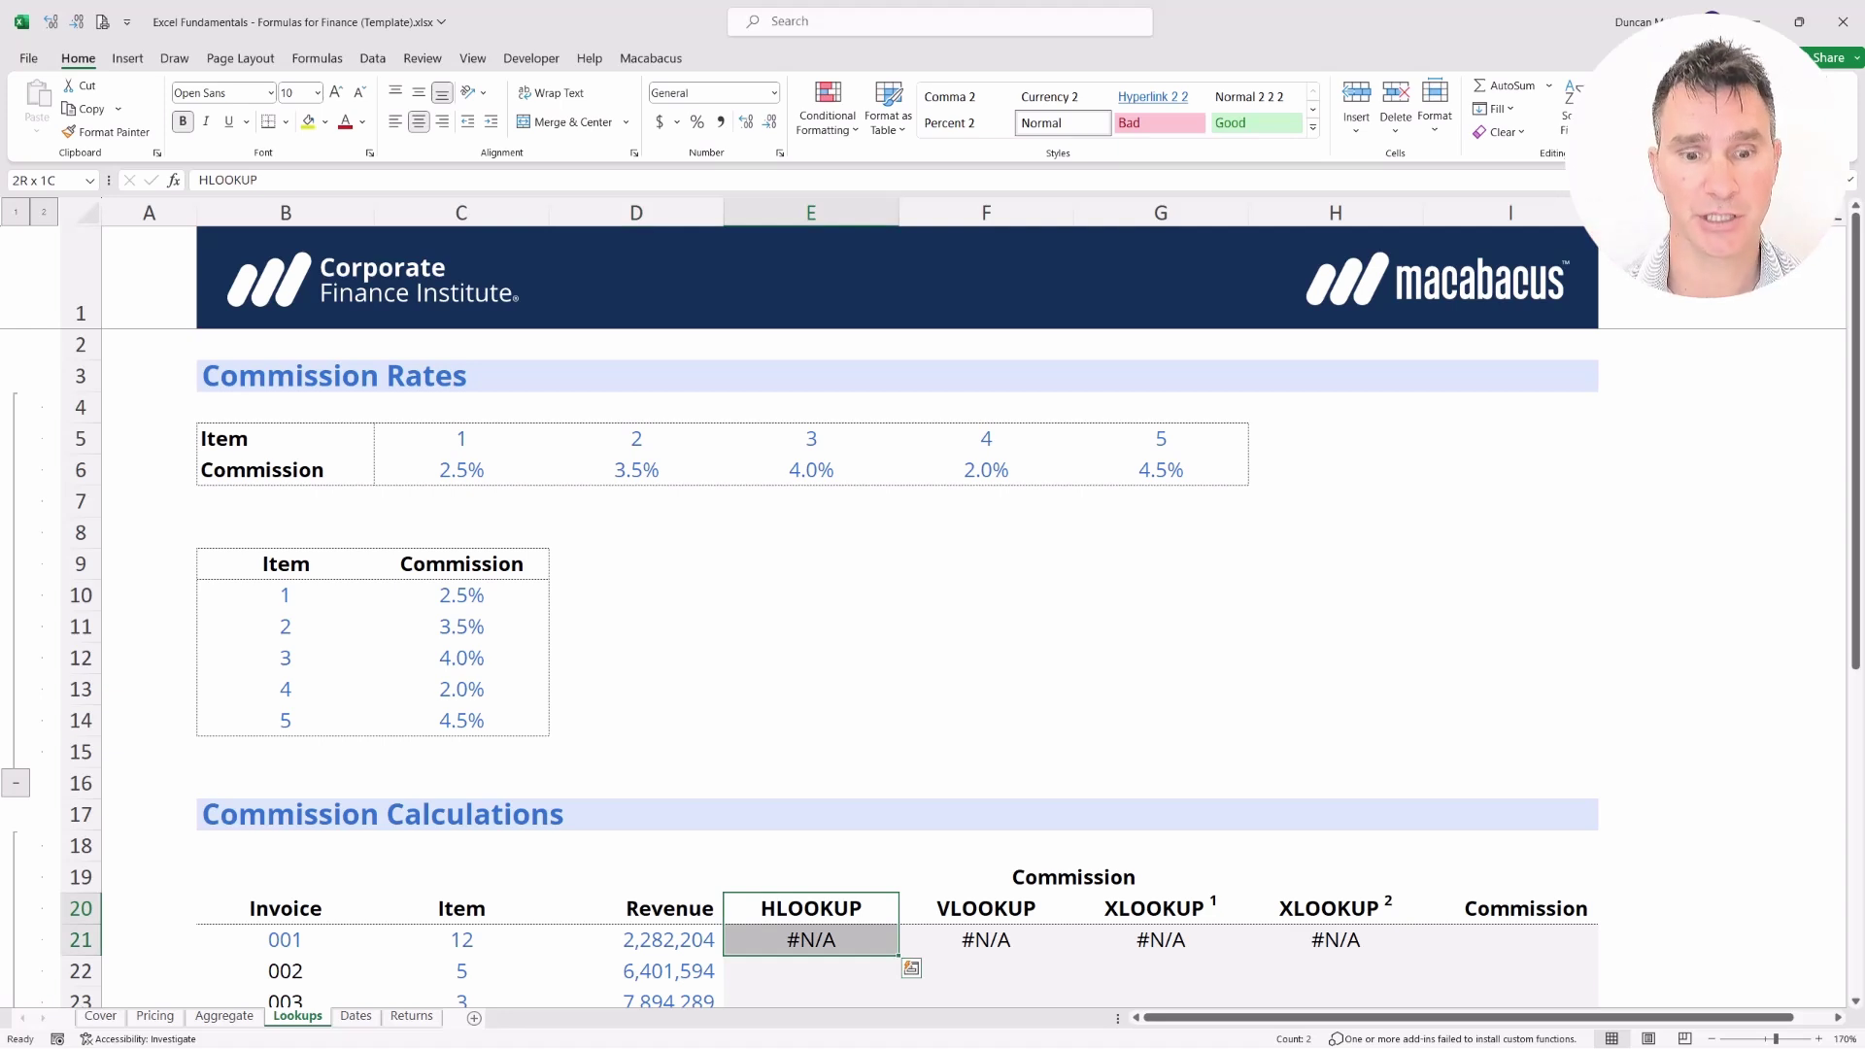
{"action": "left_click", "coordinate": [811, 939]}
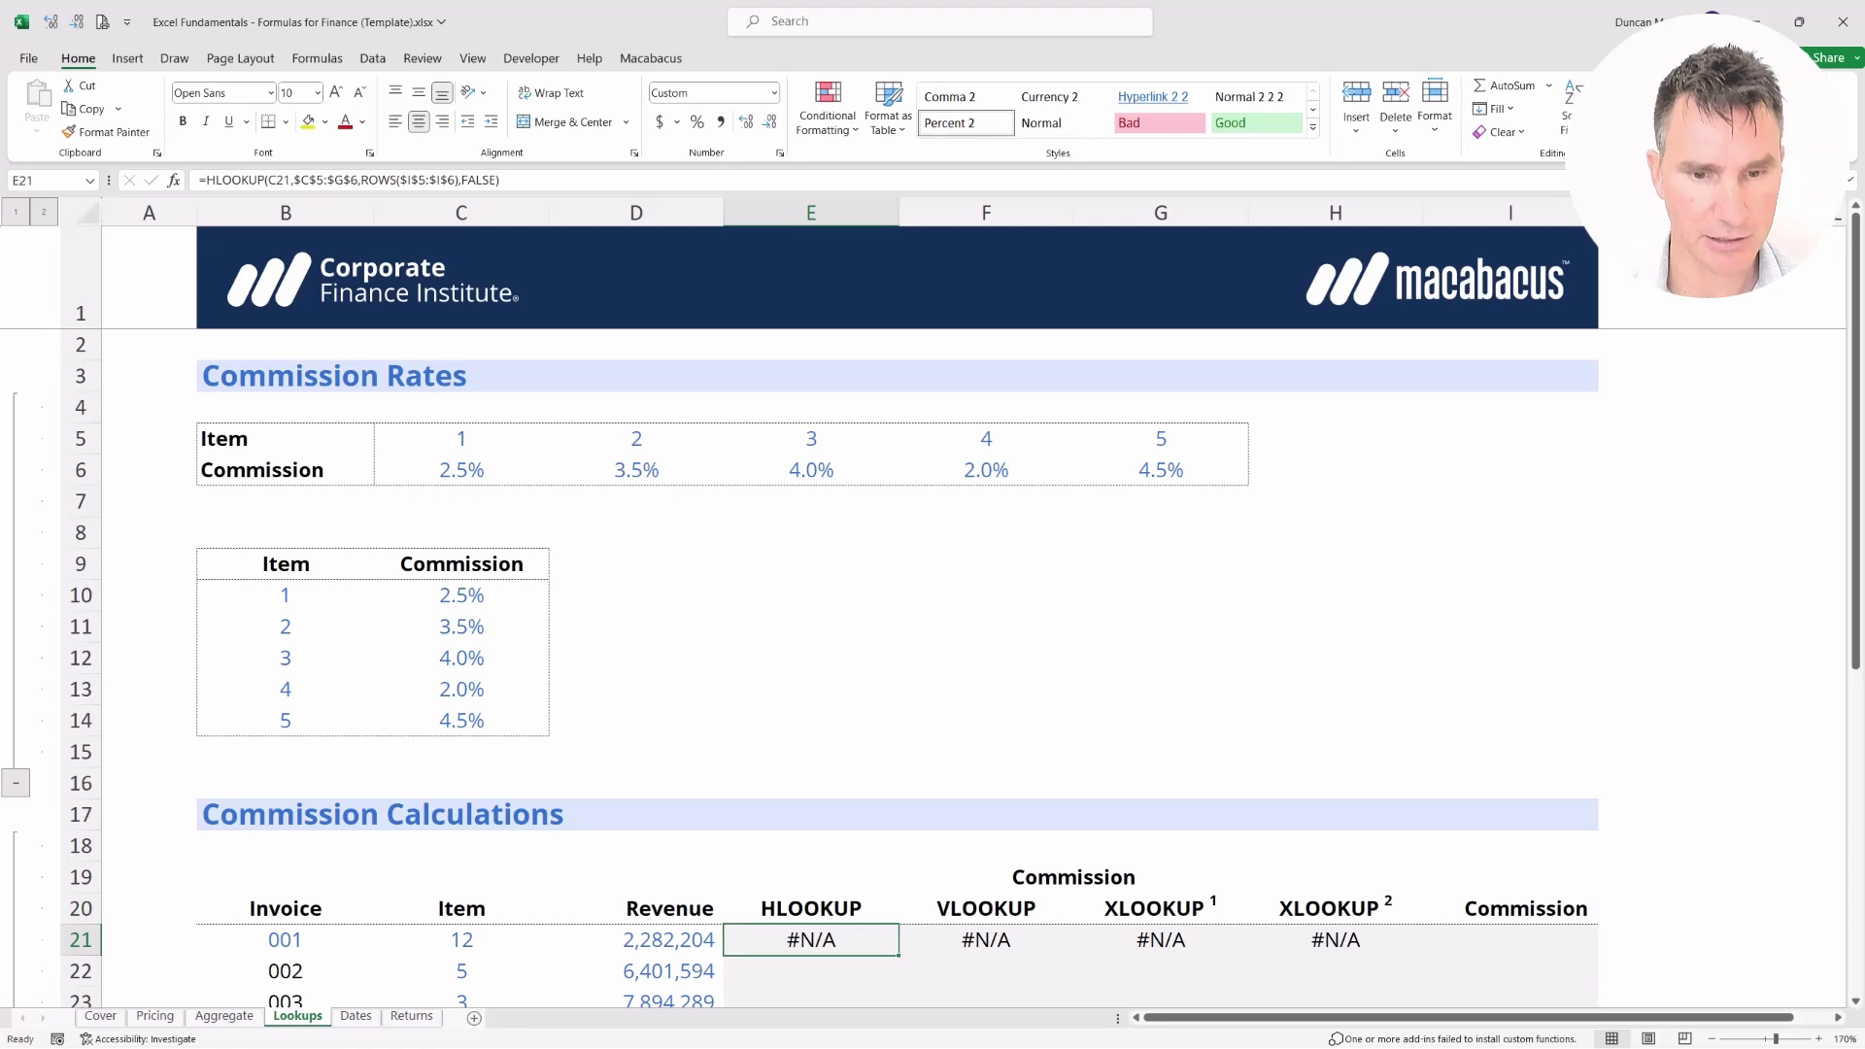
Wrap invoice 001's HLOOKUP formula in E21 in IFERROR with "Not Found" as the value returned on an error
{"action": "key", "text": "F2"}
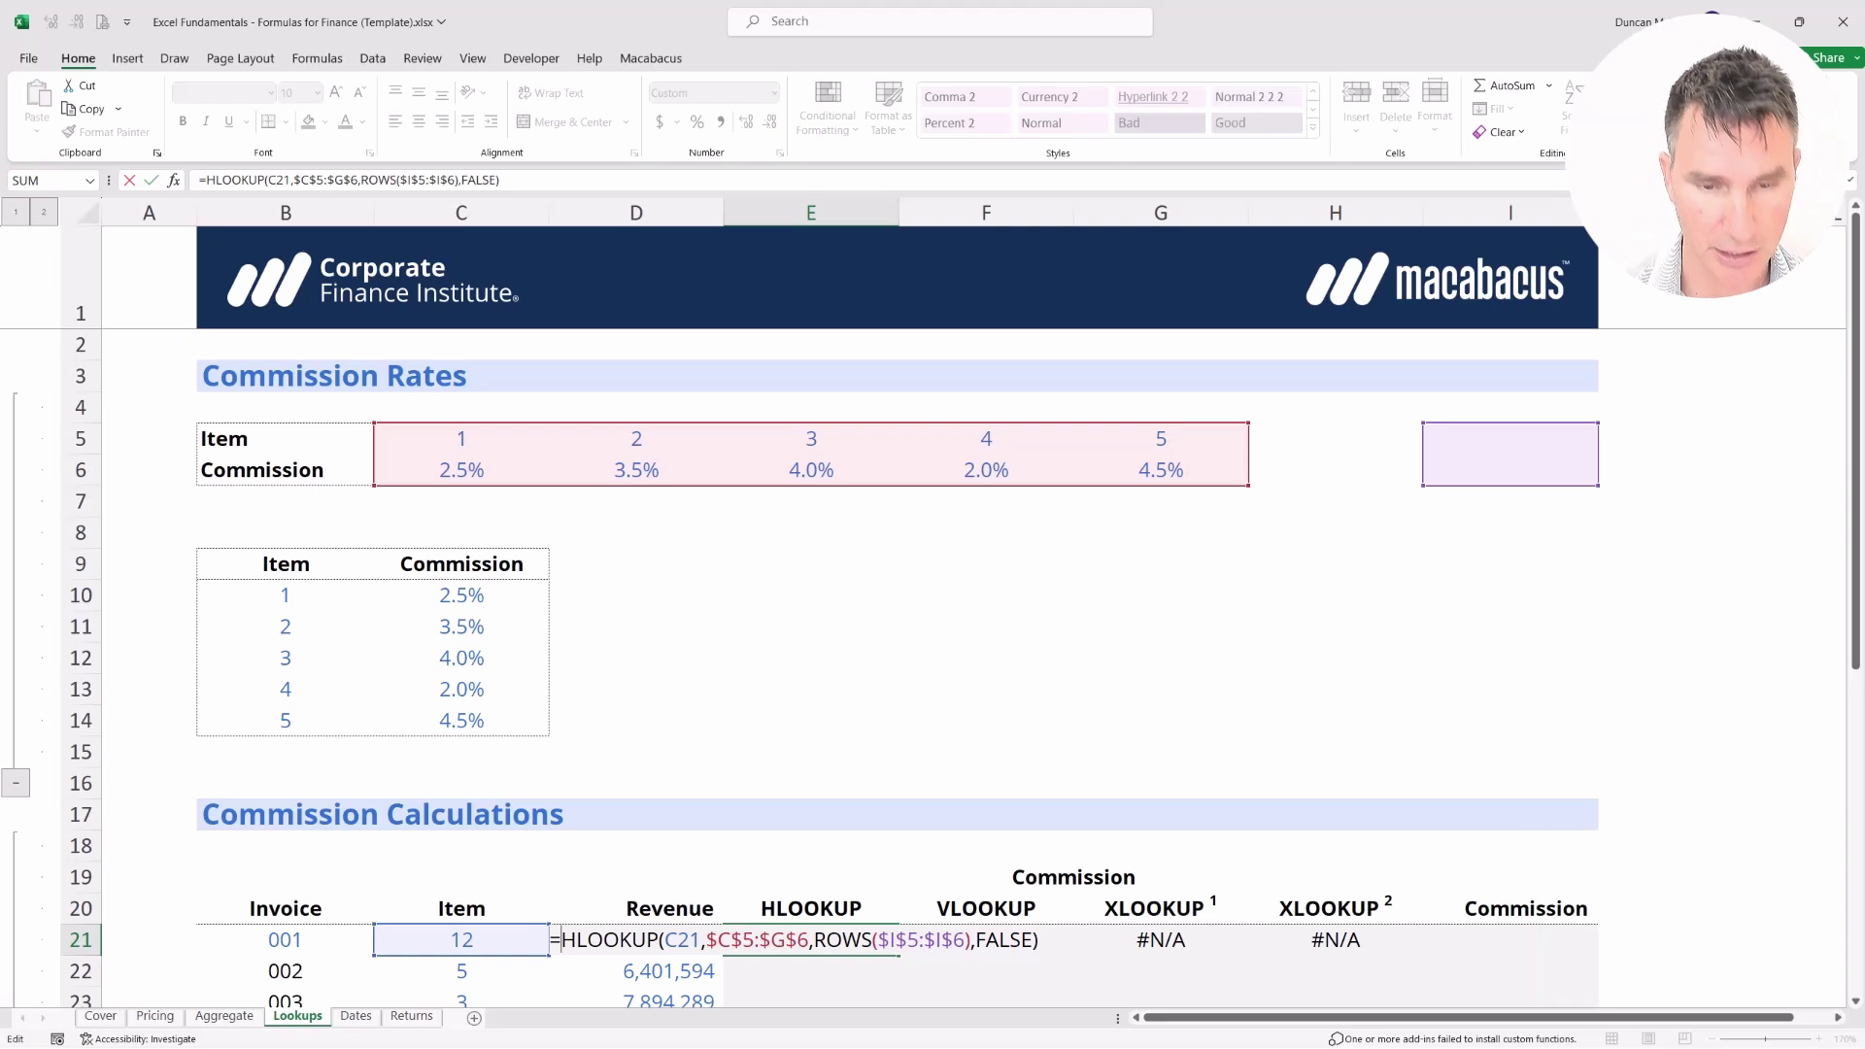
{"action": "type", "text": "IFER"}
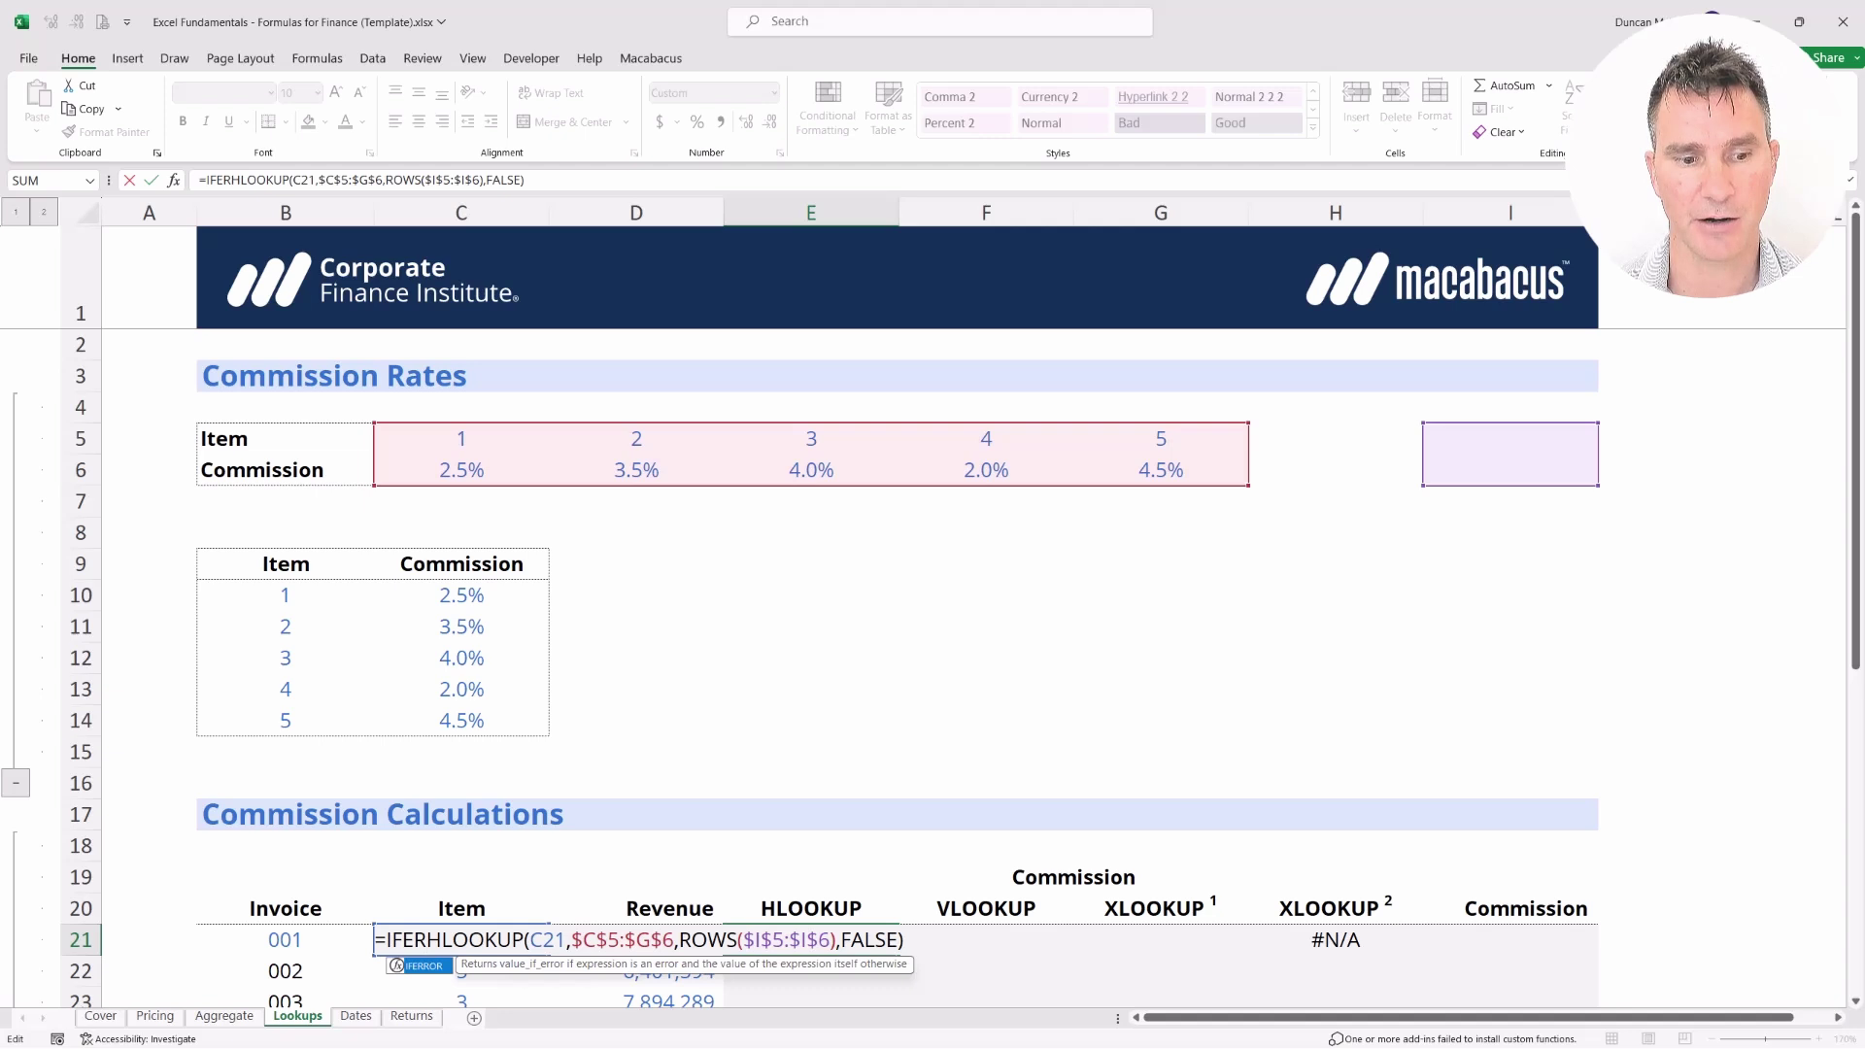
{"action": "key", "text": "Tab"}
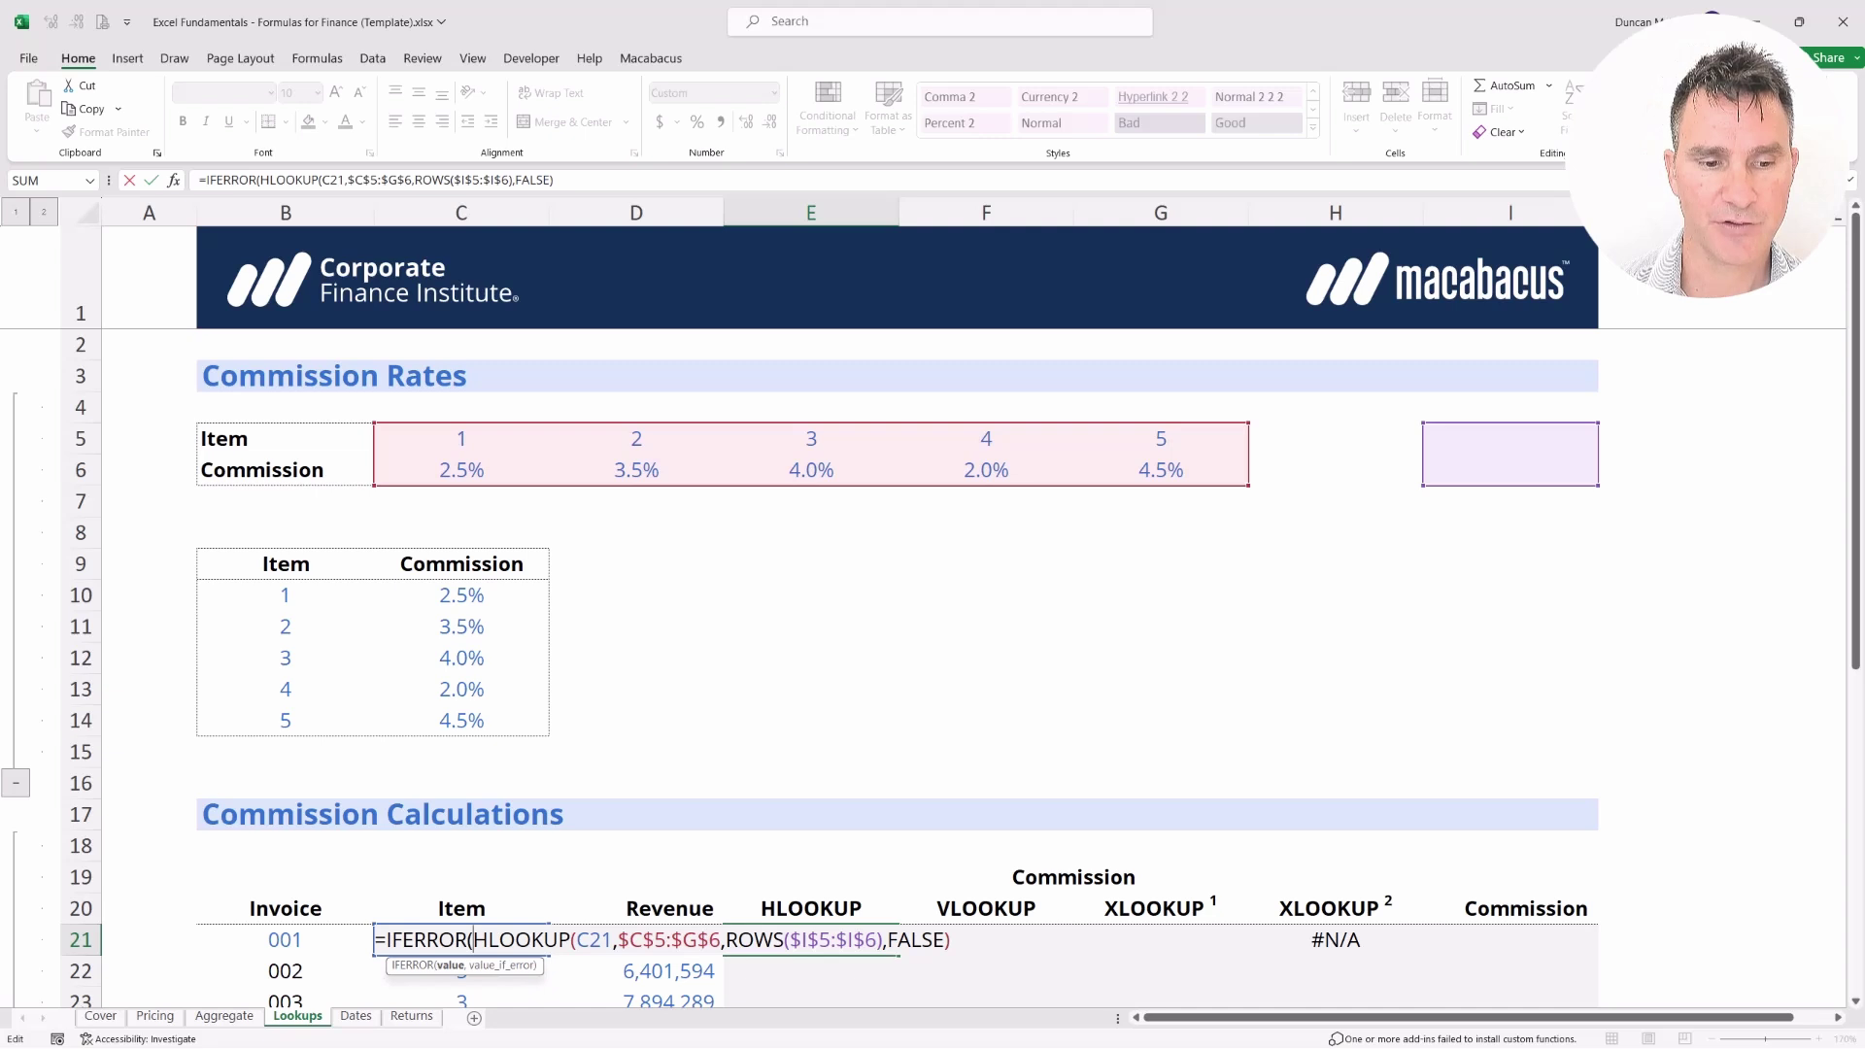
{"action": "left_click", "coordinate": [836, 939]}
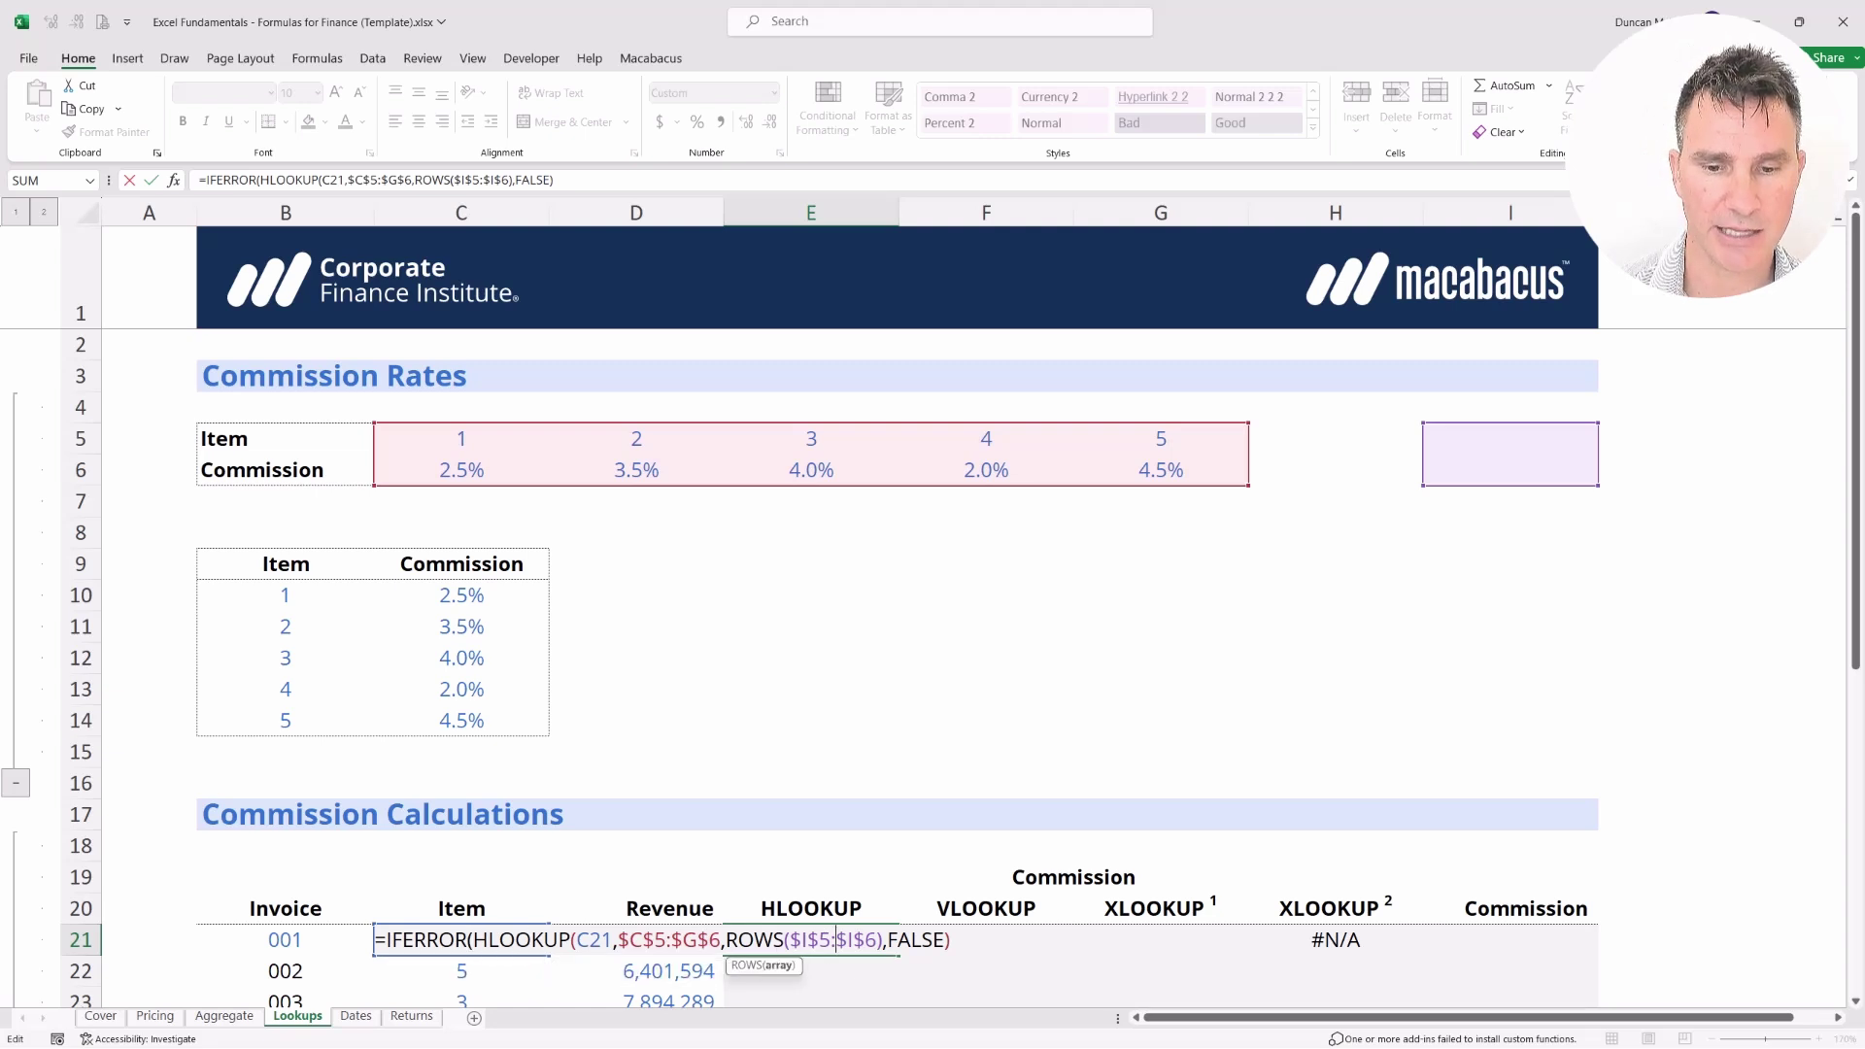
{"action": "left_click", "coordinate": [885, 940]}
{"action": "left_click", "coordinate": [950, 939]}
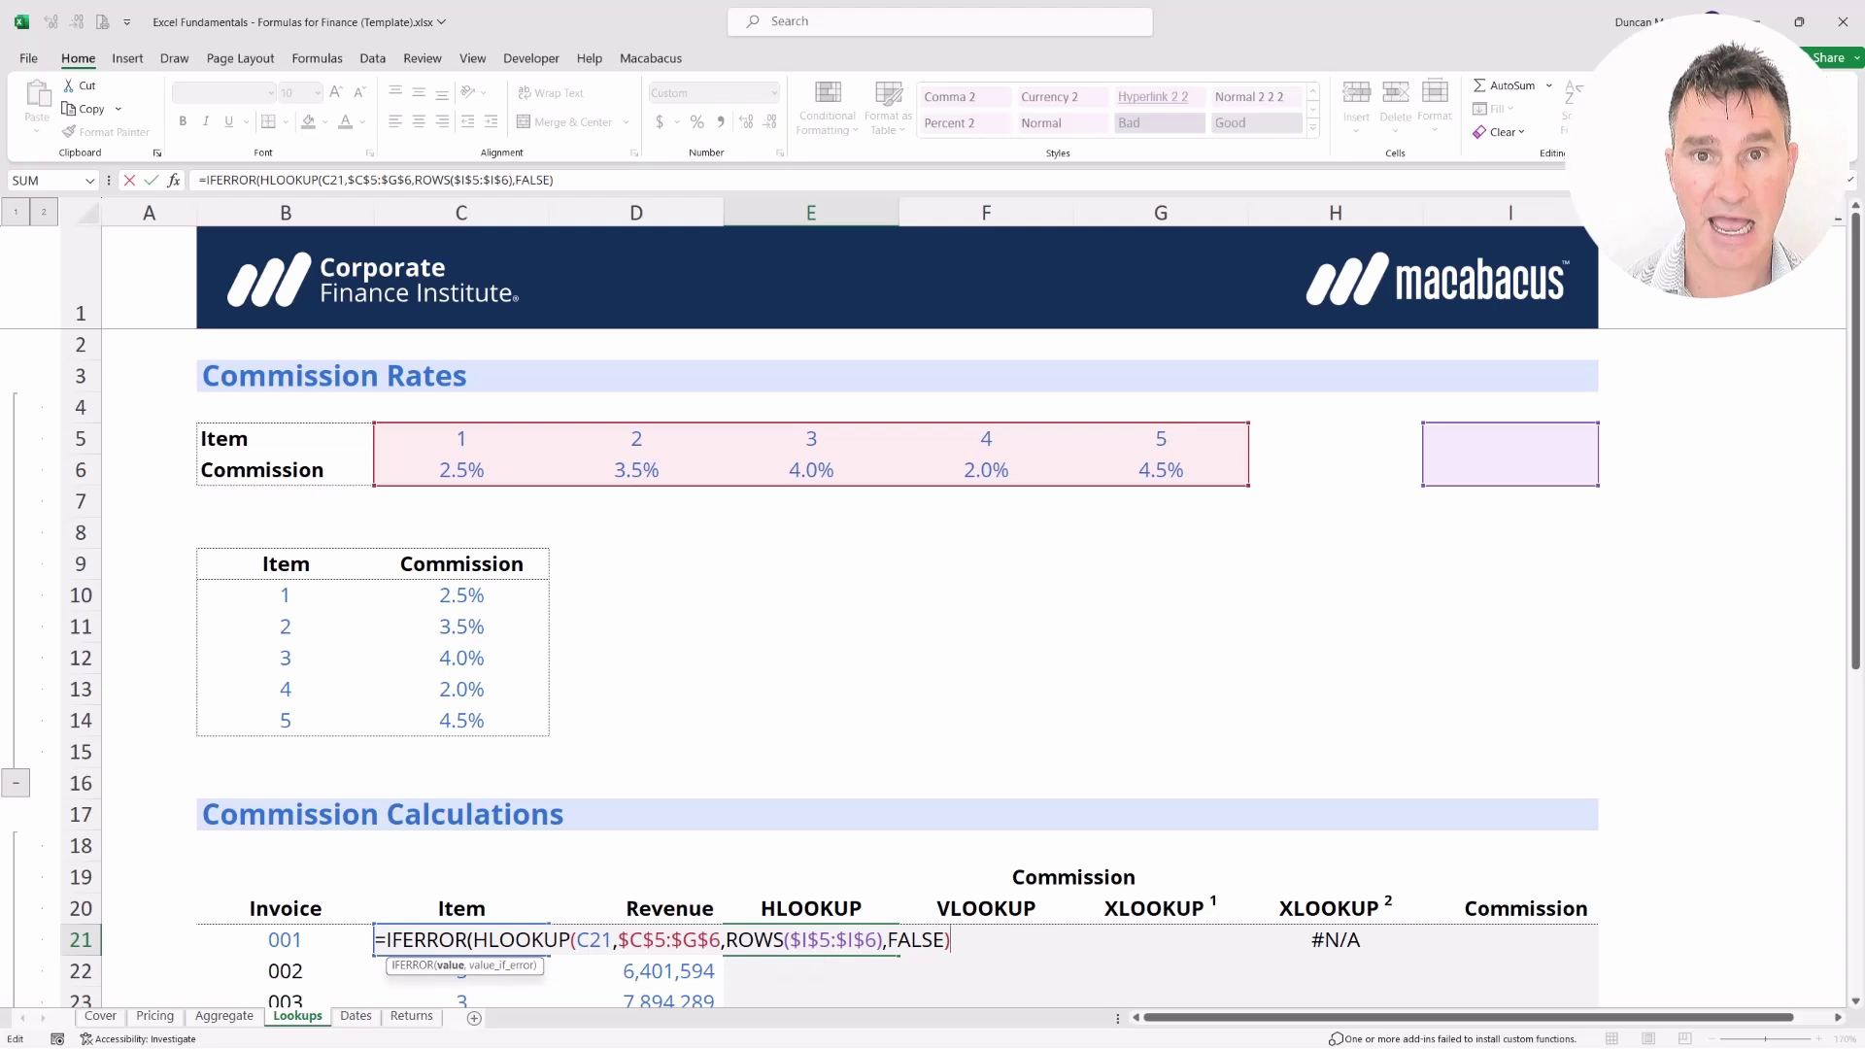
{"action": "type", "text": ","}
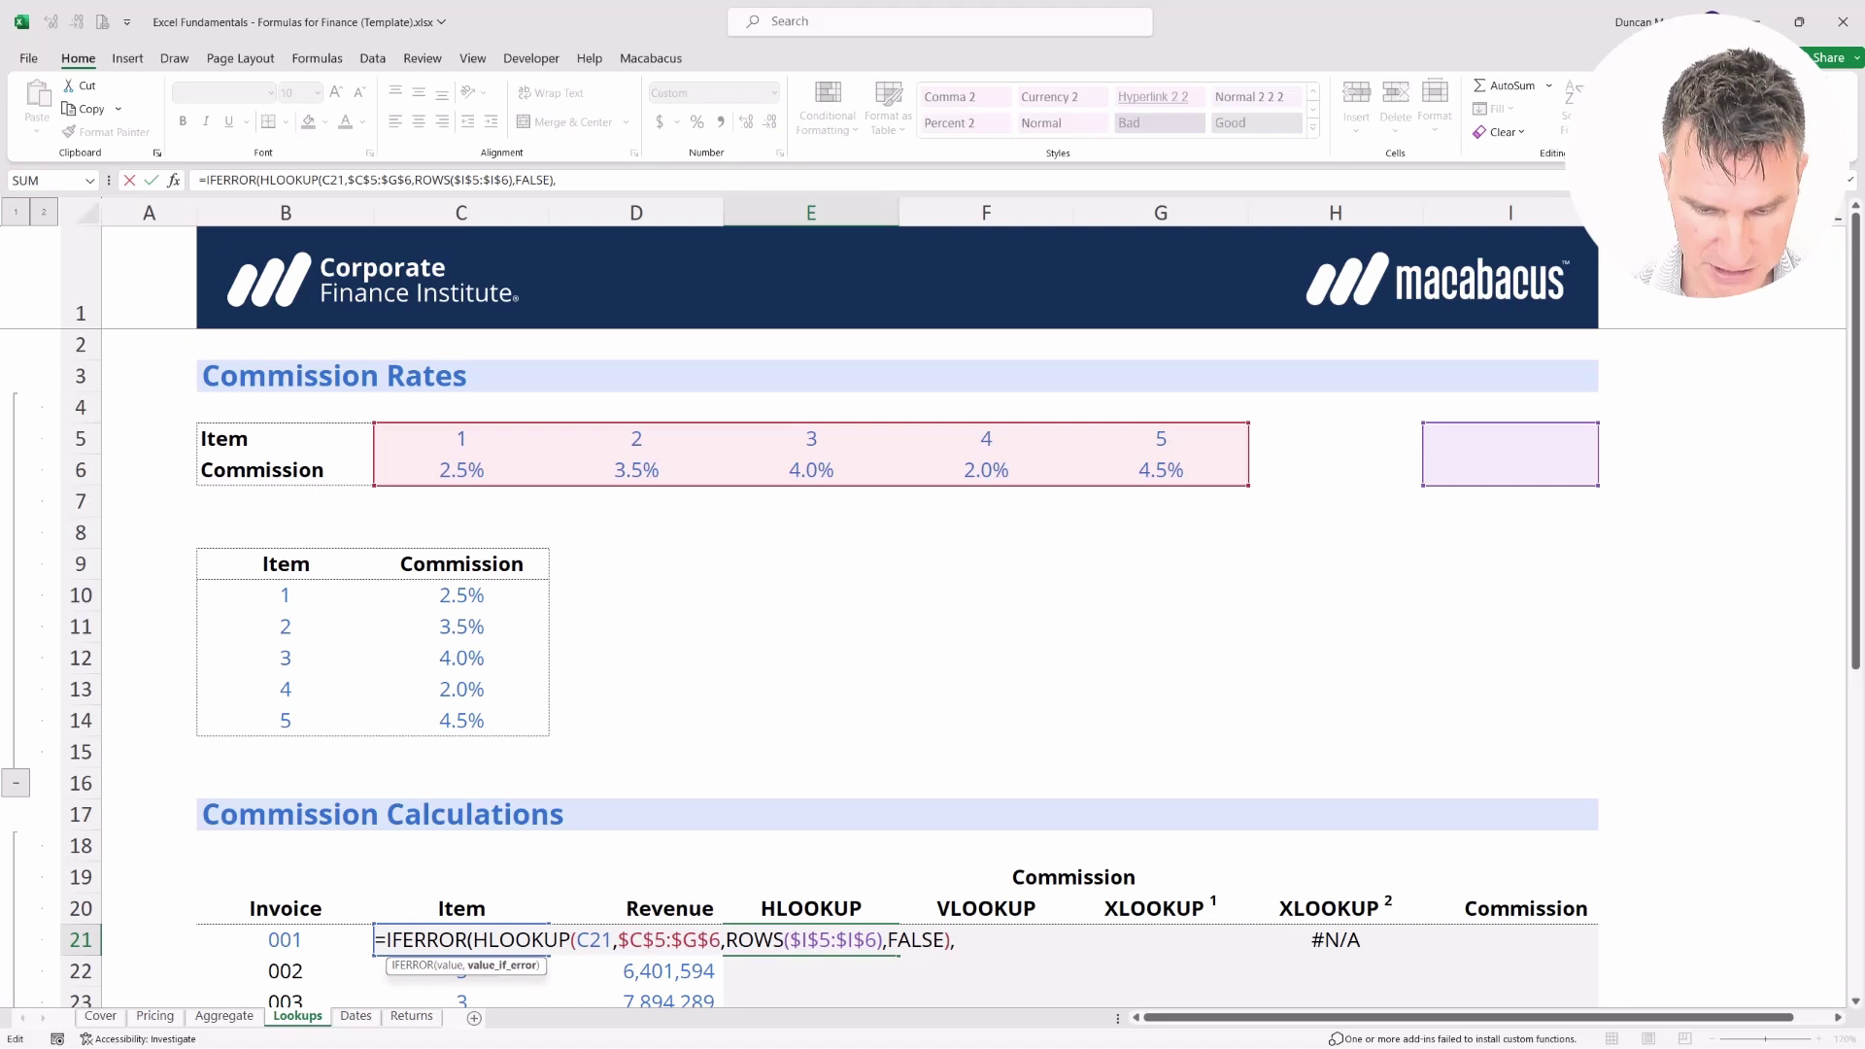
{"action": "type", "text": "\""}
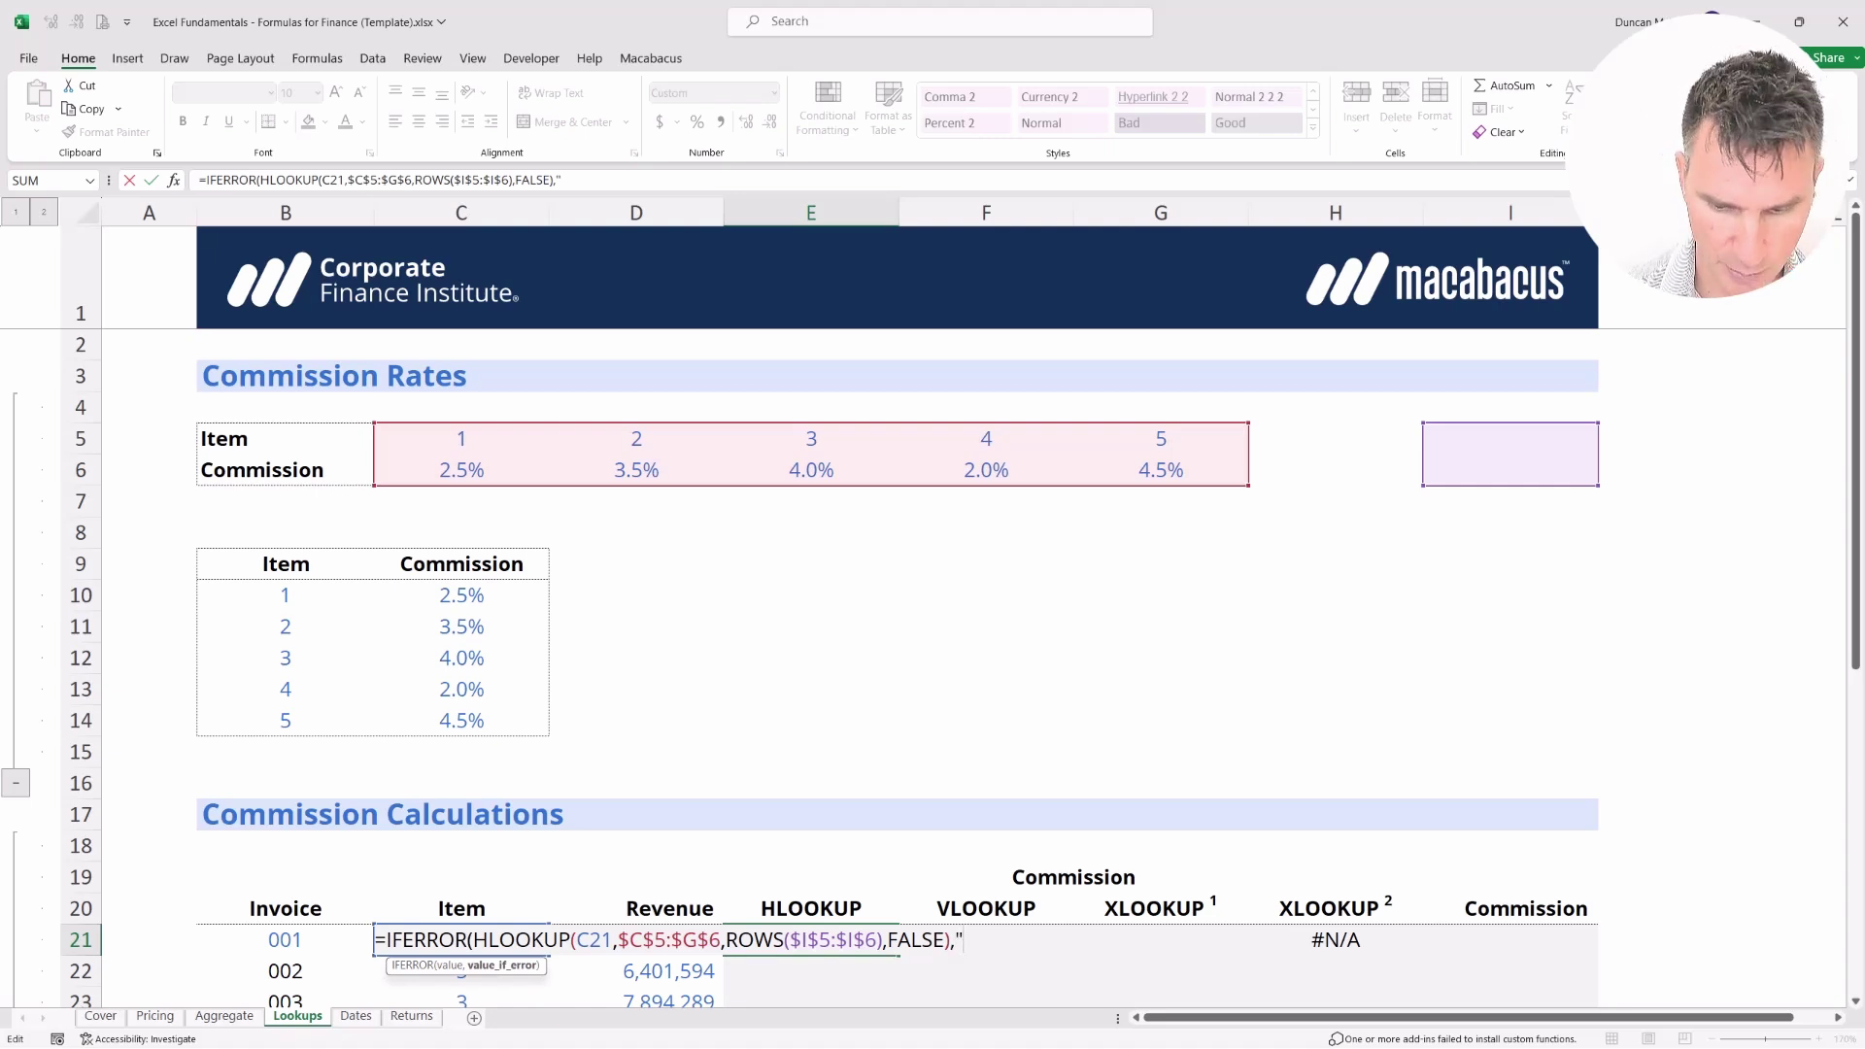
{"action": "key", "text": "Caps_Lock"}
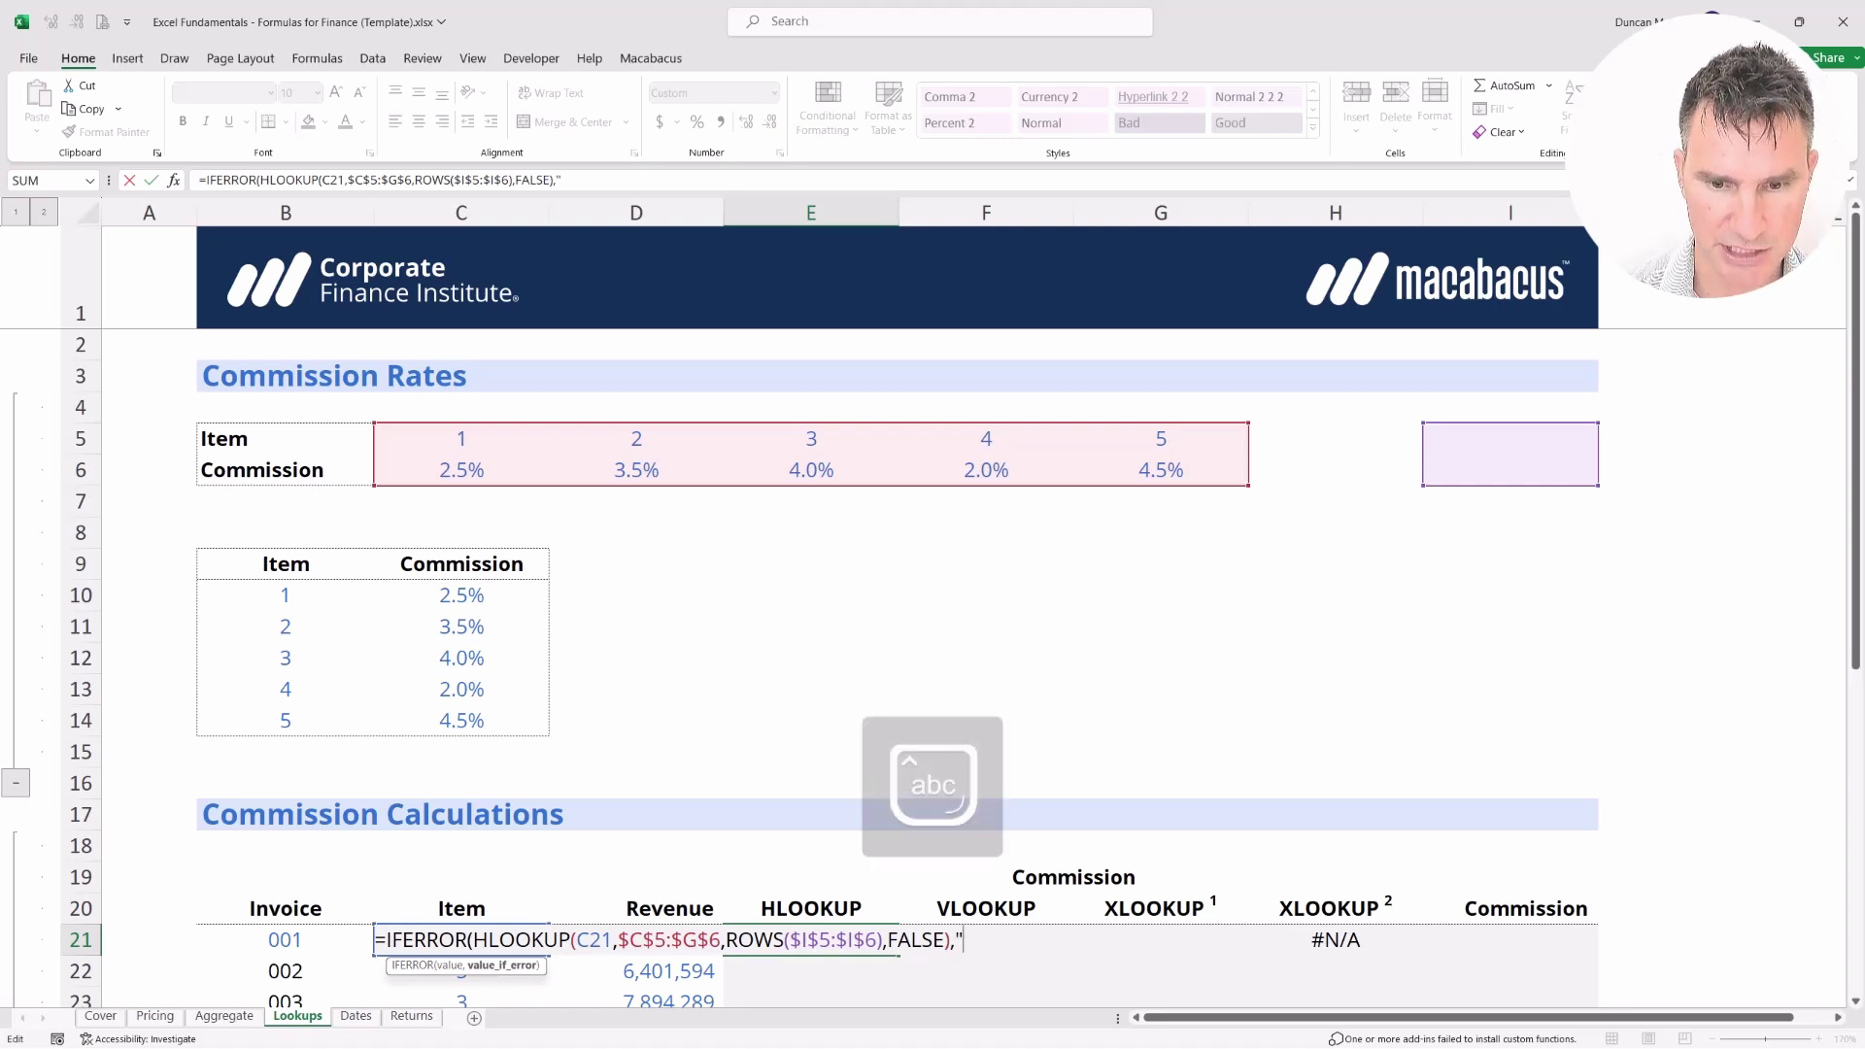
{"action": "type", "text": "Not Fou"}
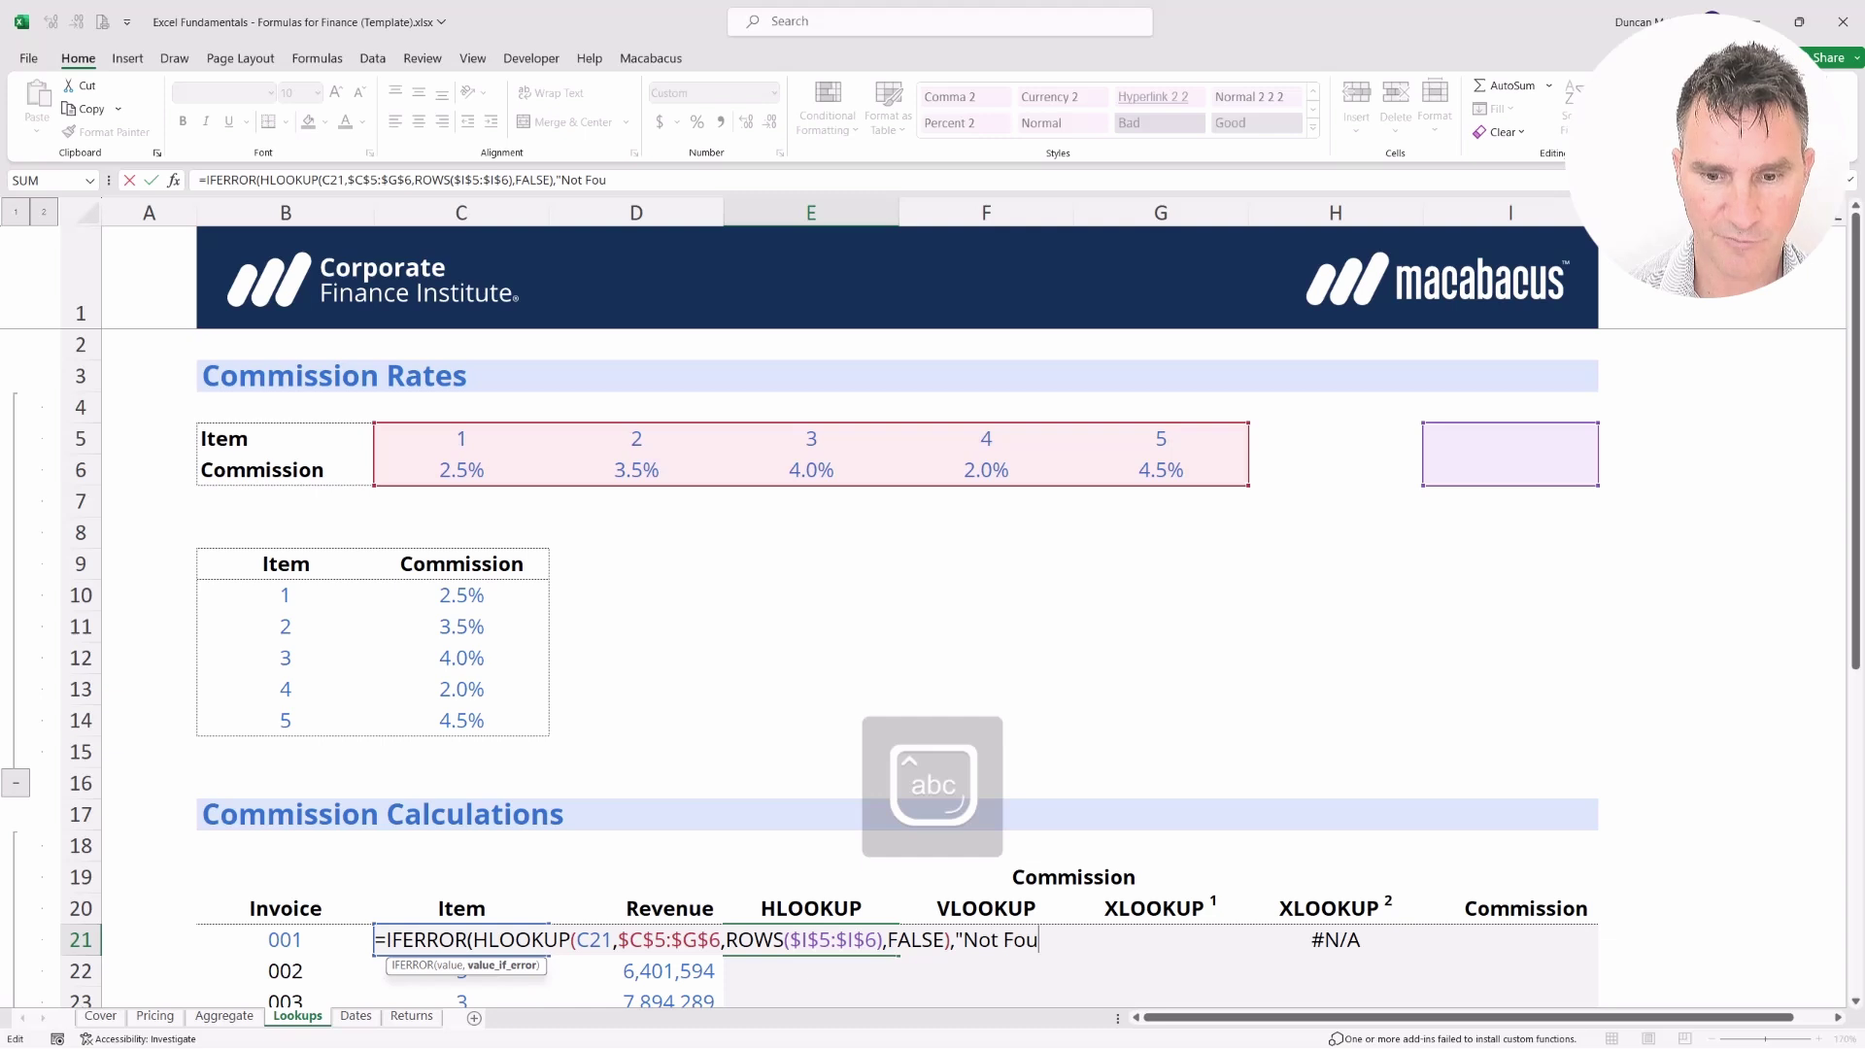
{"action": "type", "text": "nd\""}
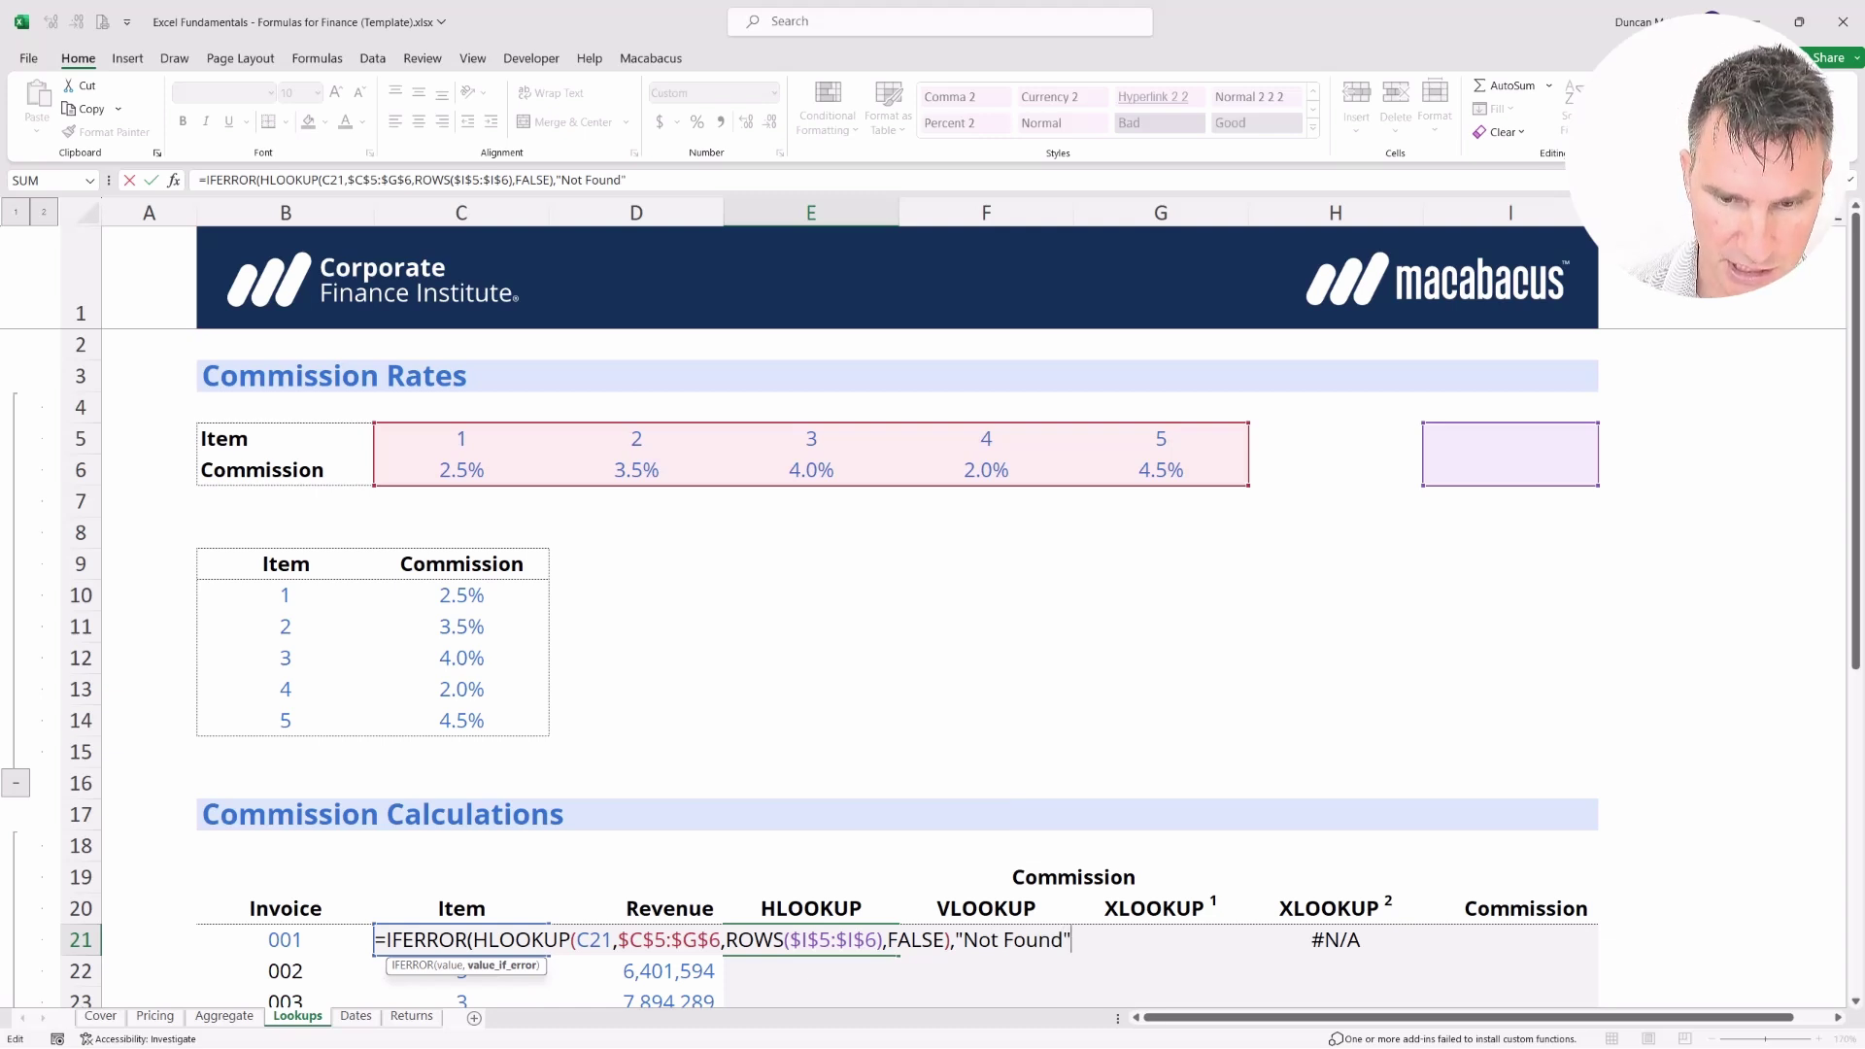
{"action": "type", "text": ")"}
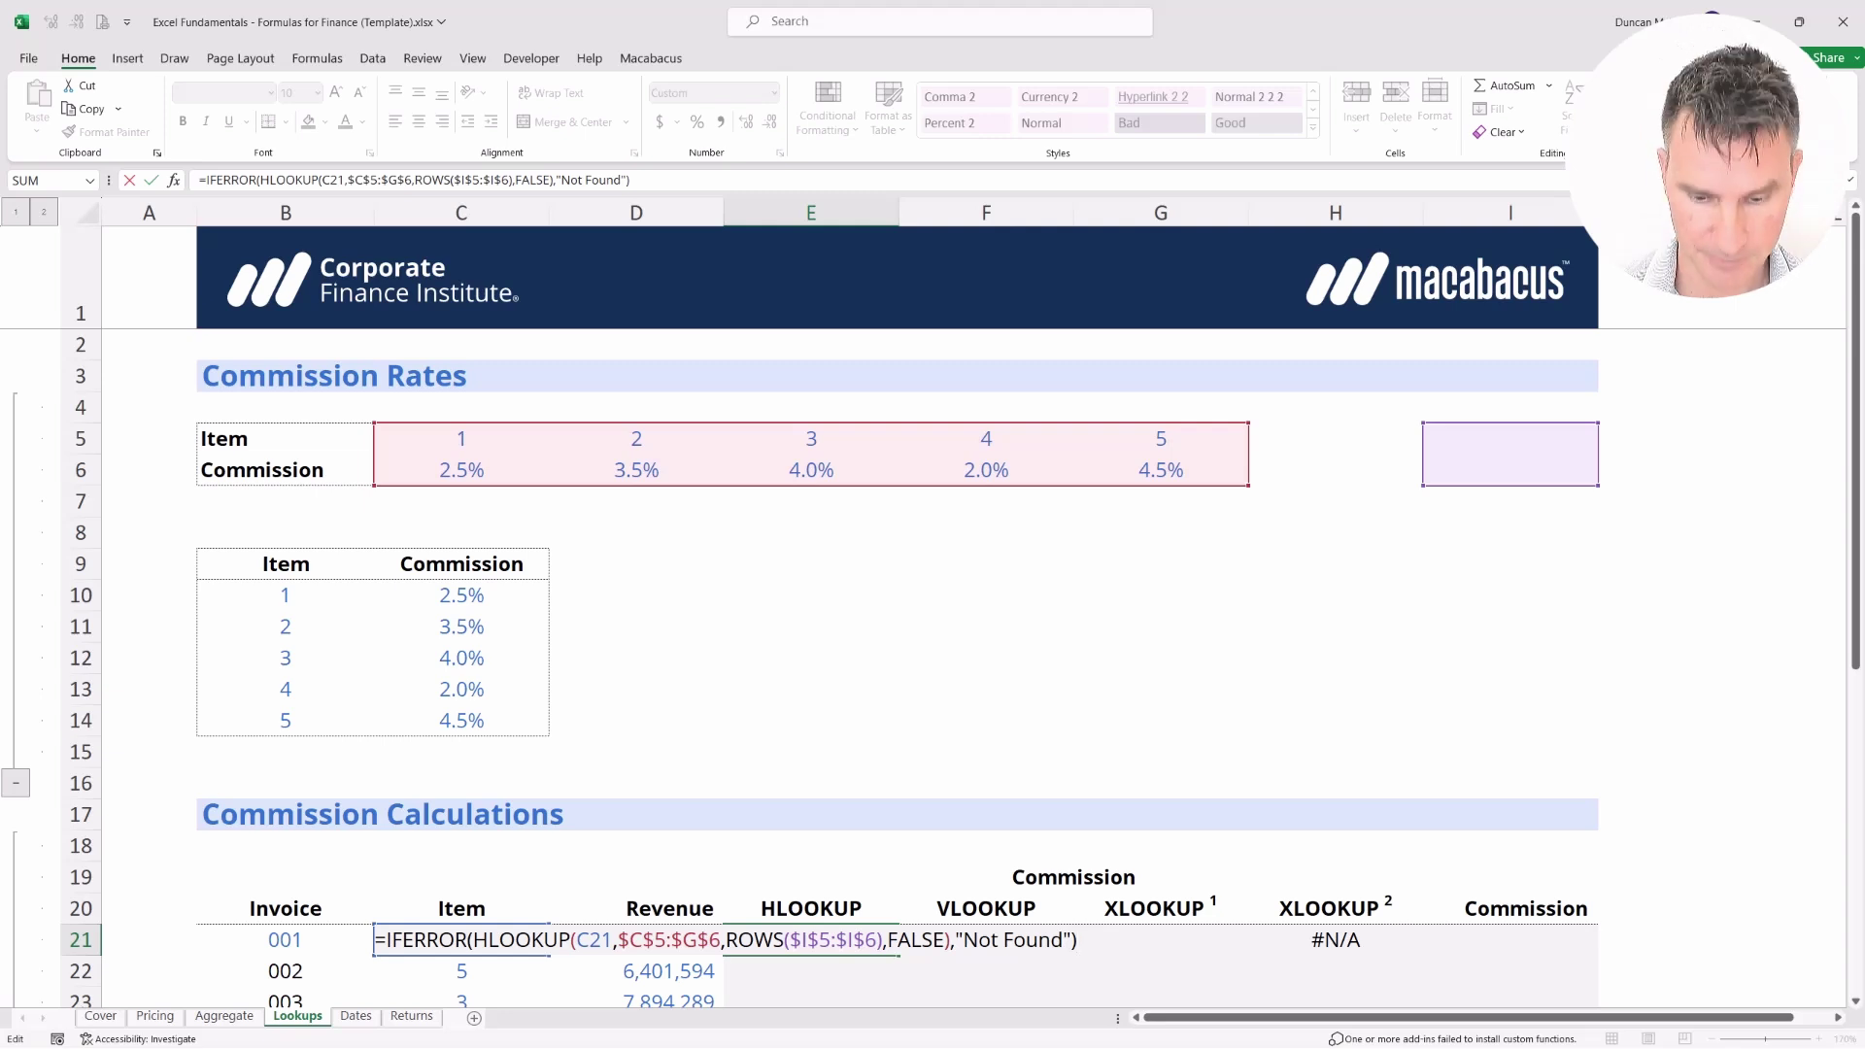
{"action": "key", "text": "Return"}
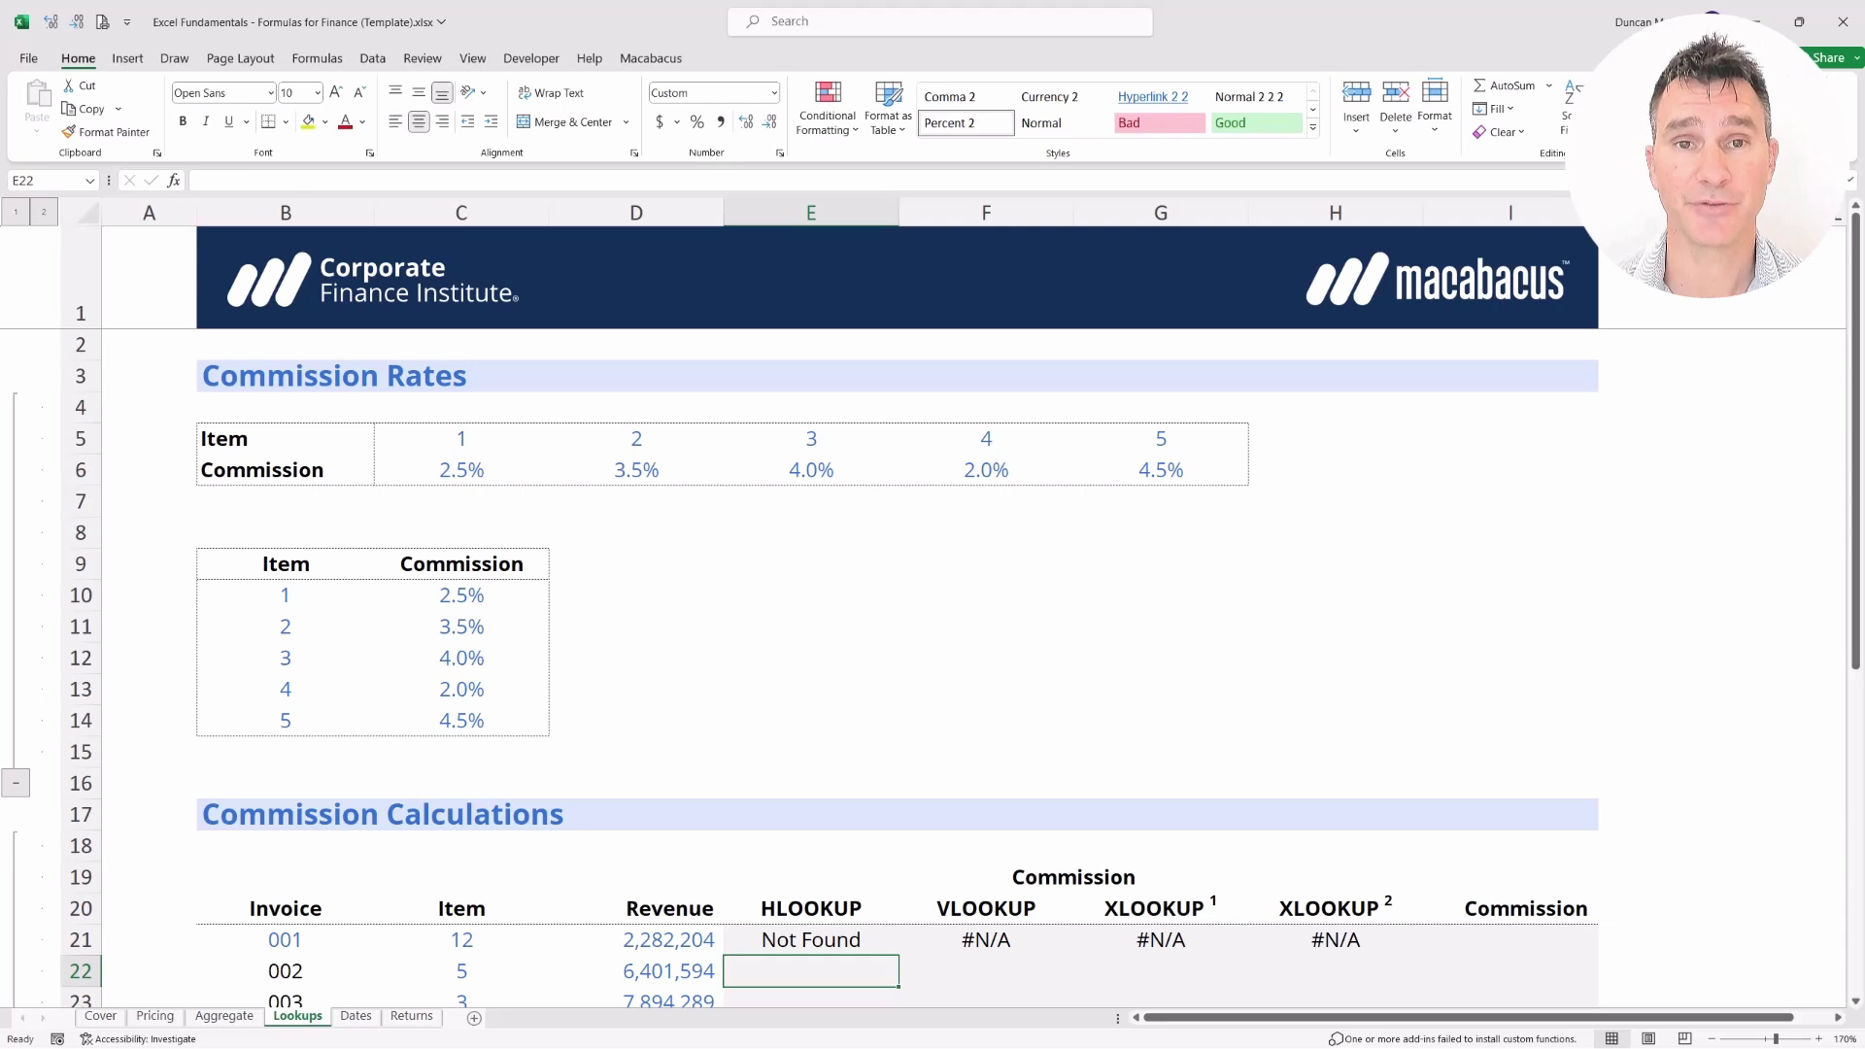
Wrap invoice 001's VLOOKUP formula in F21 in IFERROR with "Not Found" as the value returned on an error
{"action": "left_click", "coordinate": [986, 939]}
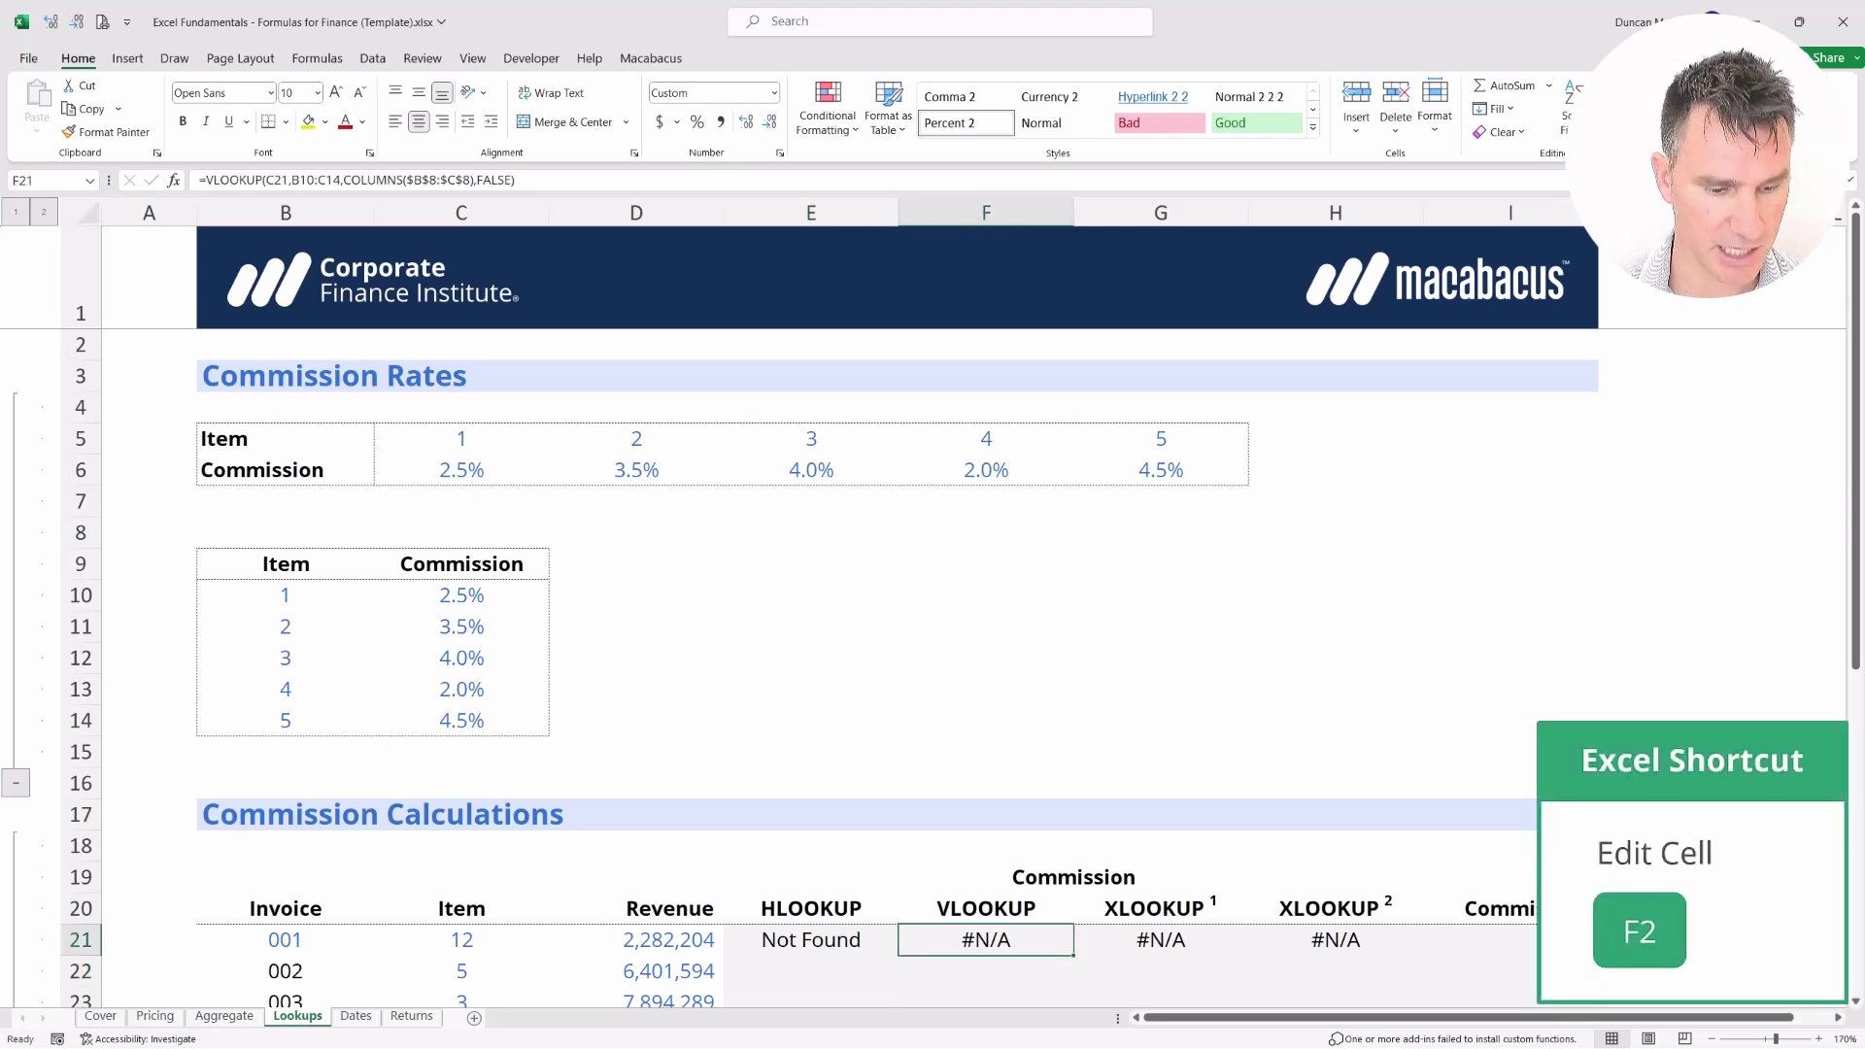
{"action": "key", "text": "F2"}
{"action": "key", "text": "Left"}
{"action": "key", "text": "Left"}
{"action": "key", "text": "Left"}
{"action": "key", "text": "Left"}
{"action": "key", "text": "Left"}
{"action": "key", "text": "Left"}
{"action": "key", "text": "Left"}
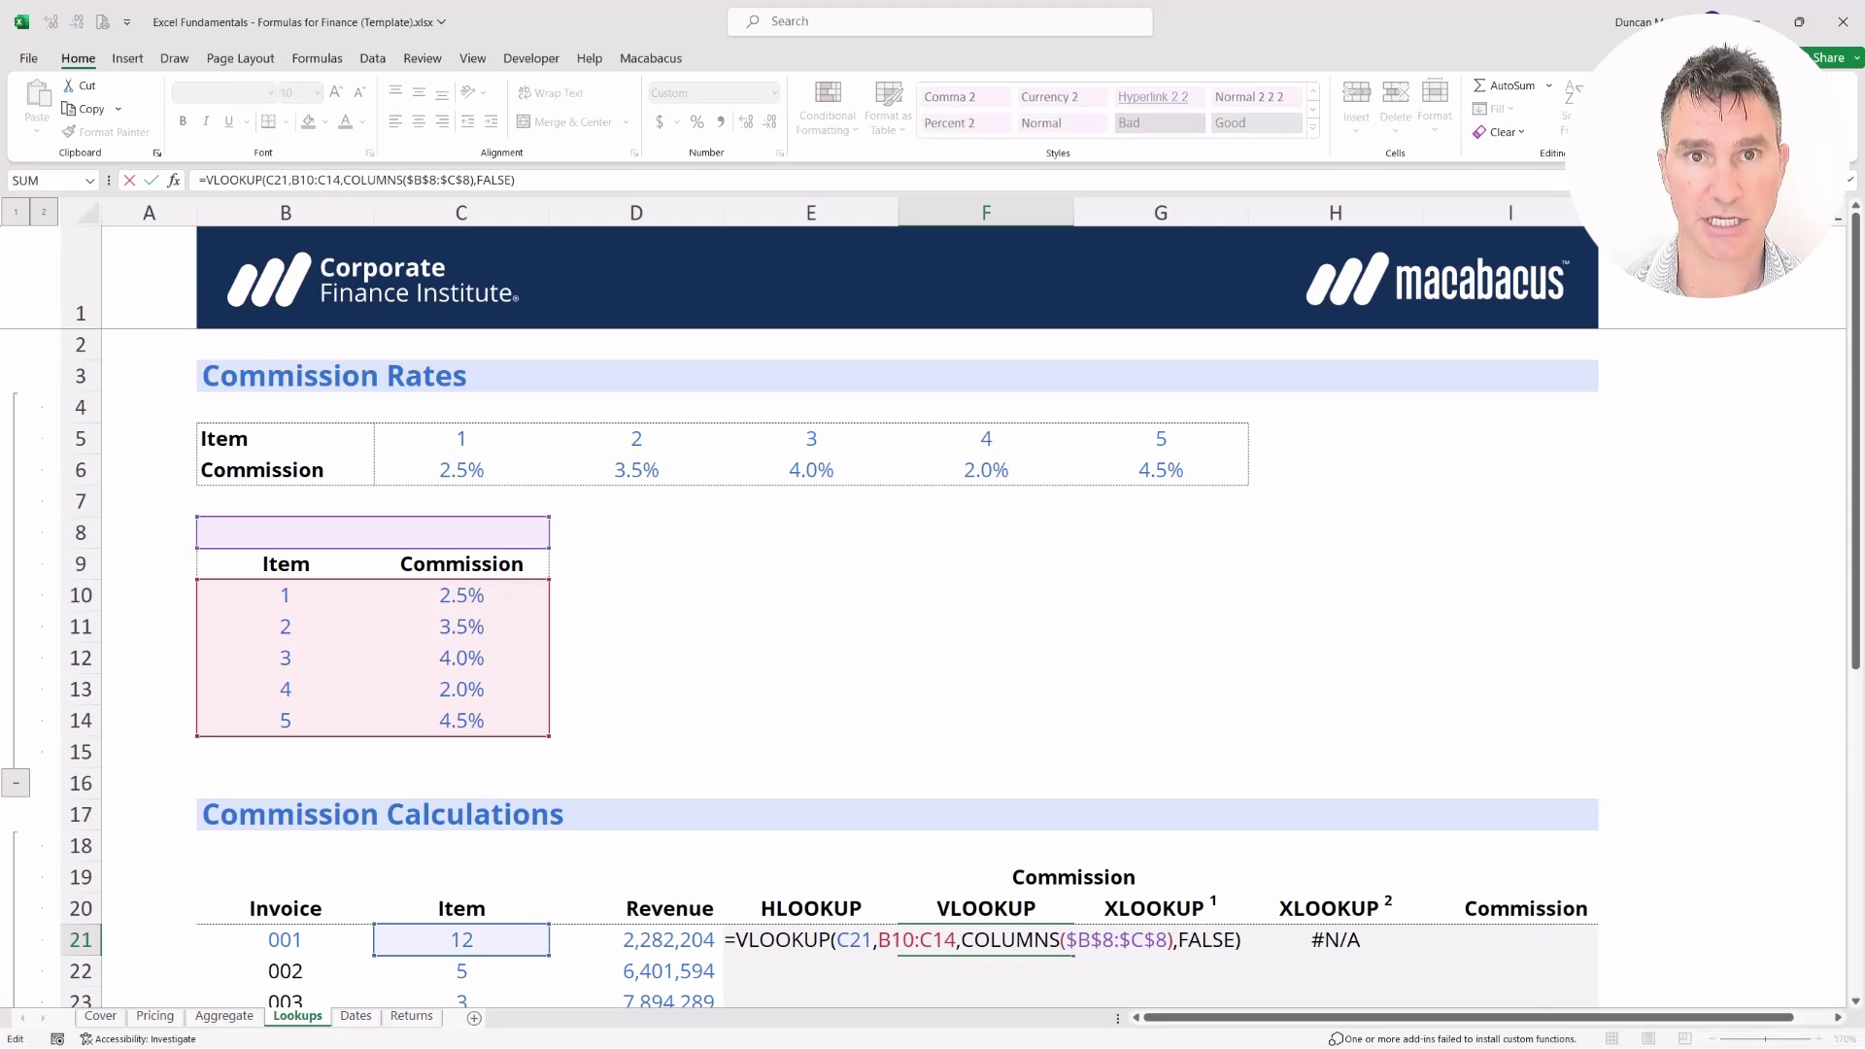
{"action": "type", "text": "IFE"}
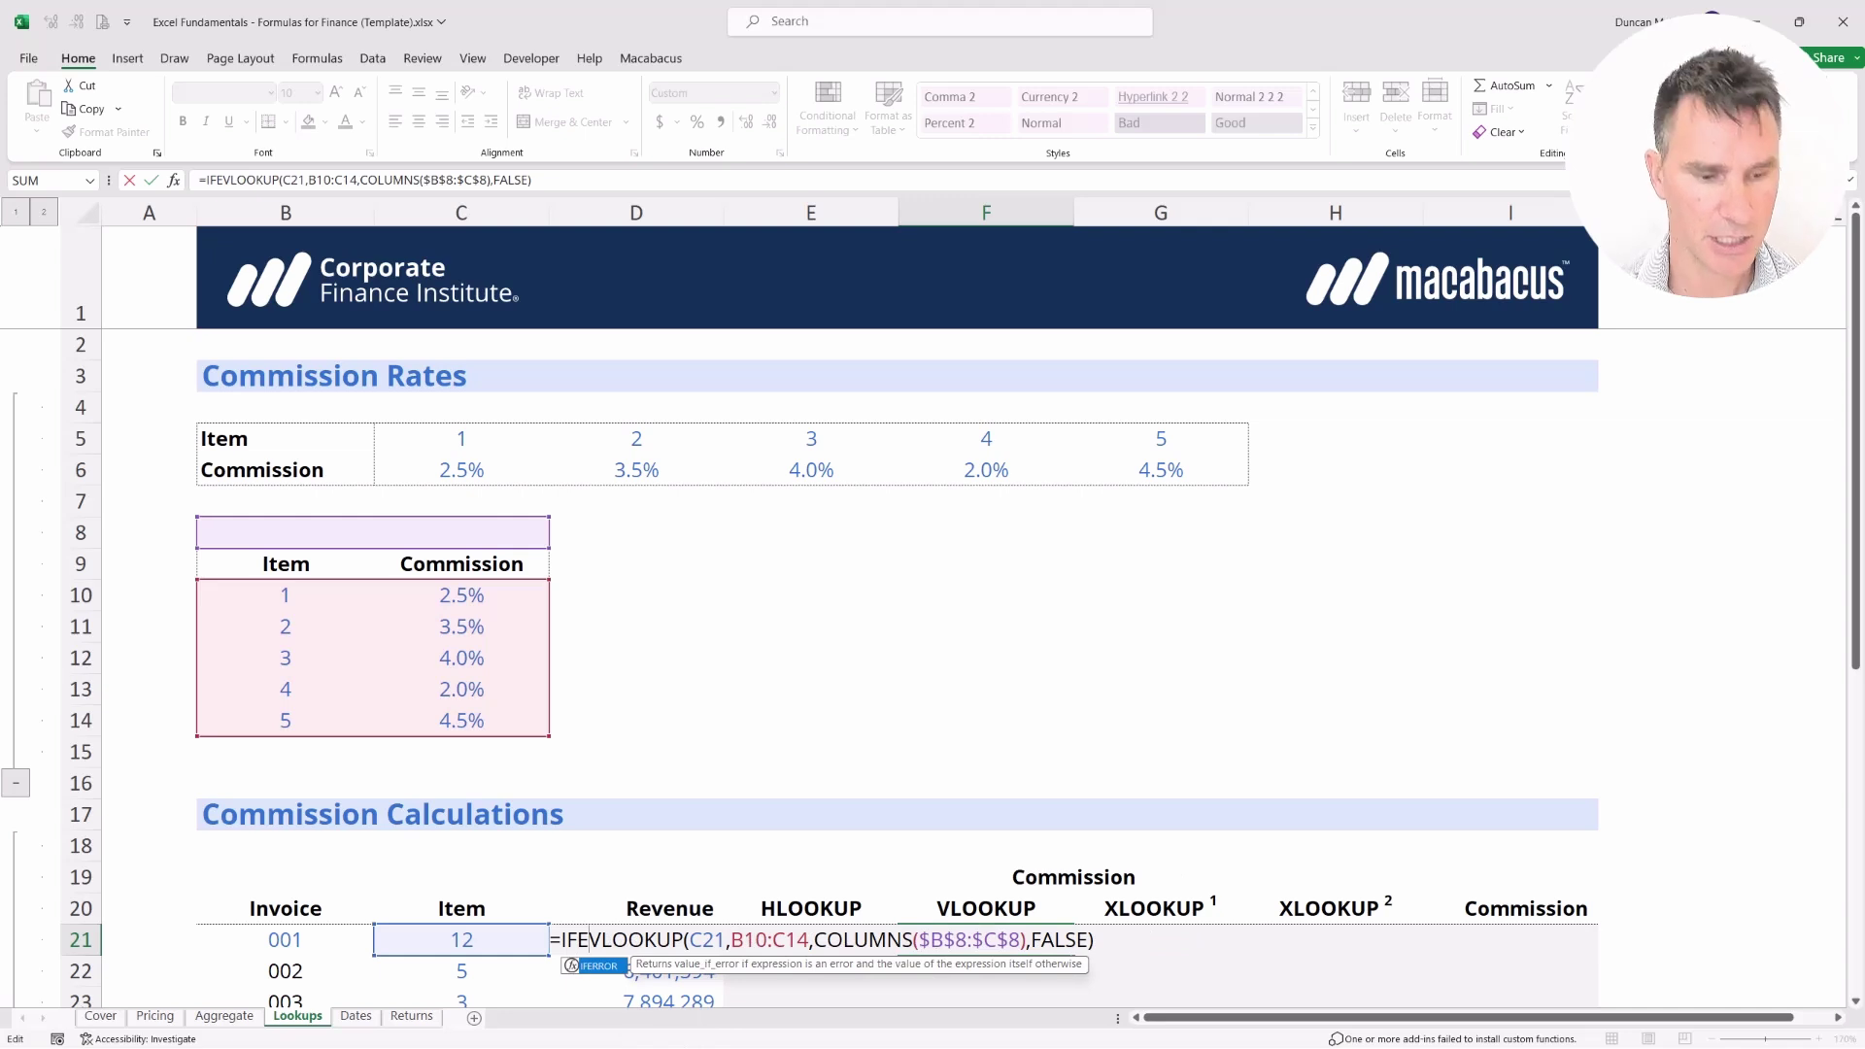
{"action": "key", "text": "Tab"}
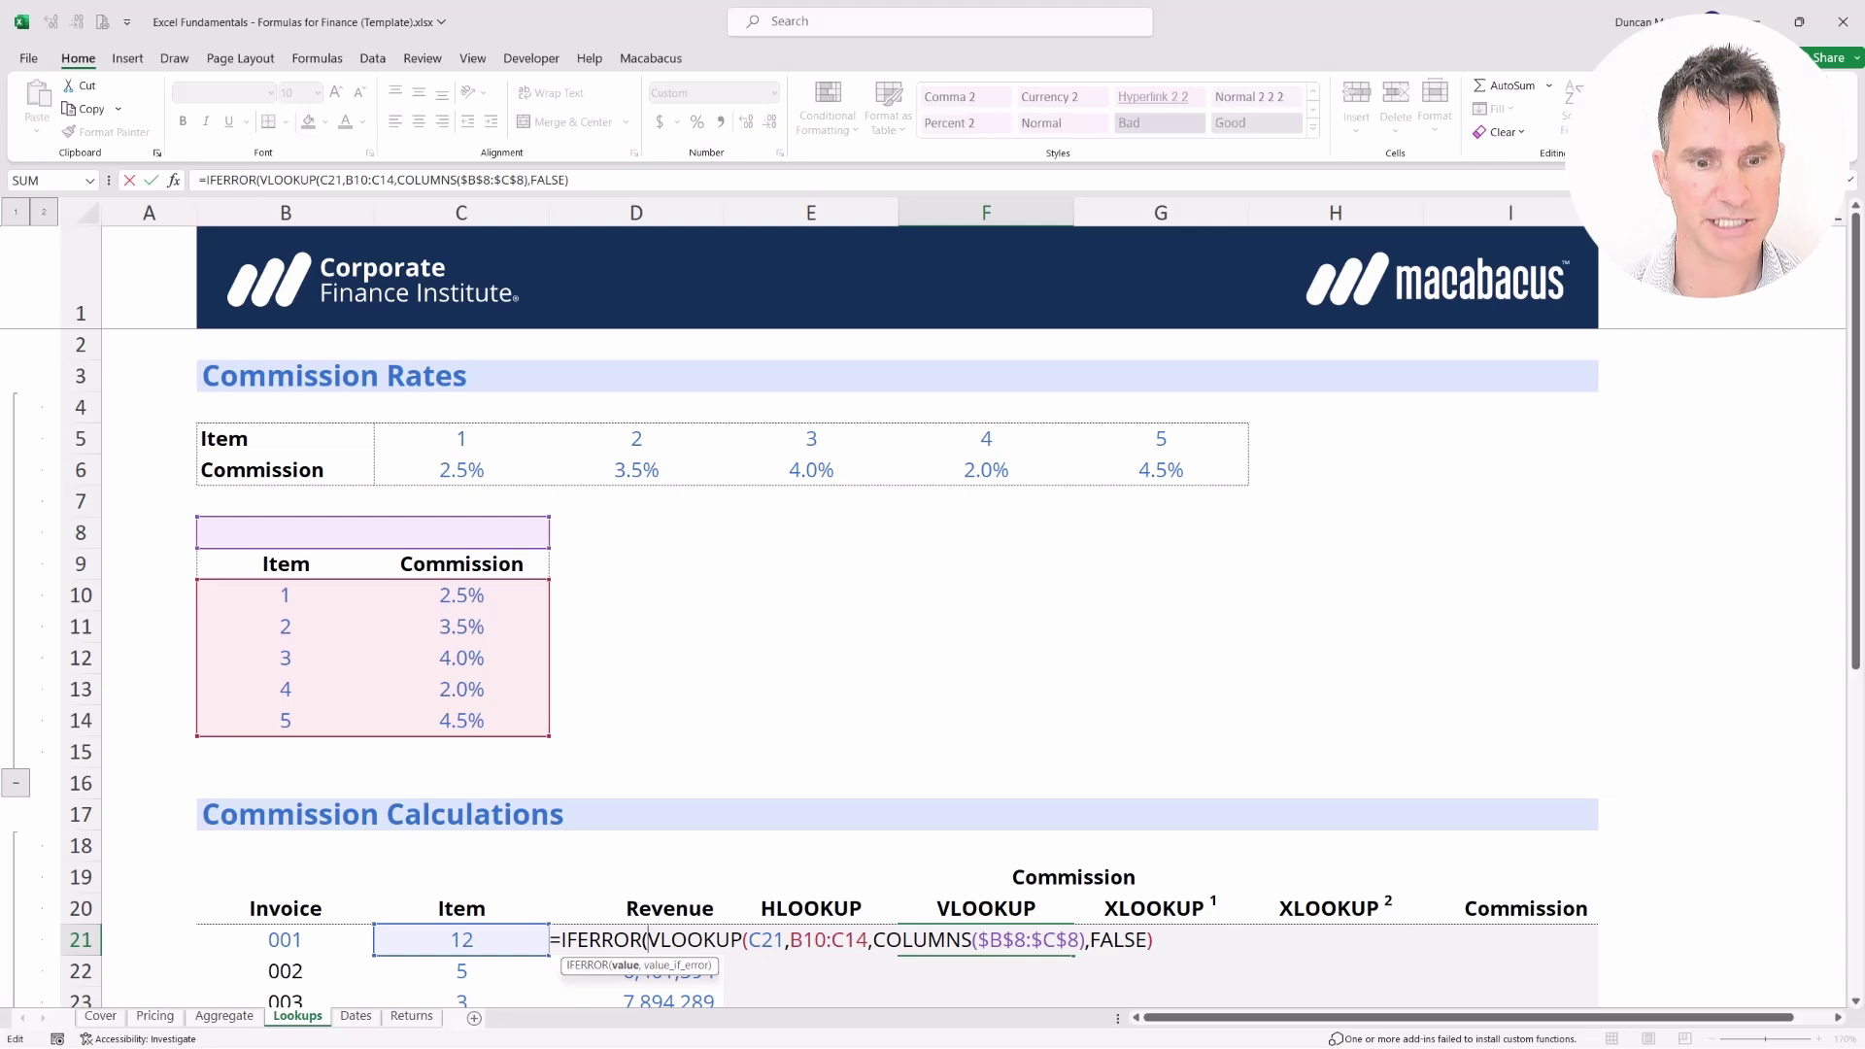
{"action": "key", "text": "Right"}
{"action": "key", "text": "Right"}
{"action": "key", "text": "Right"}
{"action": "key", "text": "Right"}
{"action": "key", "text": "Right"}
{"action": "key", "text": "Right"}
{"action": "key", "text": "Right"}
{"action": "key", "text": "Right"}
{"action": "key", "text": "Right"}
{"action": "key", "text": "Right"}
{"action": "key", "text": "Right"}
{"action": "key", "text": "Right"}
{"action": "key", "text": "Right"}
{"action": "key", "text": "Right"}
{"action": "key", "text": "Right"}
{"action": "key", "text": "Right"}
{"action": "key", "text": "Right"}
{"action": "key", "text": "Right"}
{"action": "key", "text": "Right"}
{"action": "key", "text": "Right"}
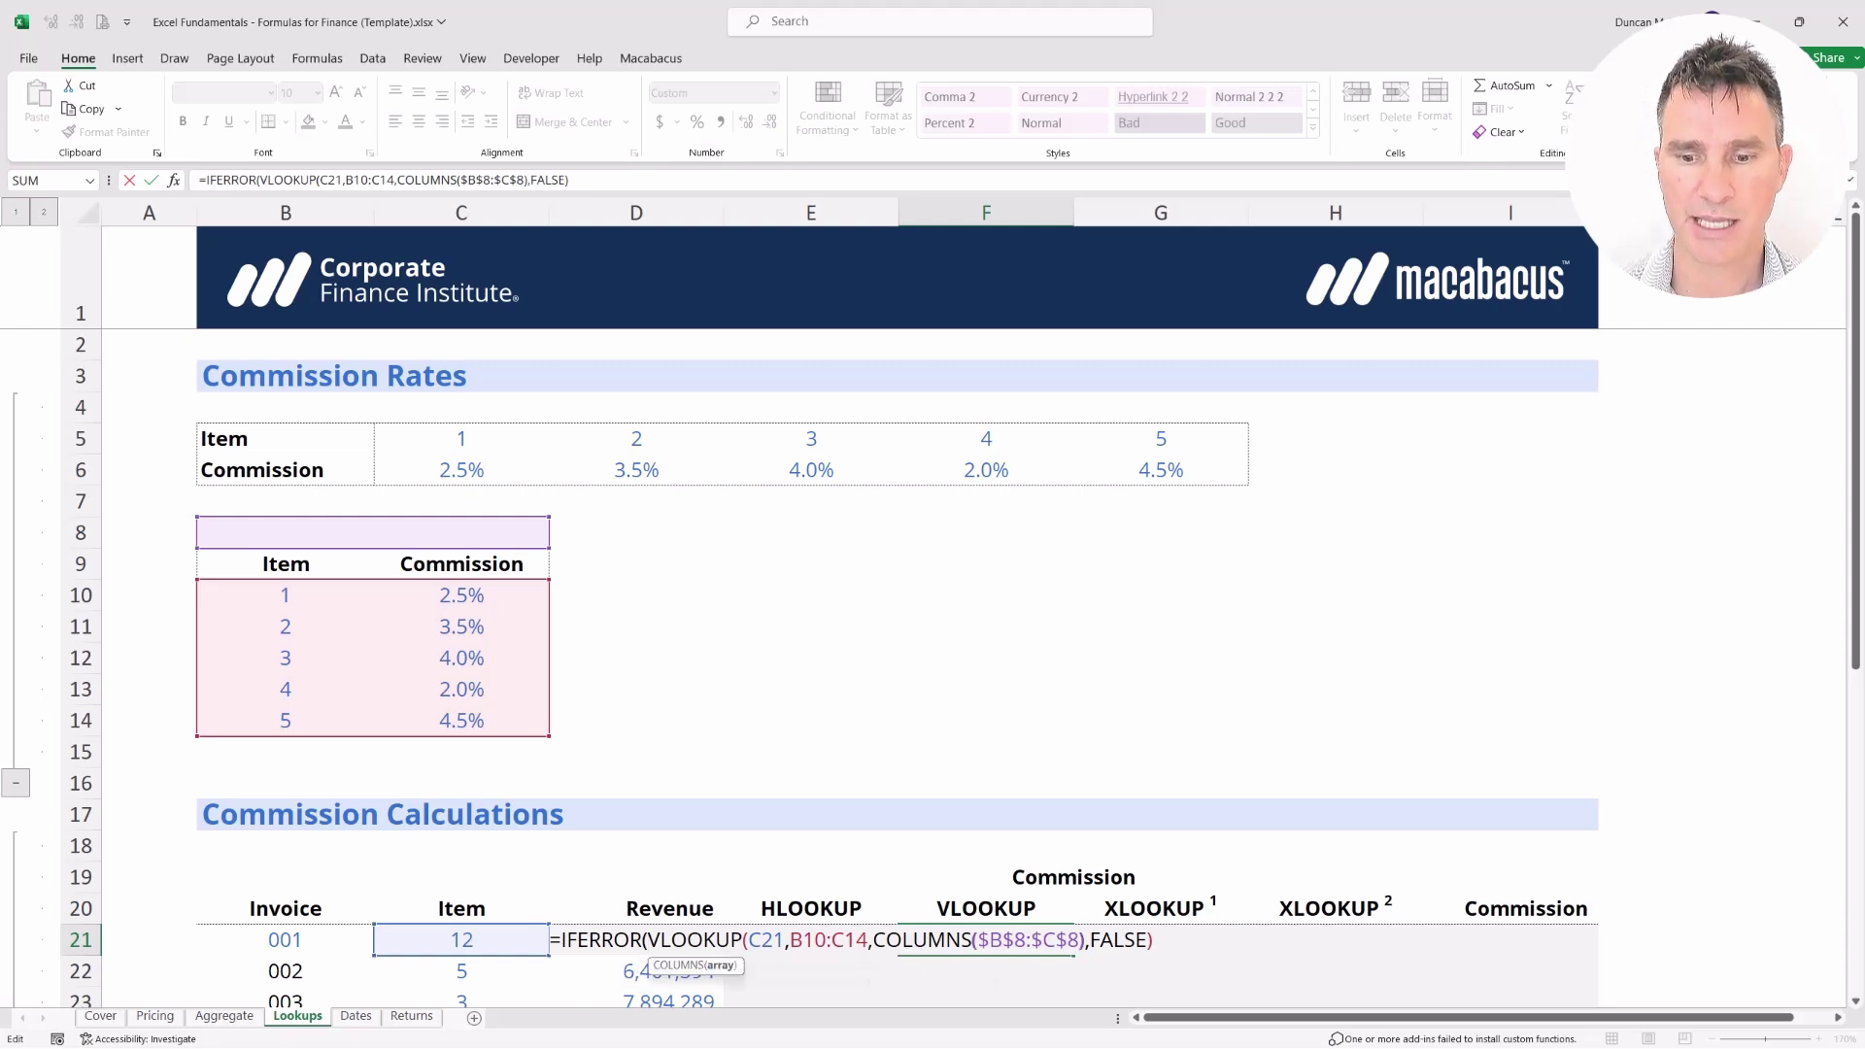
{"action": "type", "text": ","}
{"action": "key", "text": "Caps_Lock"}
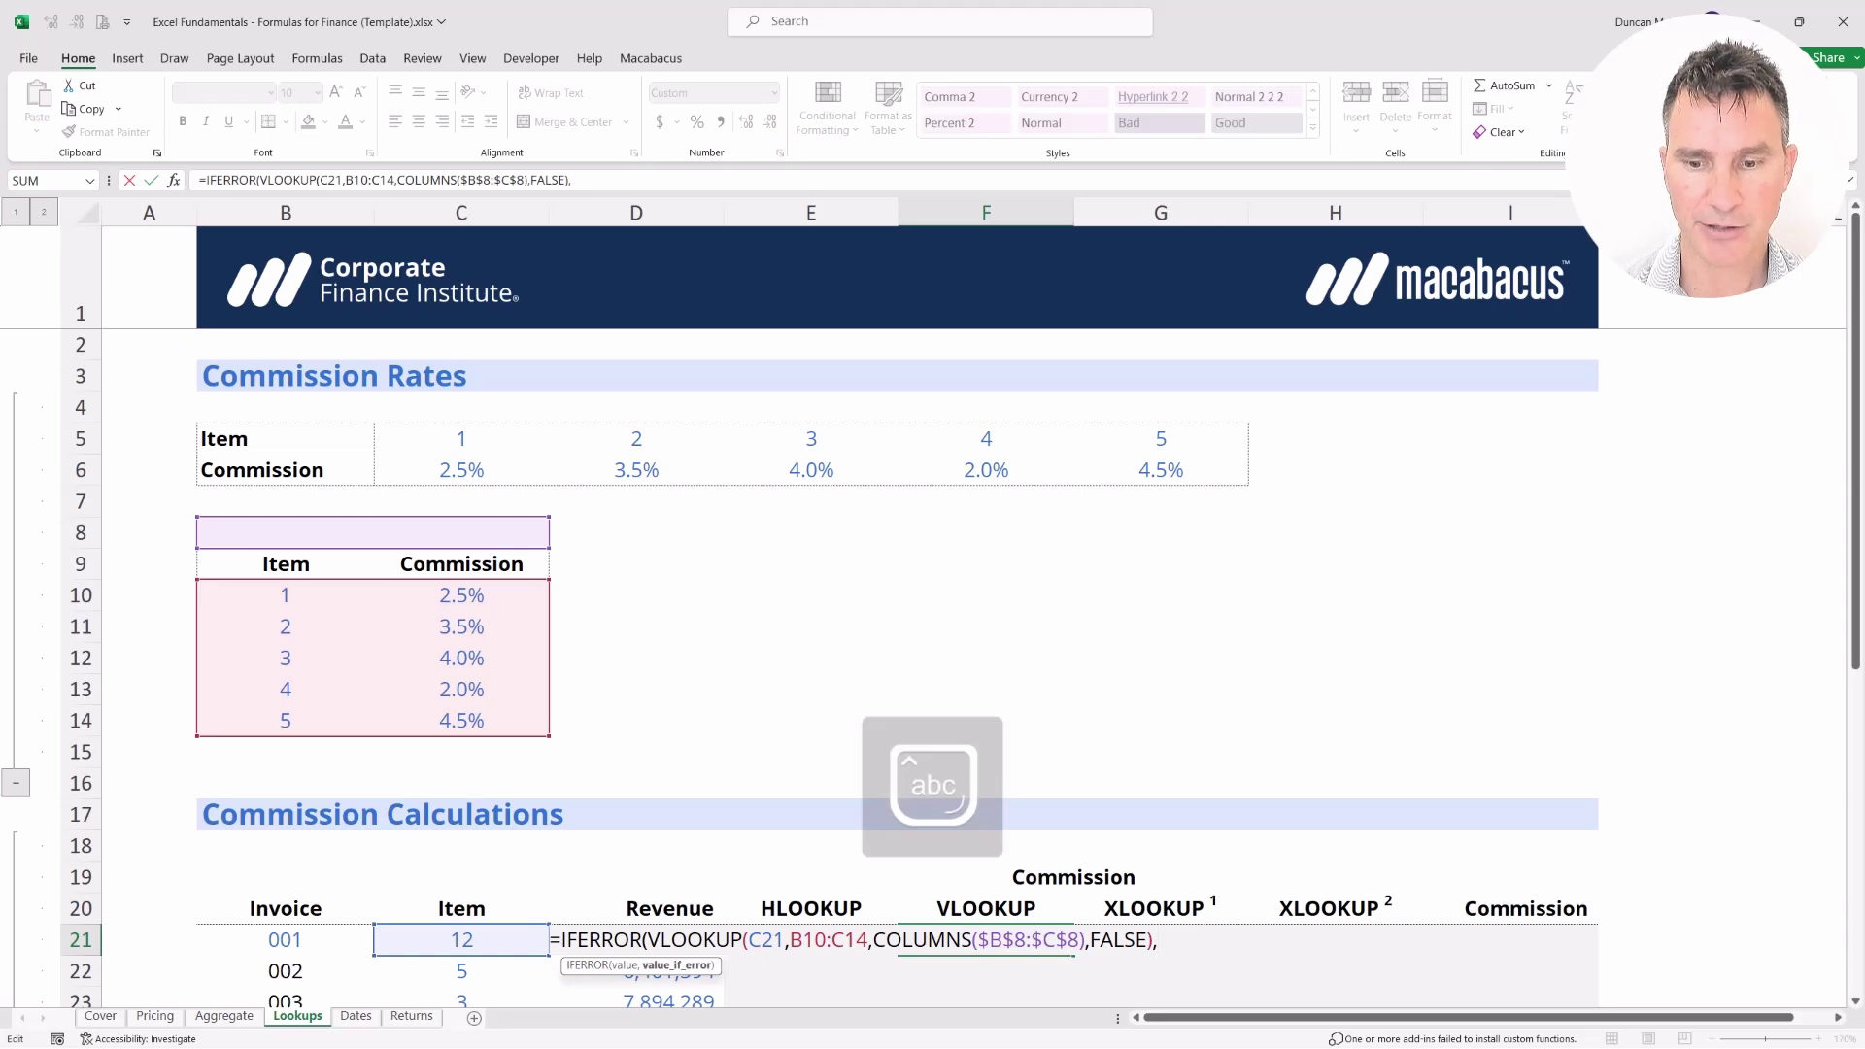
{"action": "type", "text": "\""}
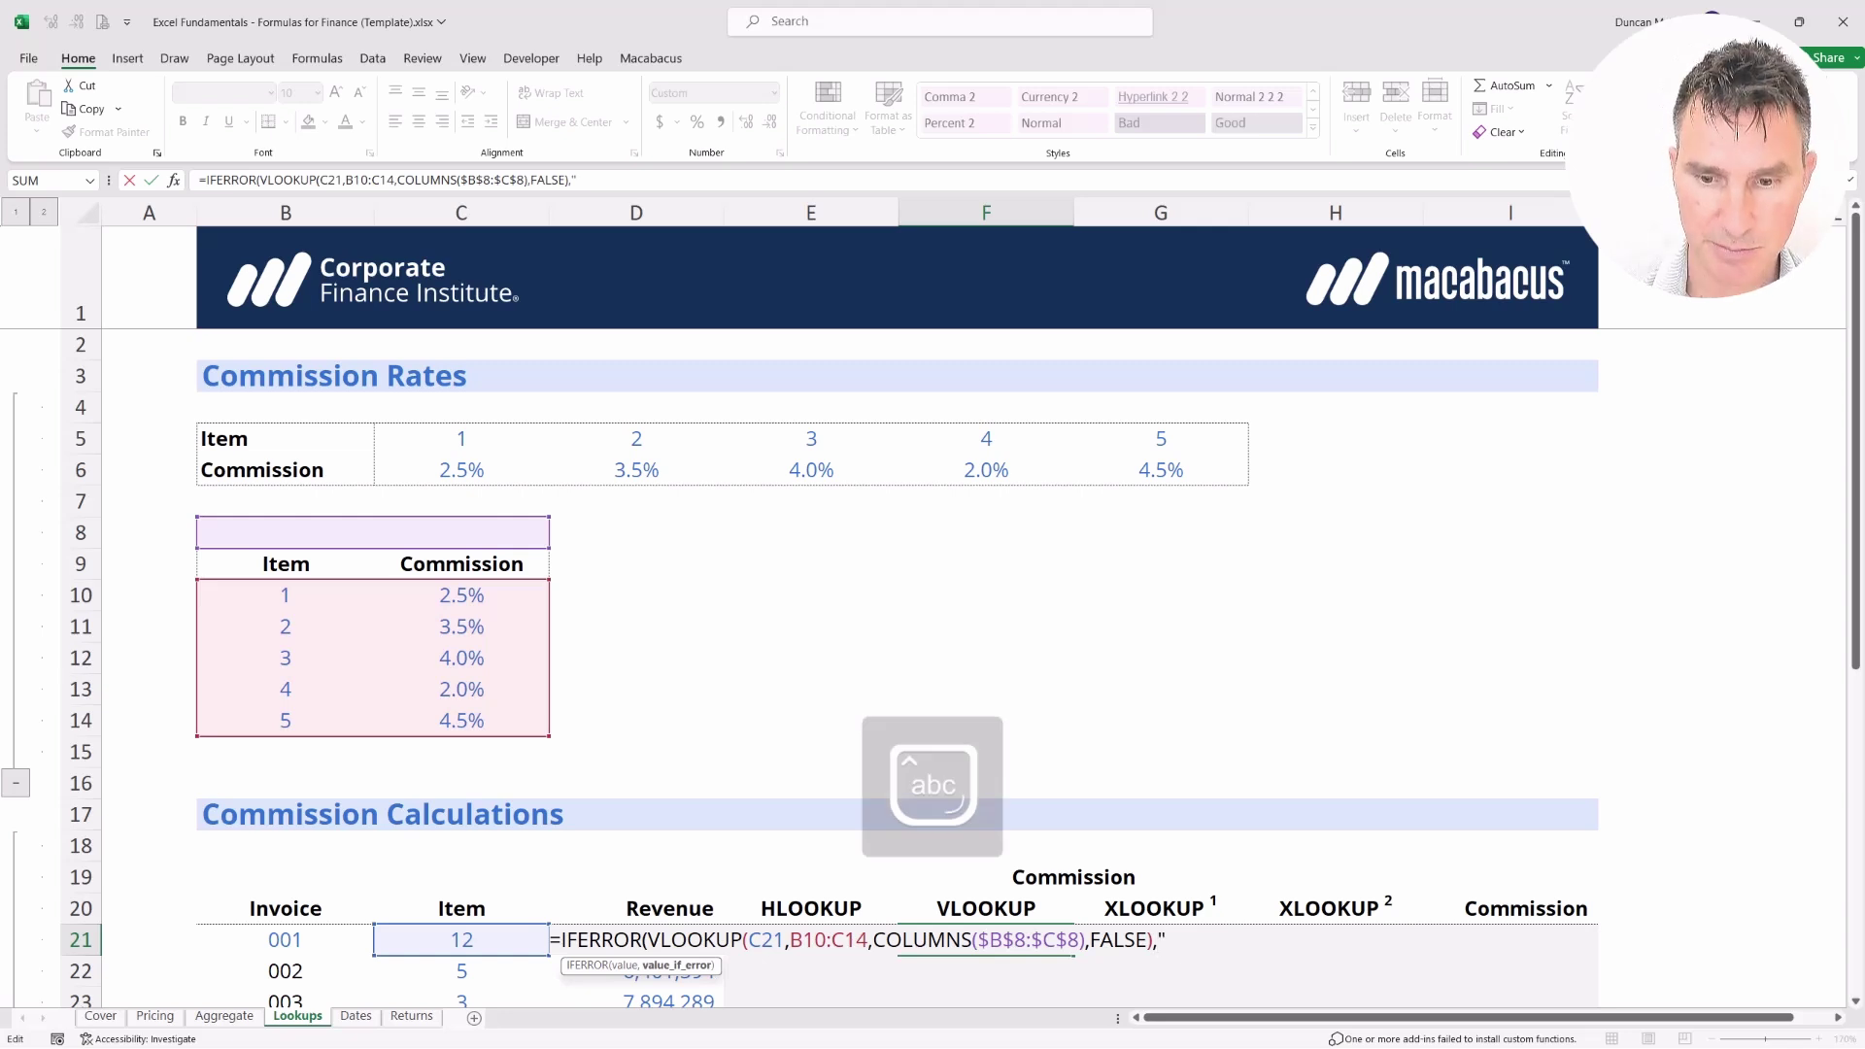
{"action": "type", "text": "Not Fou"}
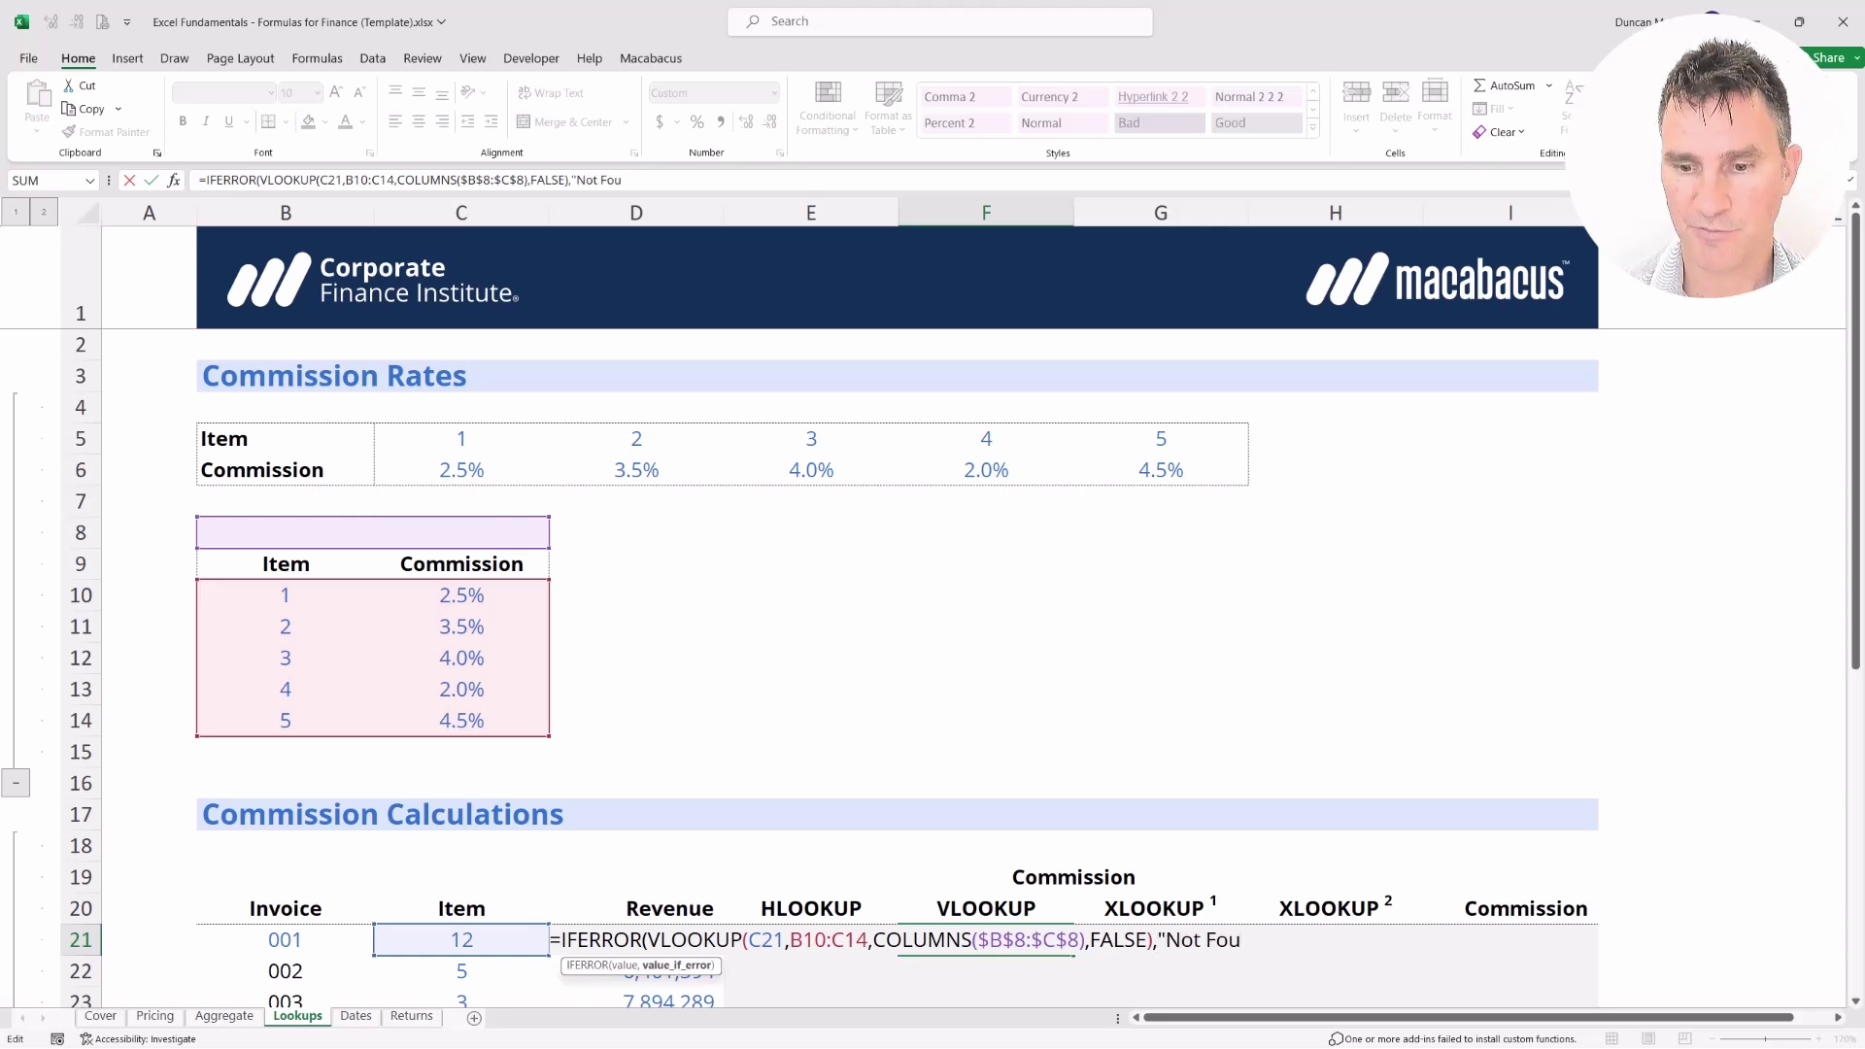
{"action": "type", "text": "nd\")"}
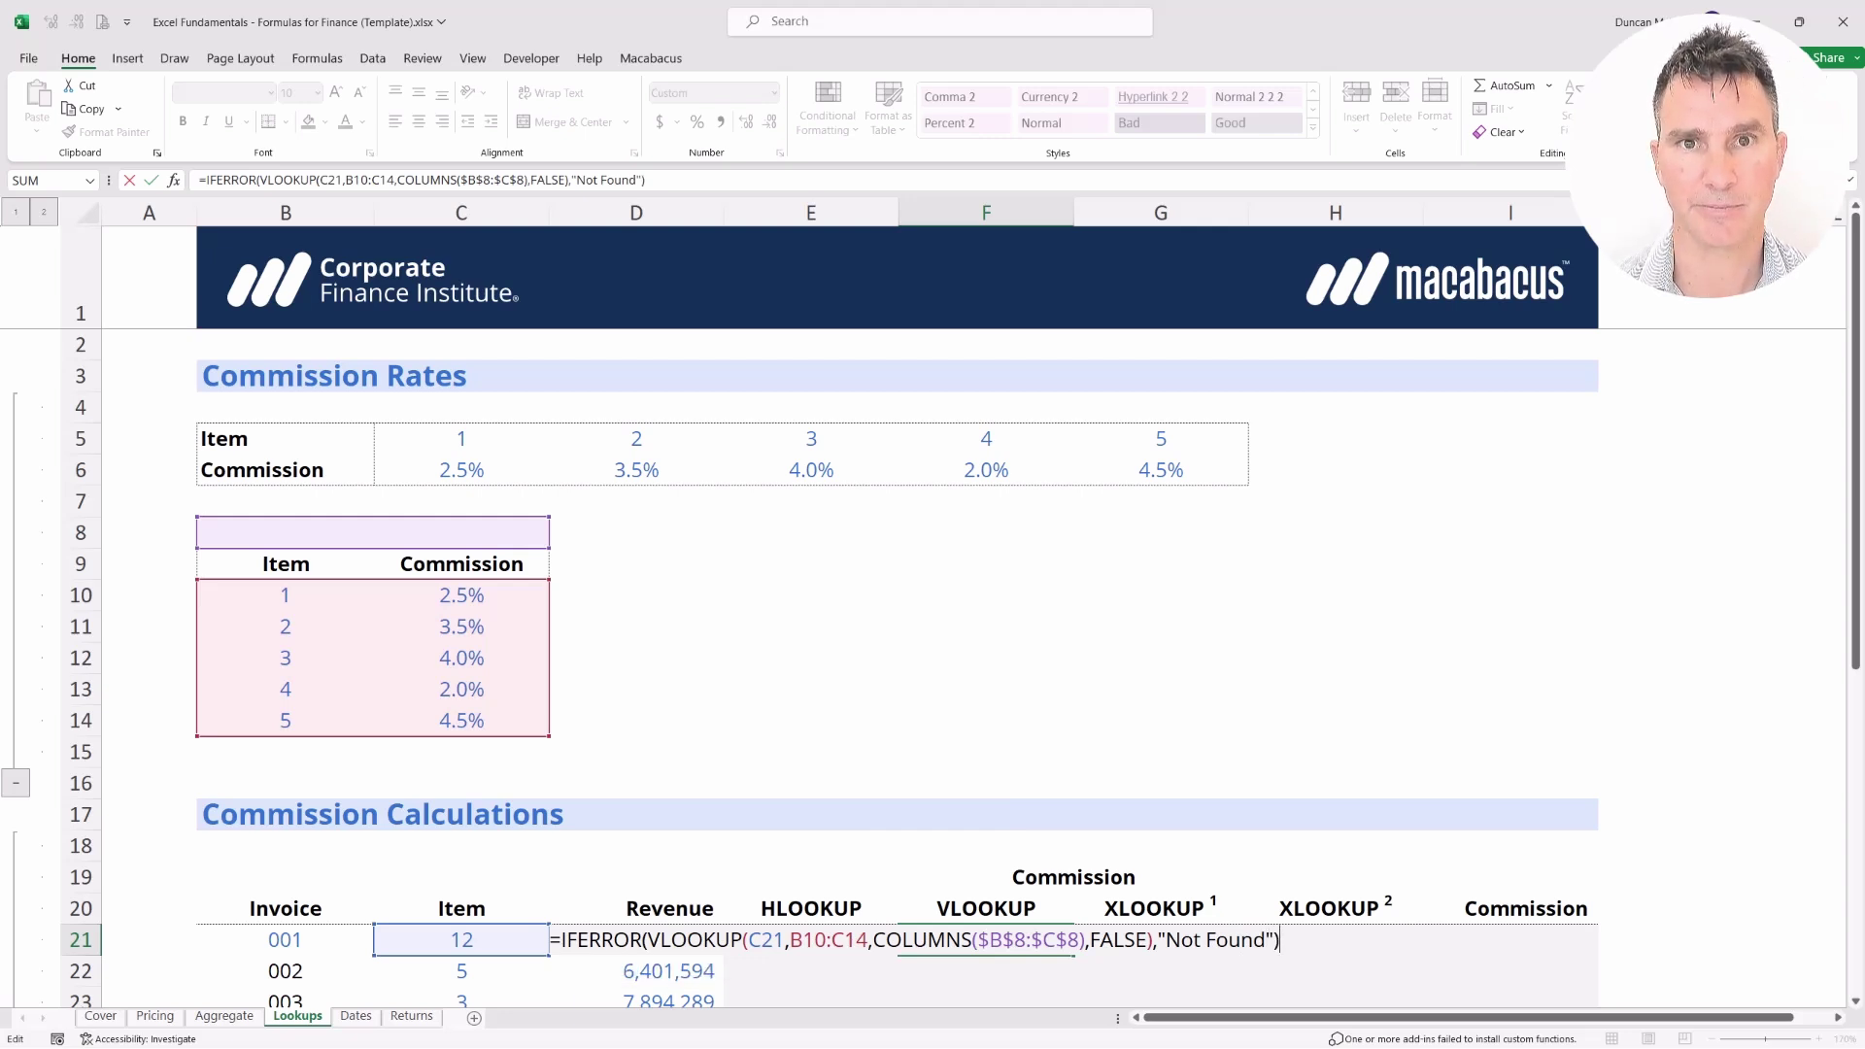
{"action": "key", "text": "Return"}
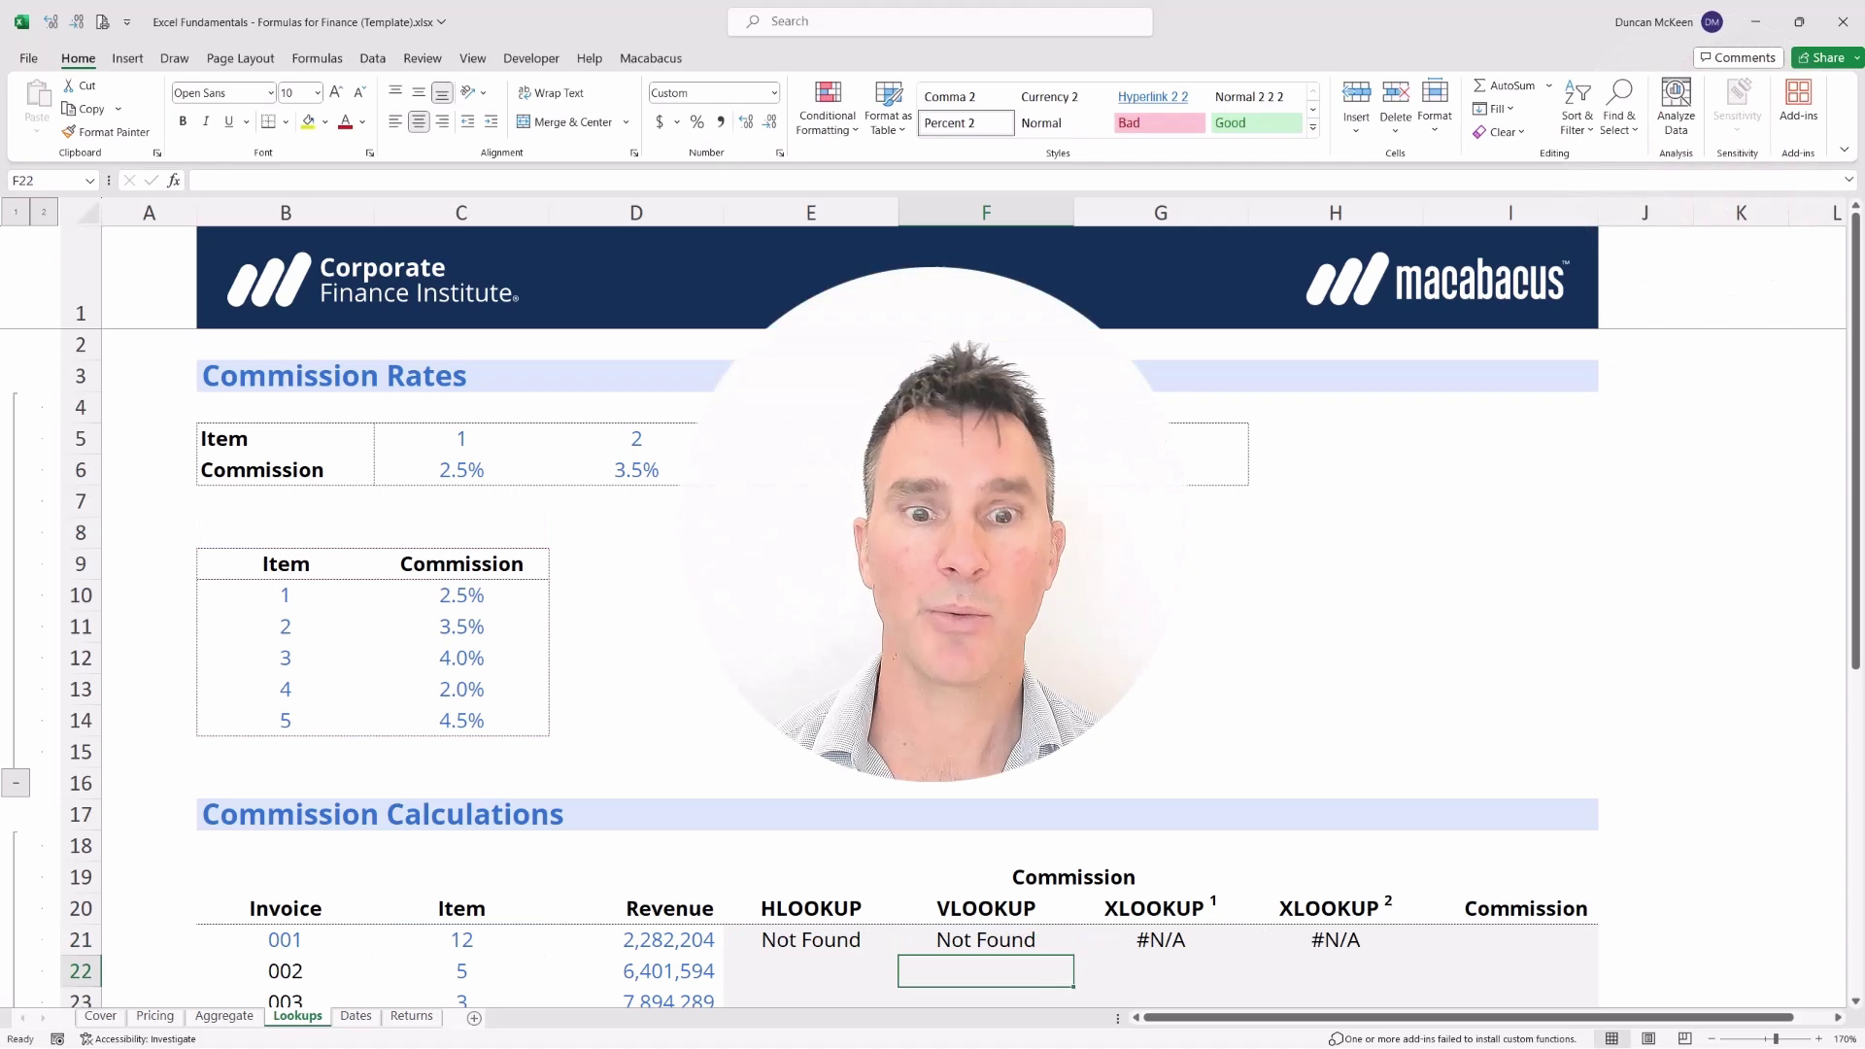
Examine the HLOOKUP and VLOOKUP results in E20:F21 and the IFERROR formula in E21
{"action": "left_click", "coordinate": [986, 909]}
{"action": "left_click", "coordinate": [811, 909]}
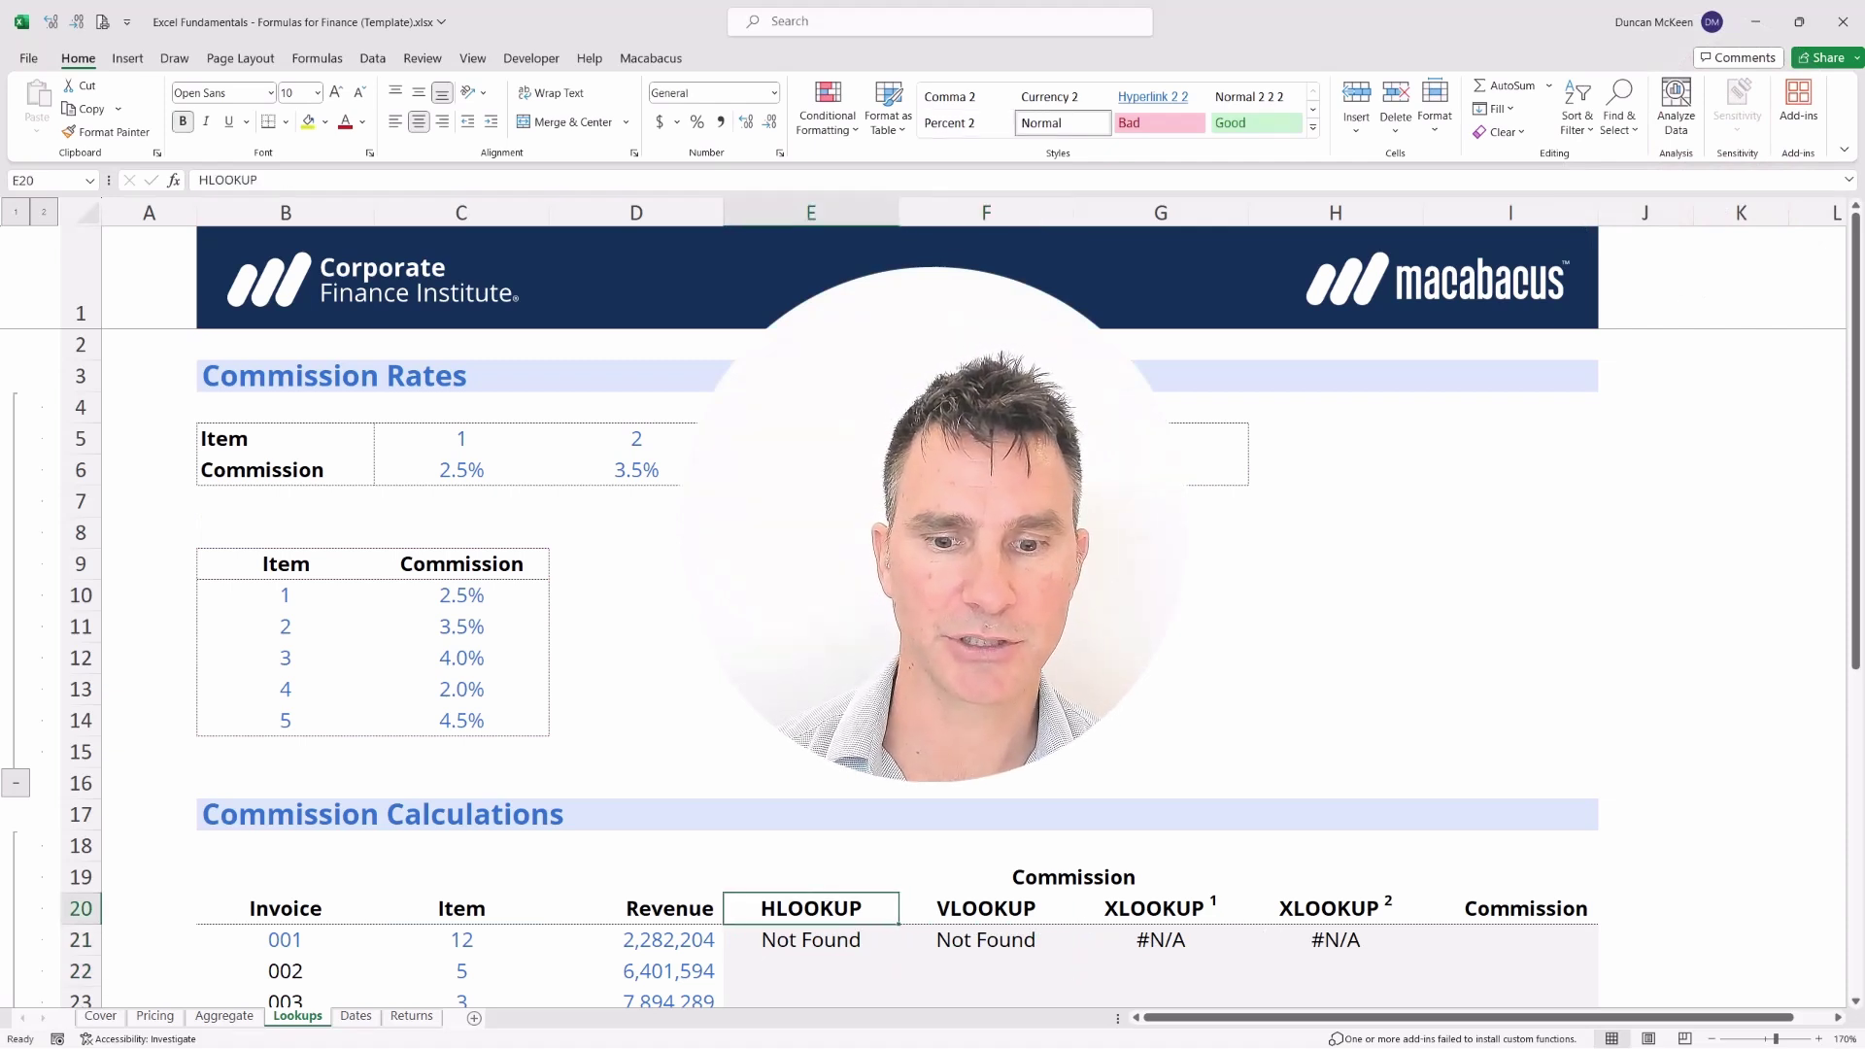
{"action": "key", "text": "shift+Right"}
{"action": "key", "text": "shift+Down"}
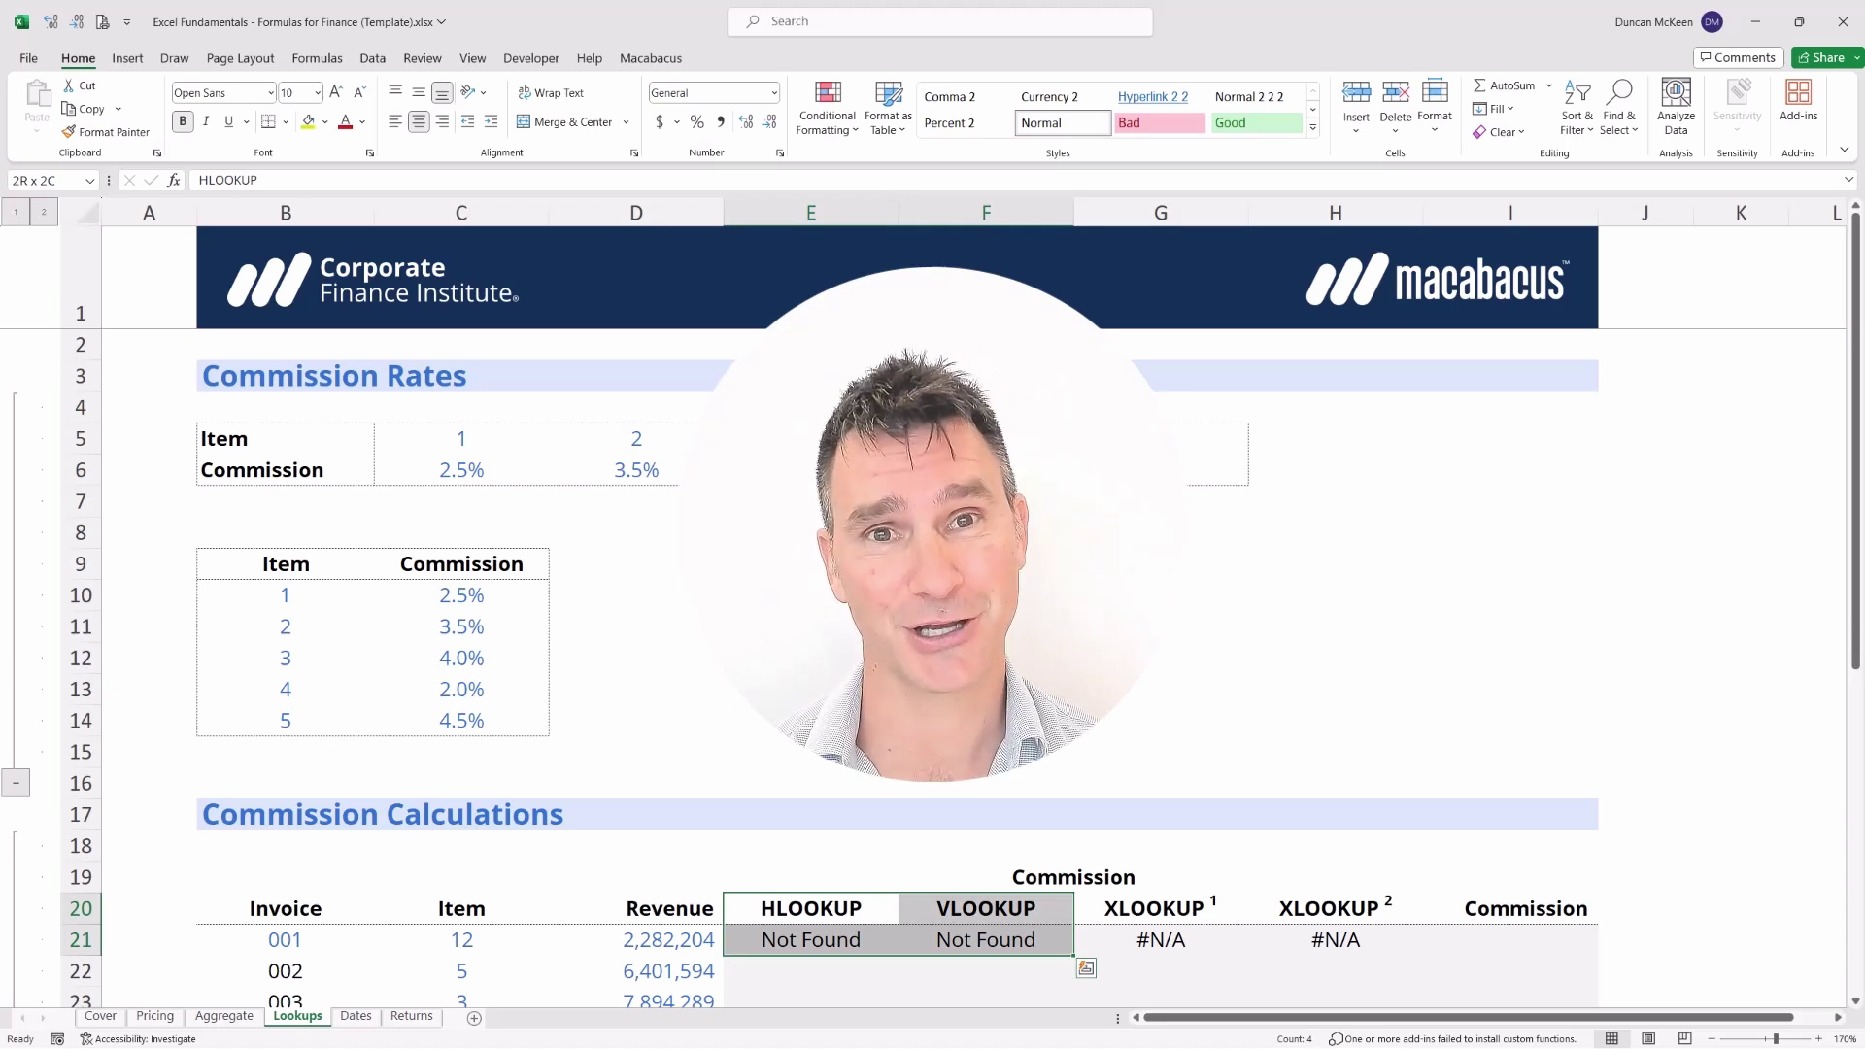
{"action": "key", "text": "Down"}
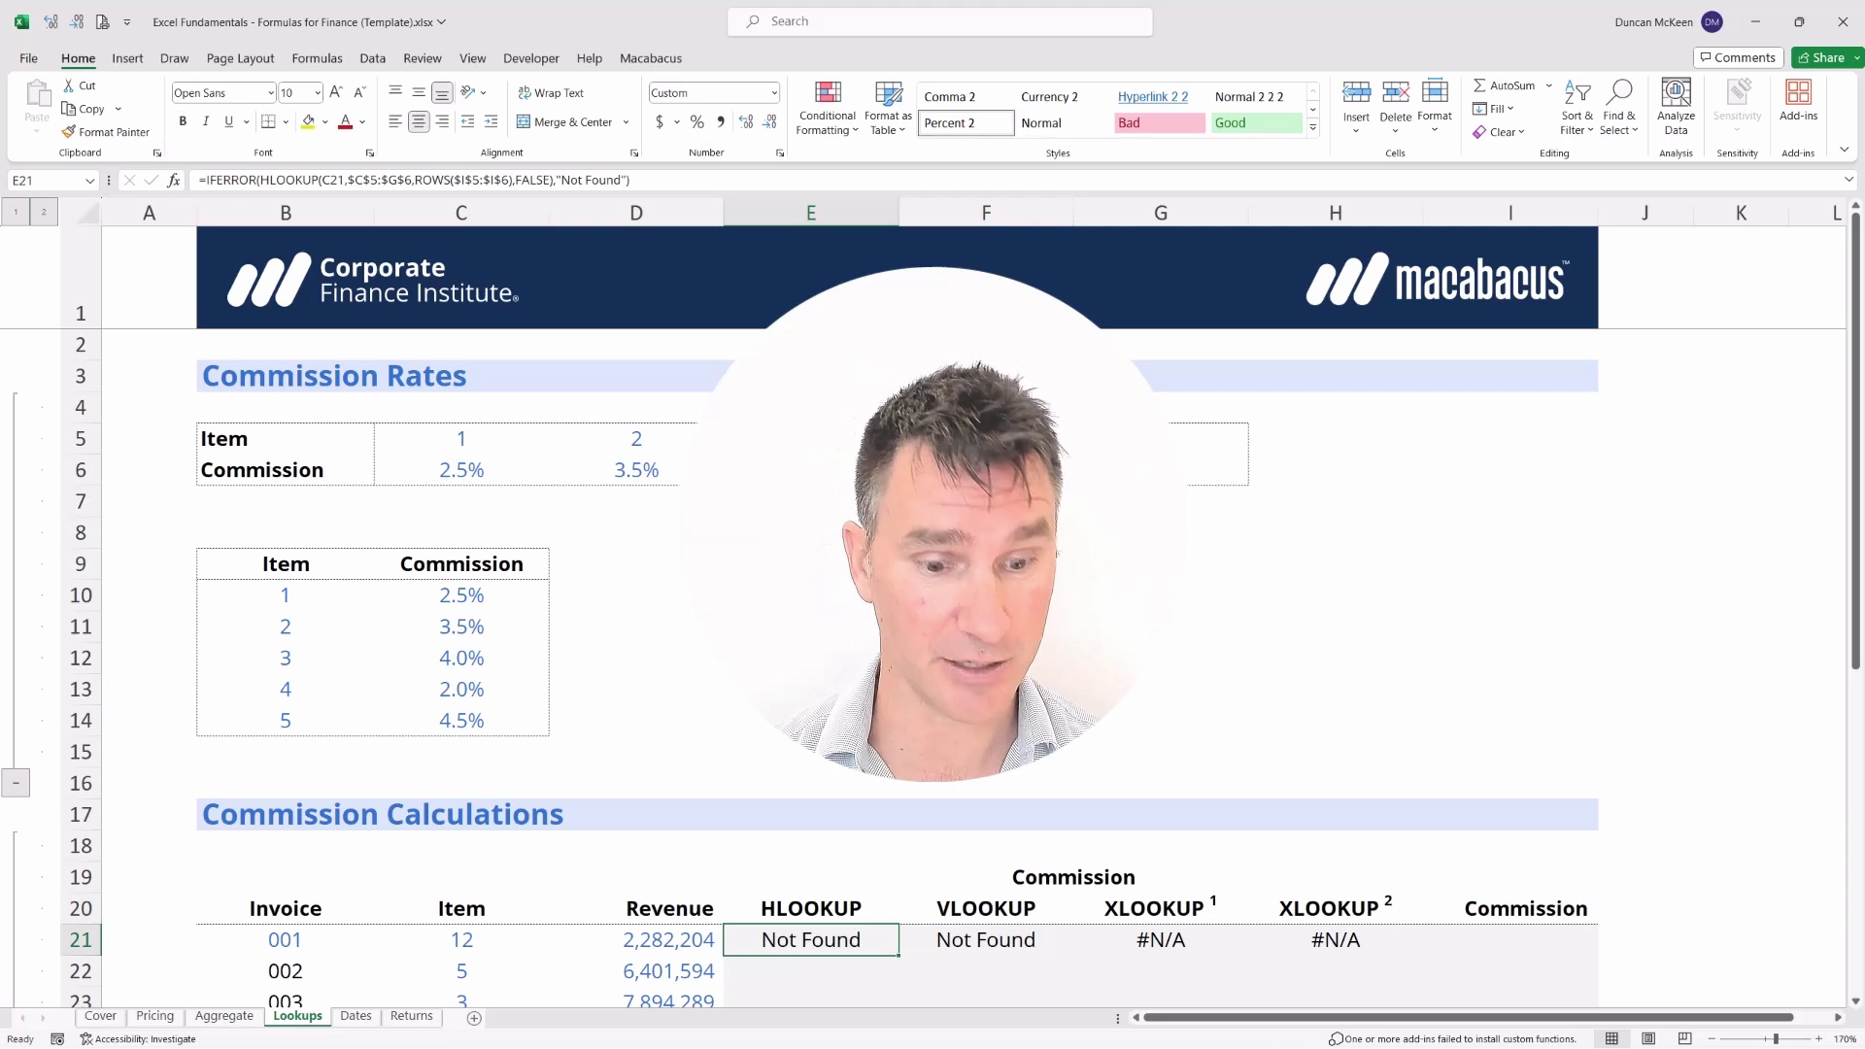
{"action": "key", "text": "F2"}
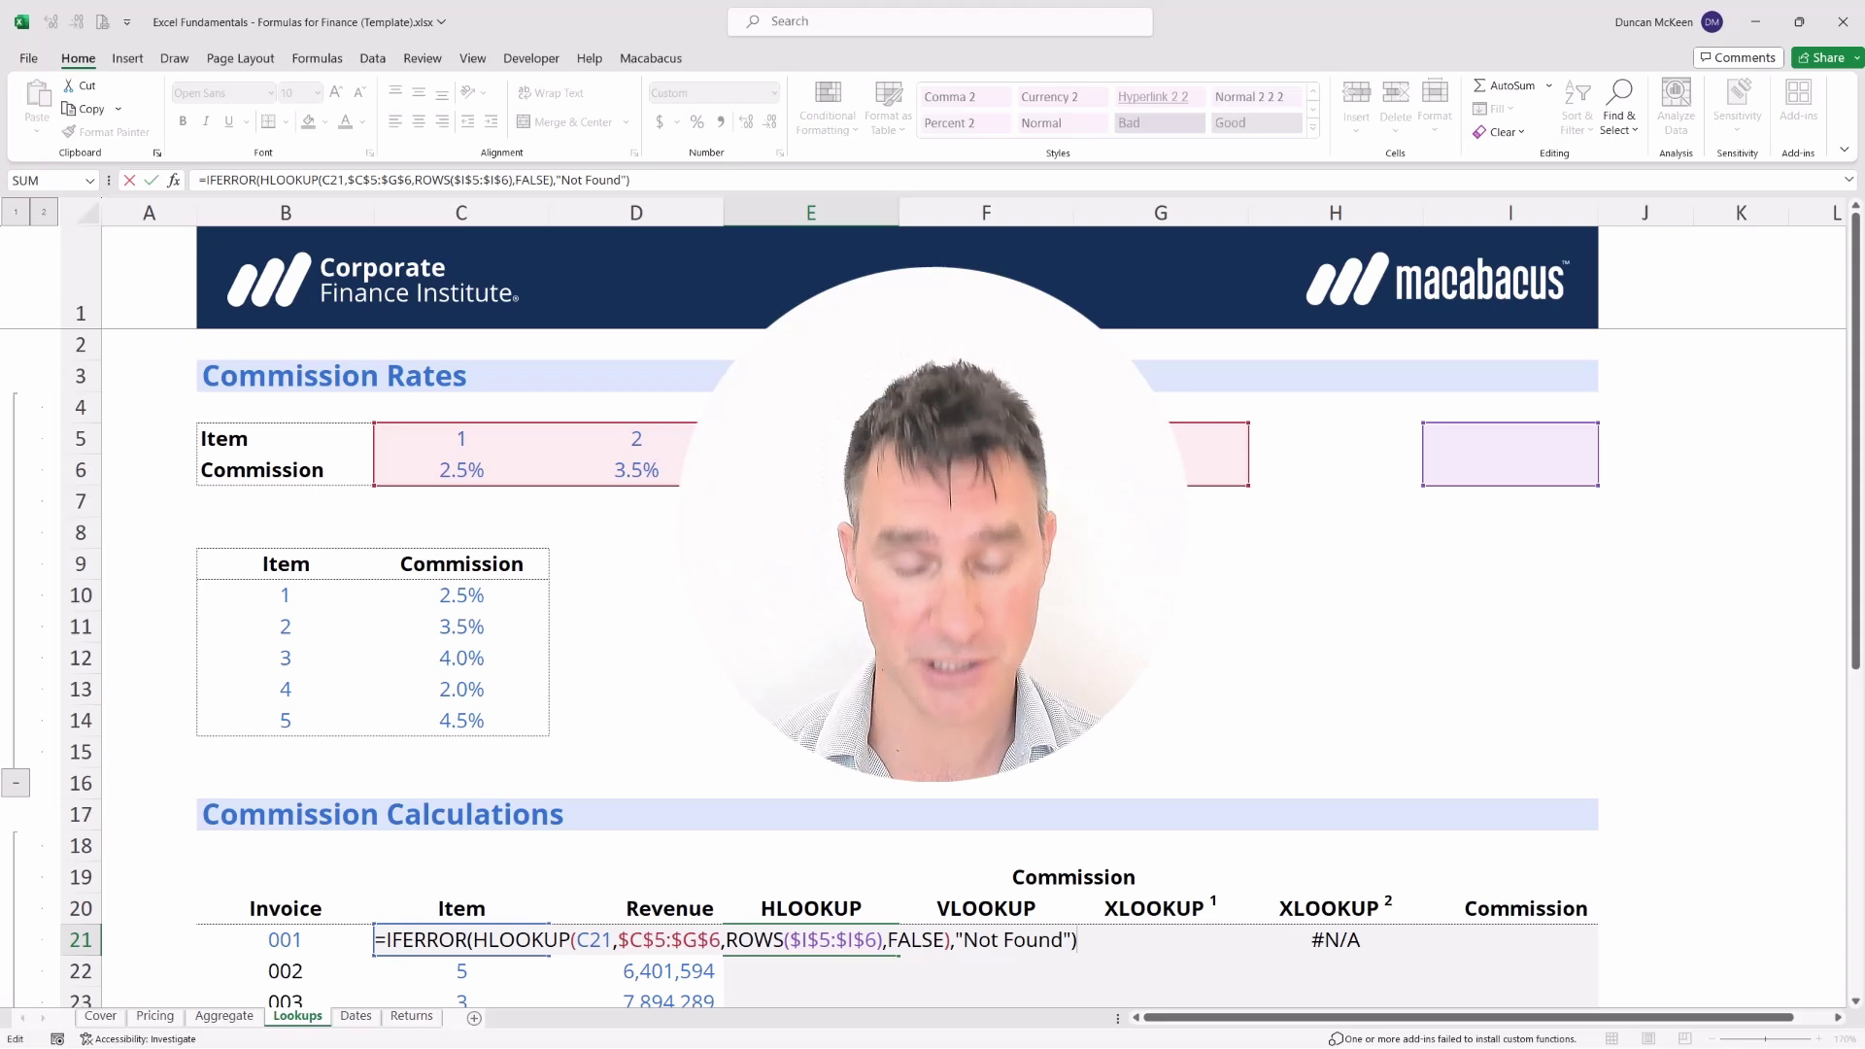
{"action": "key", "text": "Return"}
{"action": "key", "text": "Up"}
{"action": "key", "text": "Up"}
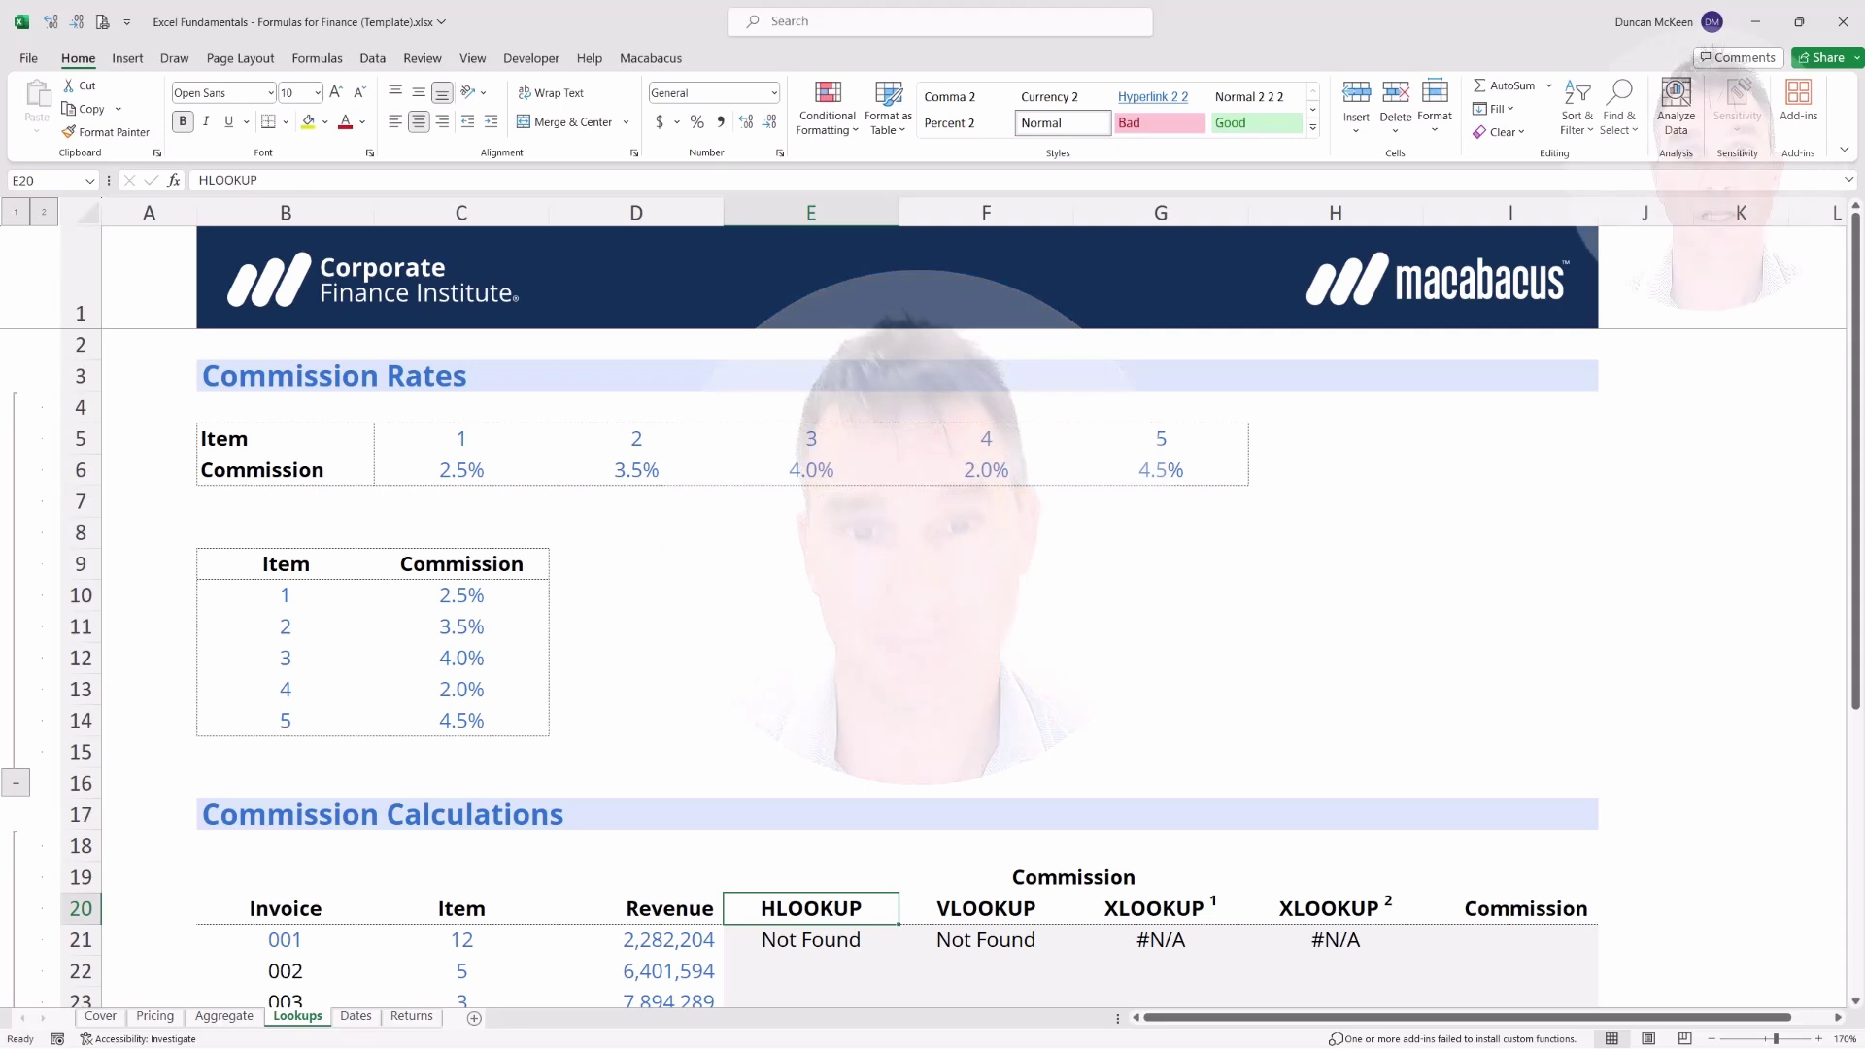
Add "Not Found" as the if_not_found argument of invoice 001's first XLOOKUP formula in G21
{"action": "key", "text": "Right"}
{"action": "key", "text": "Right"}
{"action": "key", "text": "shift+Down"}
{"action": "key", "text": "shift+Up"}
{"action": "key", "text": "shift+Down"}
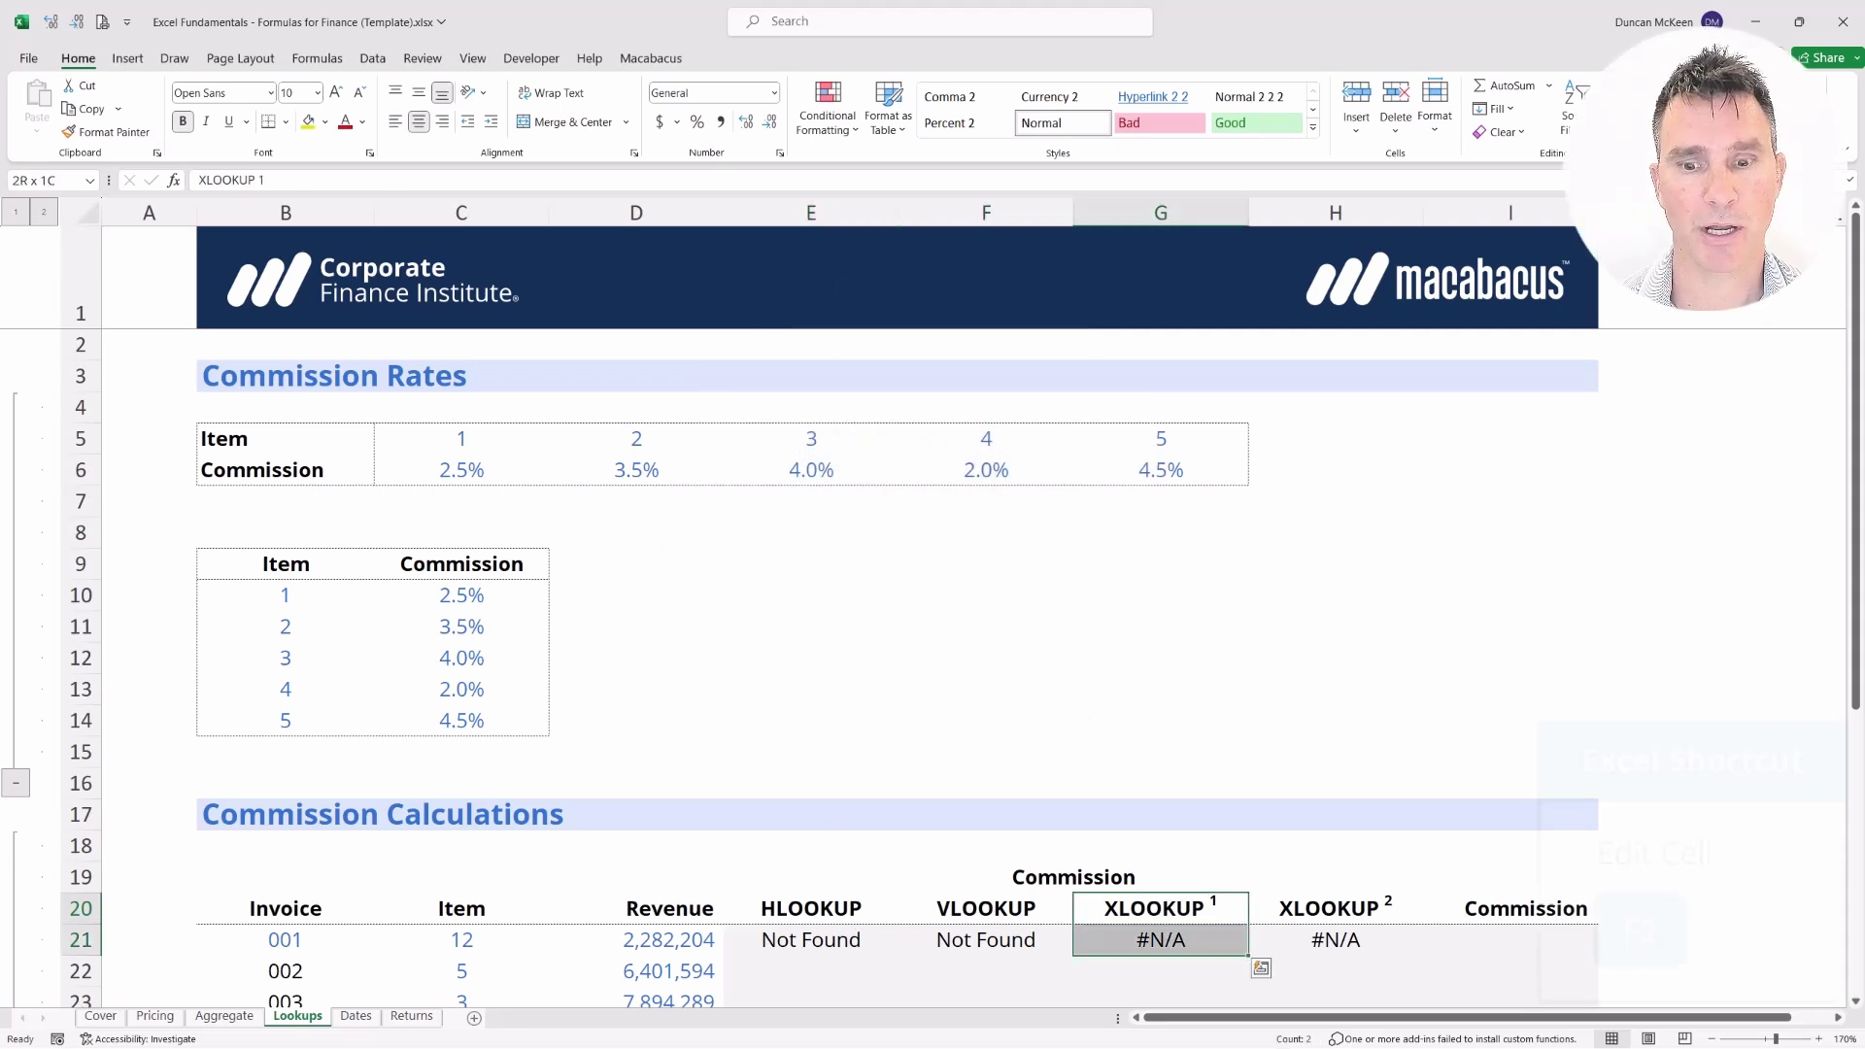
{"action": "key", "text": "Down"}
{"action": "key", "text": "F2"}
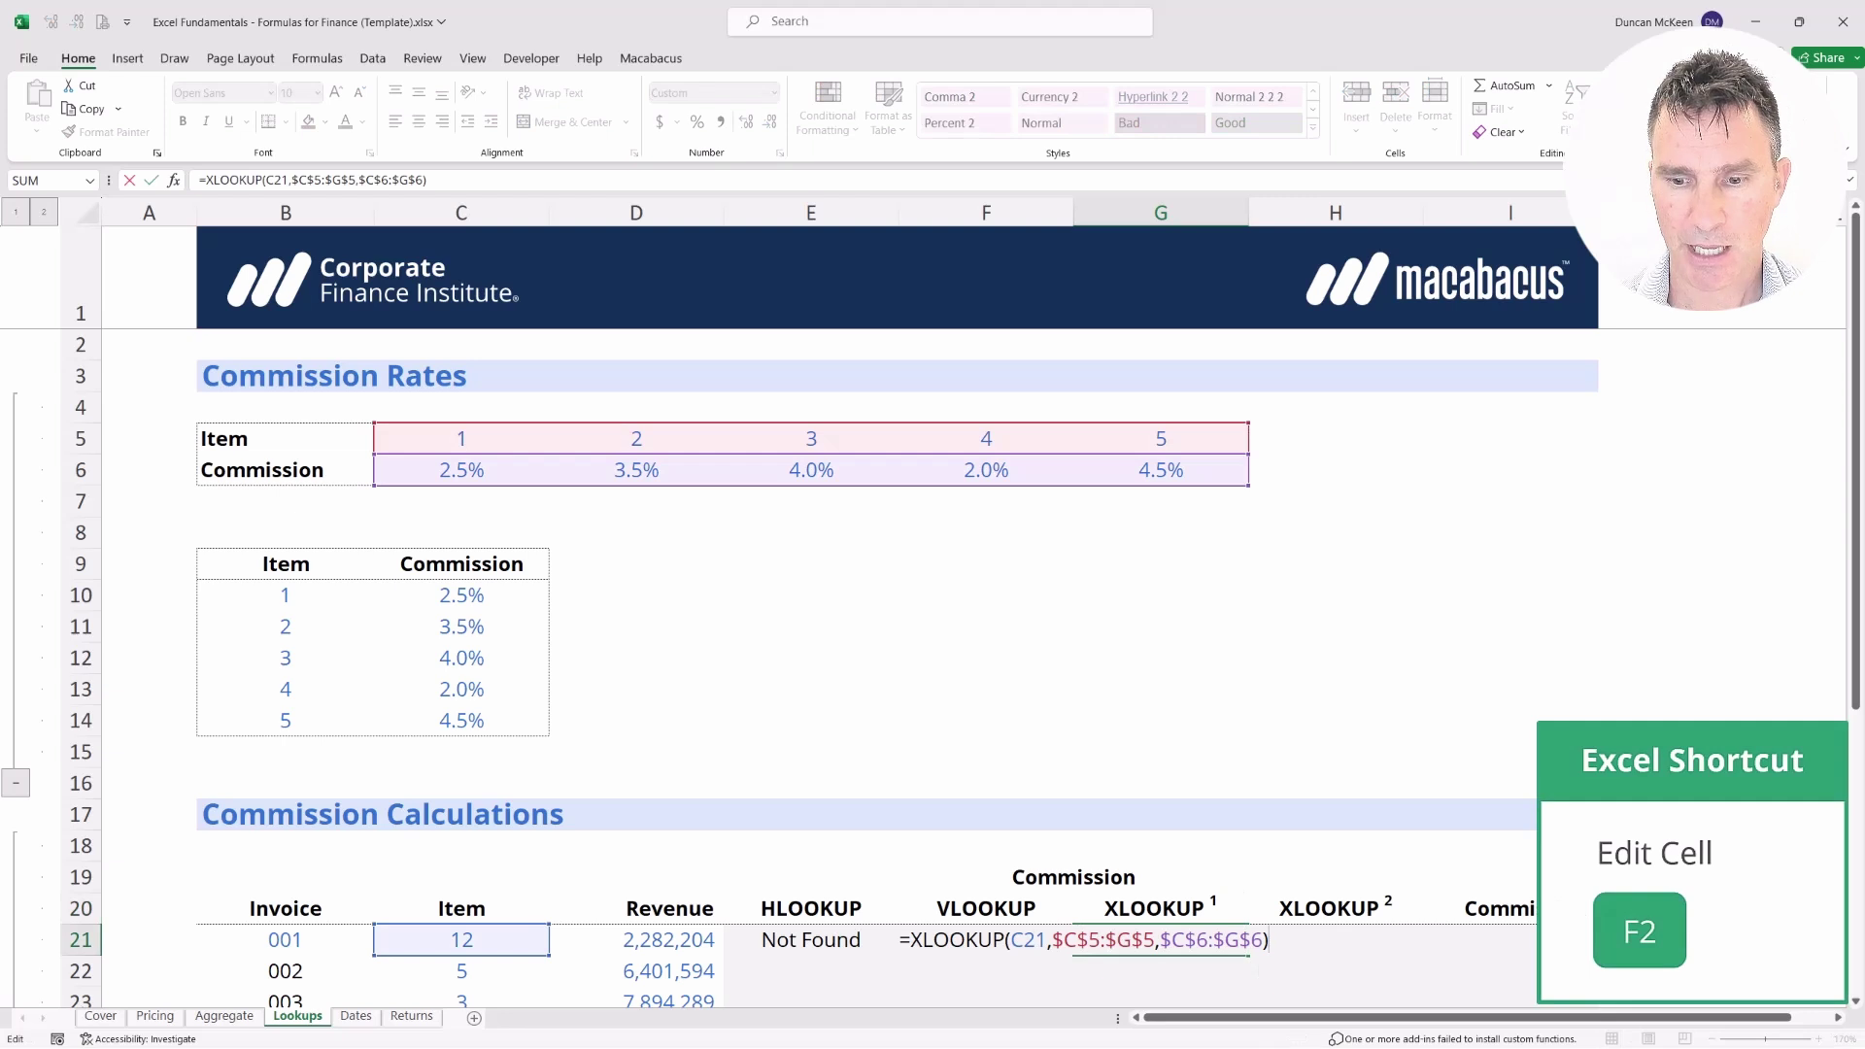
{"action": "key", "text": "Left"}
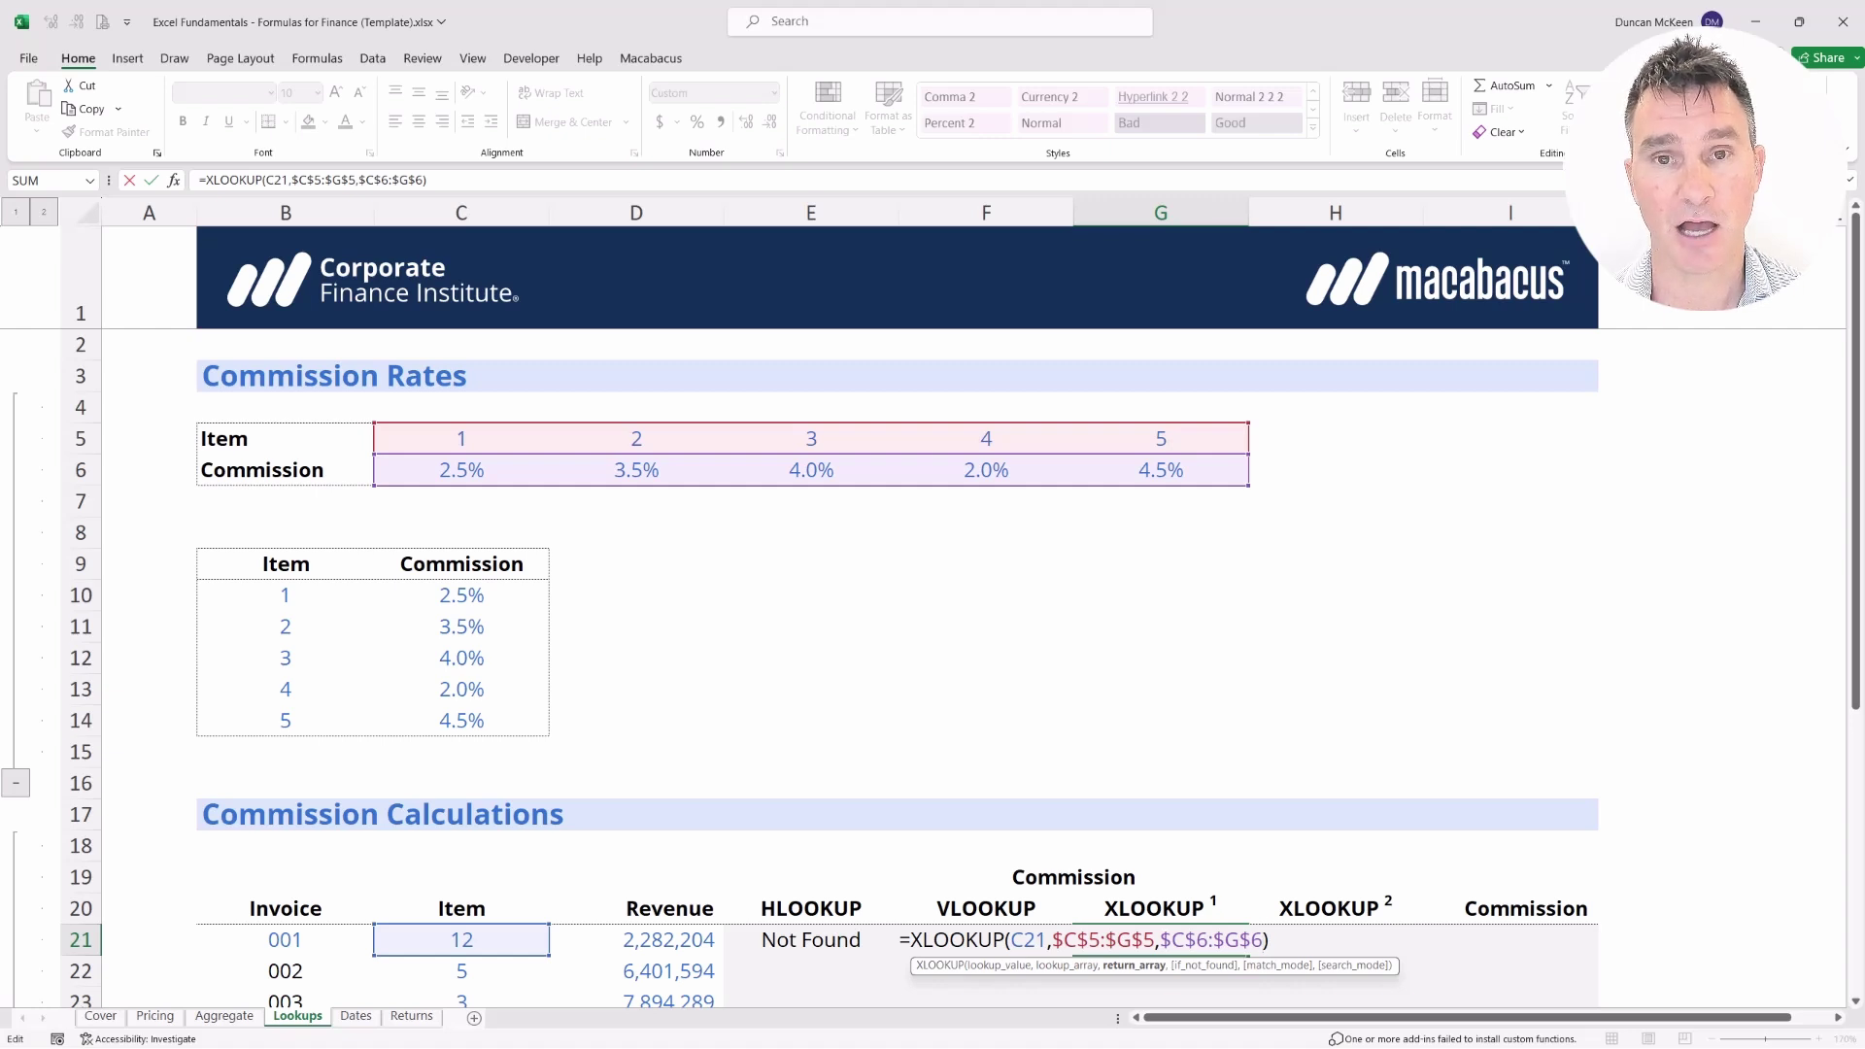
{"action": "type", "text": ","}
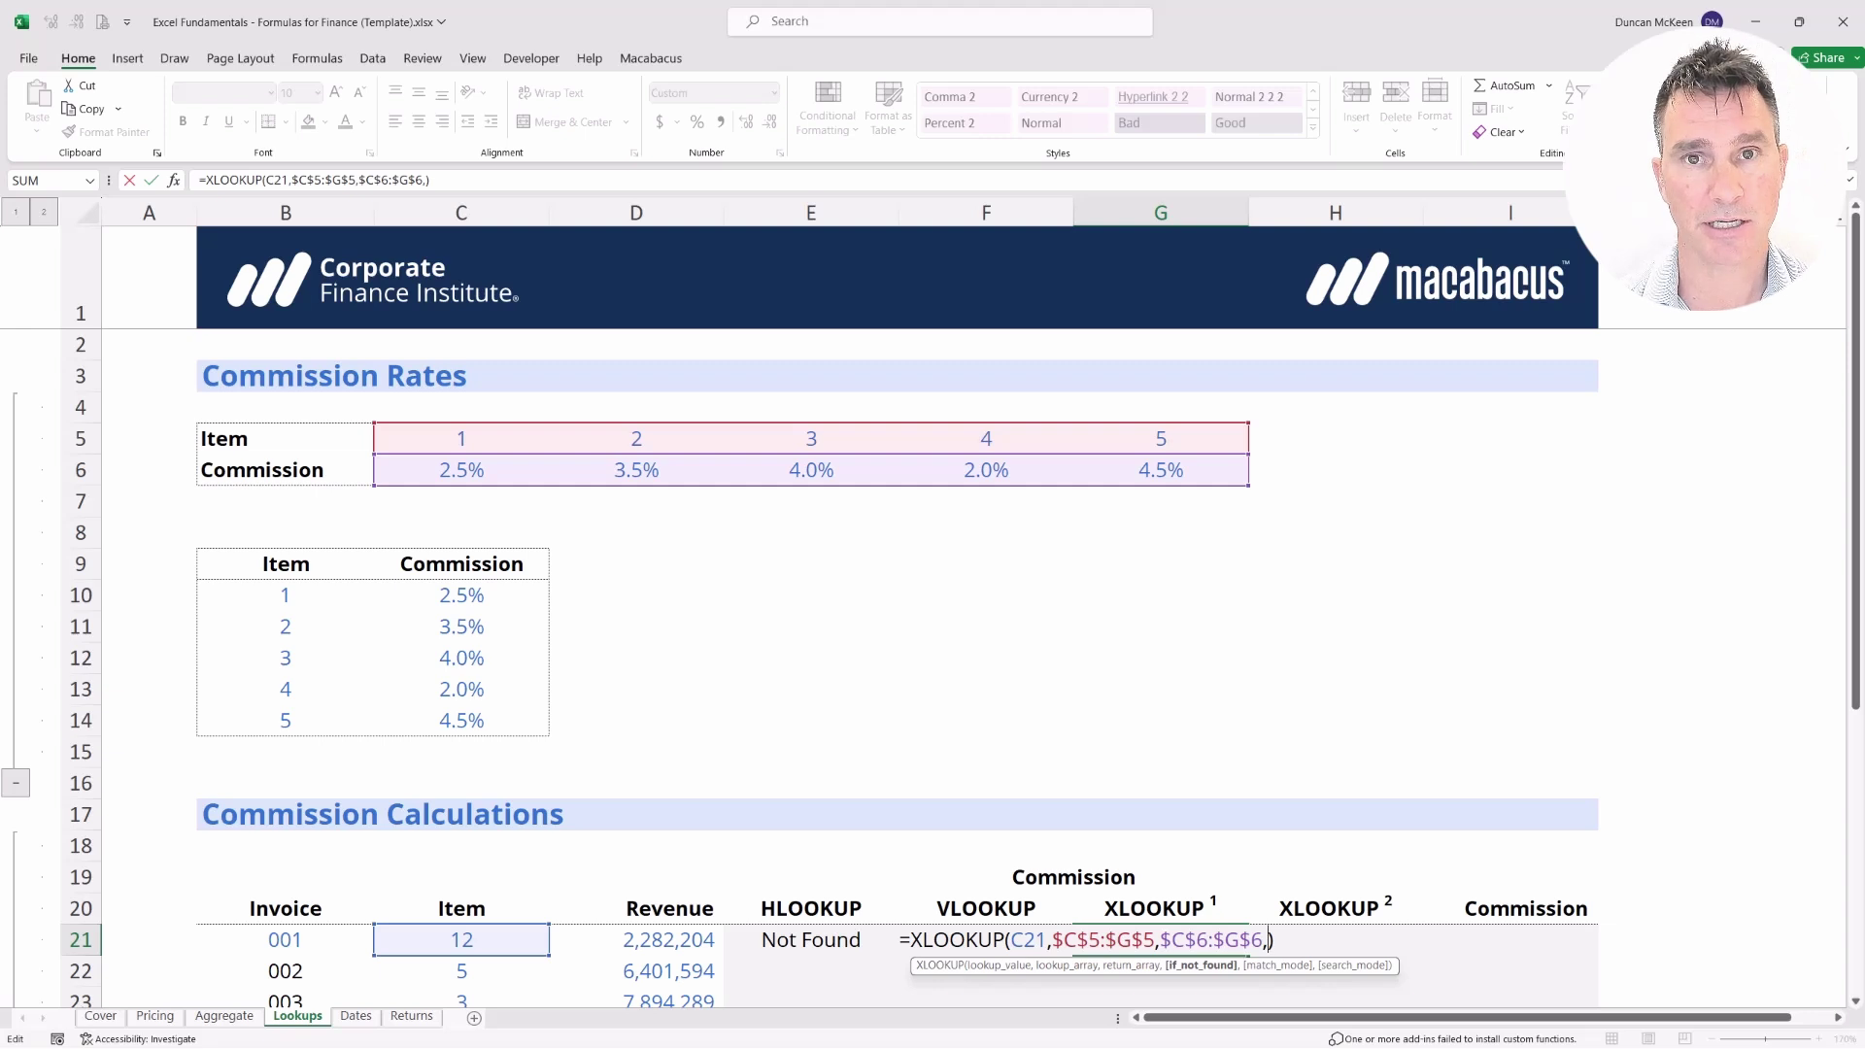
{"action": "type", "text": "\""}
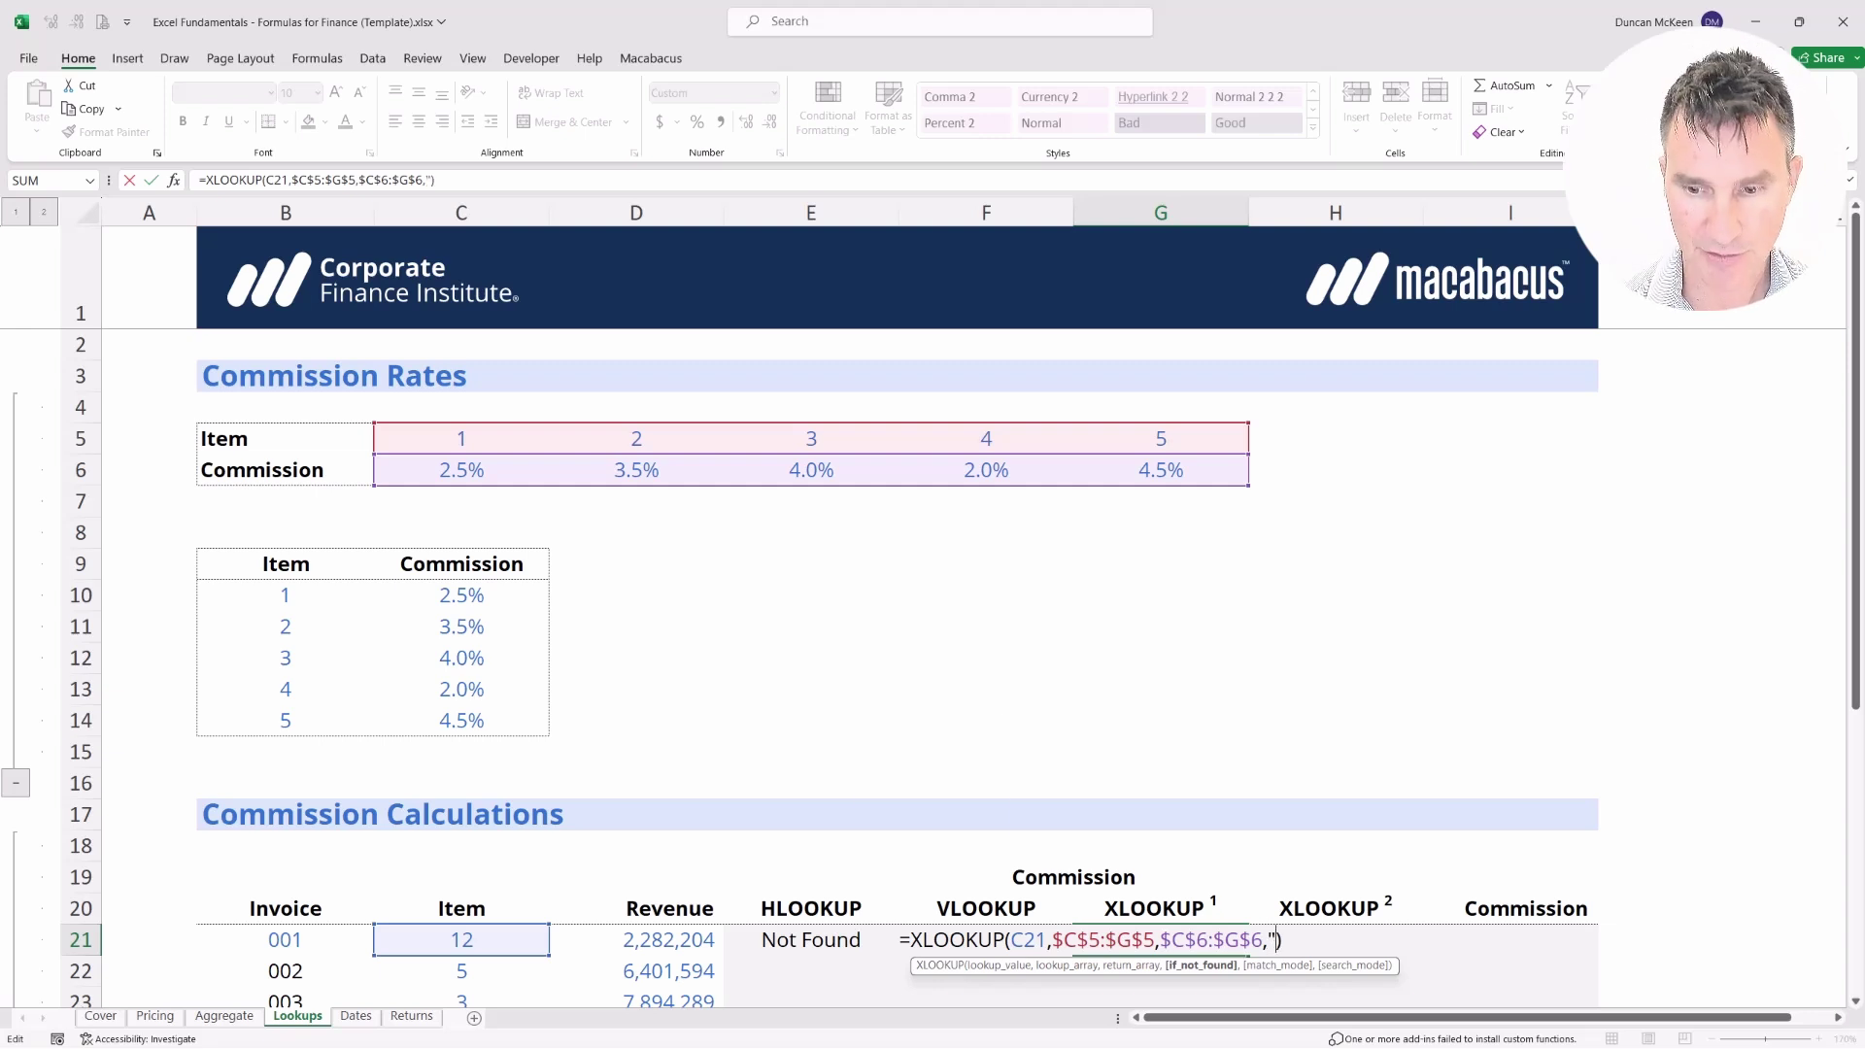
{"action": "type", "text": "Not Found"}
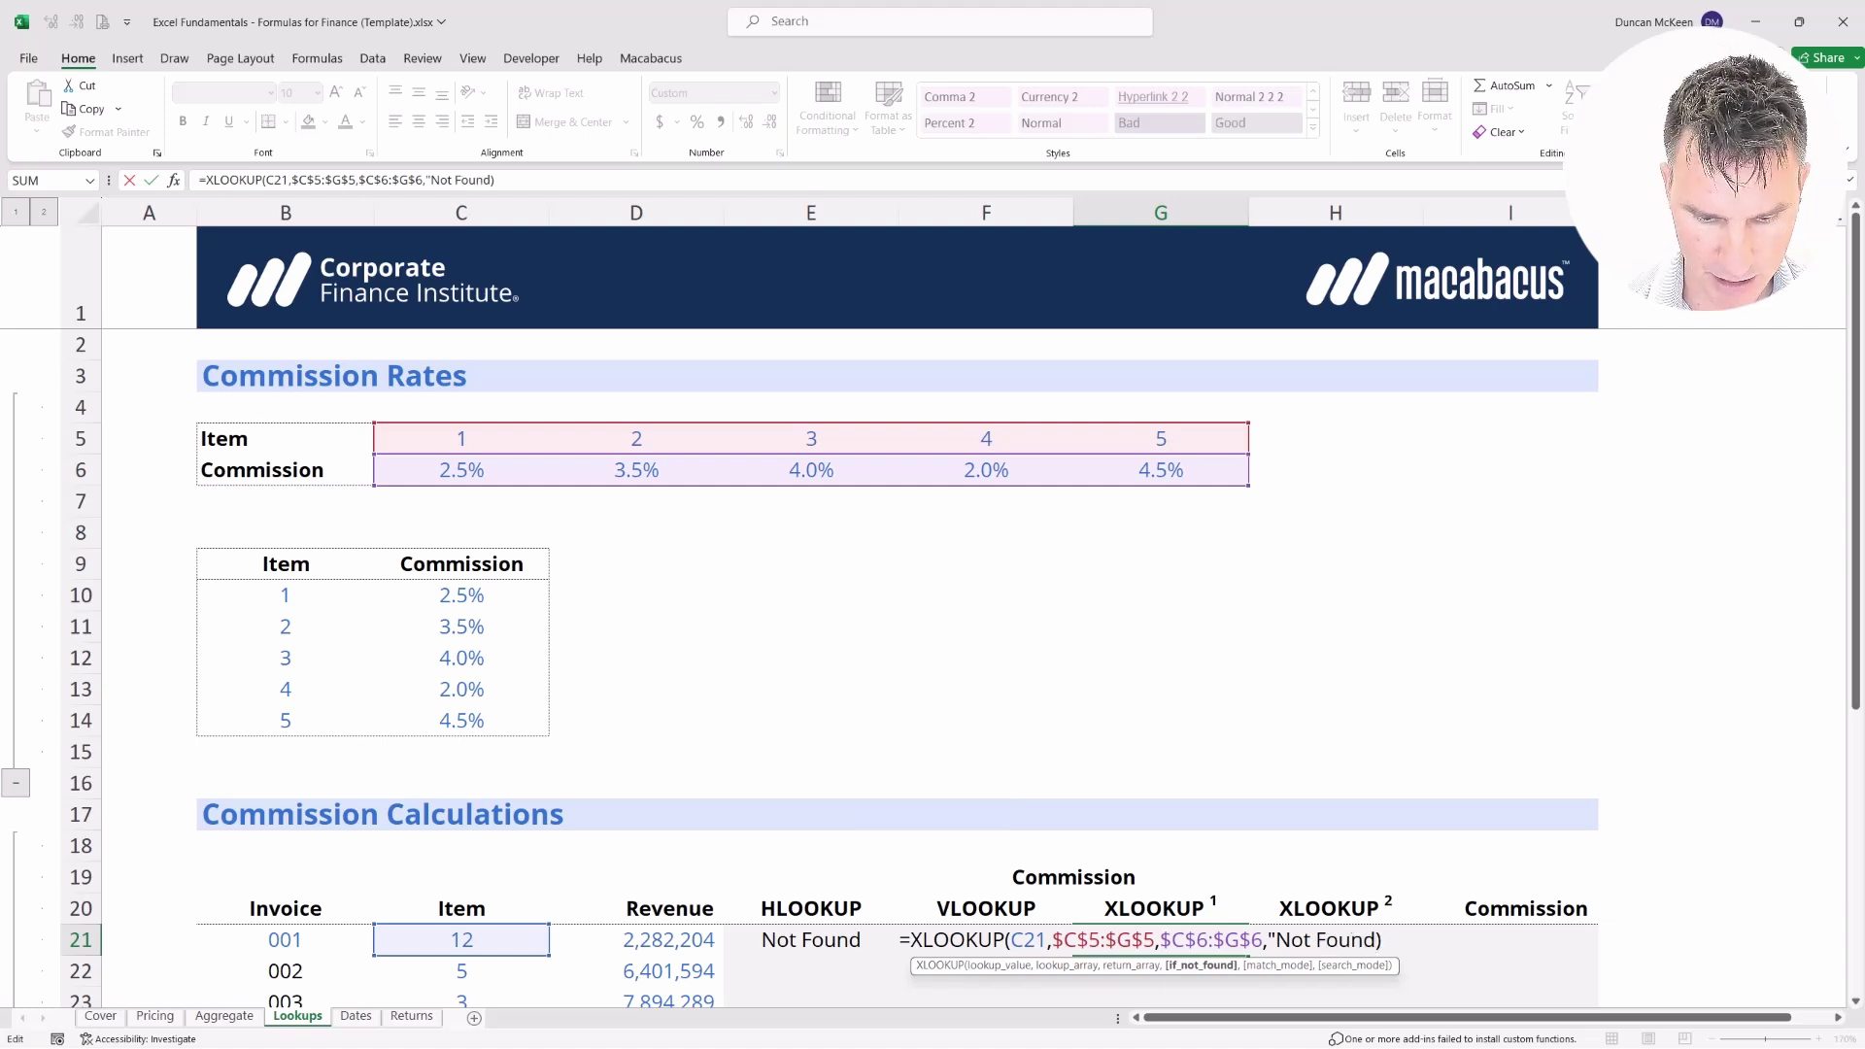
{"action": "type", "text": "\""}
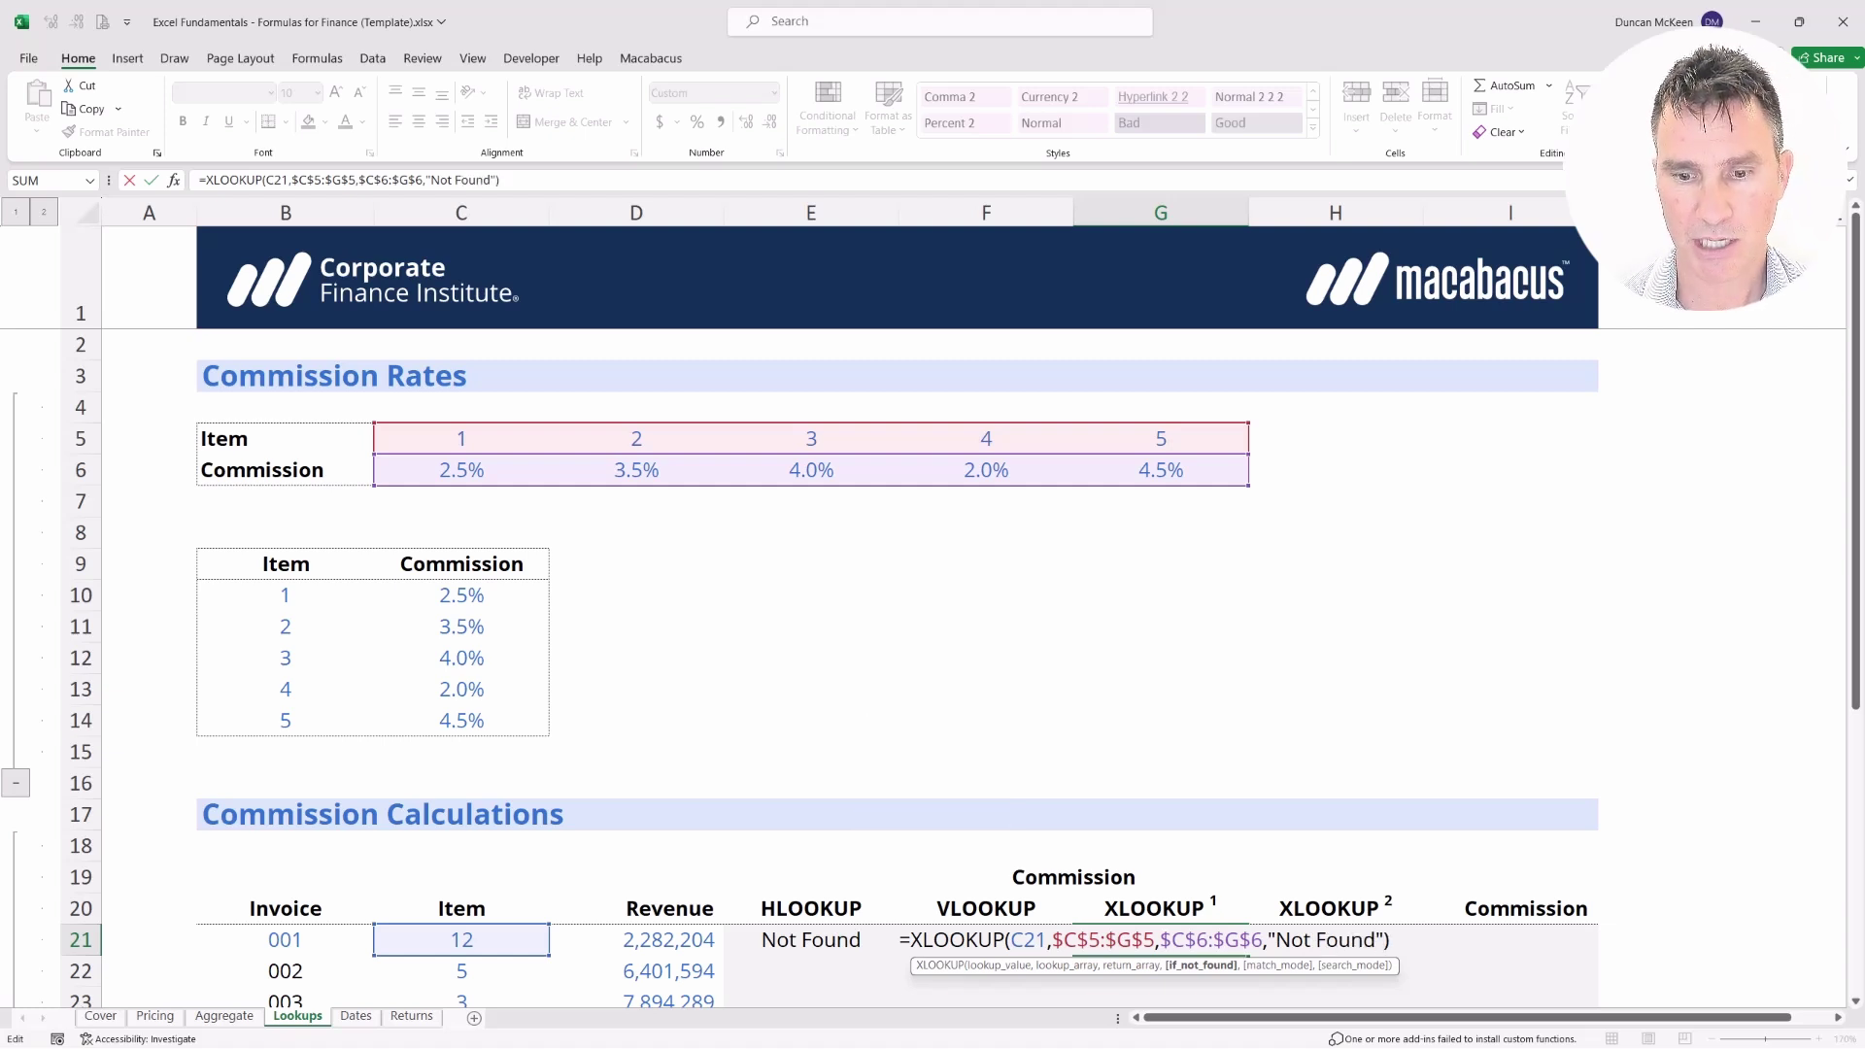
{"action": "type", "text": ")"}
{"action": "key", "text": "Return"}
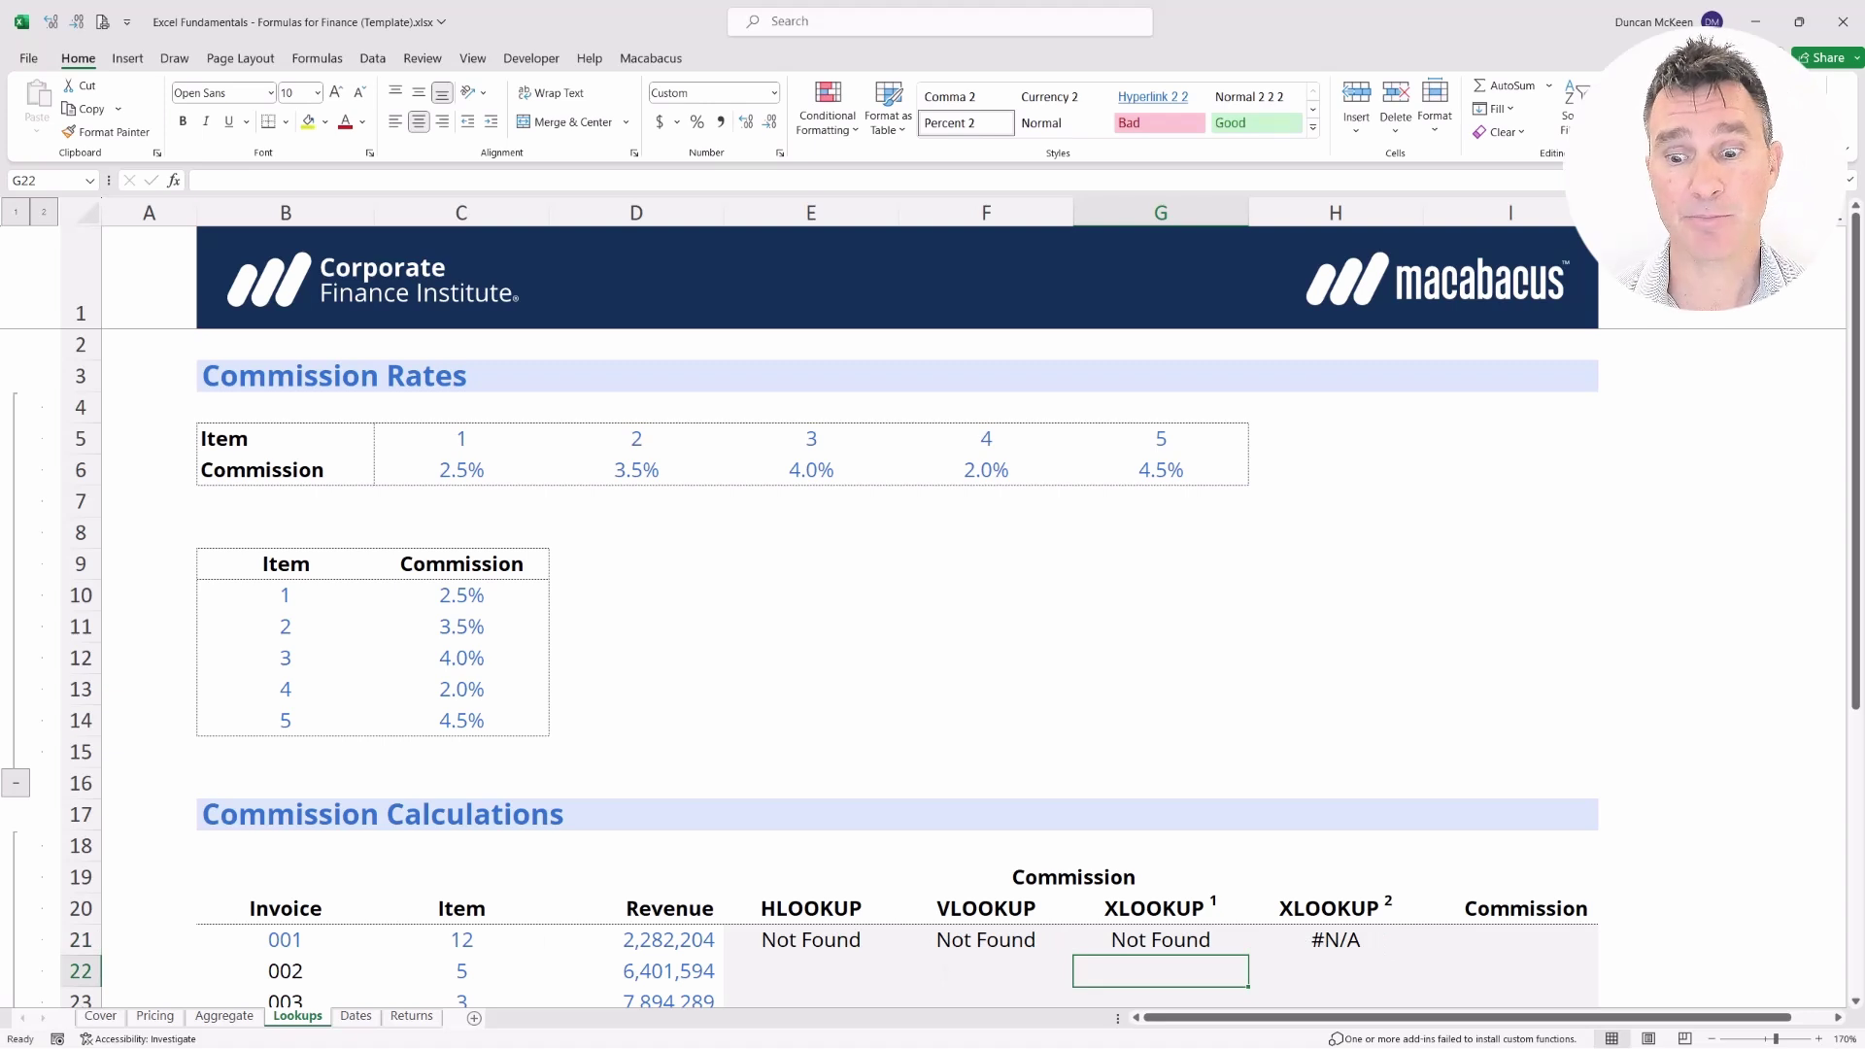
Add "Not Found" as the if_not_found argument of invoice 001's second XLOOKUP formula in H21
{"action": "key", "text": "Right"}
{"action": "key", "text": "Up"}
{"action": "key", "text": "F2"}
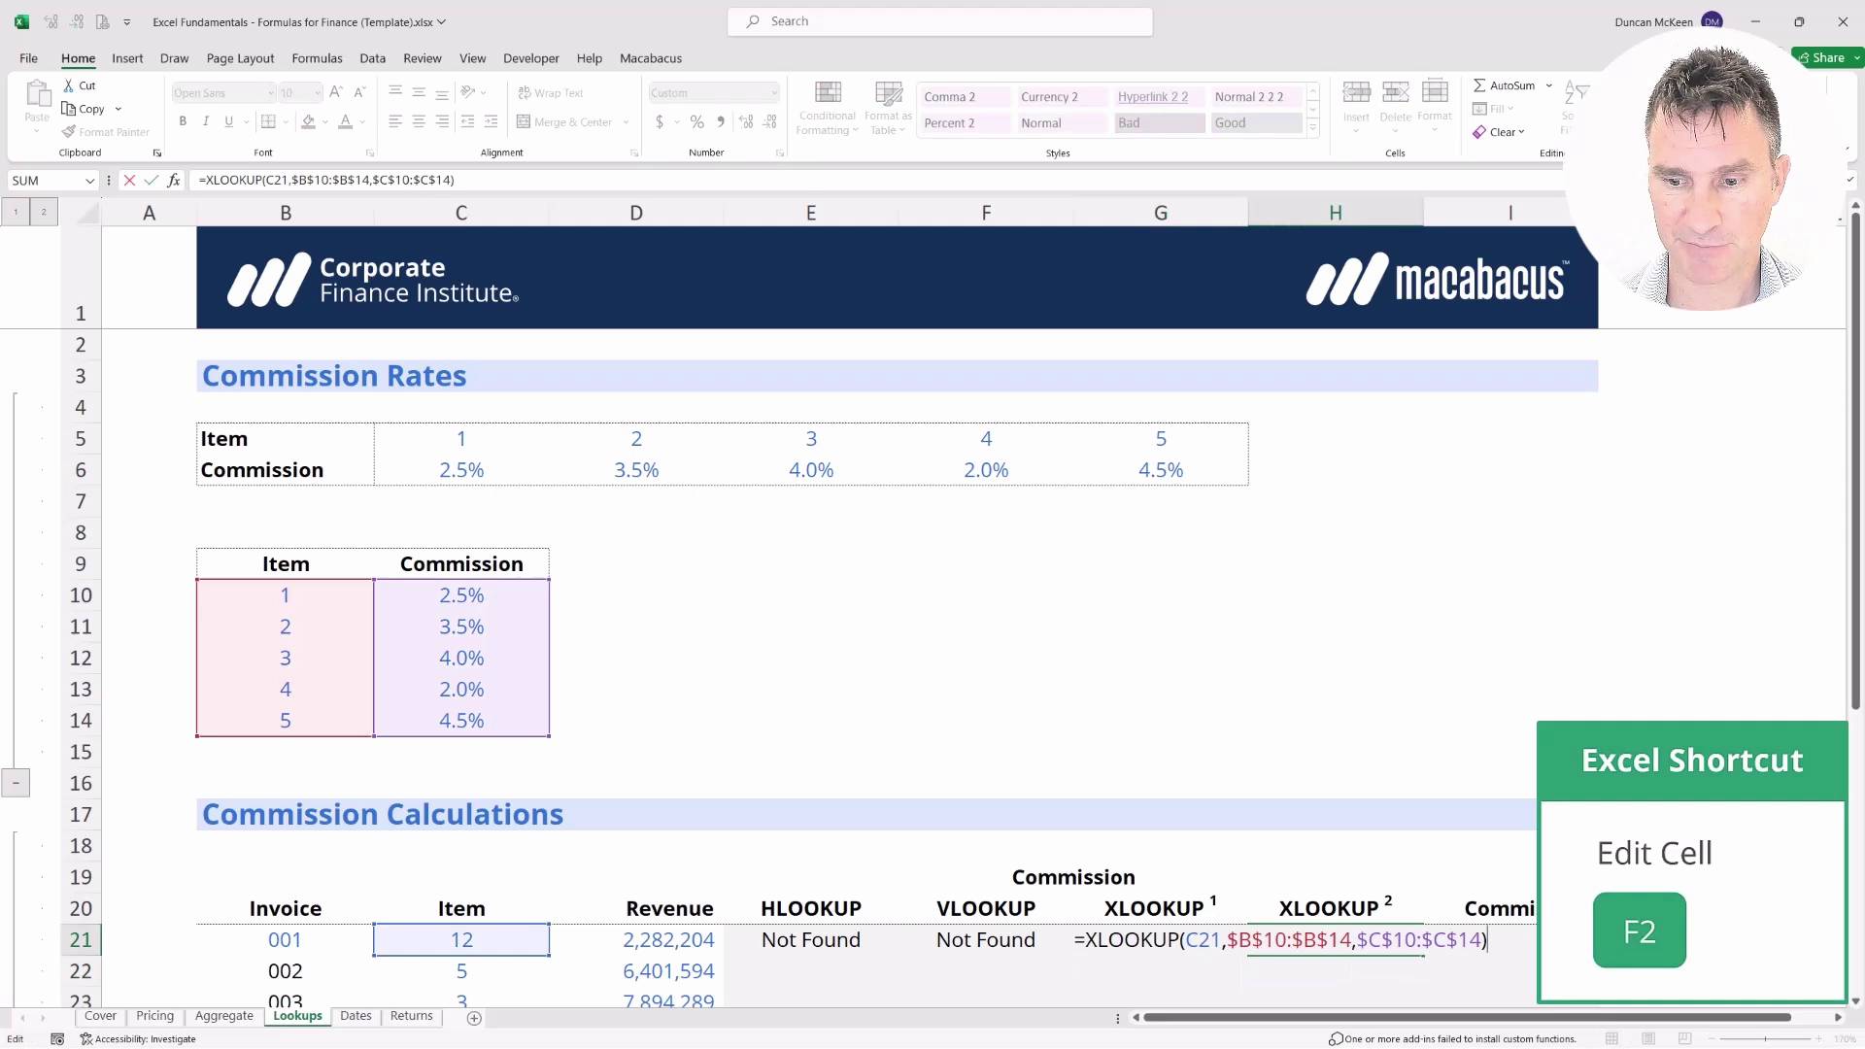
{"action": "key", "text": "Left"}
{"action": "type", "text": ",\"Not Foun"}
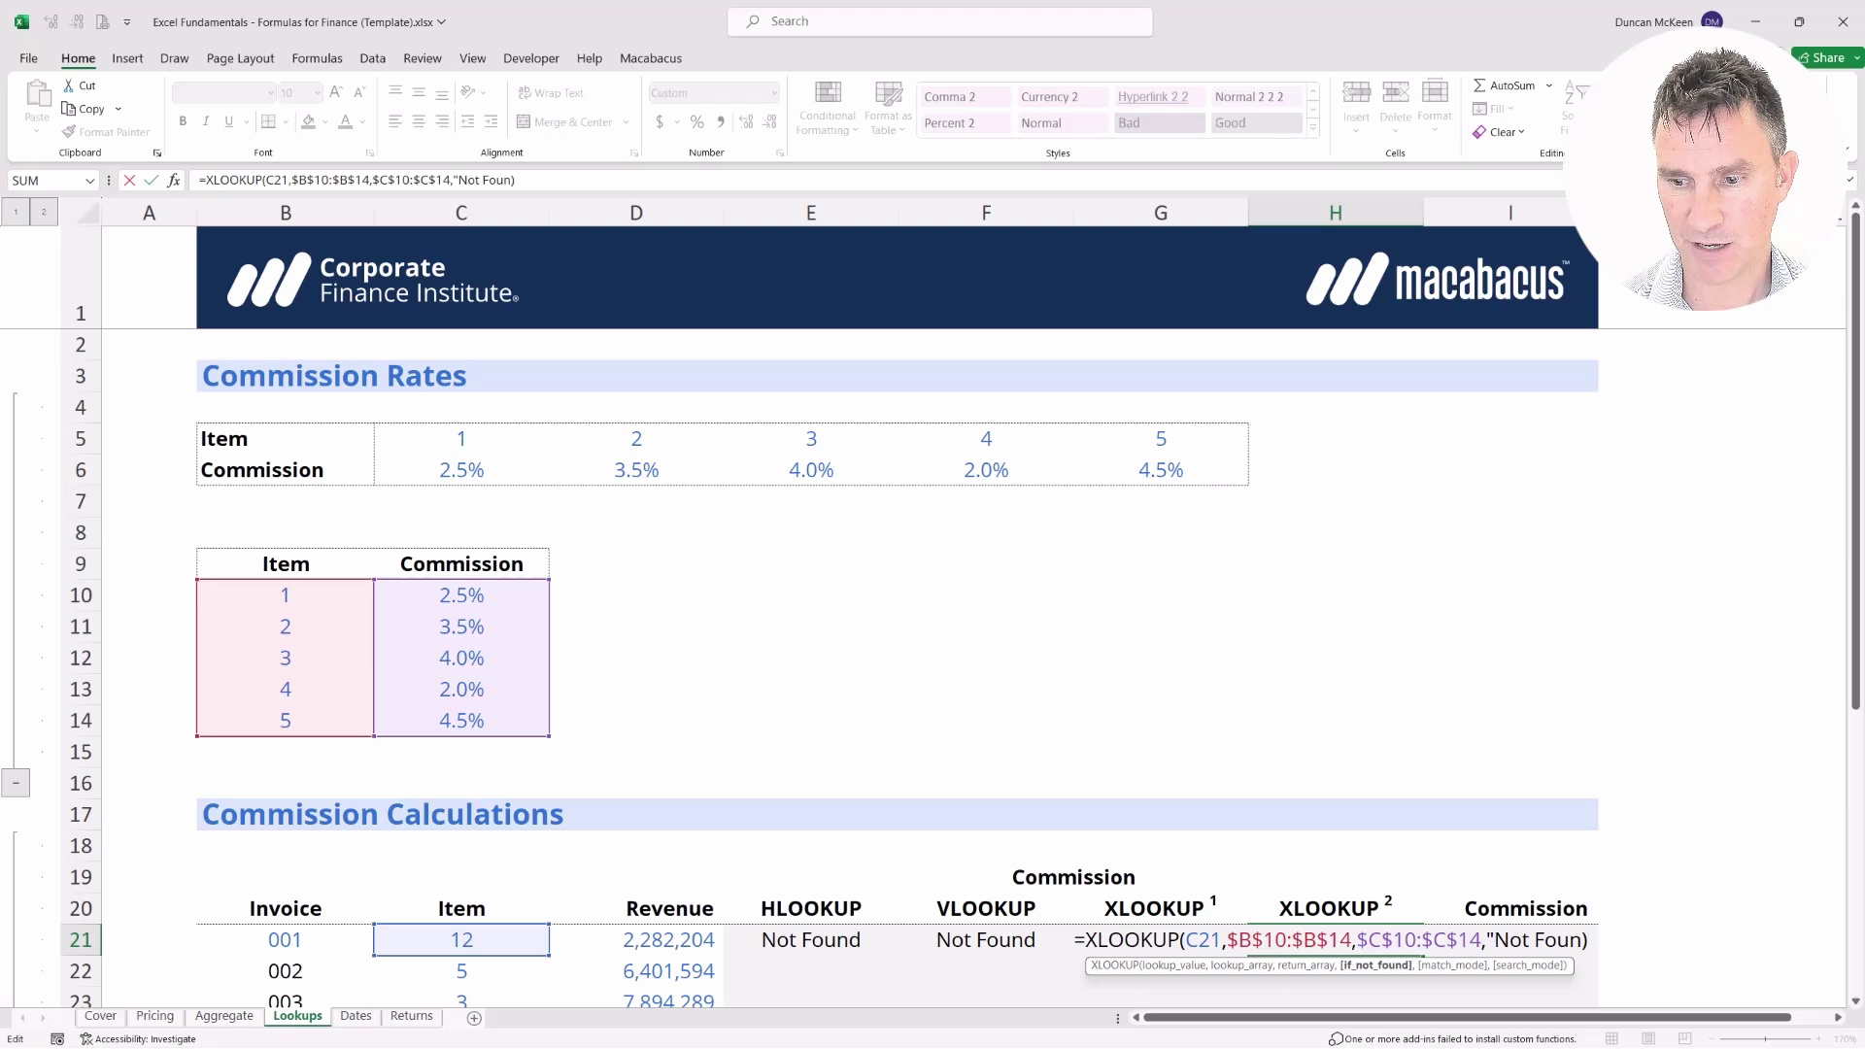
{"action": "type", "text": "nd\""}
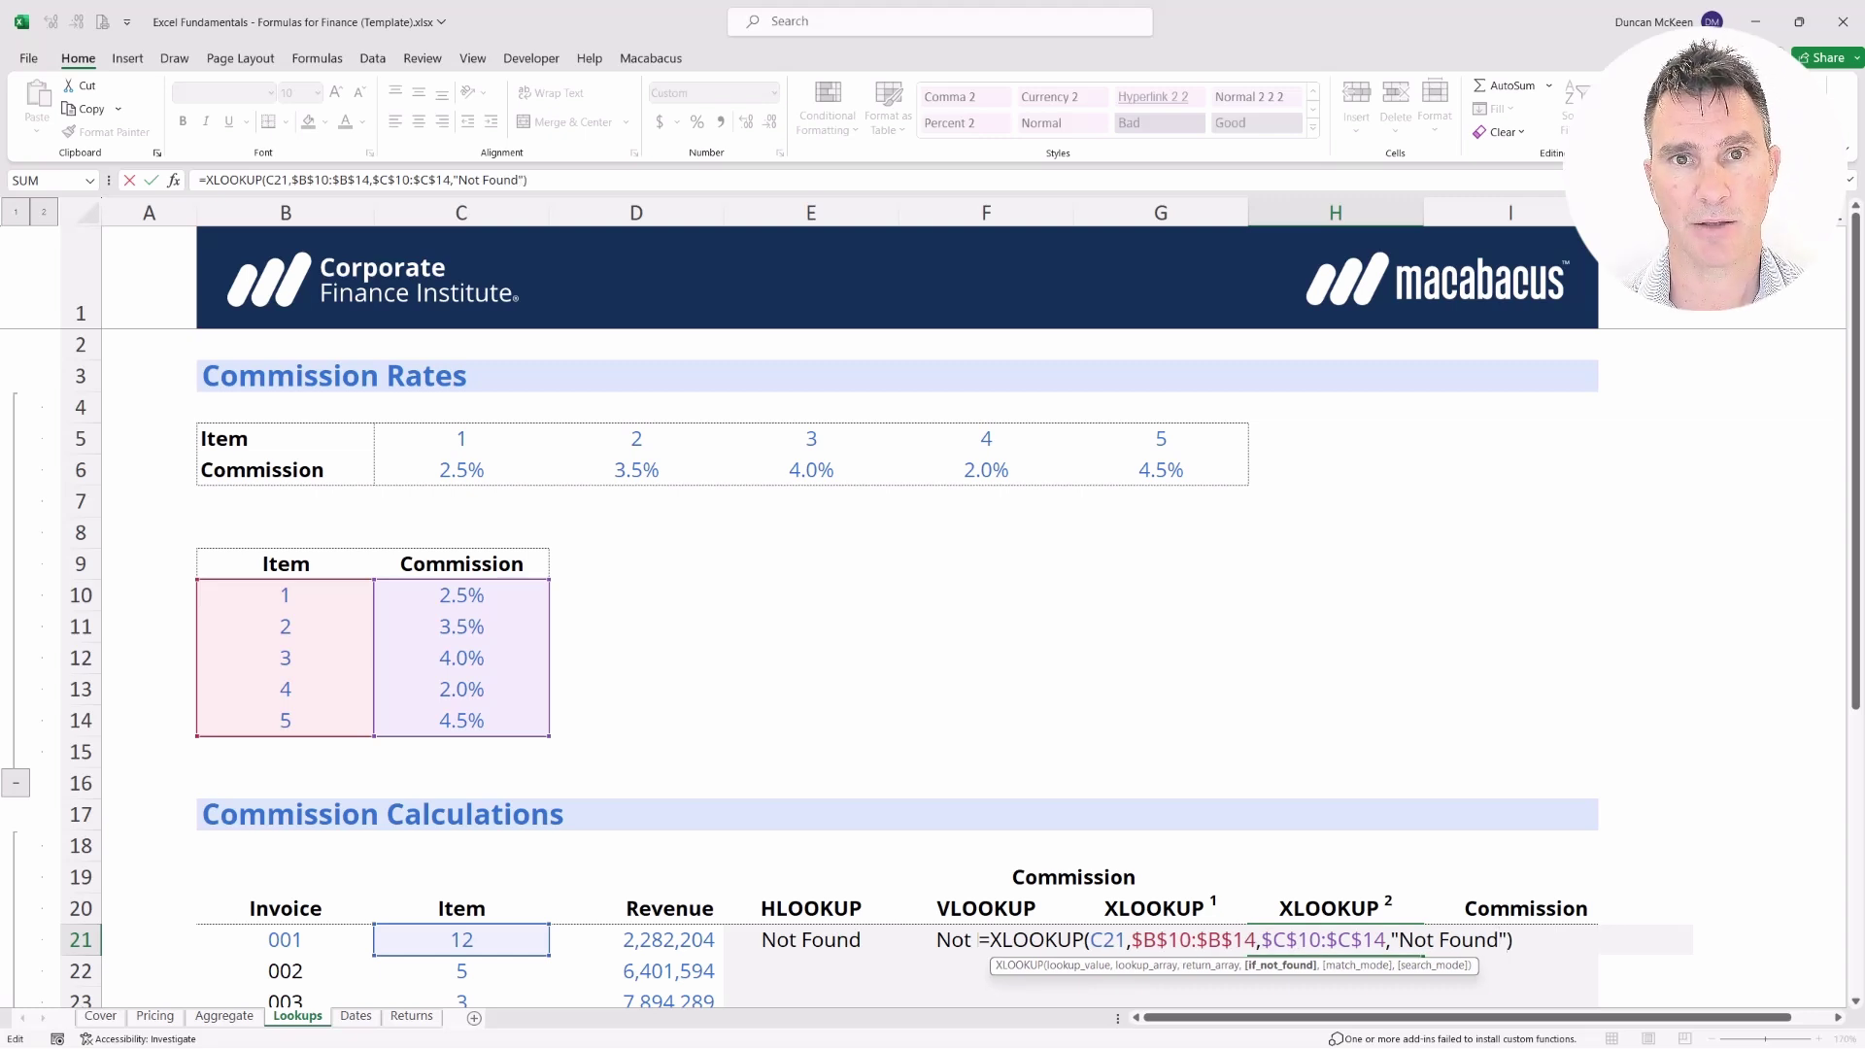
{"action": "key", "text": "Return"}
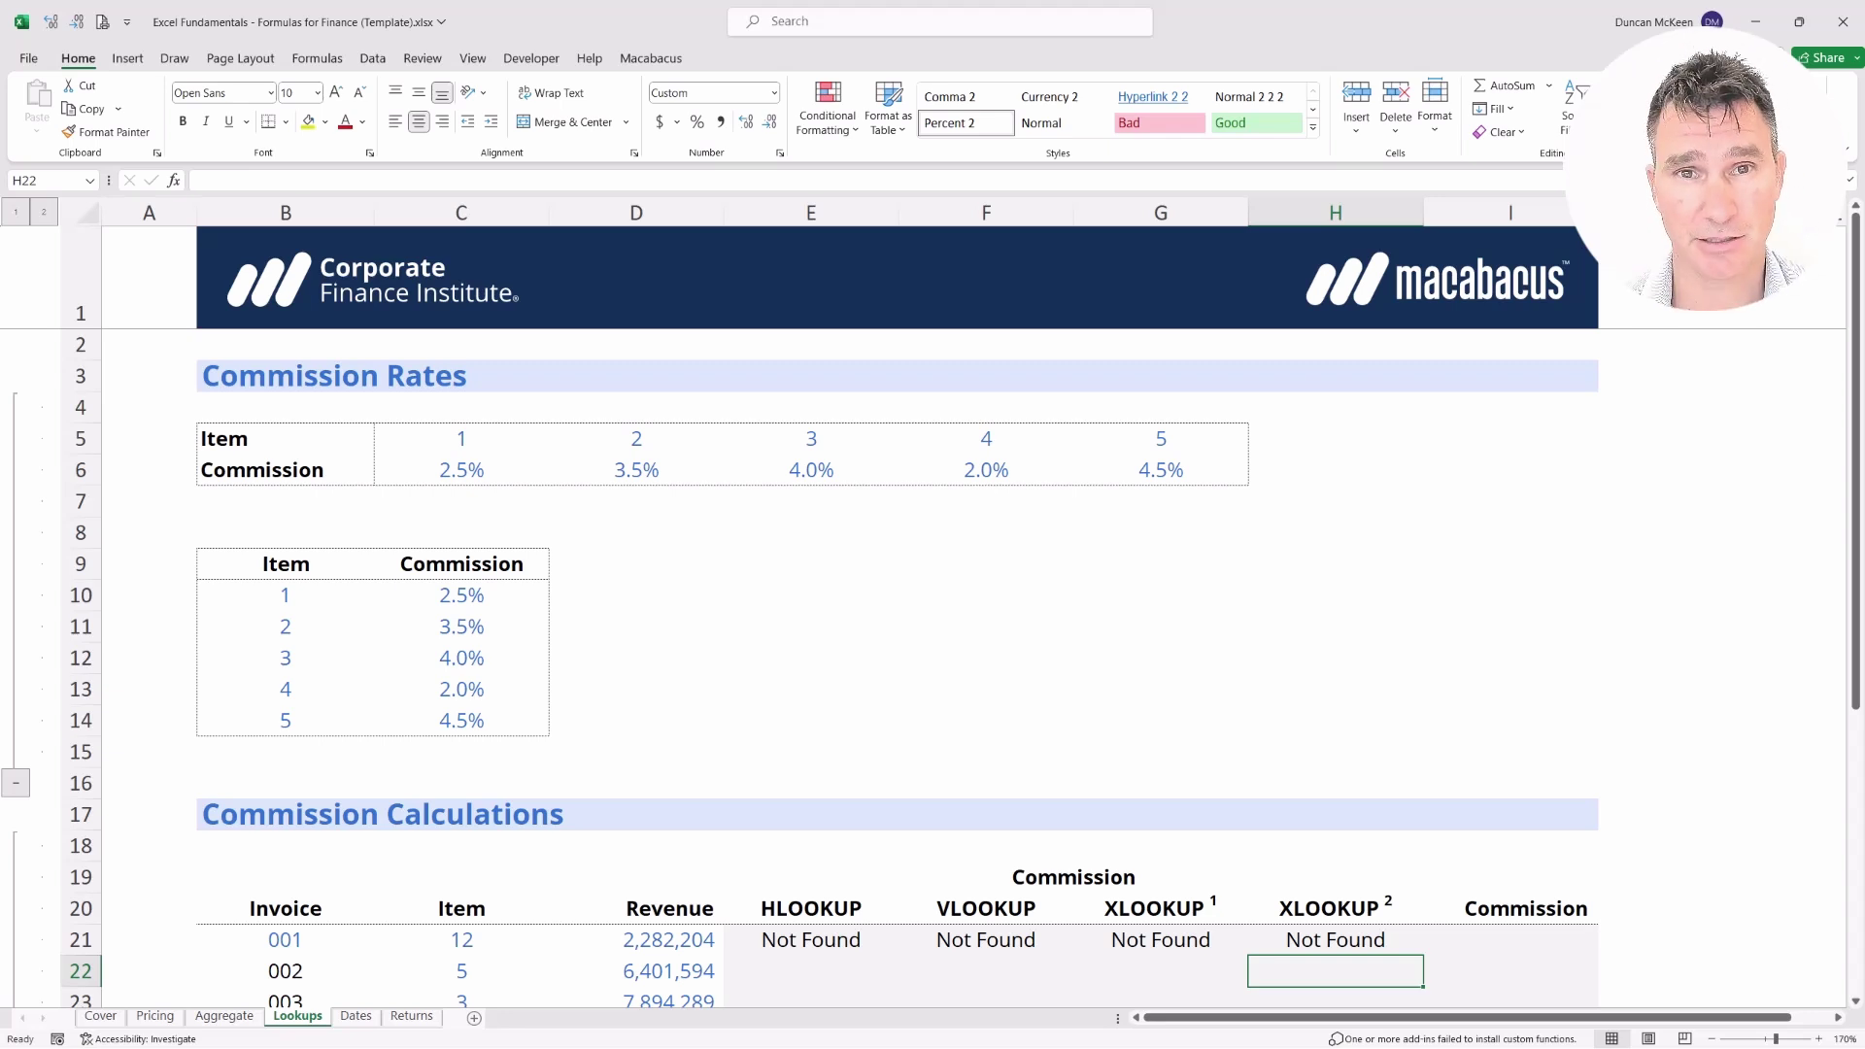
Examine the match_mode options available after the "Not Found" argument of the XLOOKUP formula in H21
{"action": "left_click", "coordinate": [1335, 940]}
{"action": "key", "text": "F2"}
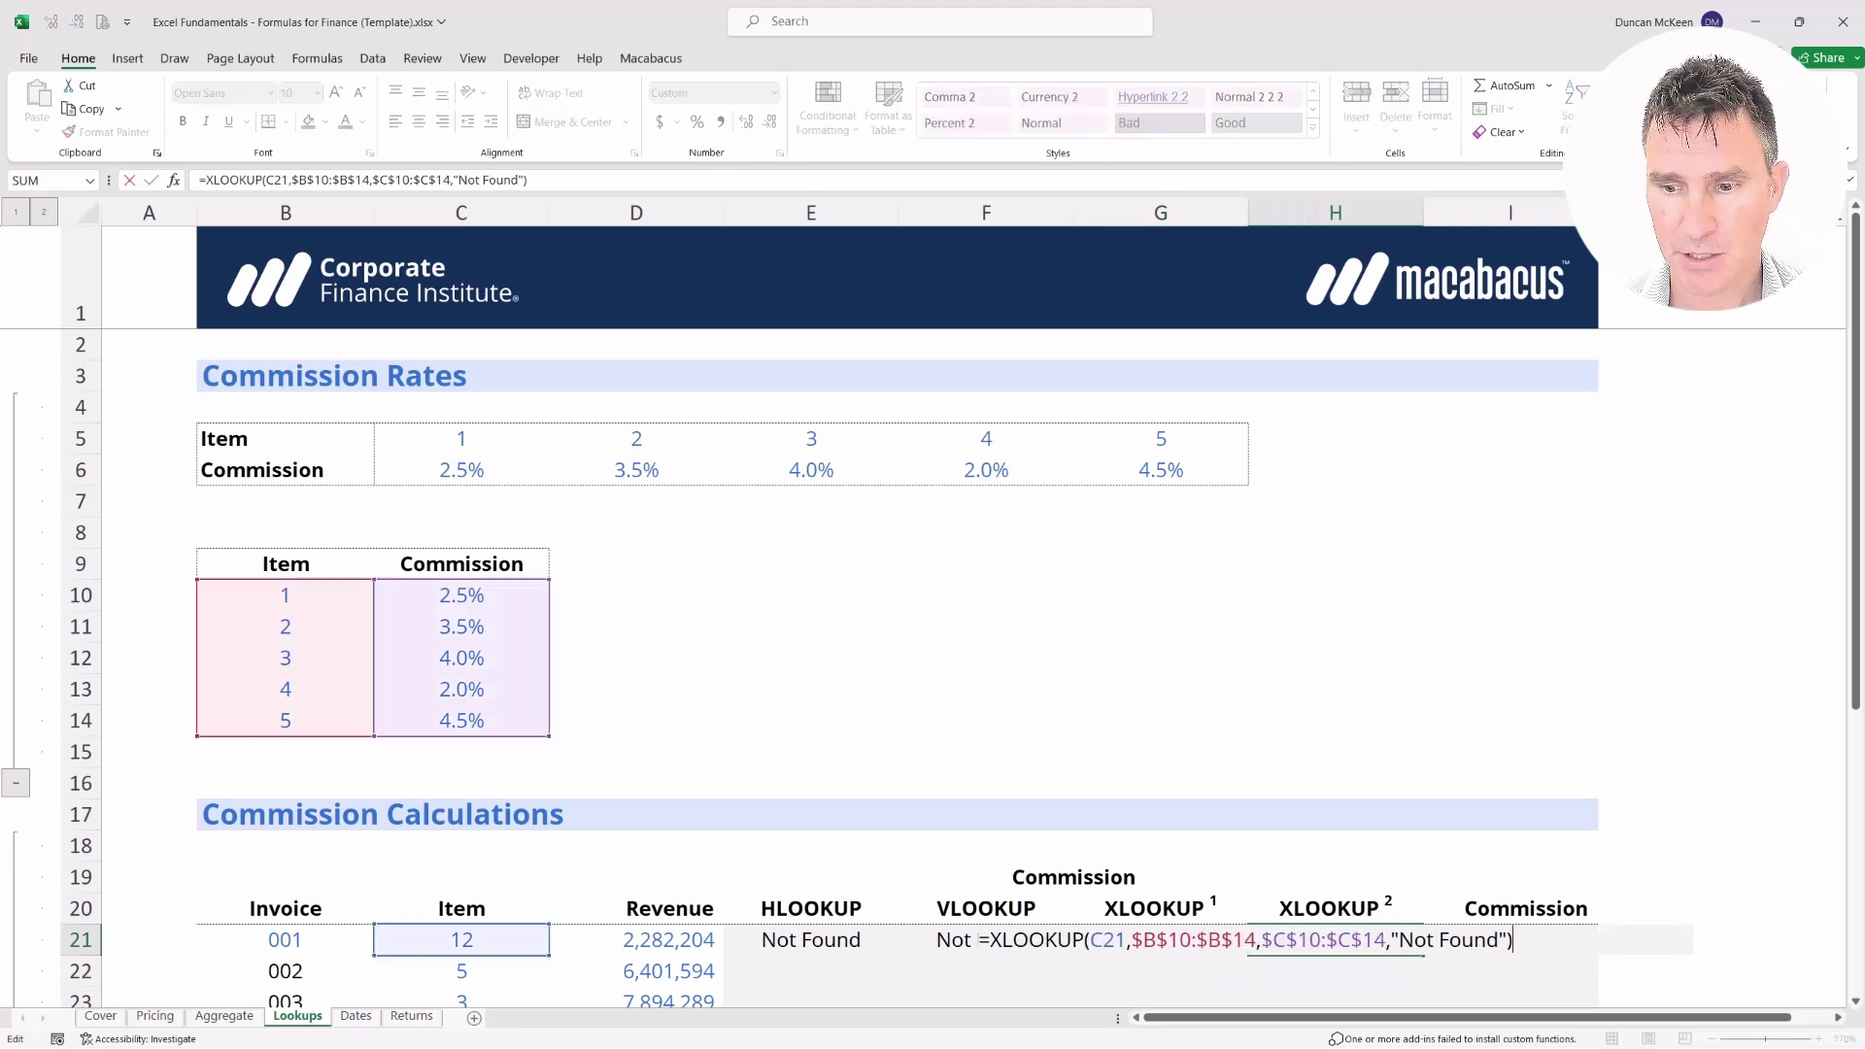
{"action": "key", "text": "Left"}
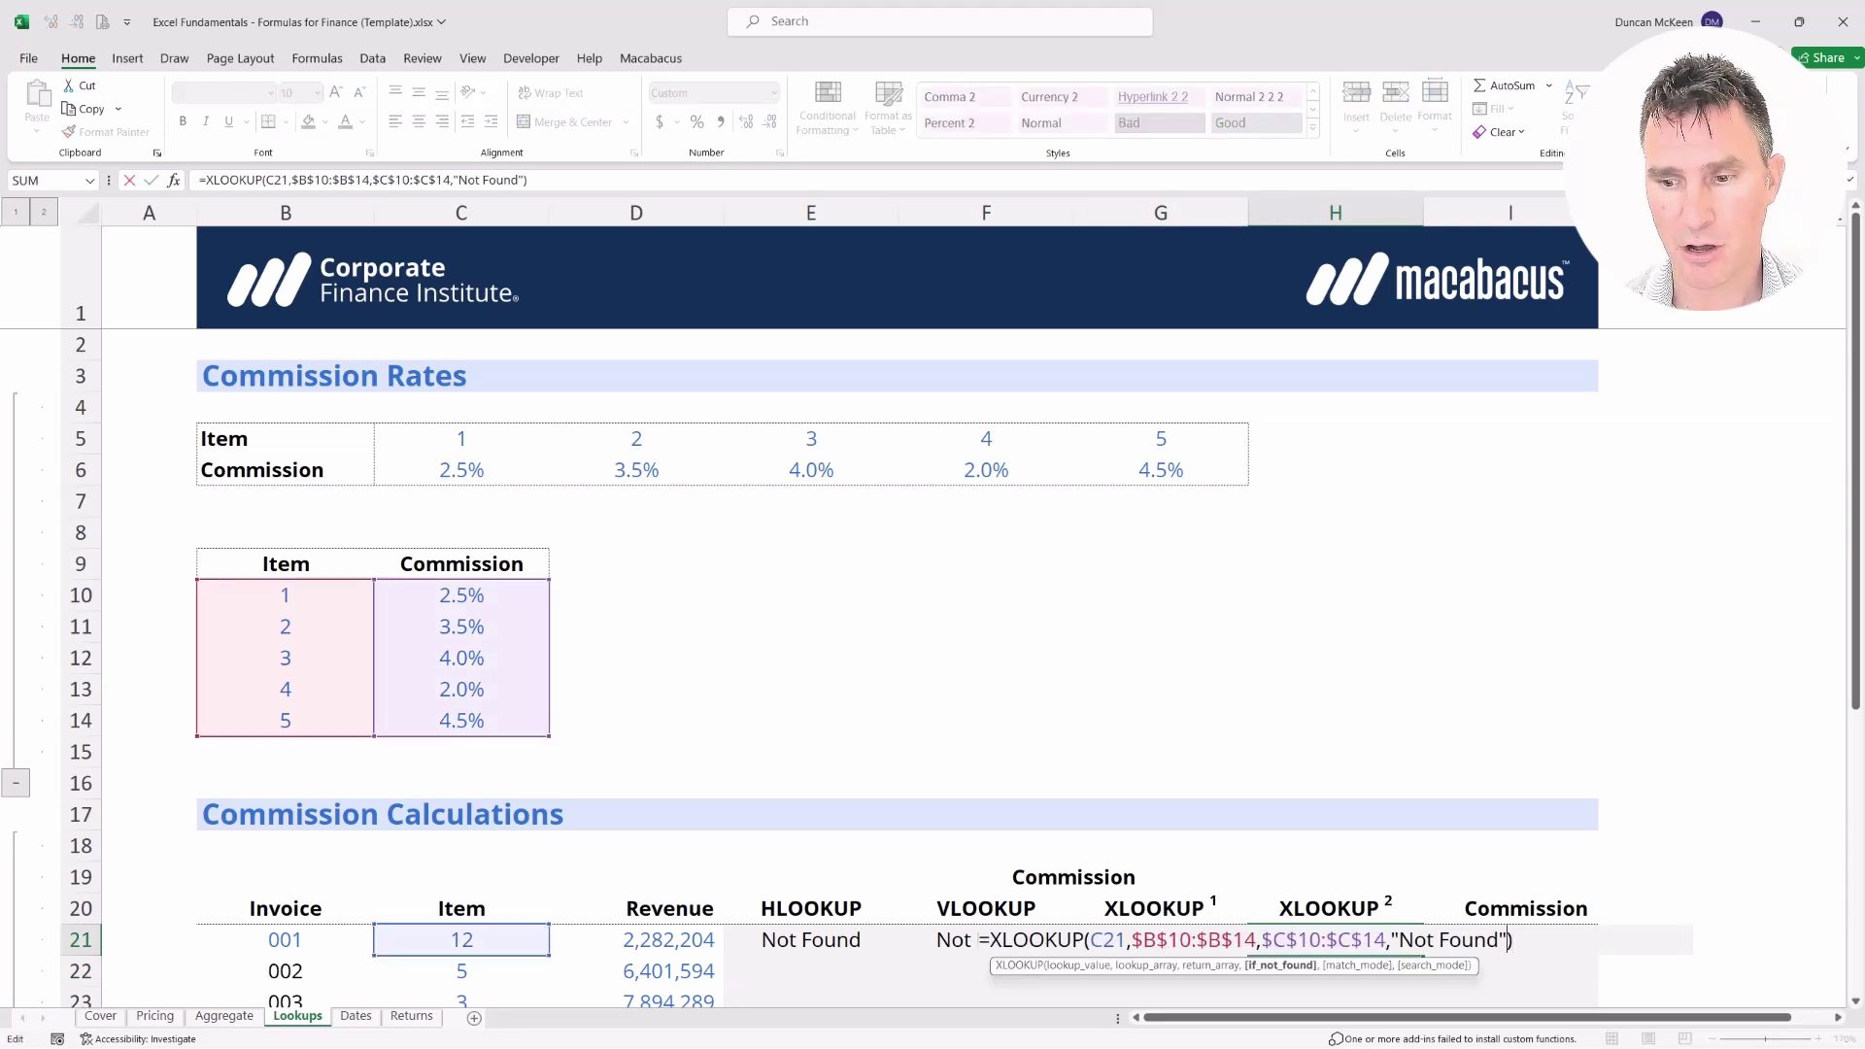
{"action": "type", "text": ","}
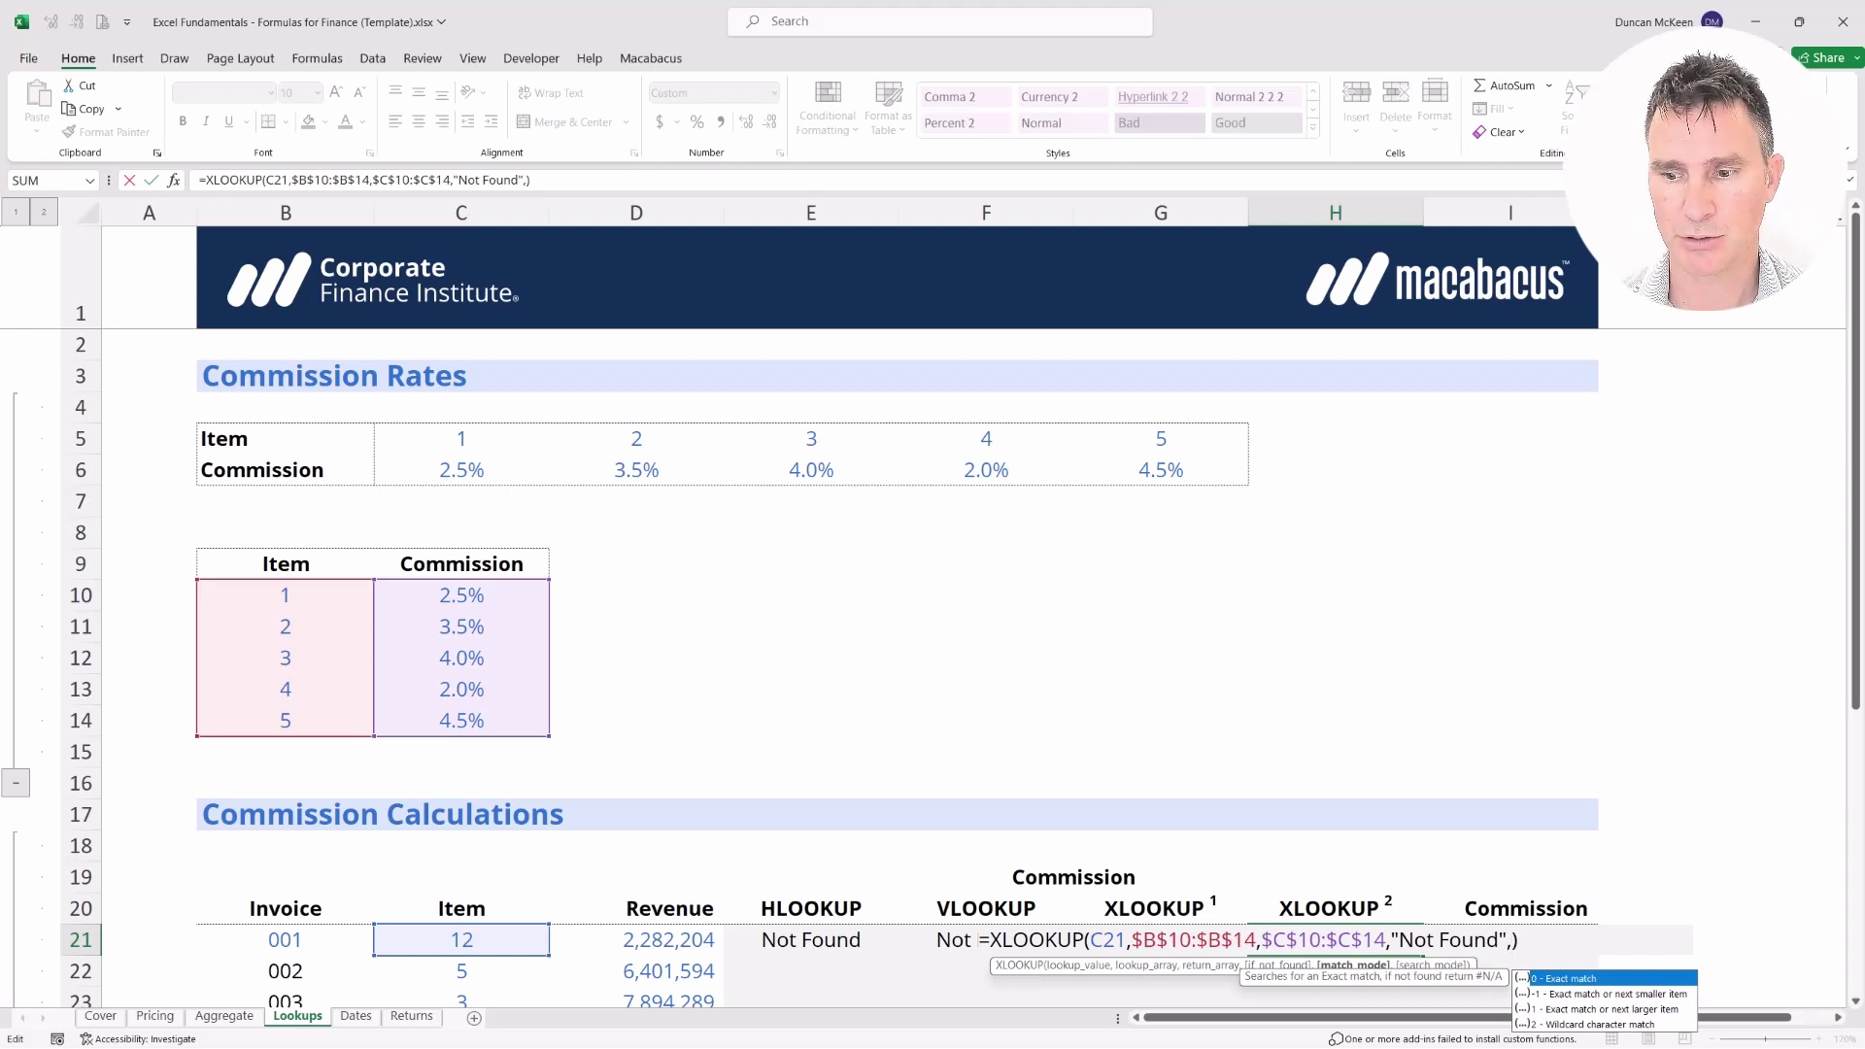
{"action": "key", "text": "Down"}
{"action": "key", "text": "Down"}
{"action": "key", "text": "Down"}
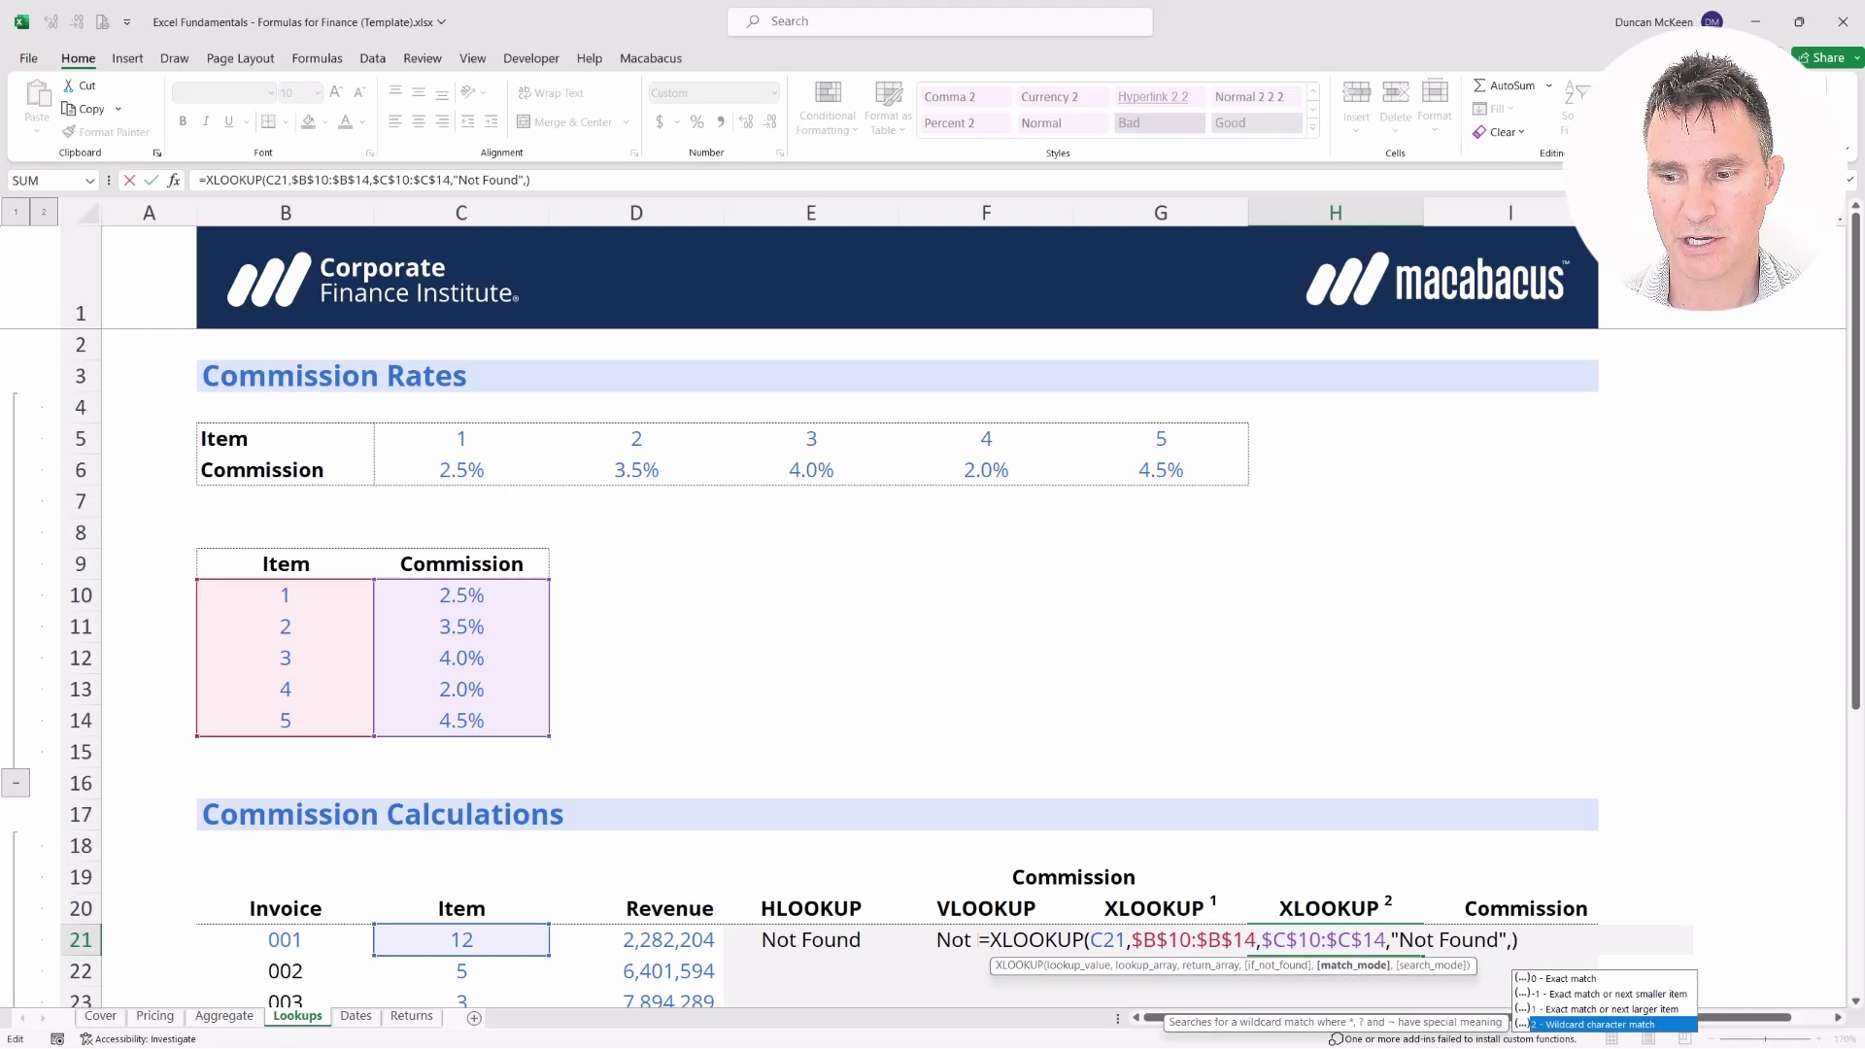
{"action": "key", "text": "Up"}
{"action": "key", "text": "Up"}
{"action": "key", "text": "Up"}
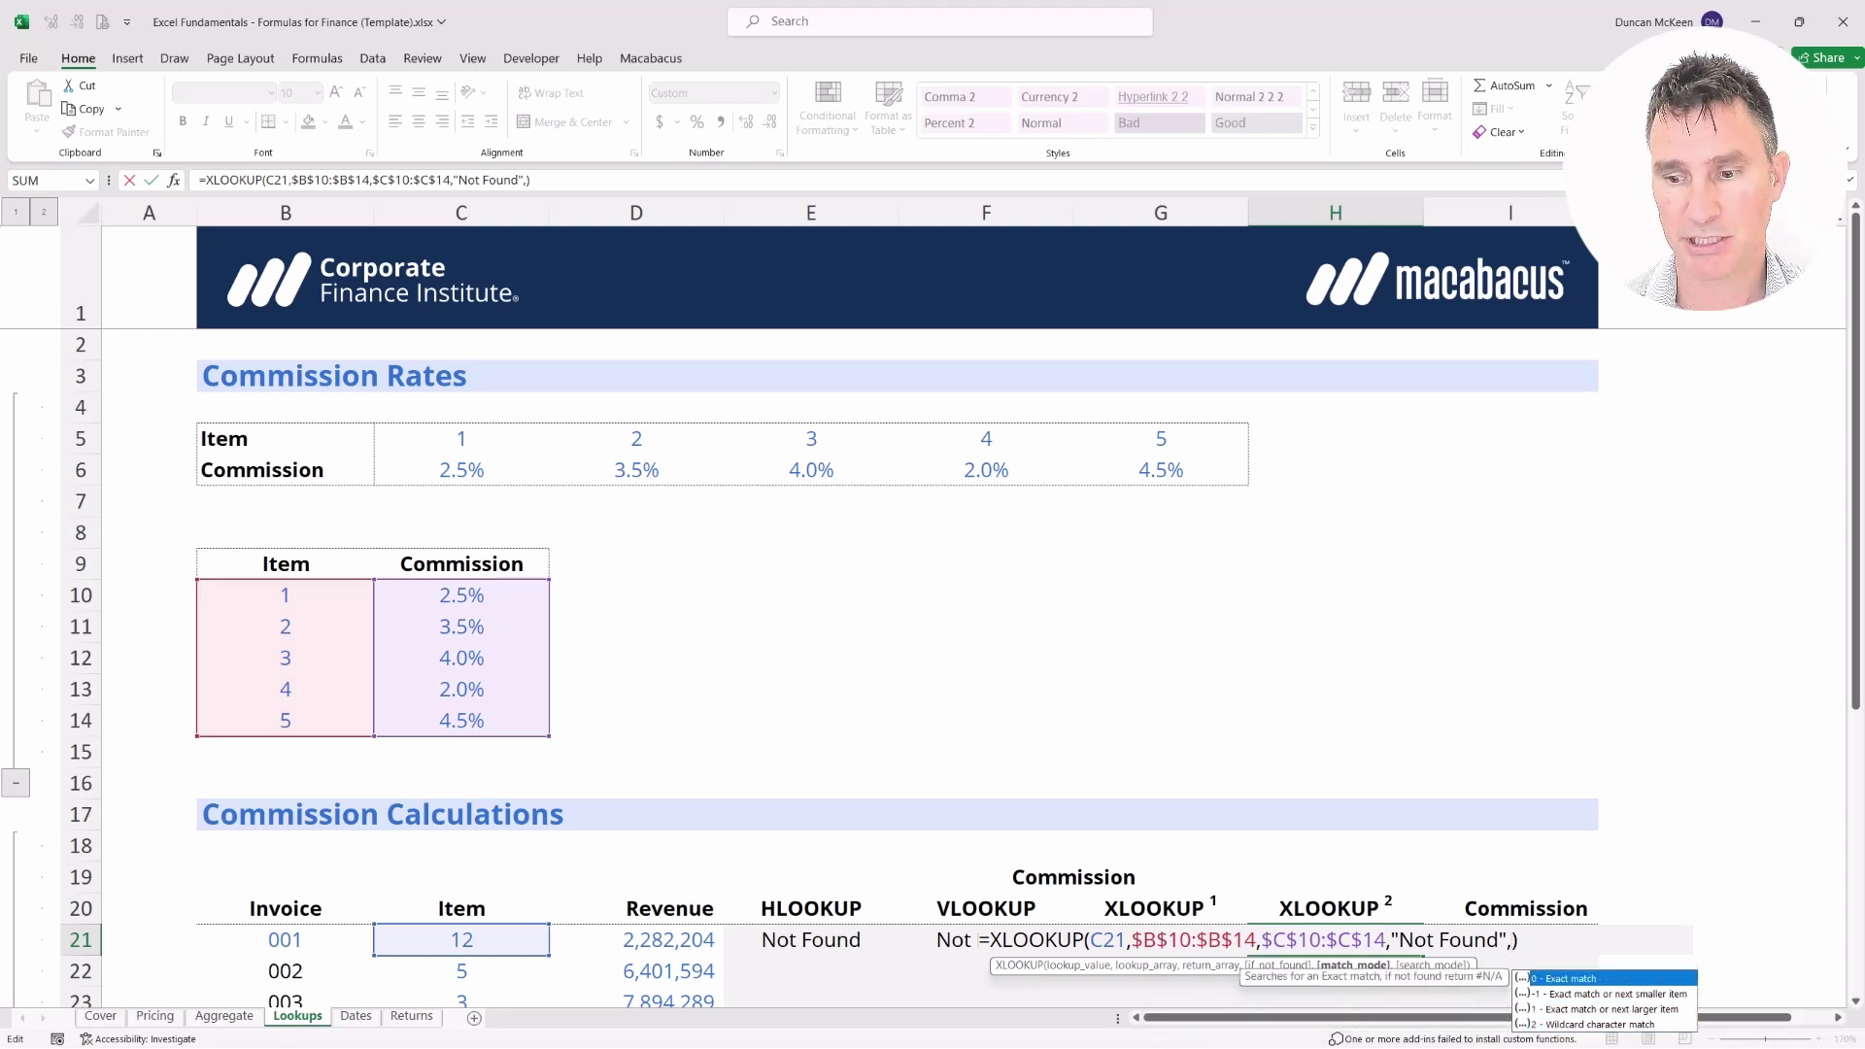
Enter 0 as match_mode in H21's XLOOKUP, examine the search_mode options, and discard the edit
{"action": "type", "text": "0,"}
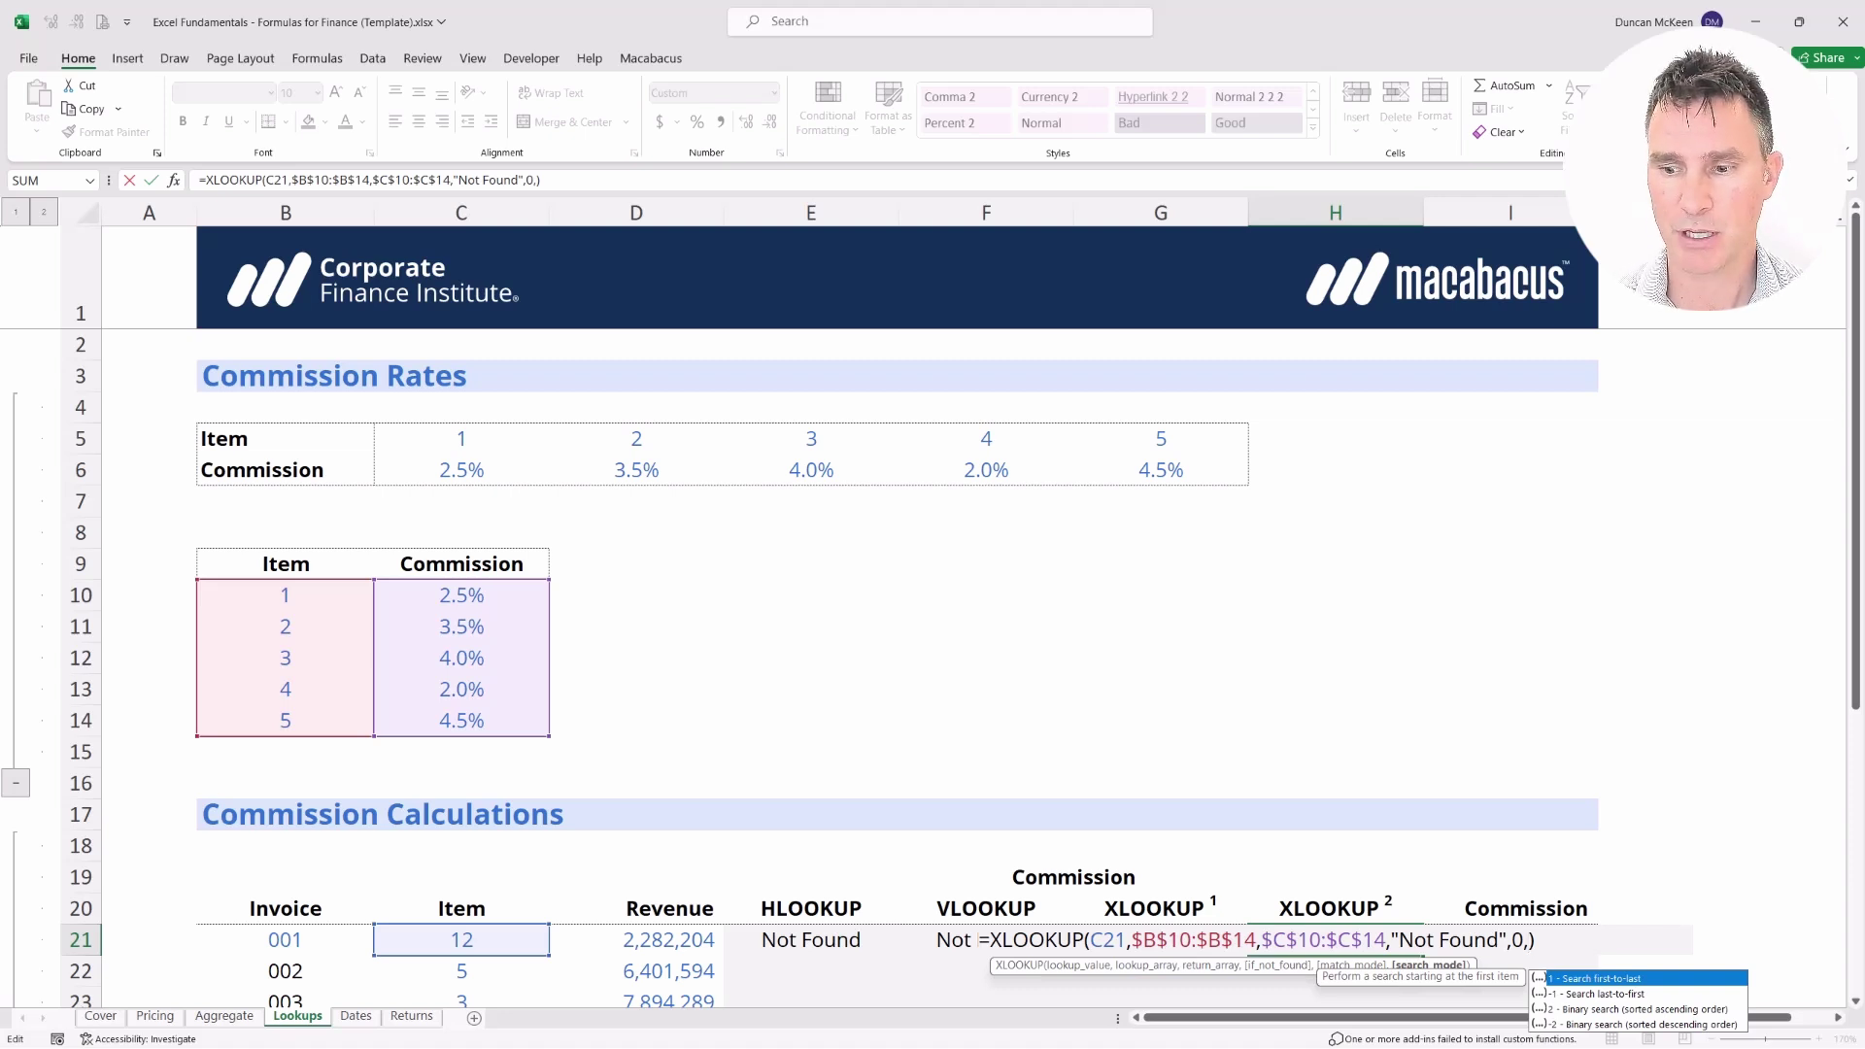
{"action": "key", "text": "Down"}
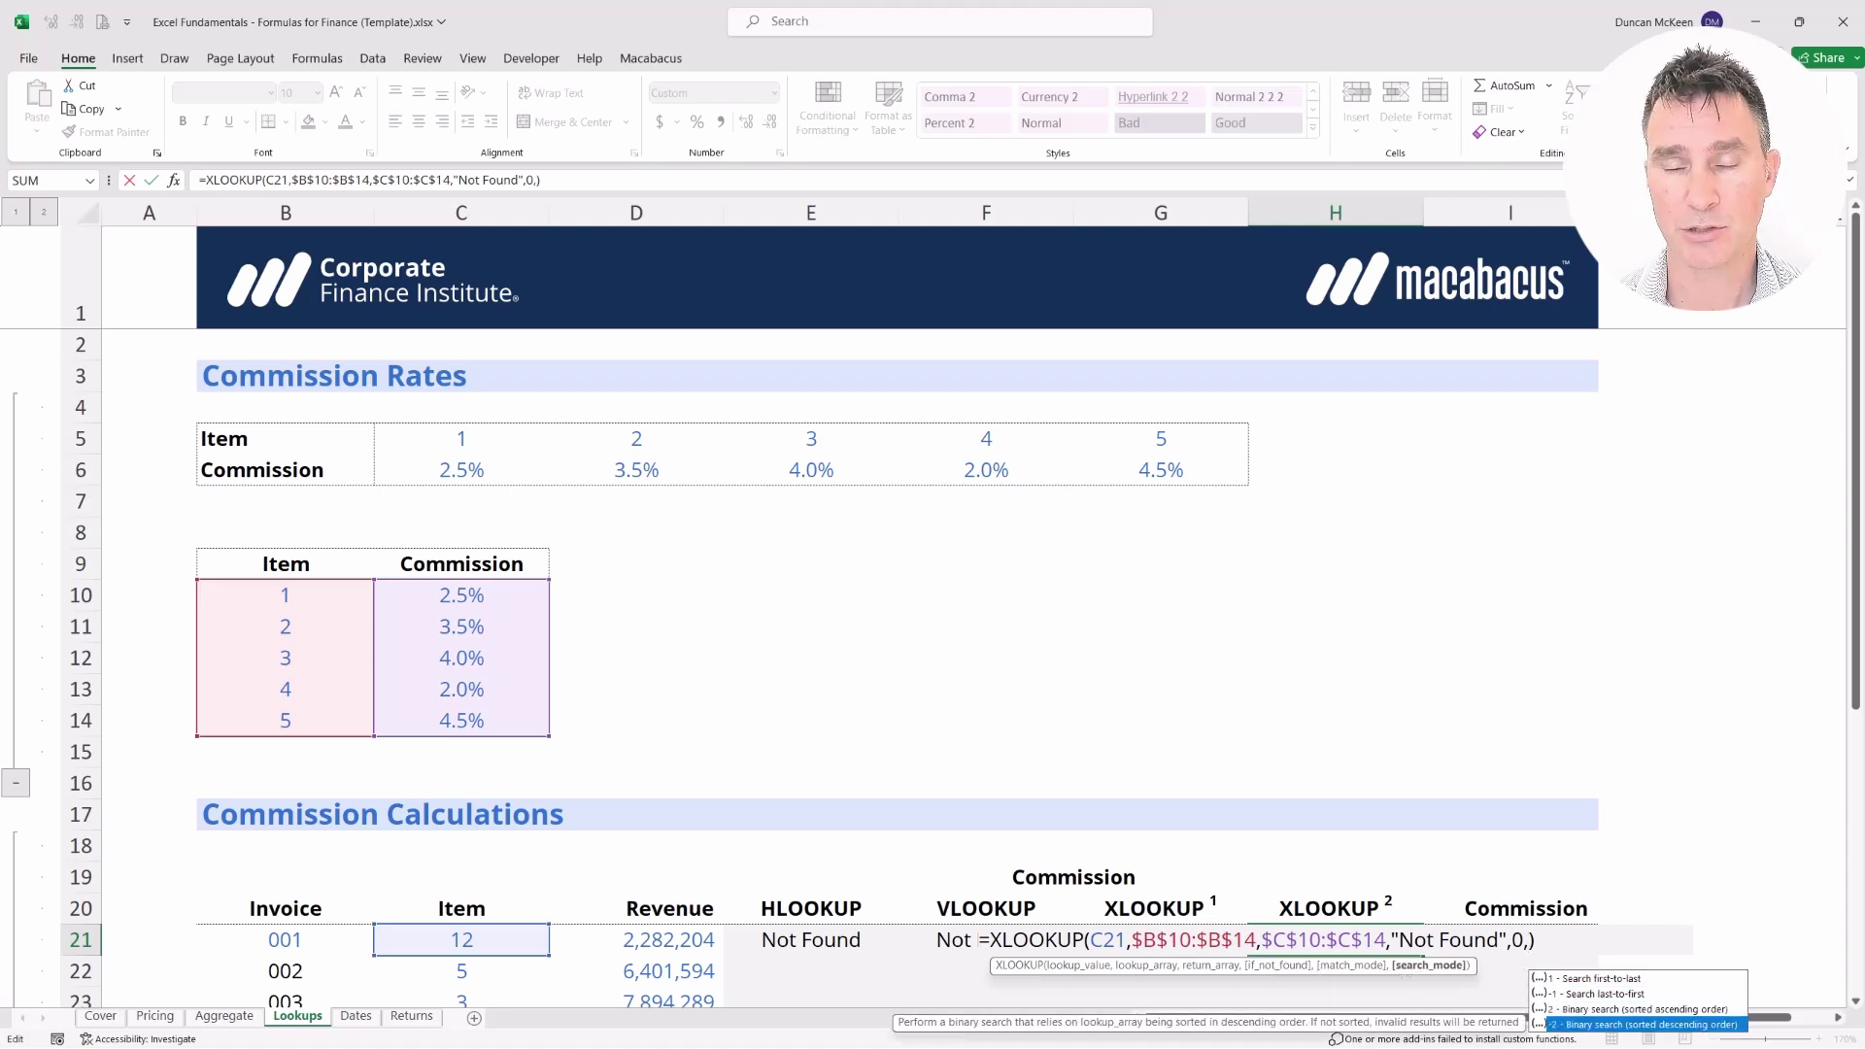
{"action": "key", "text": "Up"}
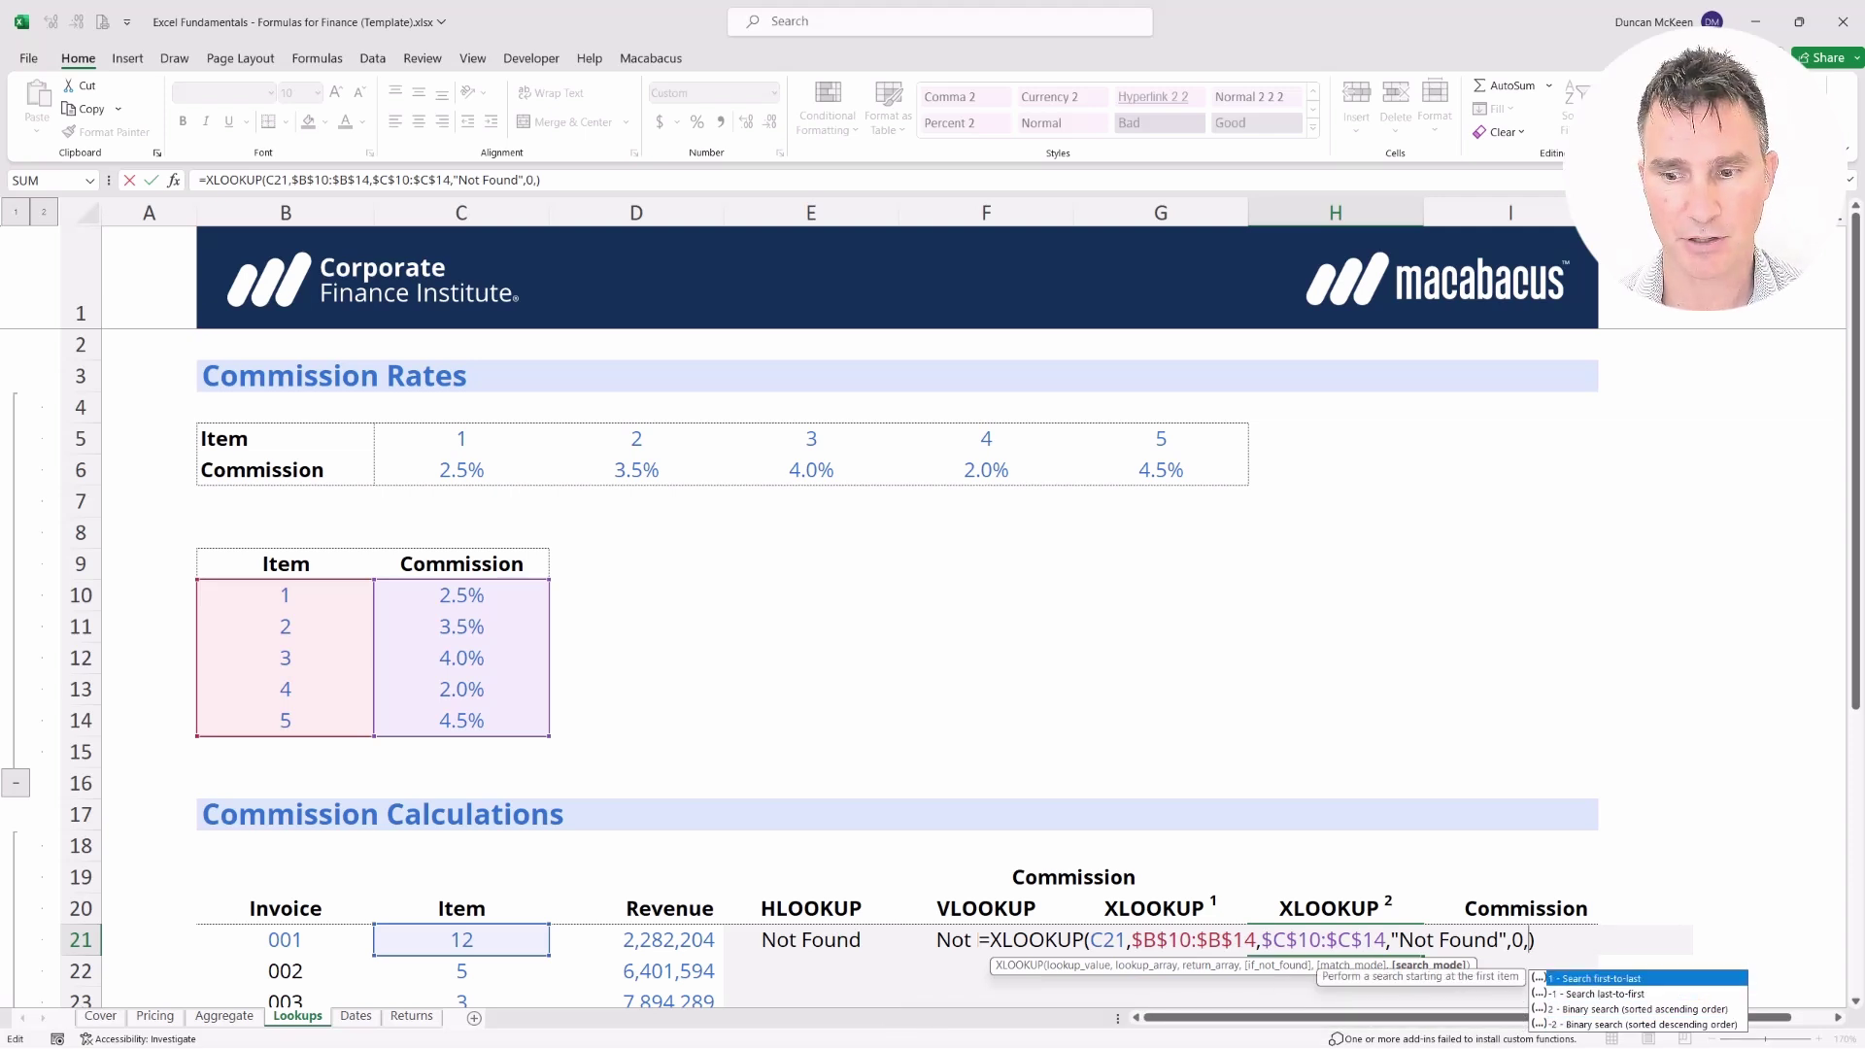
{"action": "key", "text": "Escape"}
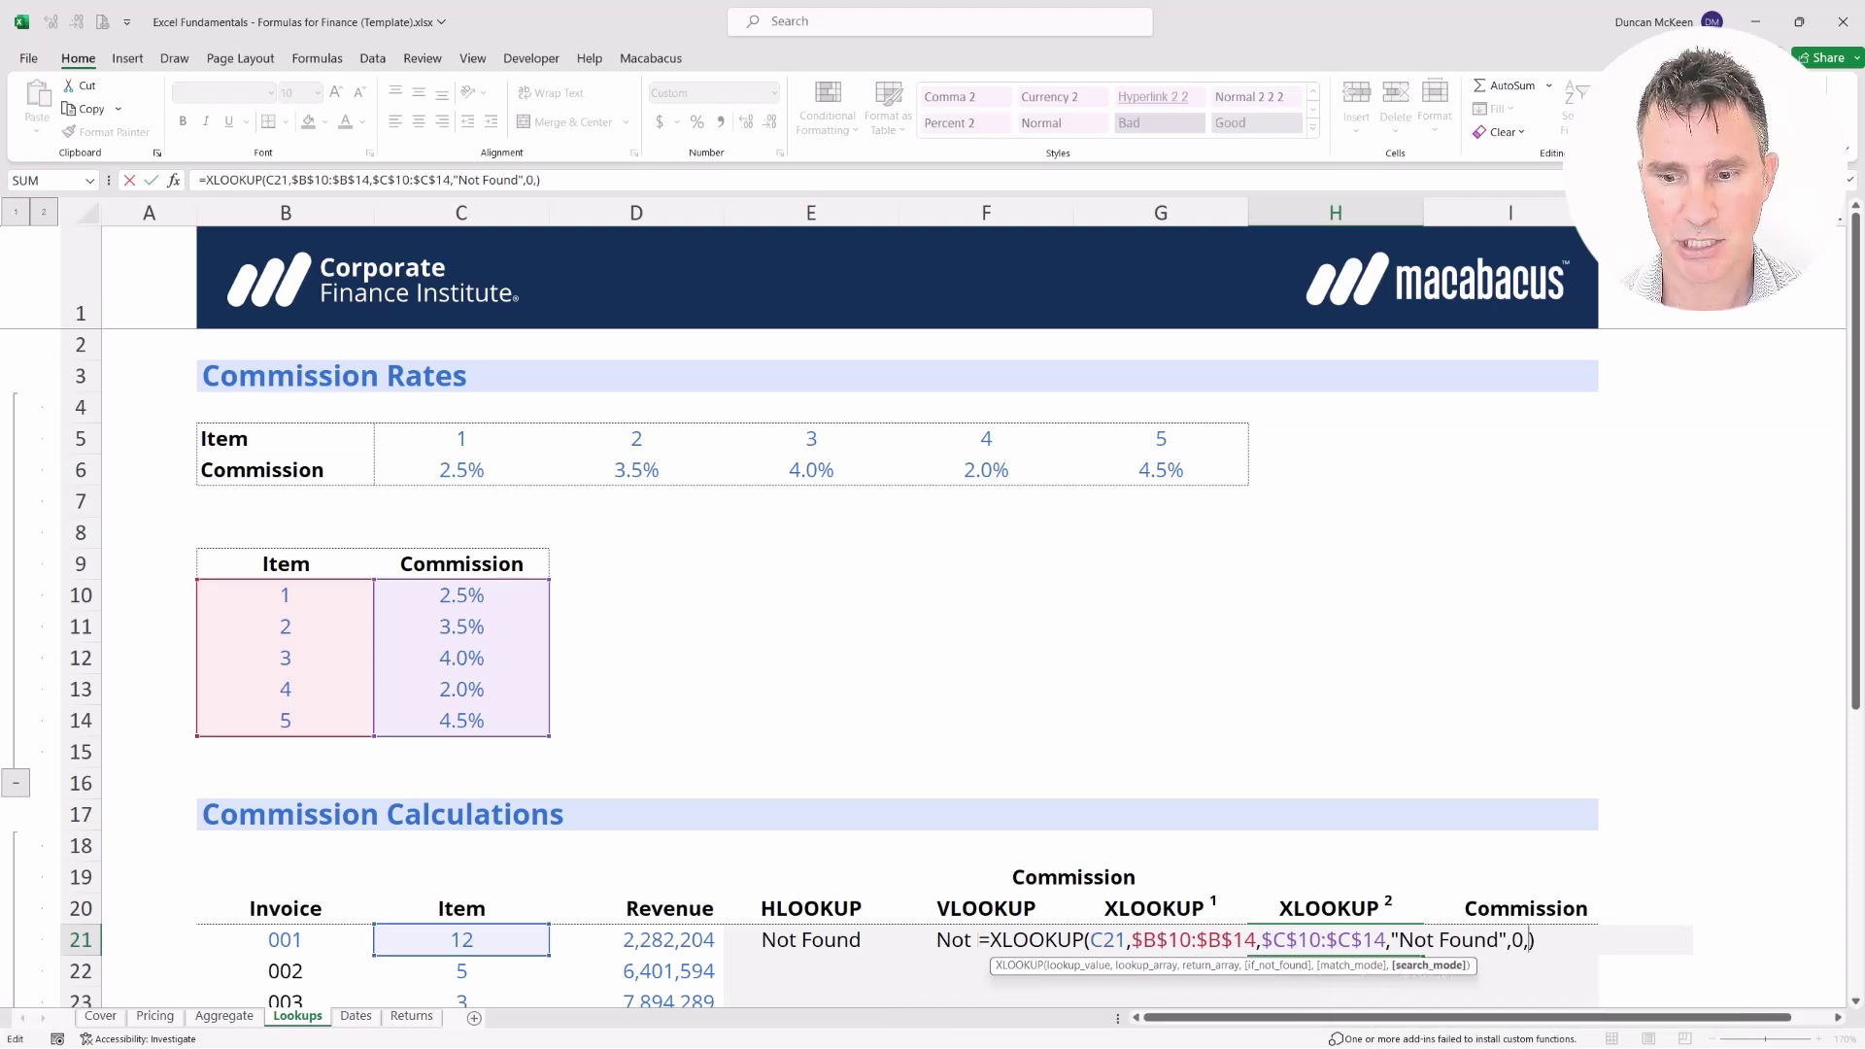
{"action": "key", "text": "Escape"}
{"action": "key", "text": "shift+Down"}
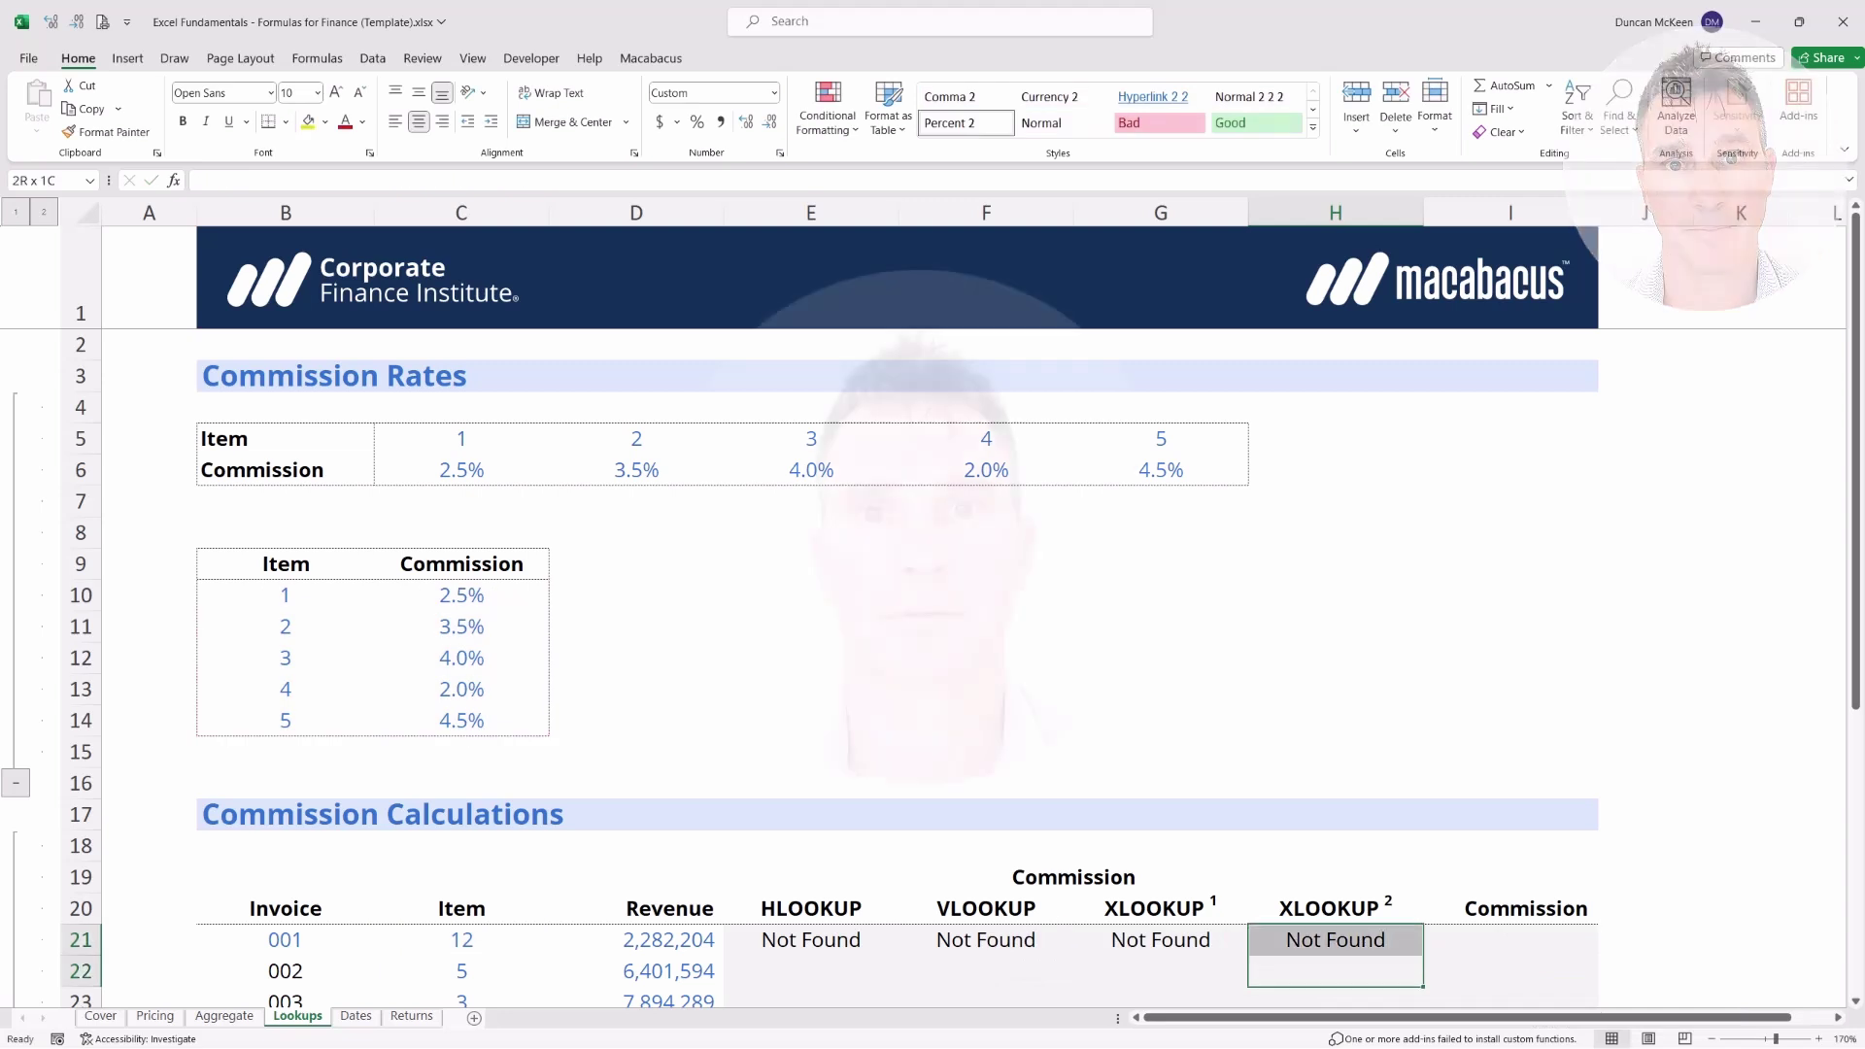
{"action": "left_click", "coordinate": [1336, 970]}
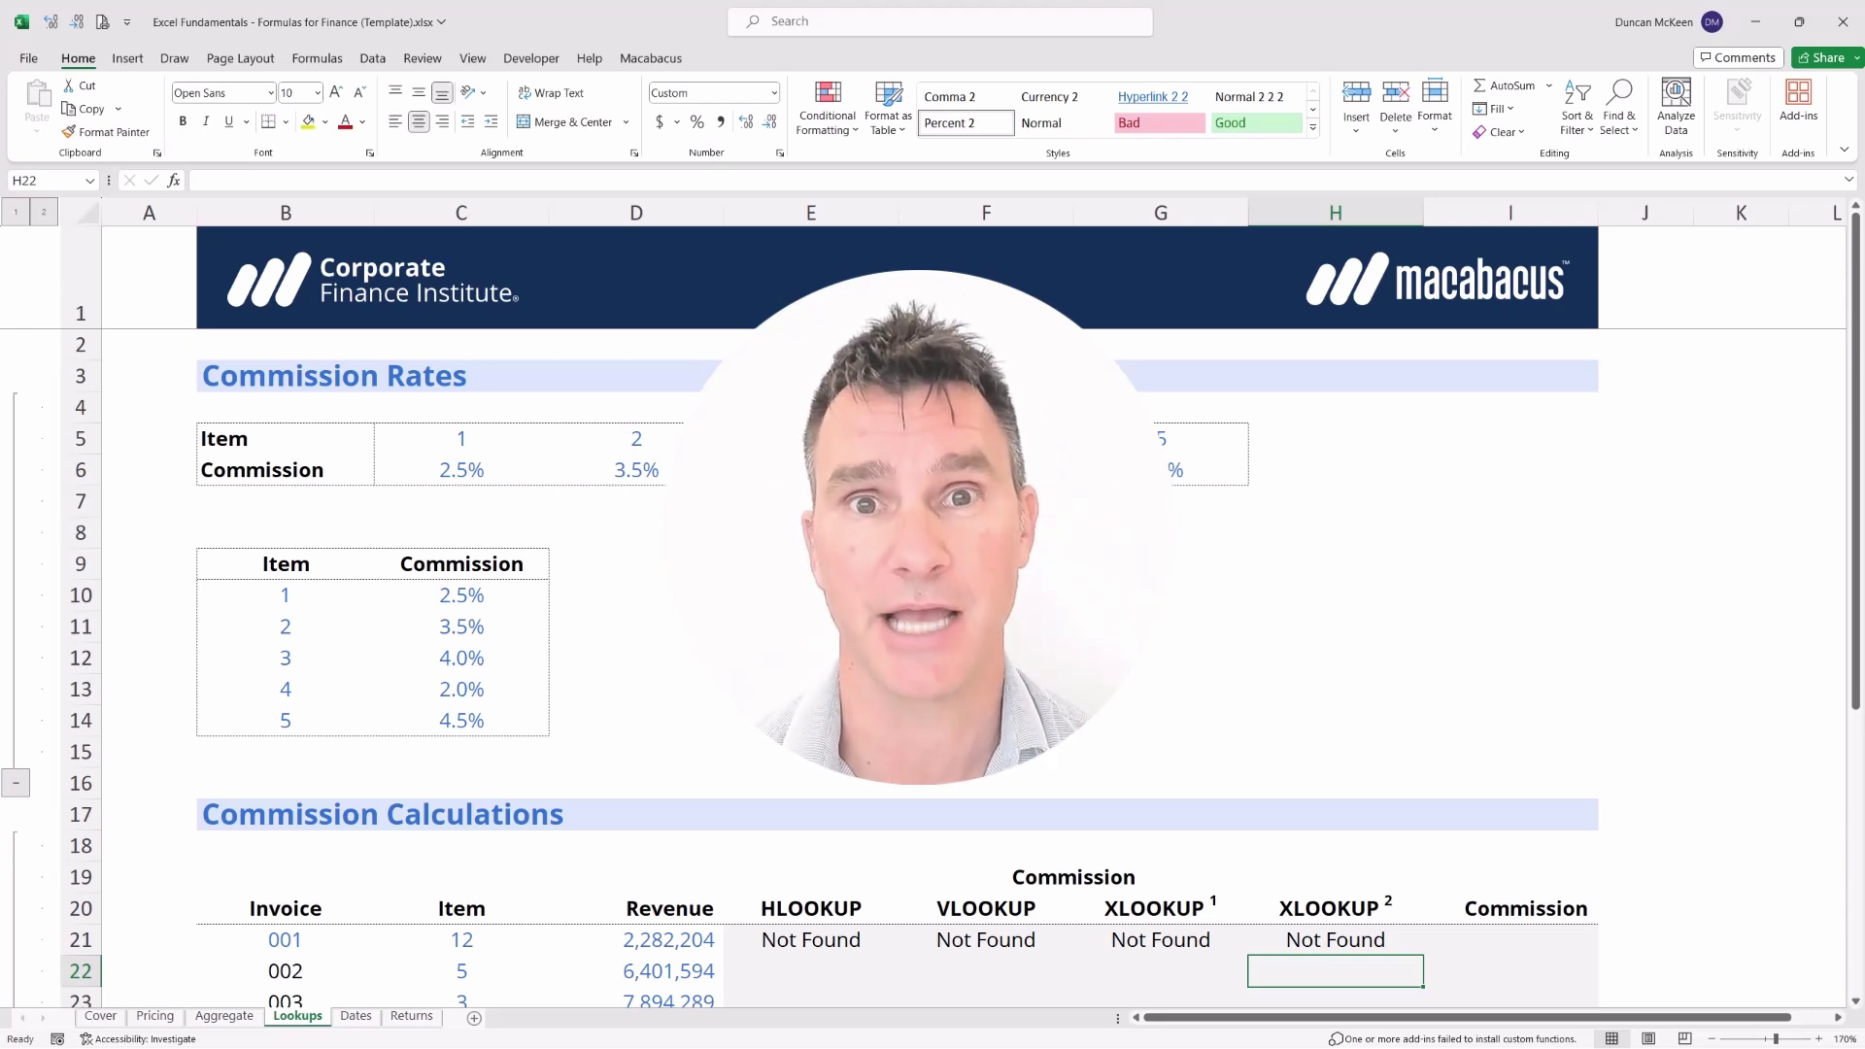
Set invoice 001's item number in C21 to 4
{"action": "left_click", "coordinate": [1336, 939]}
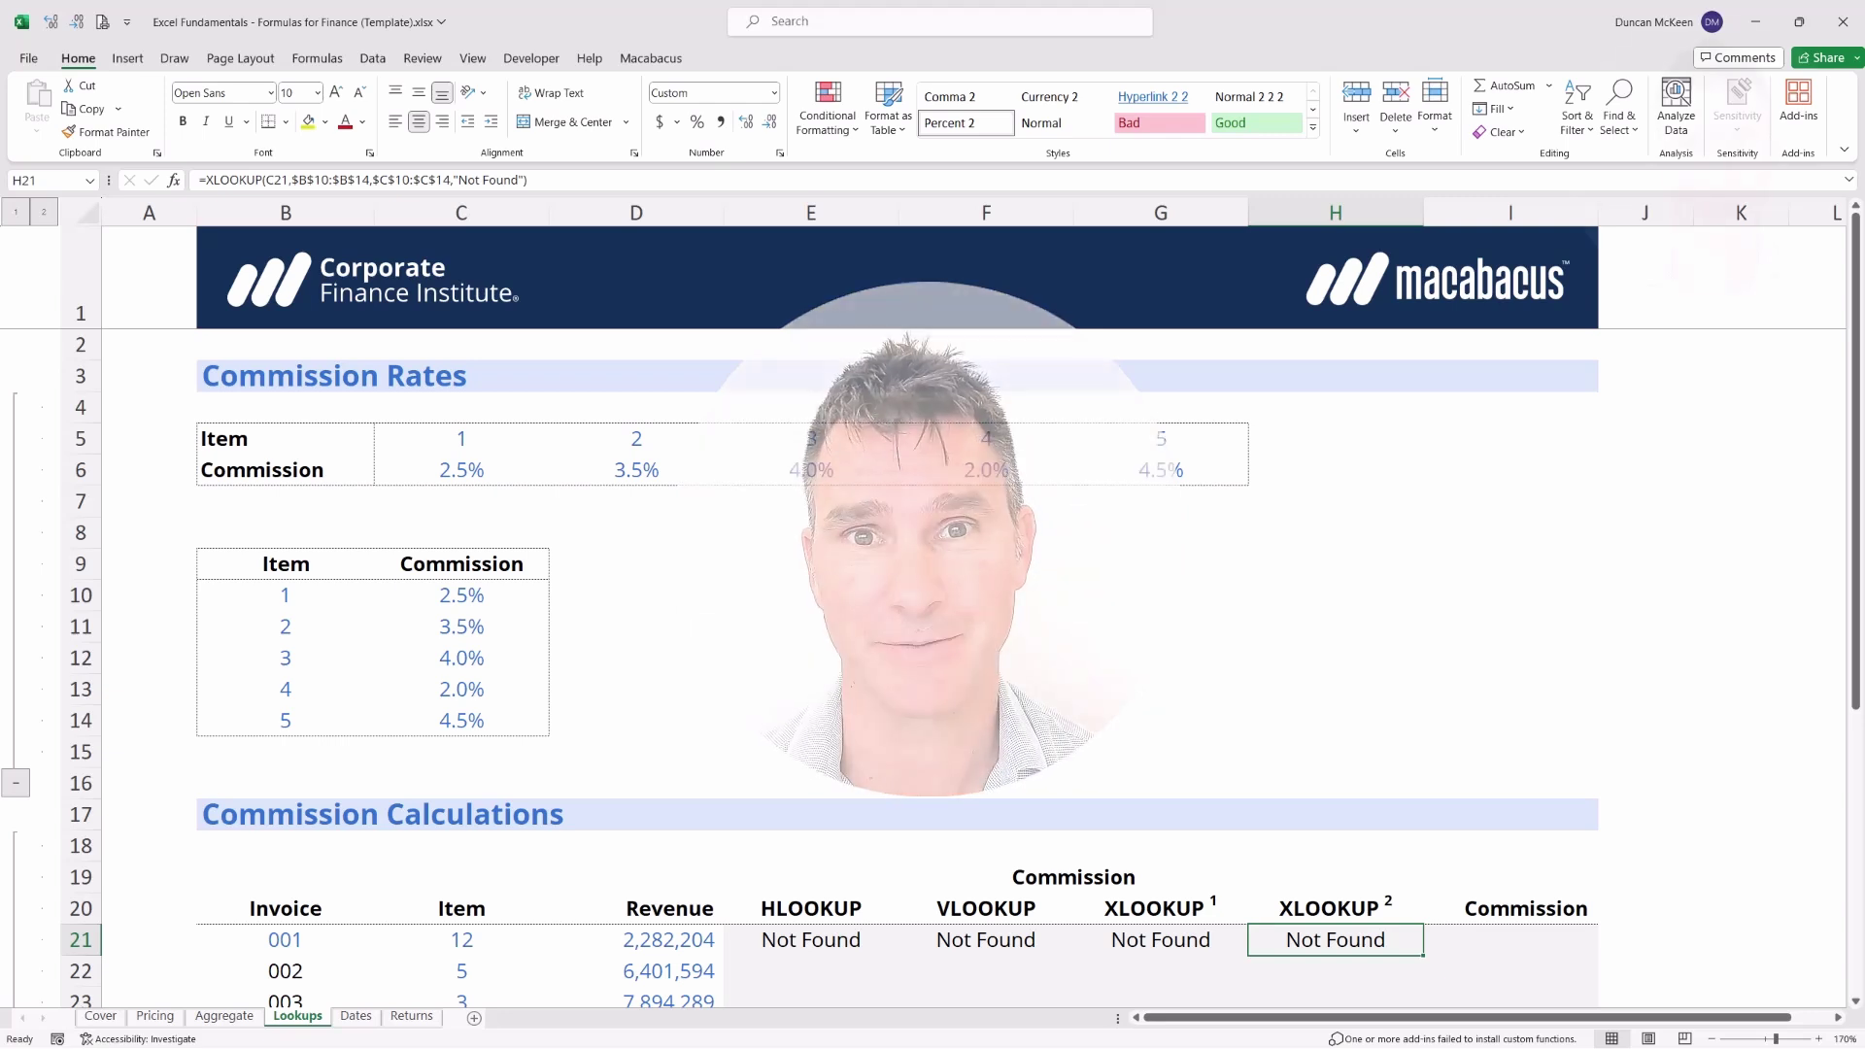
{"action": "key", "text": "Left"}
{"action": "key", "text": "Left"}
{"action": "key", "text": "Left"}
{"action": "key", "text": "Left"}
{"action": "key", "text": "Left"}
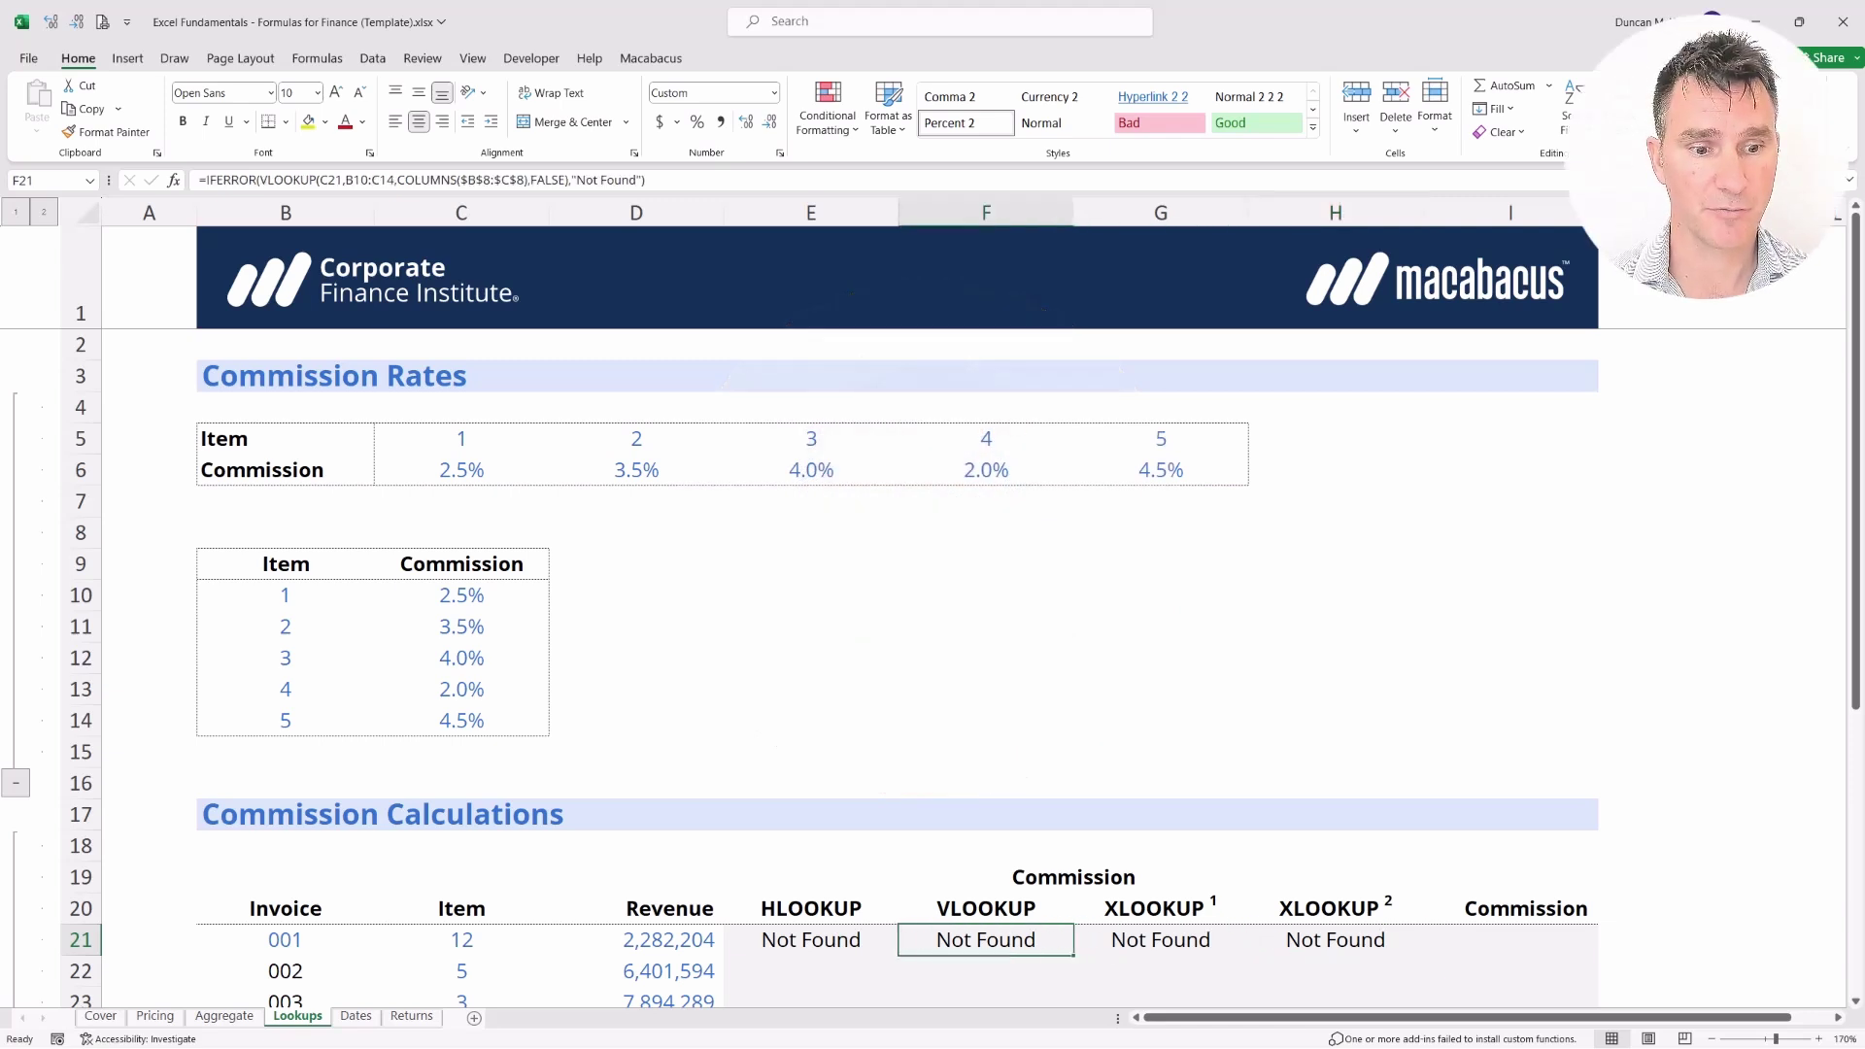
{"action": "key", "text": "shift+Up"}
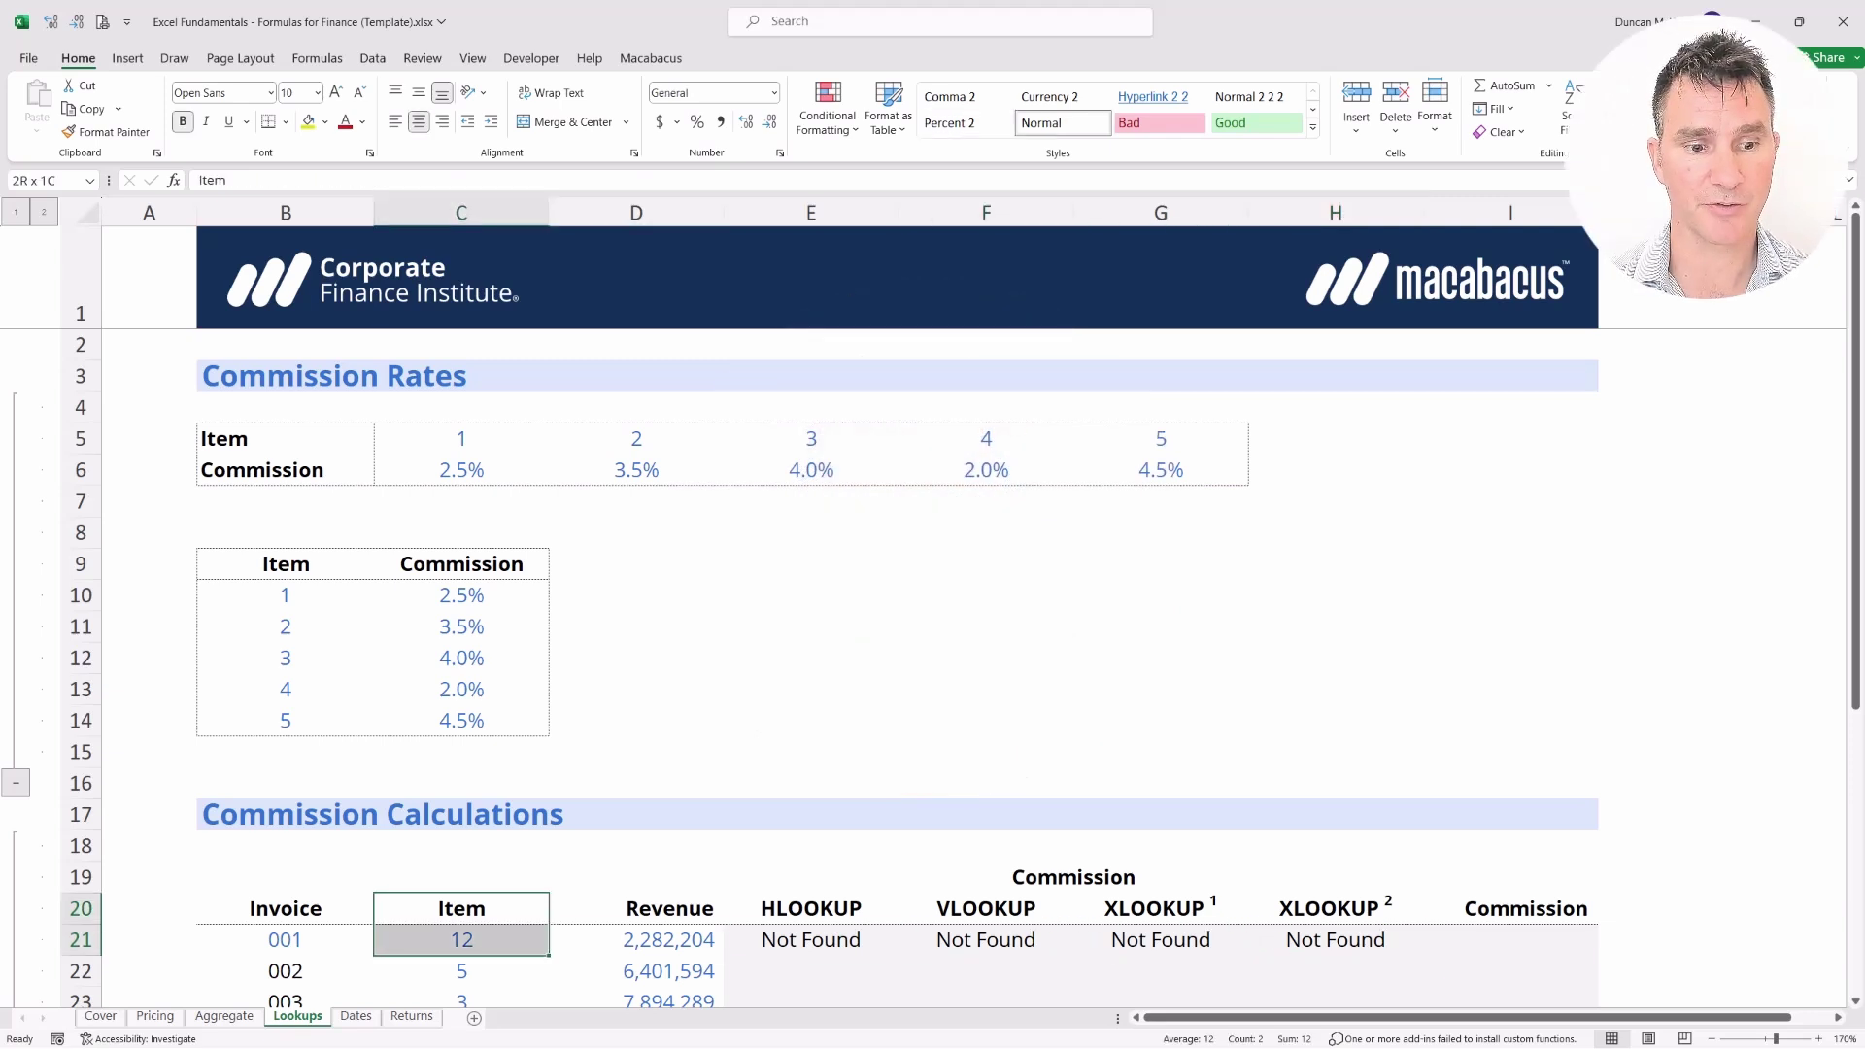
{"action": "key", "text": "shift+Down"}
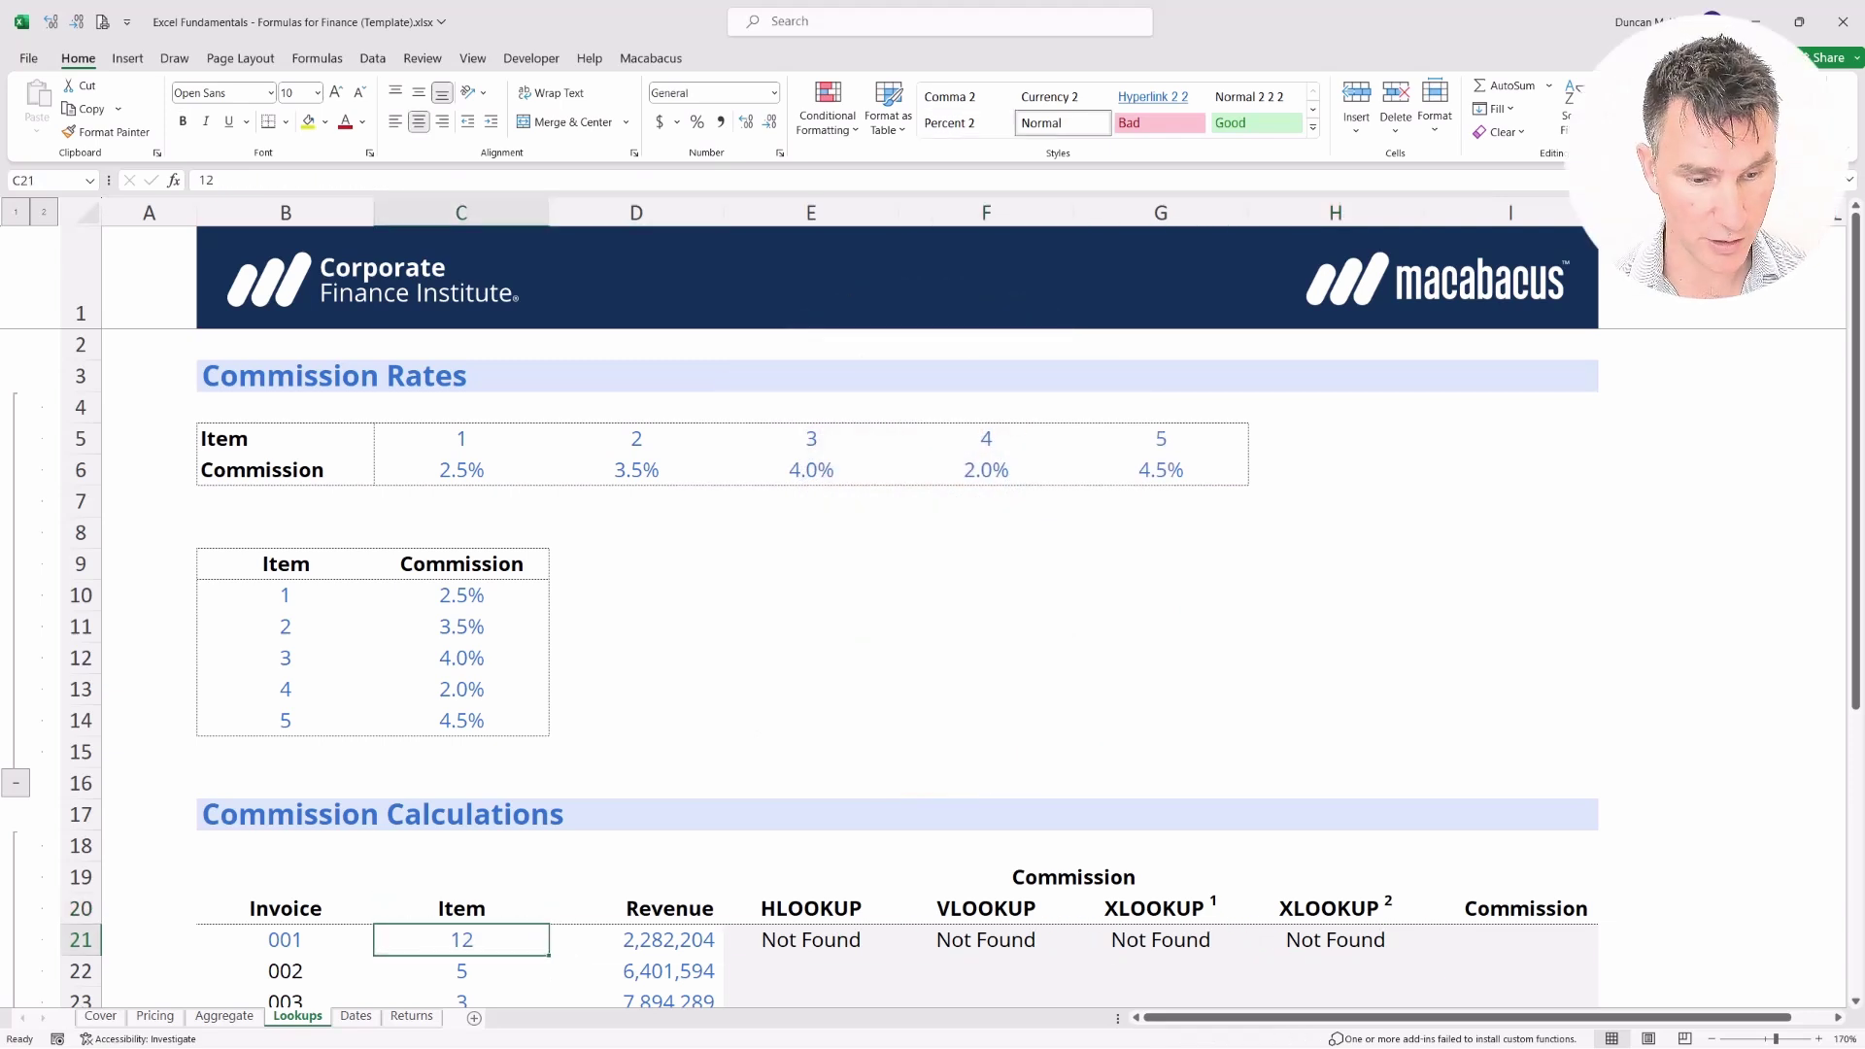
{"action": "type", "text": "4"}
{"action": "key", "text": "ctrl+Return"}
Examine invoice 001's HLOOKUP, VLOOKUP and both XLOOKUP results in E20:H21
{"action": "key", "text": "Up"}
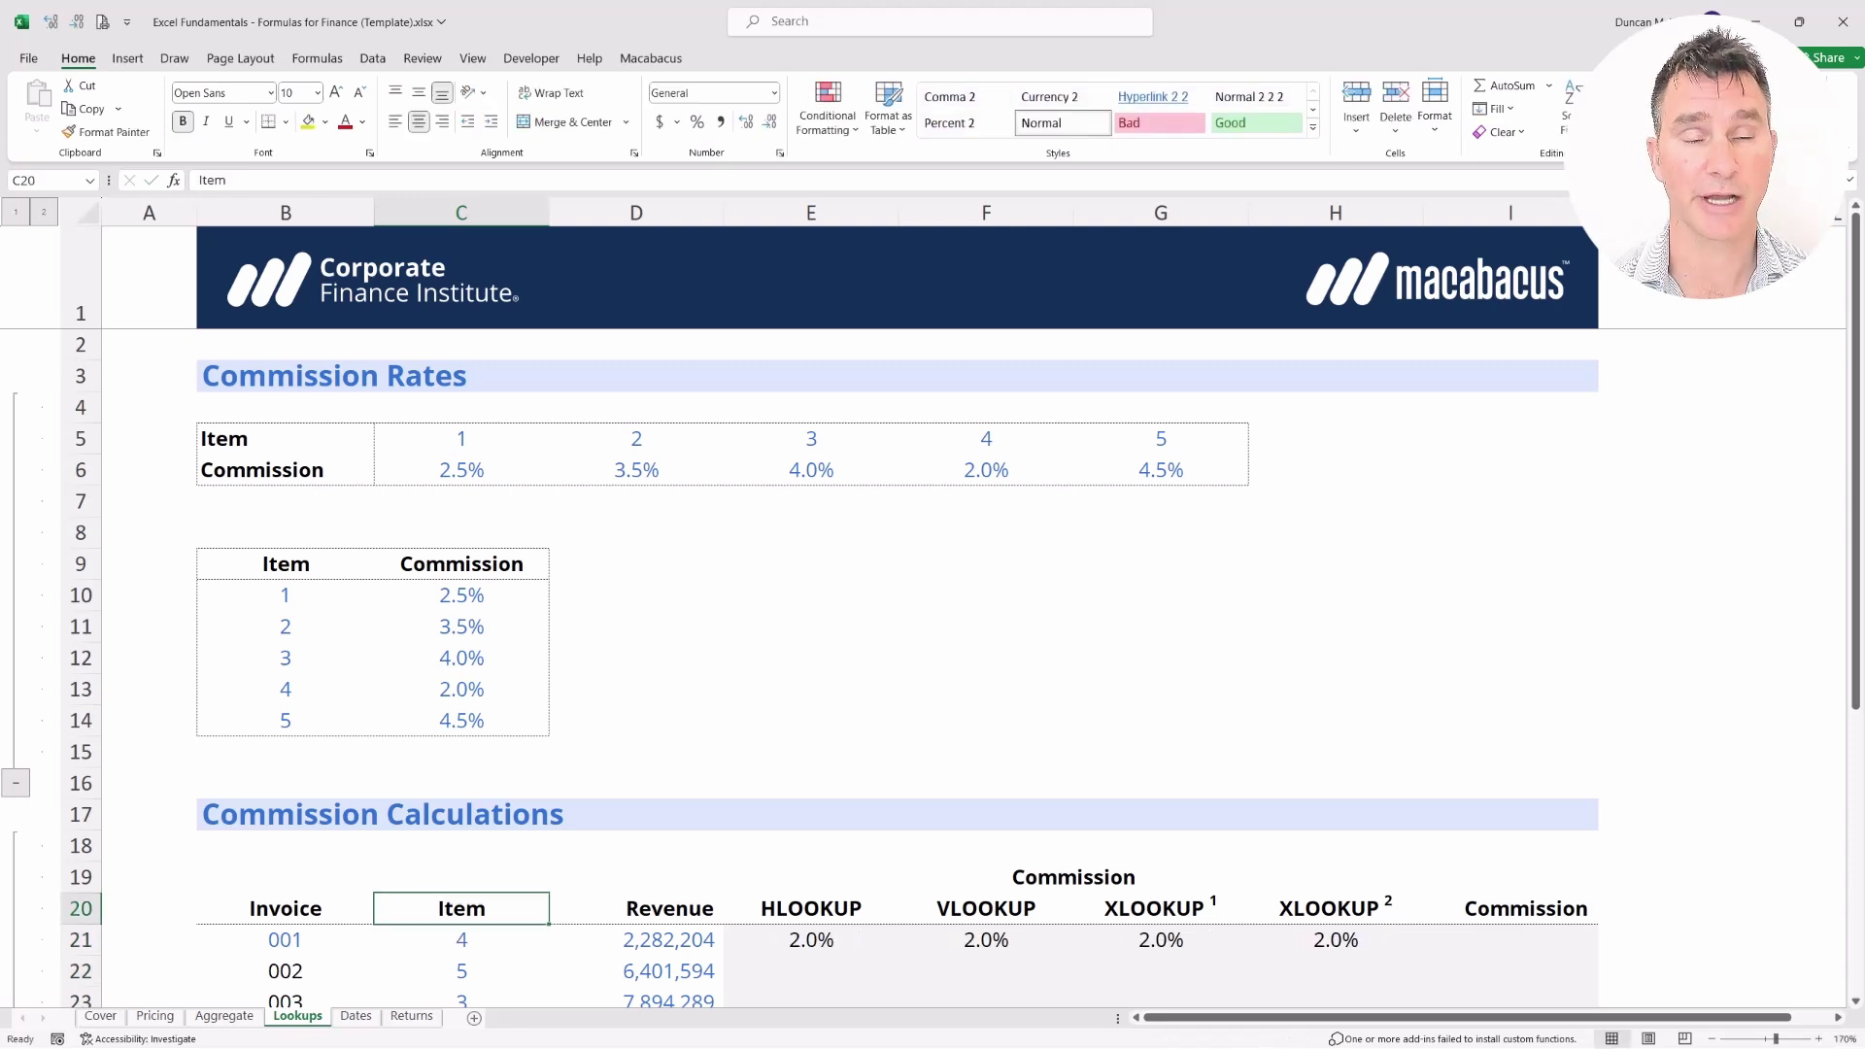
{"action": "key", "text": "Right"}
{"action": "key", "text": "Right"}
{"action": "key", "text": "shift+Down"}
{"action": "key", "text": "shift+Right"}
{"action": "key", "text": "shift+Right"}
{"action": "key", "text": "shift+Right"}
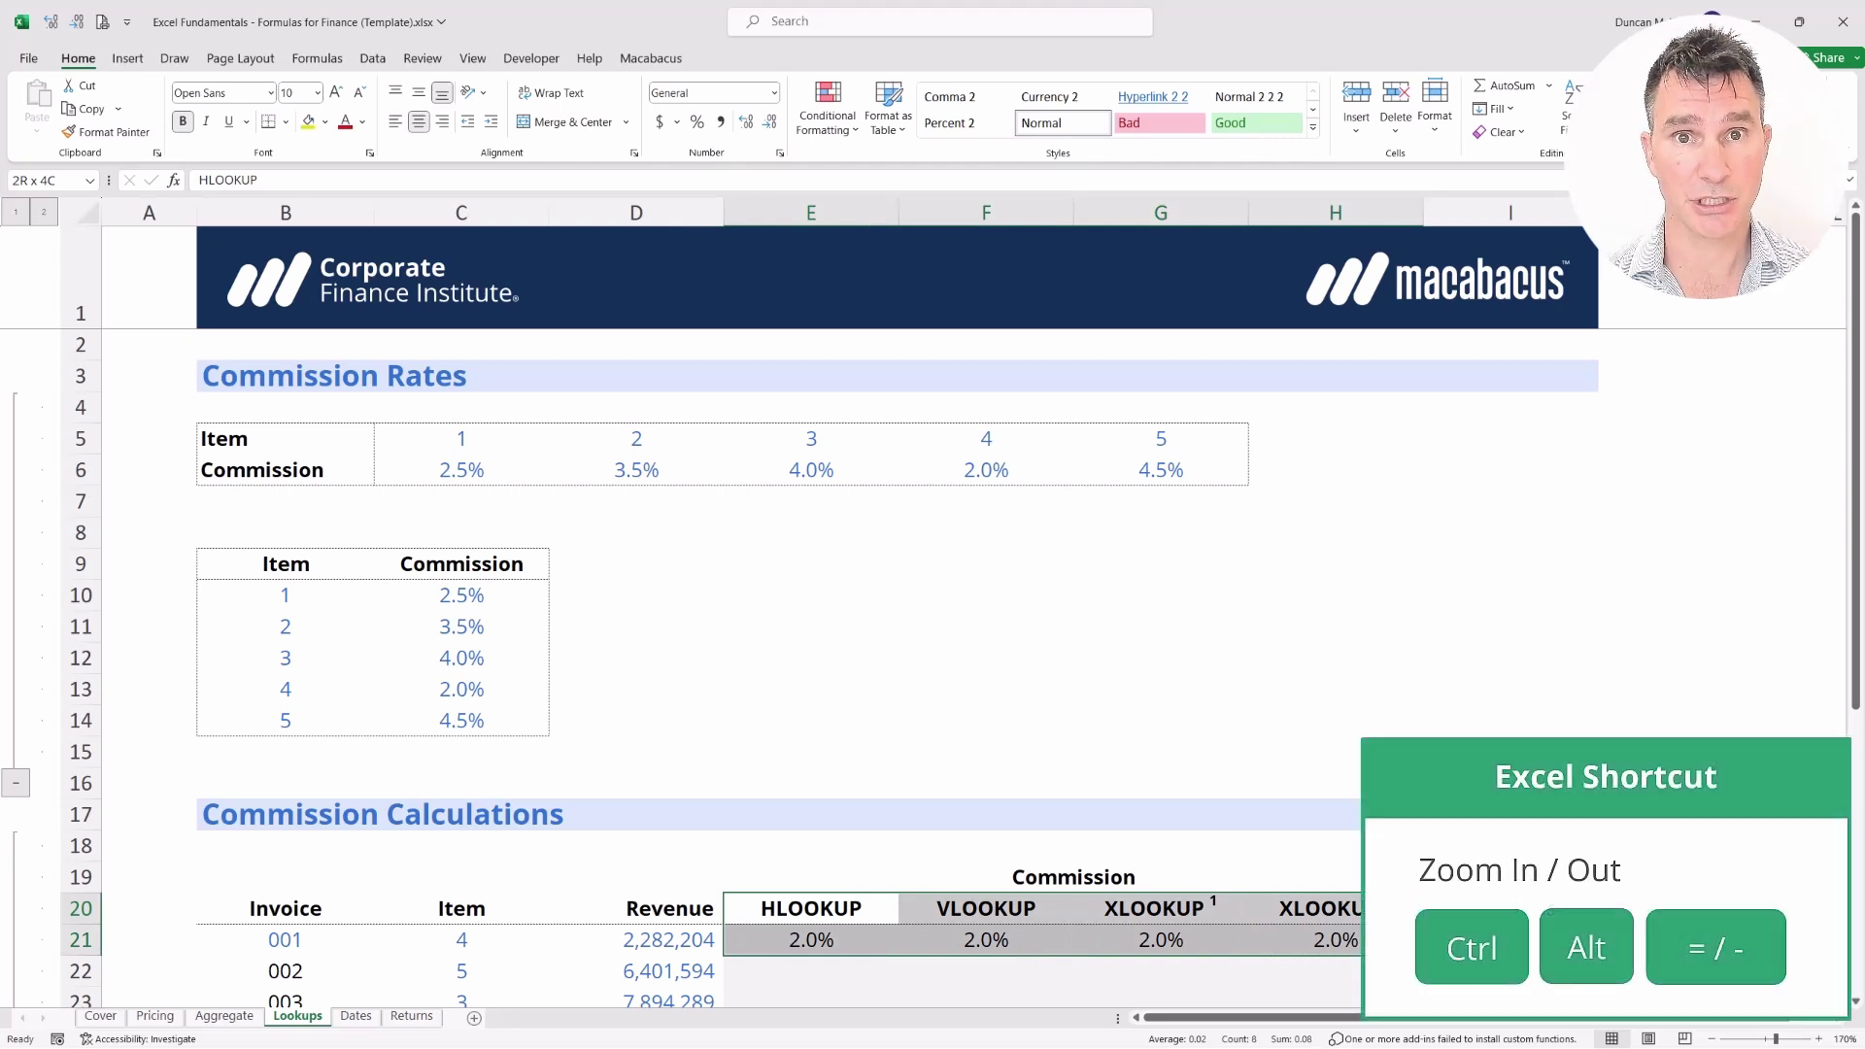
{"action": "key", "text": "ctrl+alt+minus"}
{"action": "key", "text": "ctrl+alt+minus"}
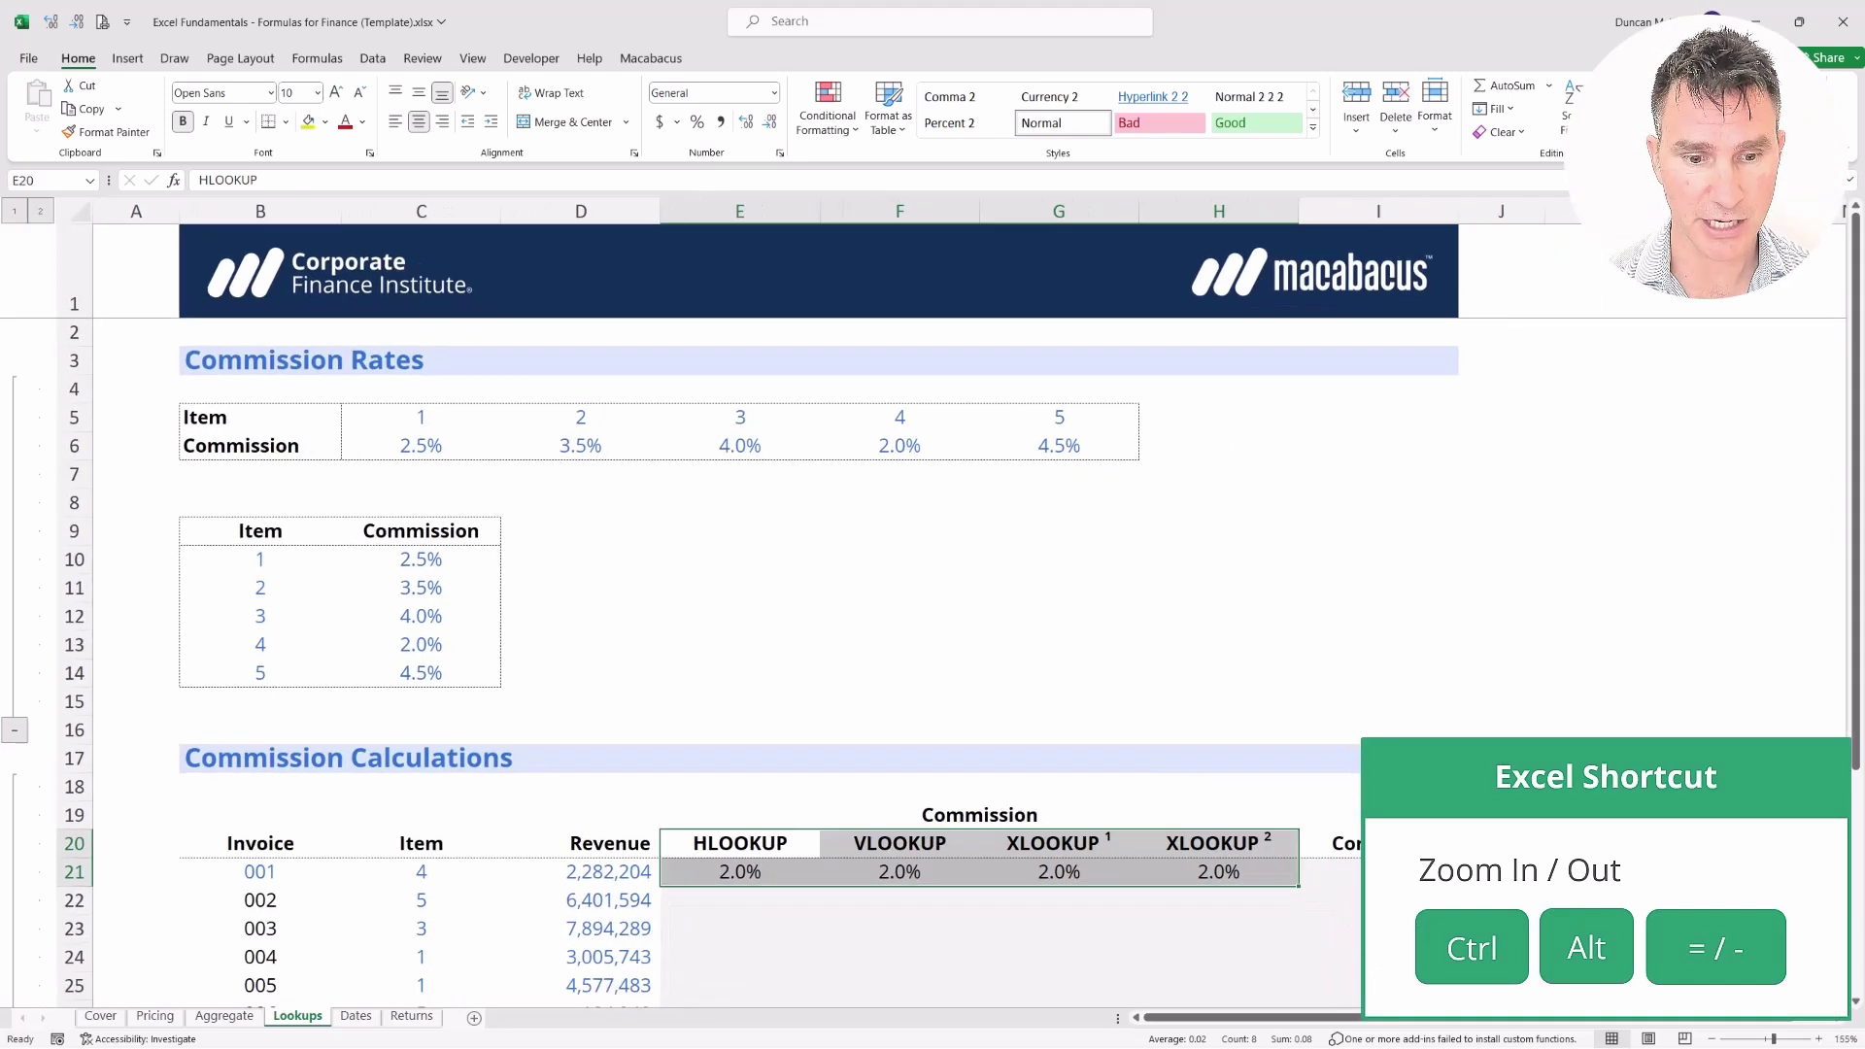
{"action": "key", "text": "ctrl+alt+minus"}
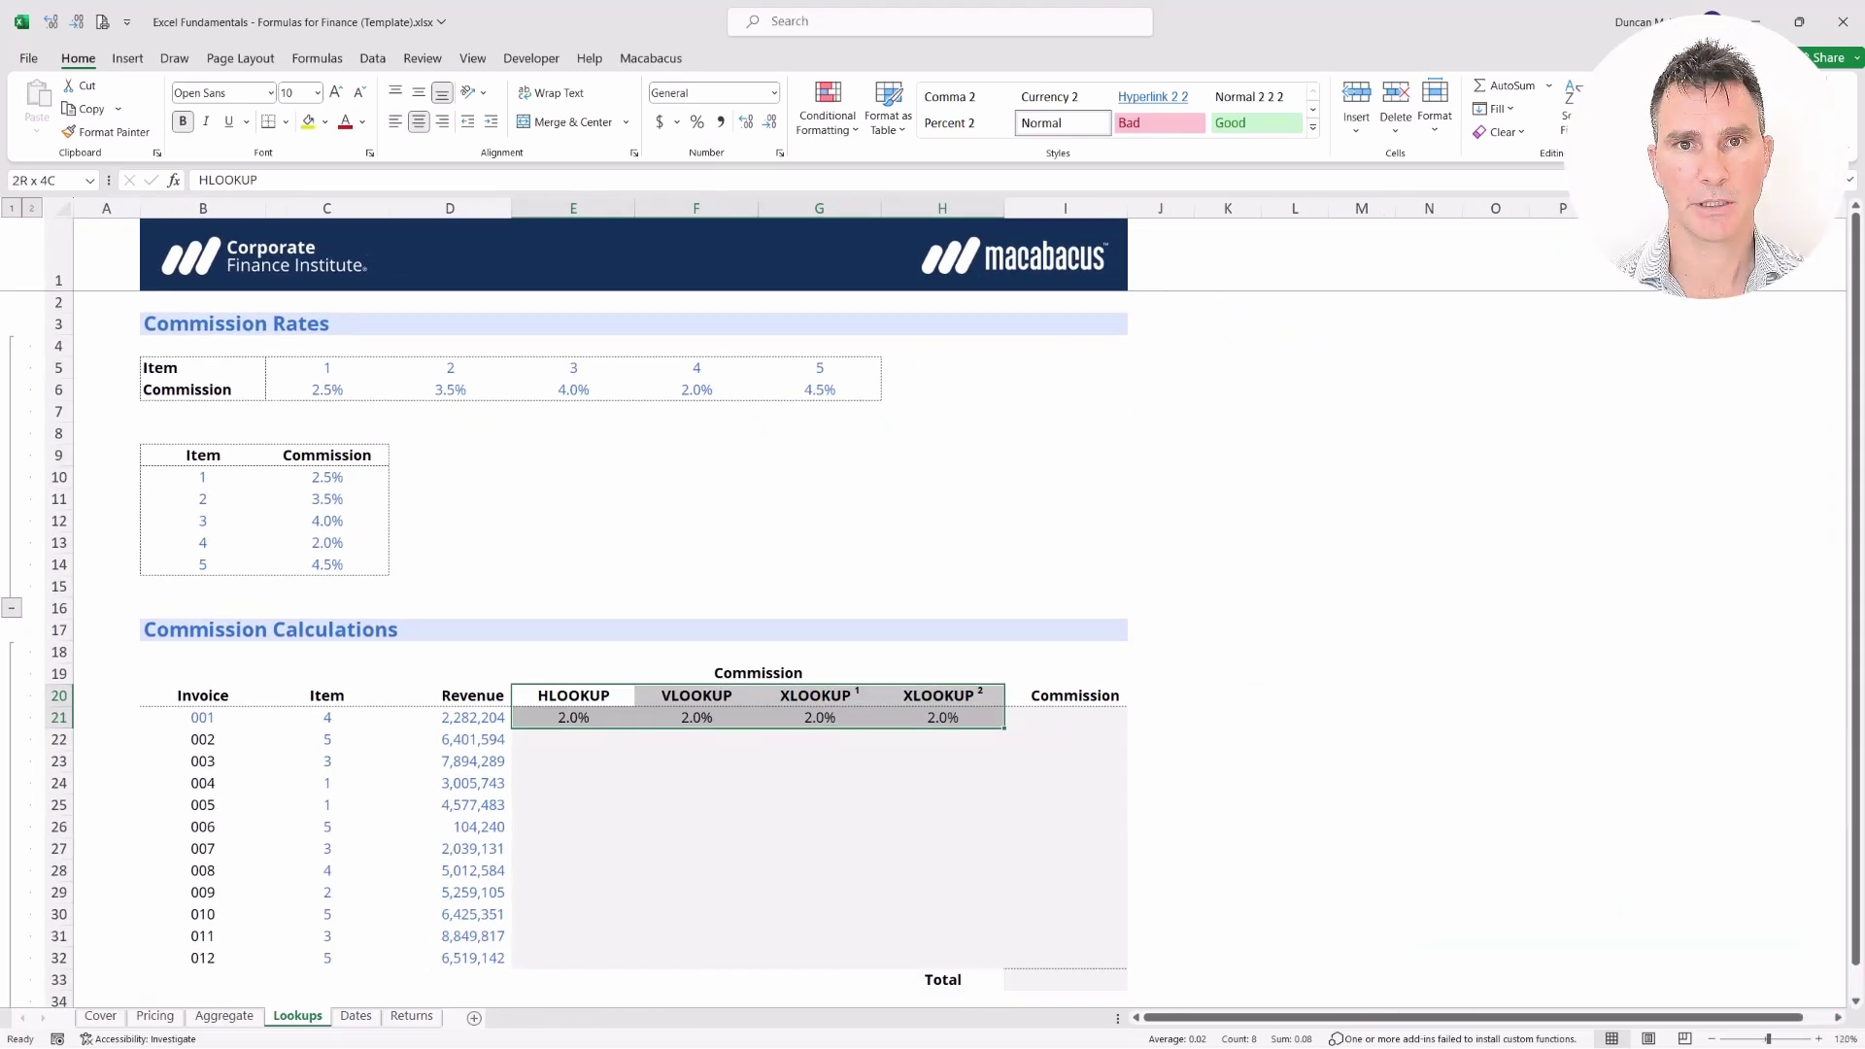
Review the Commission column in I20:I21 against the four lookup rates beside it in E20:H21
{"action": "key", "text": "Right"}
{"action": "key", "text": "Right"}
{"action": "key", "text": "Right"}
{"action": "key", "text": "Right"}
{"action": "key", "text": "shift+Down"}
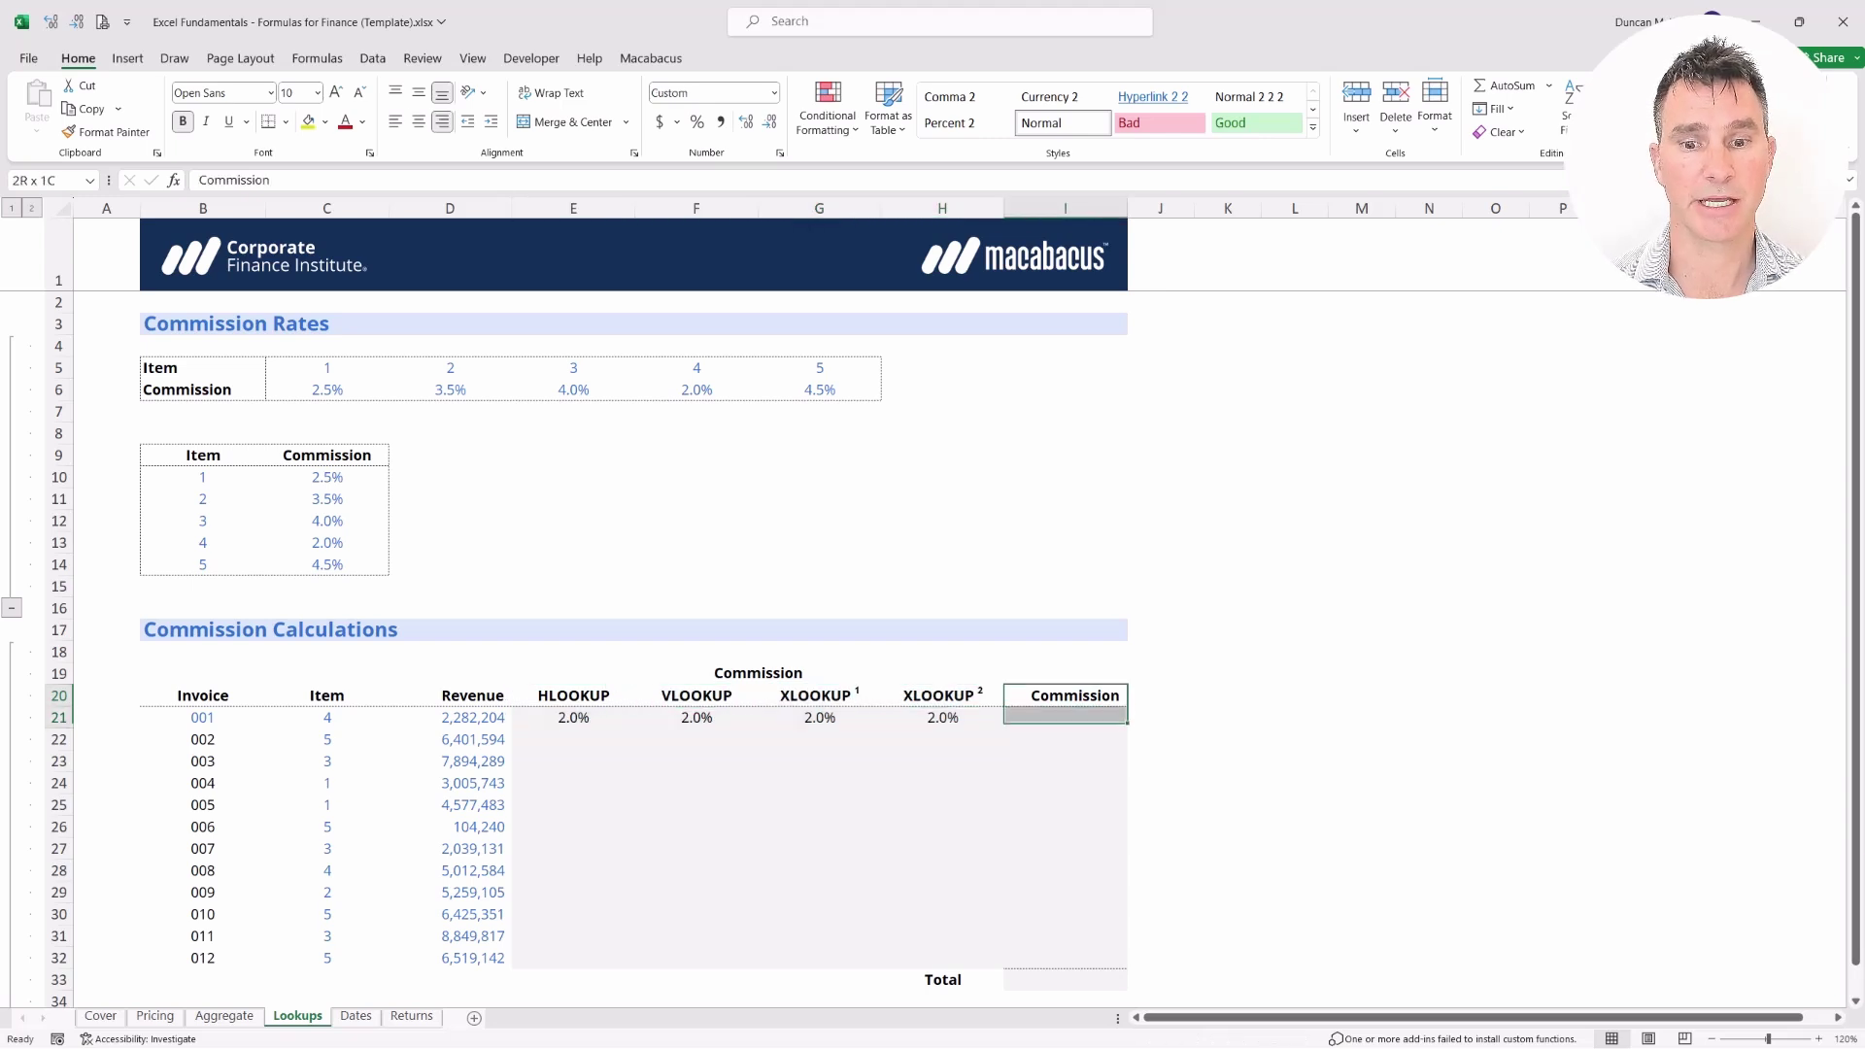
{"action": "key", "text": "Left"}
{"action": "key", "text": "shift+Down"}
{"action": "key", "text": "shift+Left"}
{"action": "key", "text": "shift+Left"}
{"action": "key", "text": "shift+Left"}
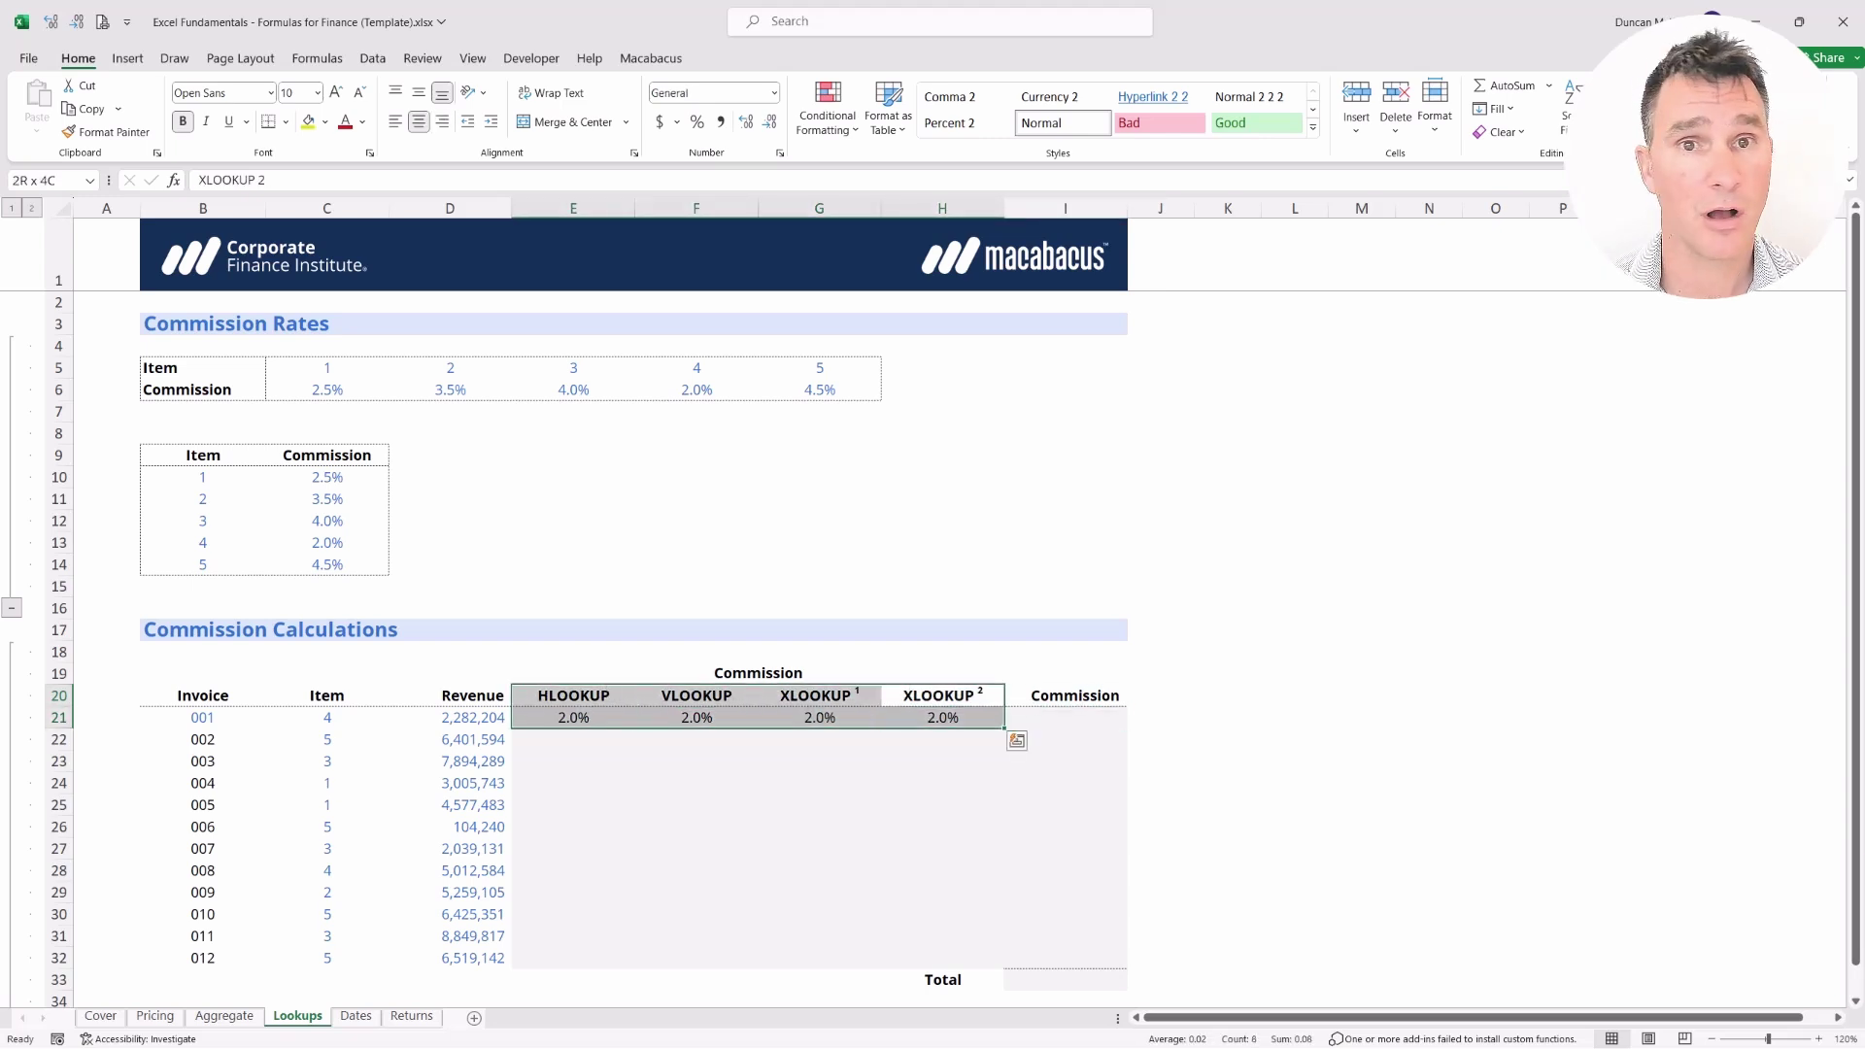
{"action": "key", "text": "shift+Right"}
{"action": "key", "text": "shift+Right"}
{"action": "key", "text": "shift+Right"}
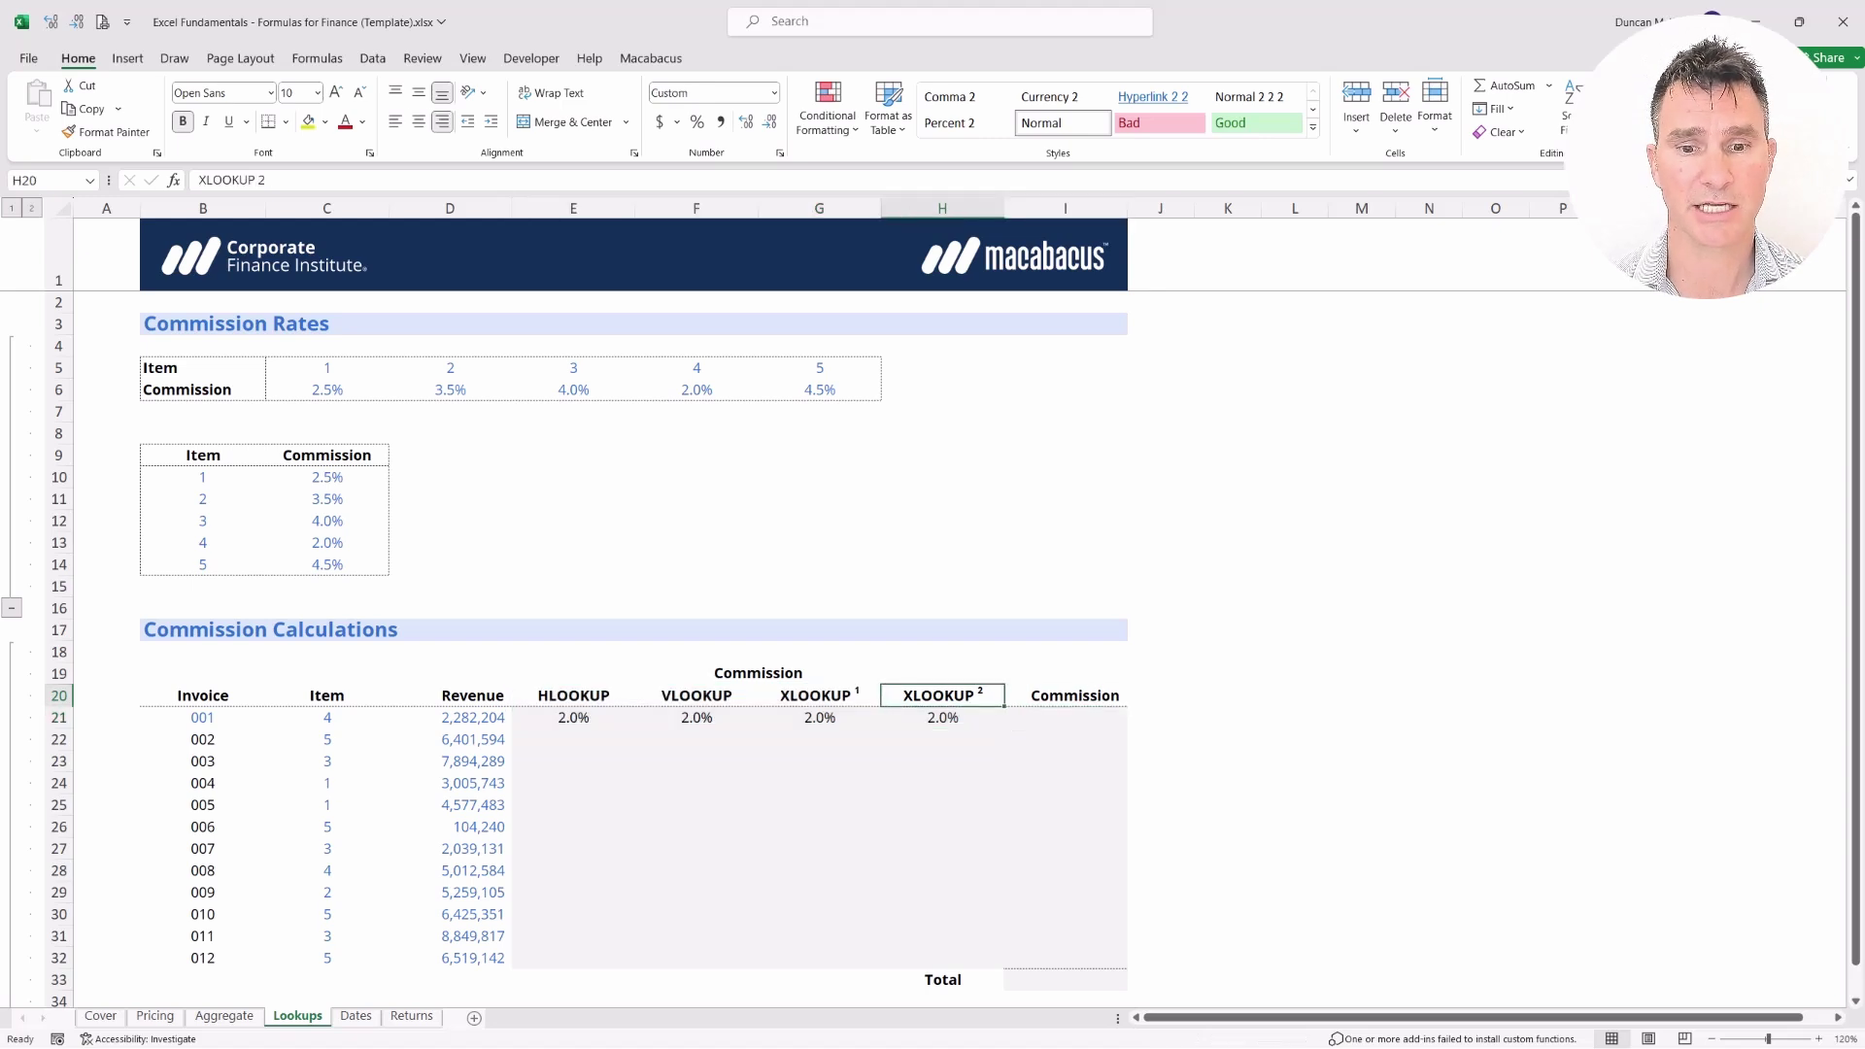
Calculate invoice 001's commission in I21 by multiplying the second XLOOKUP rate by its revenue, =H21*D21
{"action": "key", "text": "Right"}
{"action": "key", "text": "Down"}
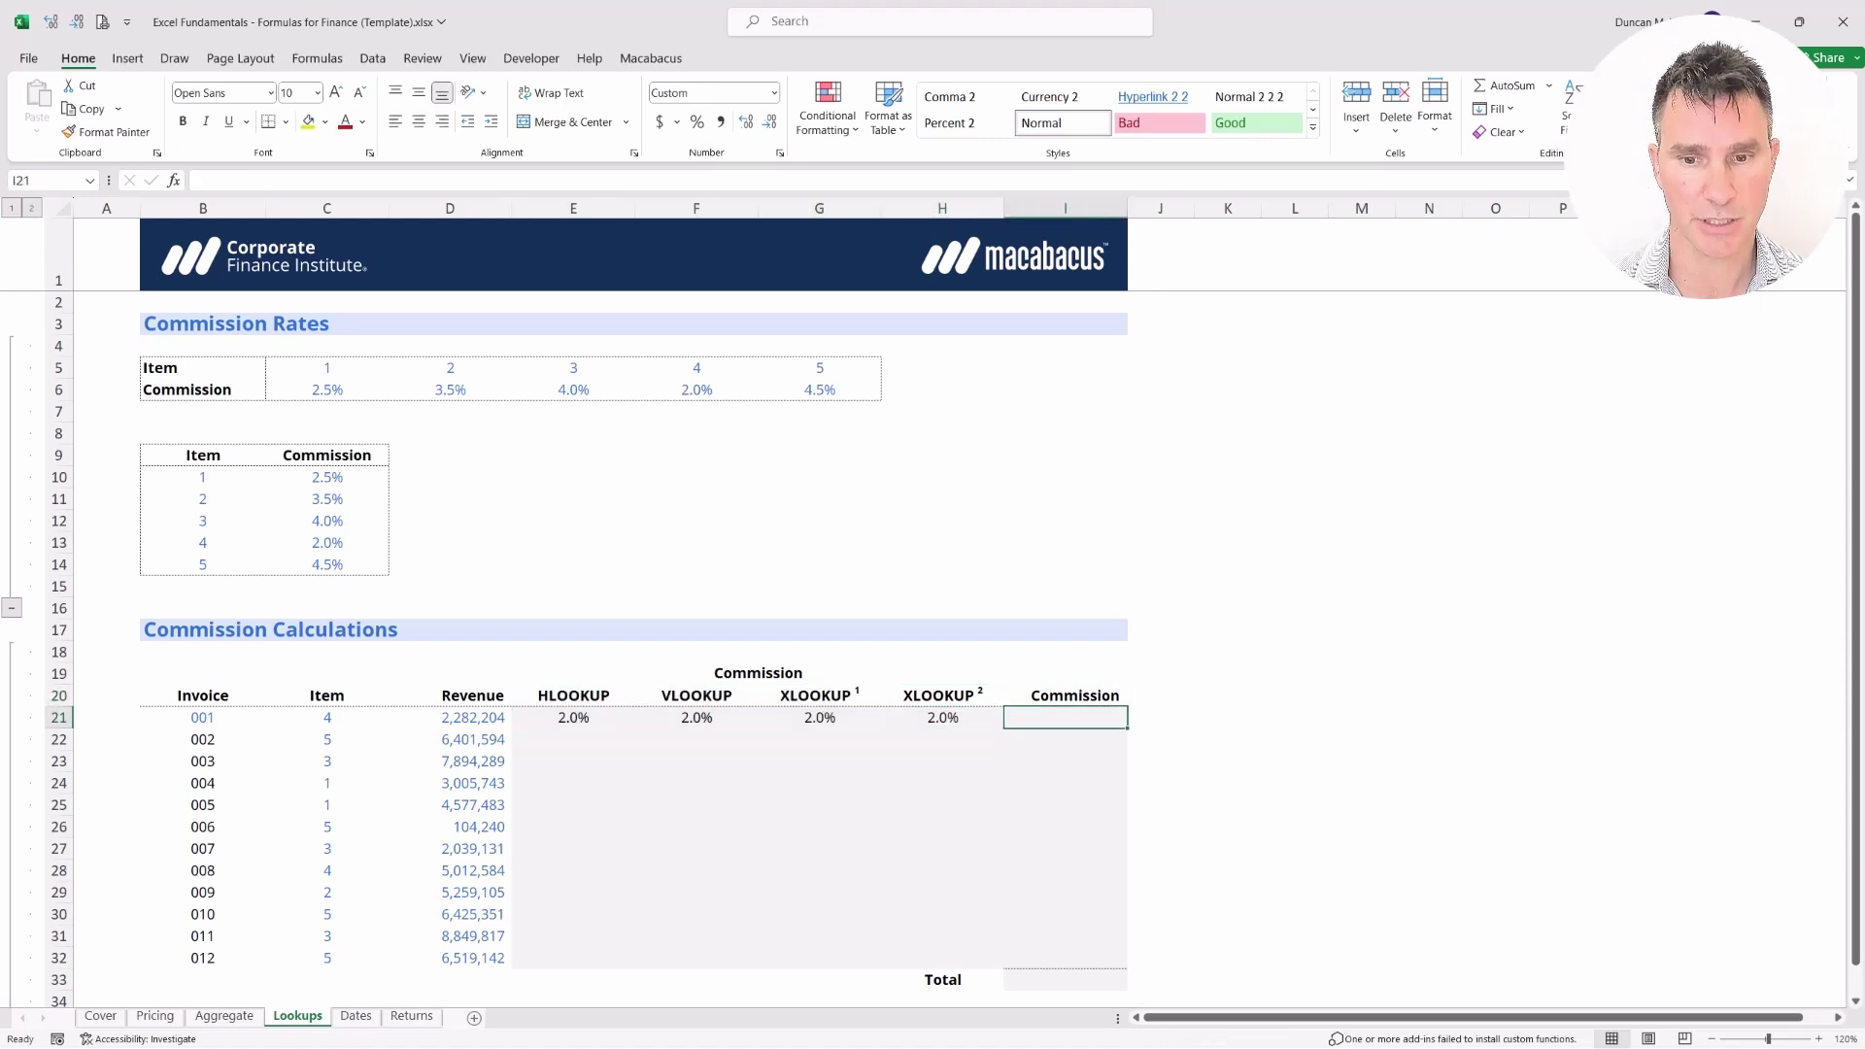
{"action": "type", "text": "="}
{"action": "key", "text": "Left"}
{"action": "type", "text": "*"}
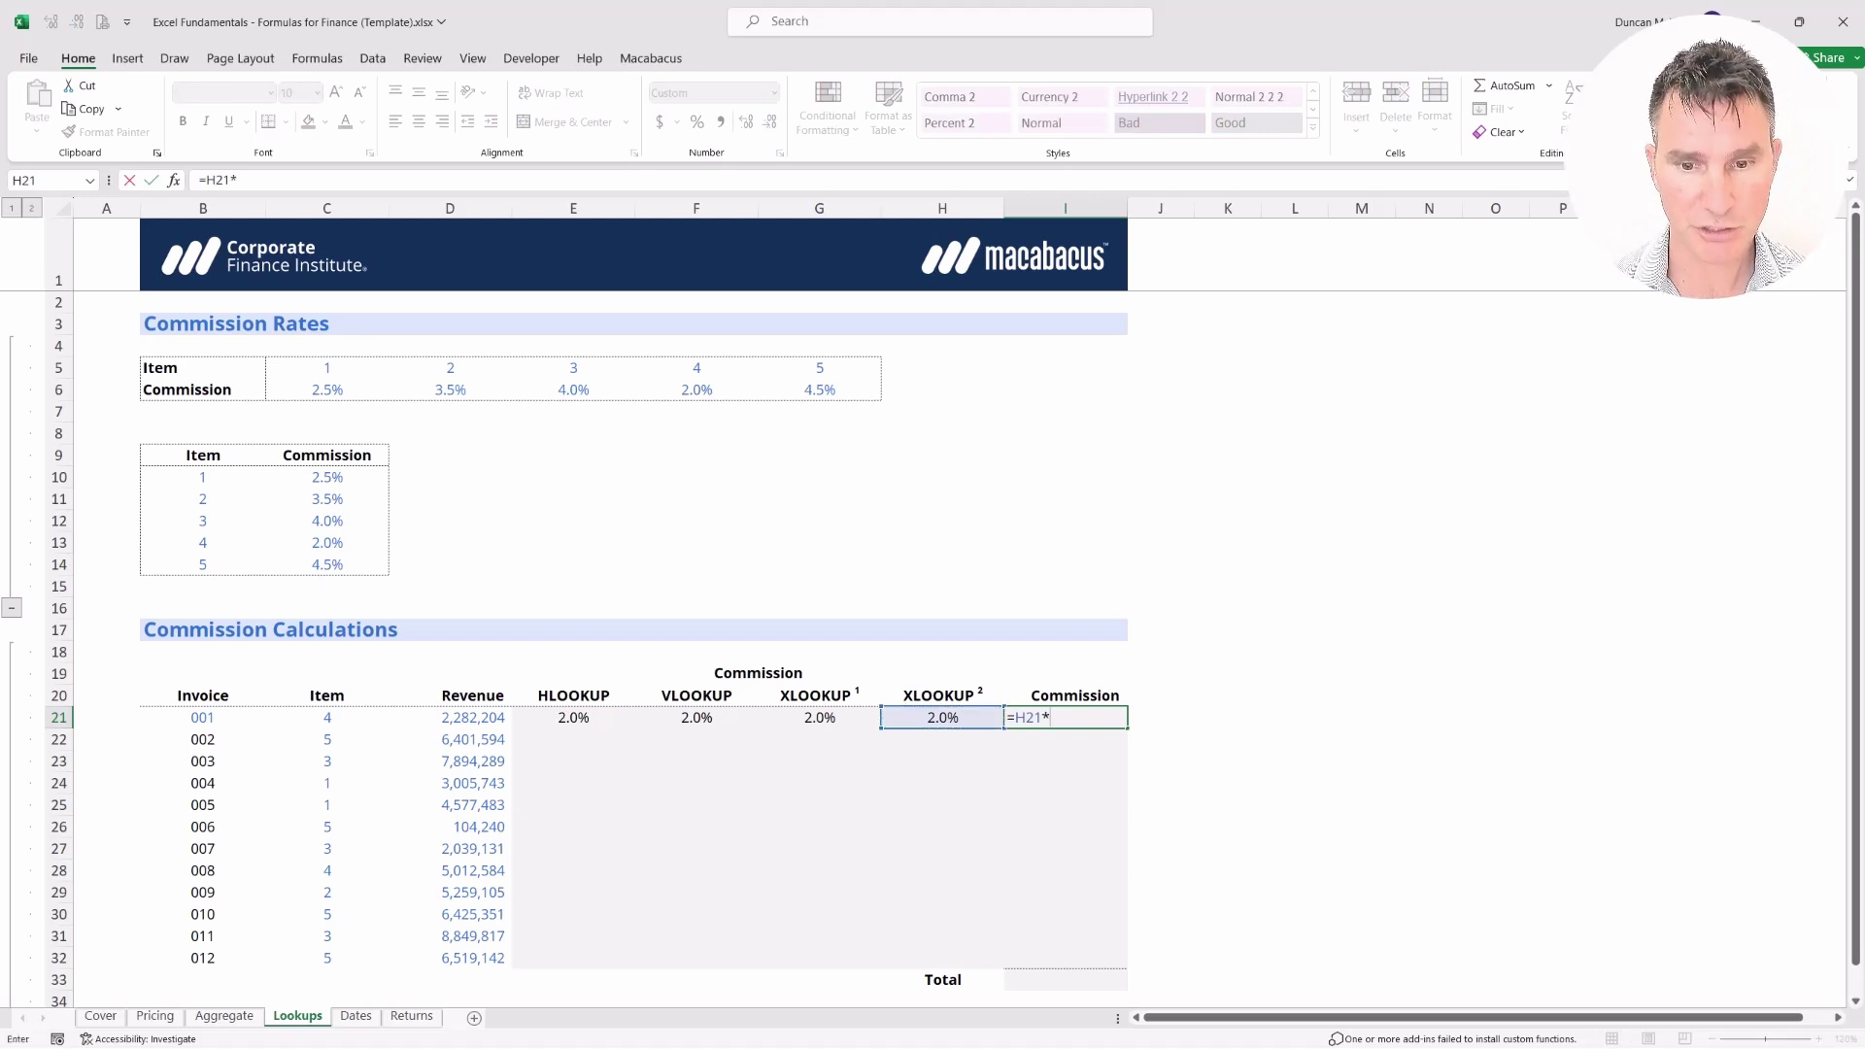
{"action": "key", "text": "Left"}
{"action": "key", "text": "Left"}
{"action": "key", "text": "Left"}
{"action": "key", "text": "Left"}
{"action": "key", "text": "Left"}
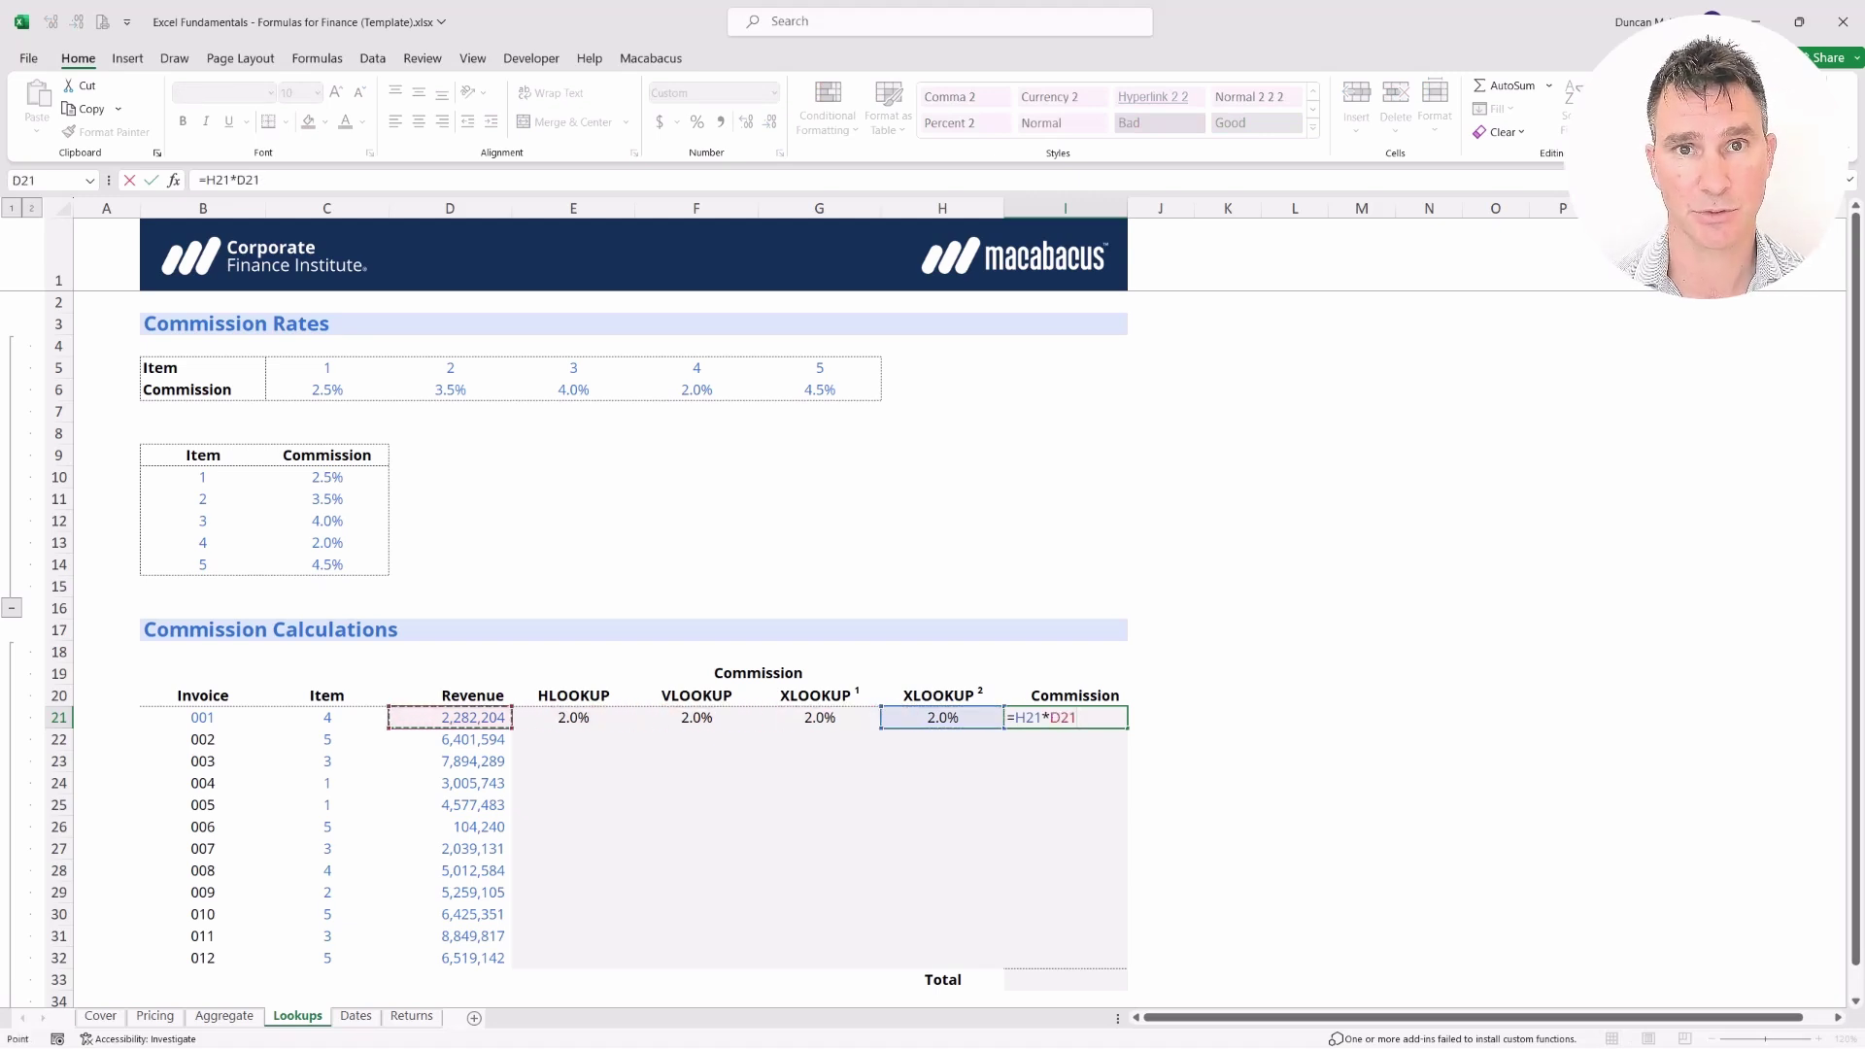
{"action": "key", "text": "Return"}
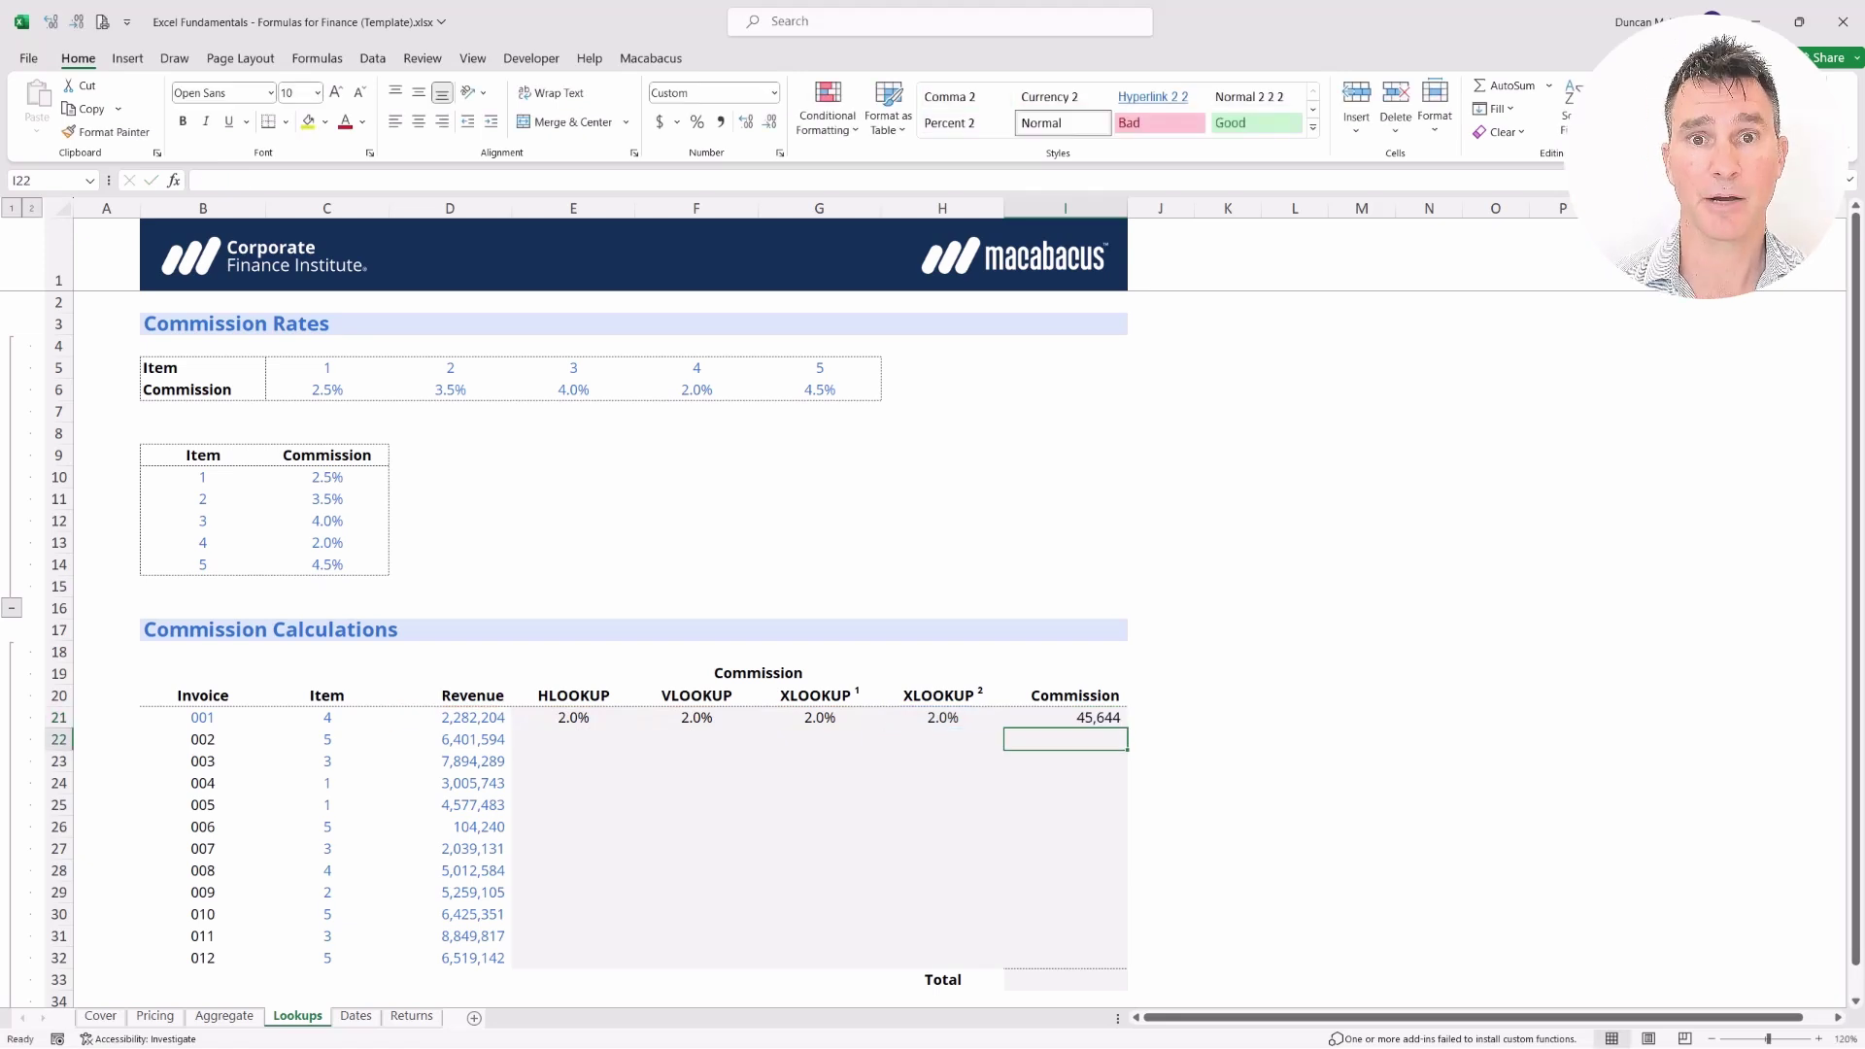
Fill invoice 001's lookup and commission formulas in E21:I21 down to invoice 012 in row 32
{"action": "key", "text": "Up"}
{"action": "key", "text": "Left"}
{"action": "key", "text": "Left"}
{"action": "key", "text": "Left"}
{"action": "key", "text": "Left"}
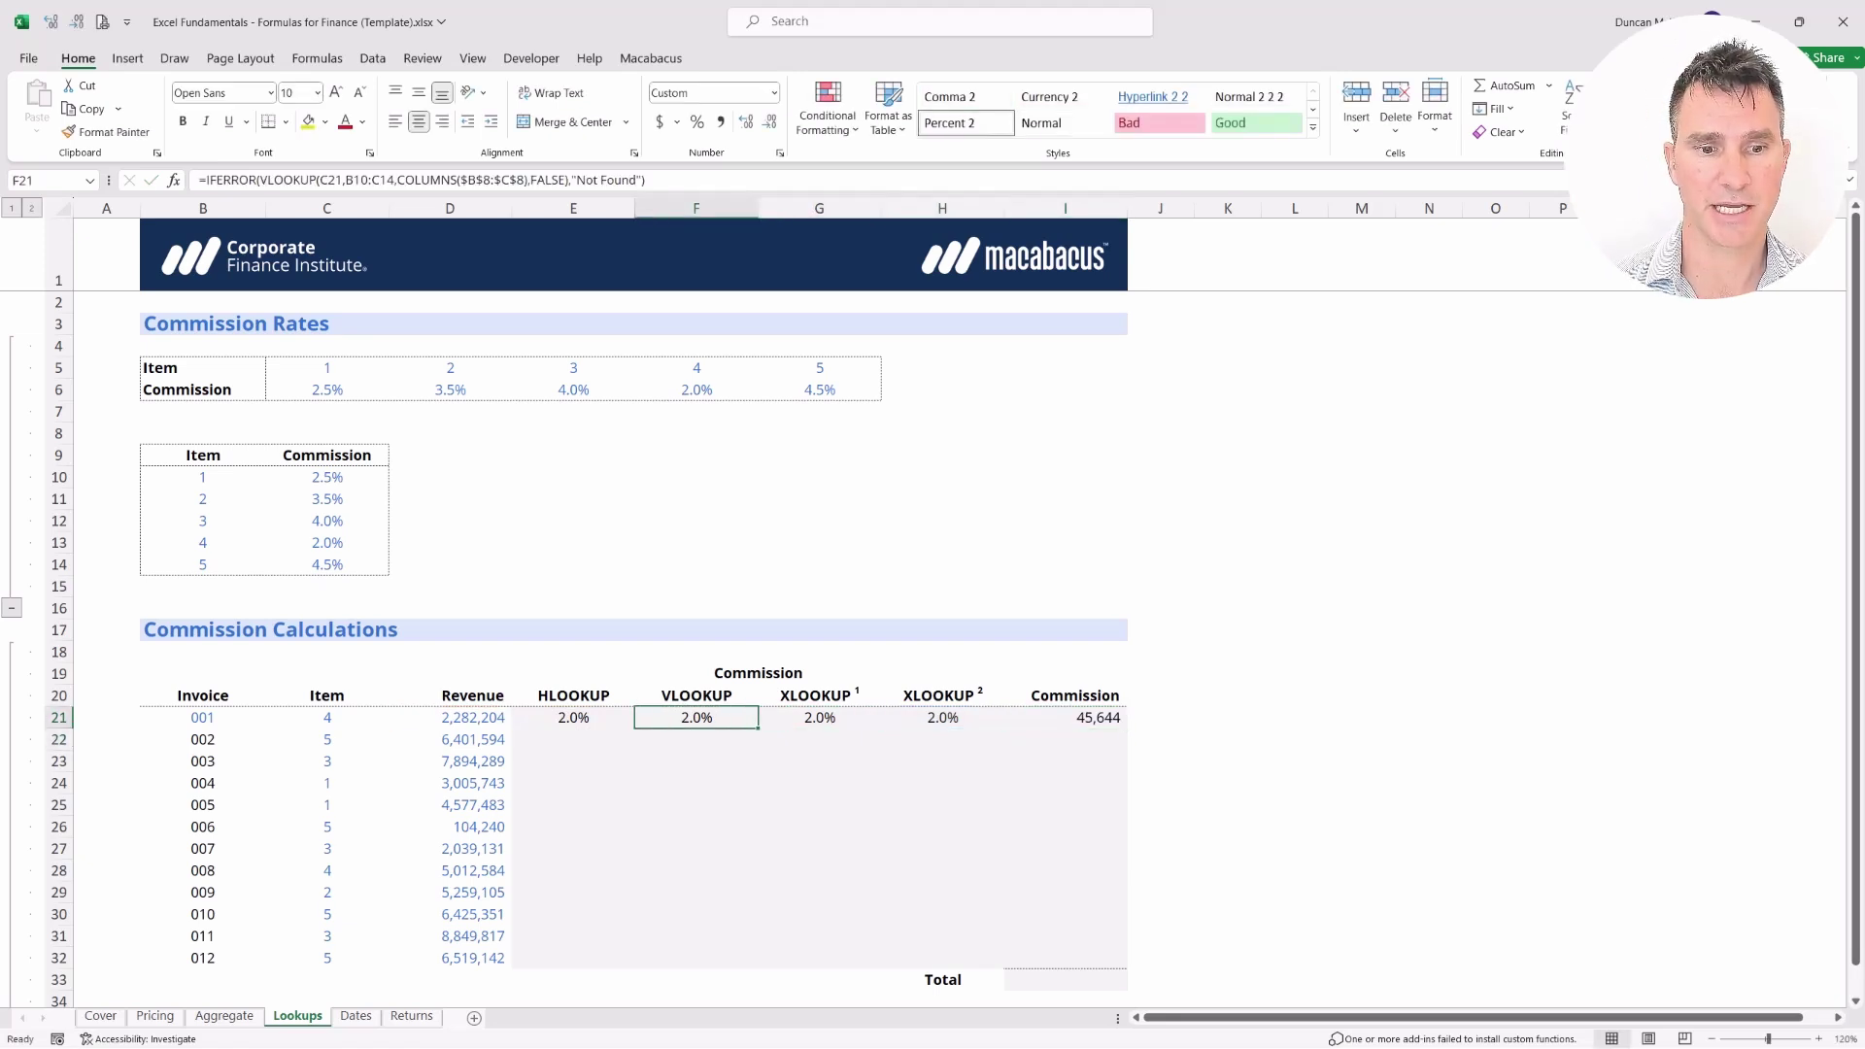
{"action": "key", "text": "shift+Right"}
{"action": "key", "text": "shift+Right"}
{"action": "key", "text": "shift+Right"}
{"action": "key", "text": "shift+Right"}
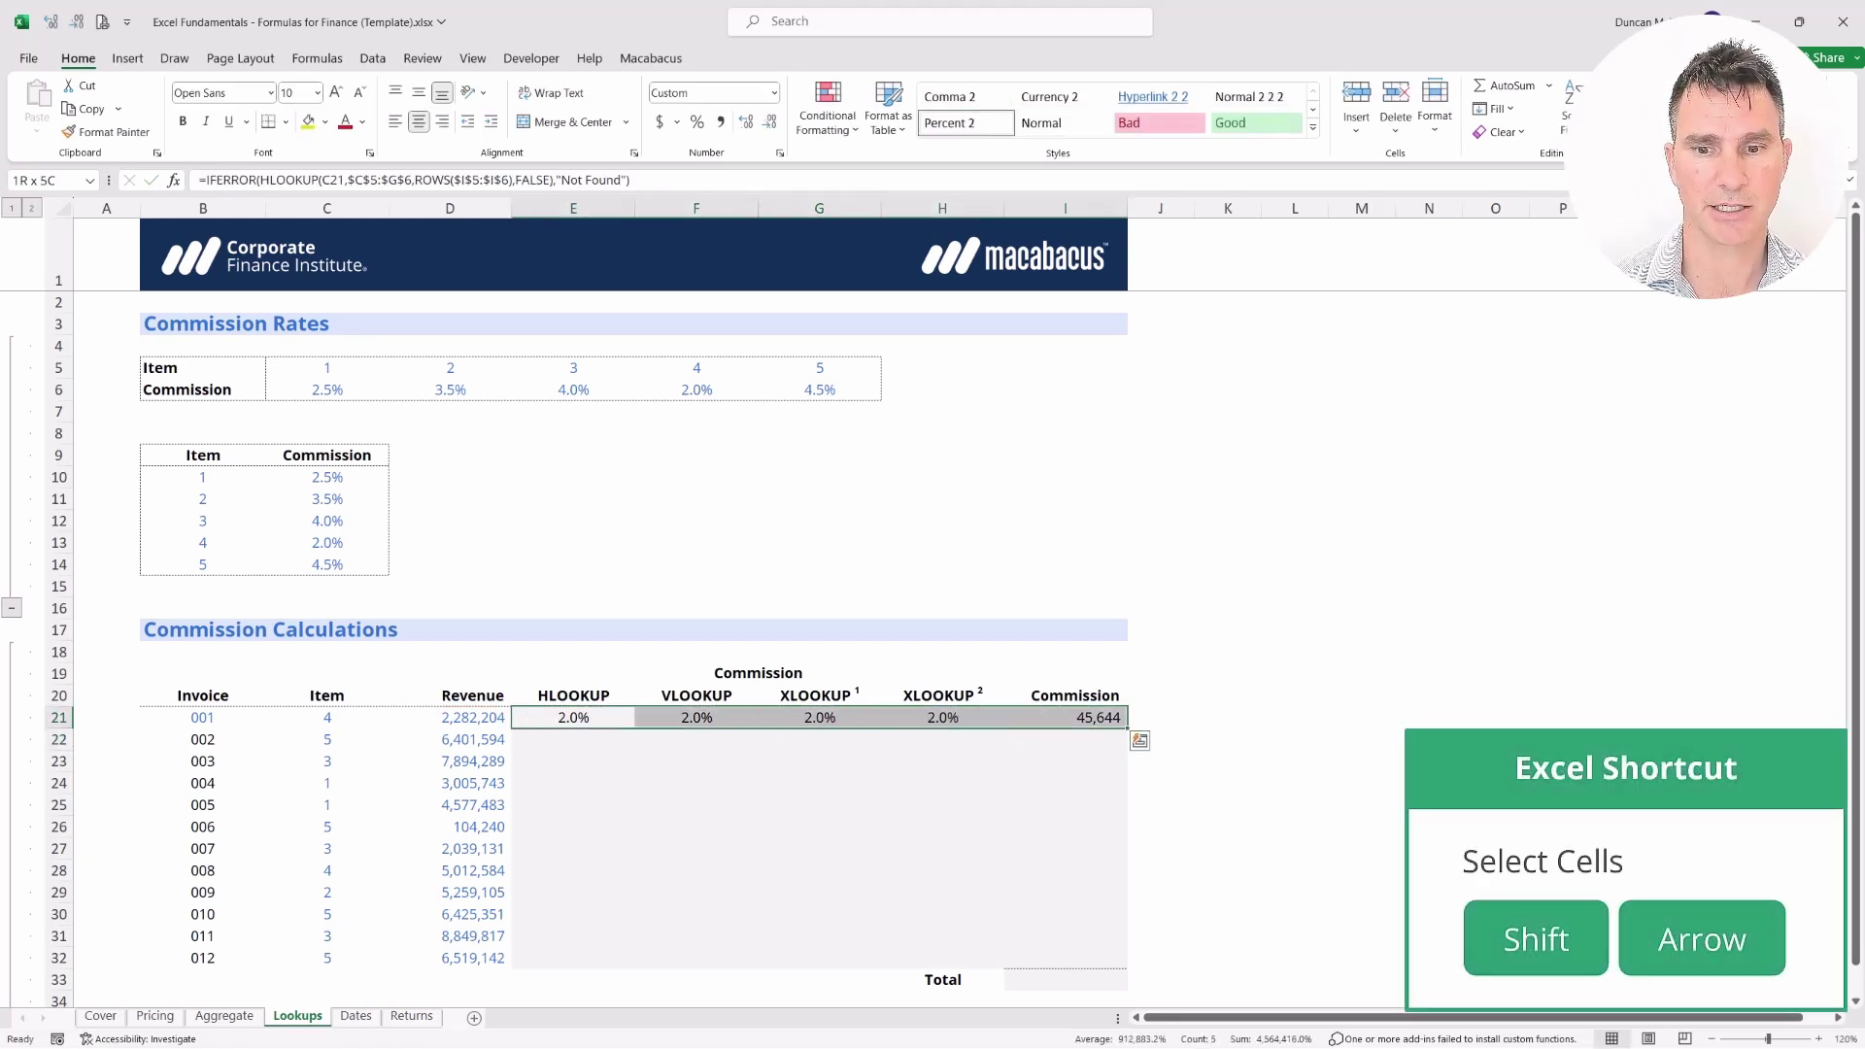
{"action": "key", "text": "shift+Down"}
{"action": "key", "text": "shift+Down"}
{"action": "key", "text": "shift+Down"}
{"action": "key", "text": "shift+Down"}
{"action": "key", "text": "shift+Down"}
{"action": "key", "text": "shift+Down"}
{"action": "key", "text": "shift+Down"}
{"action": "key", "text": "shift+Down"}
{"action": "key", "text": "shift+Down"}
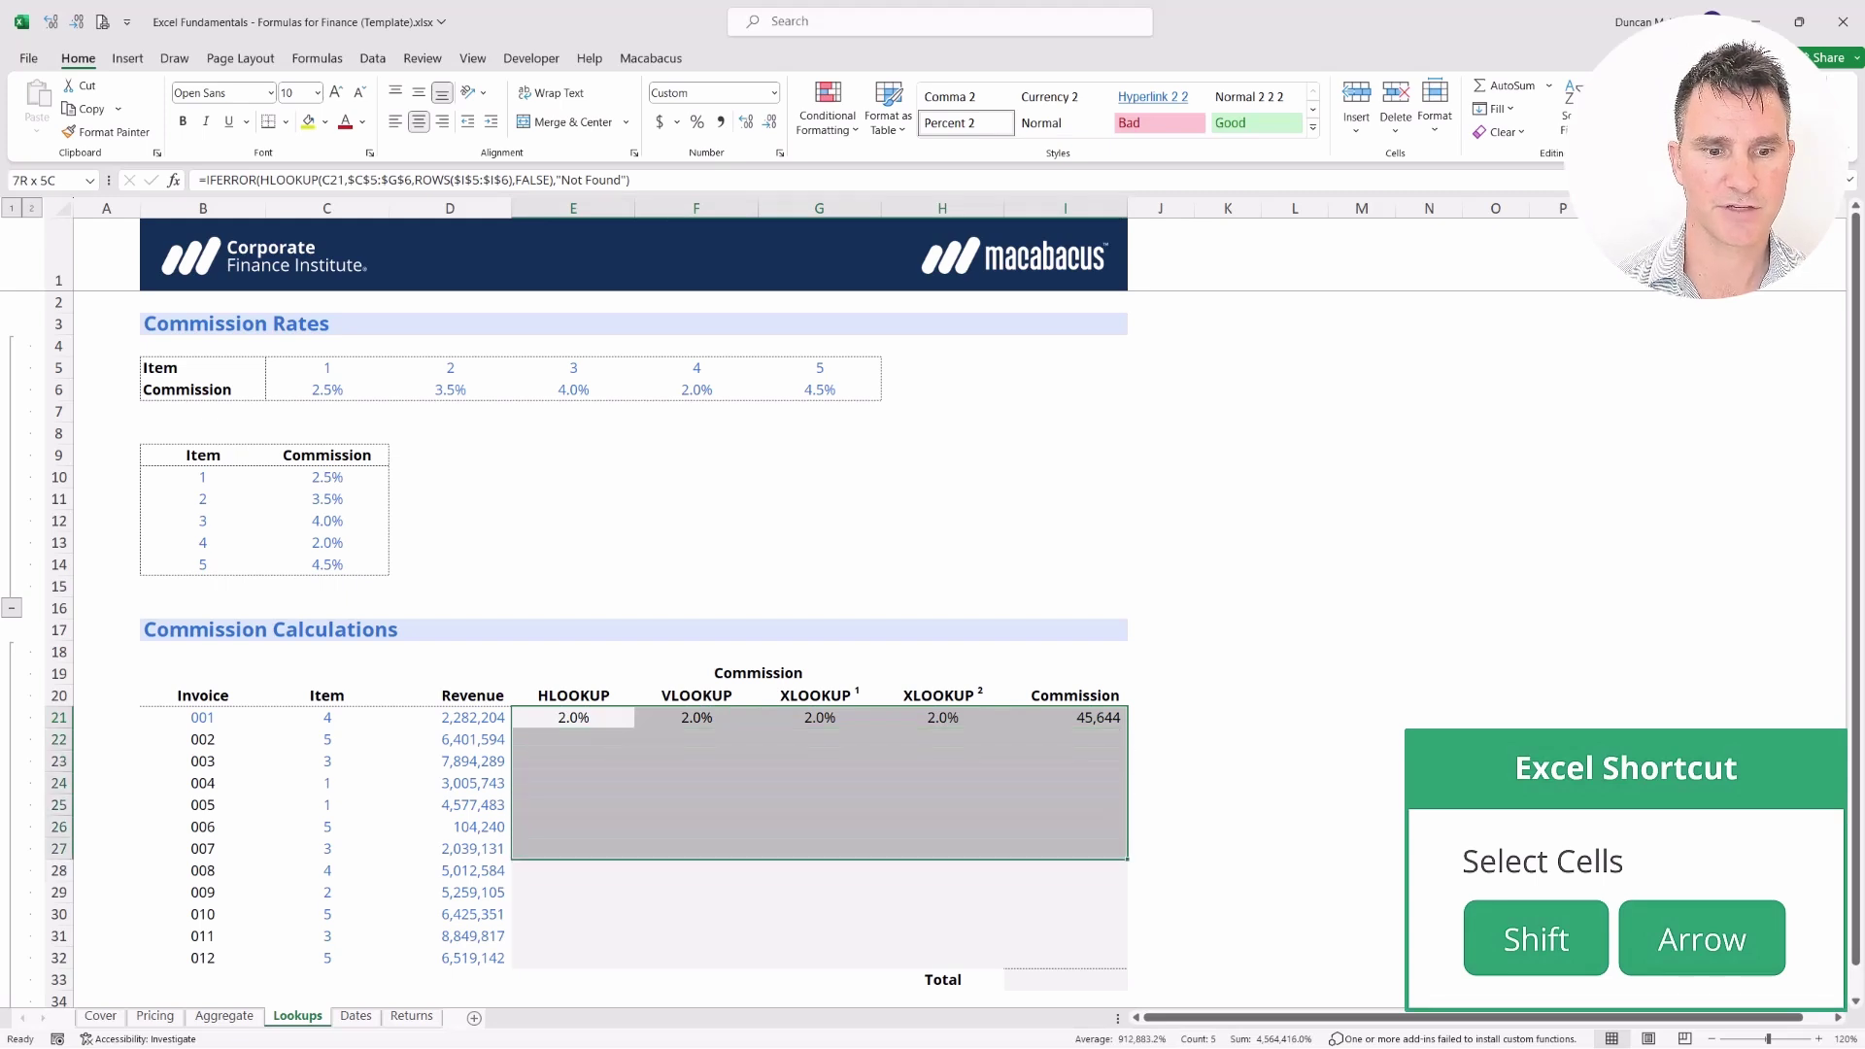
{"action": "key", "text": "shift+Down"}
{"action": "key", "text": "shift+Down"}
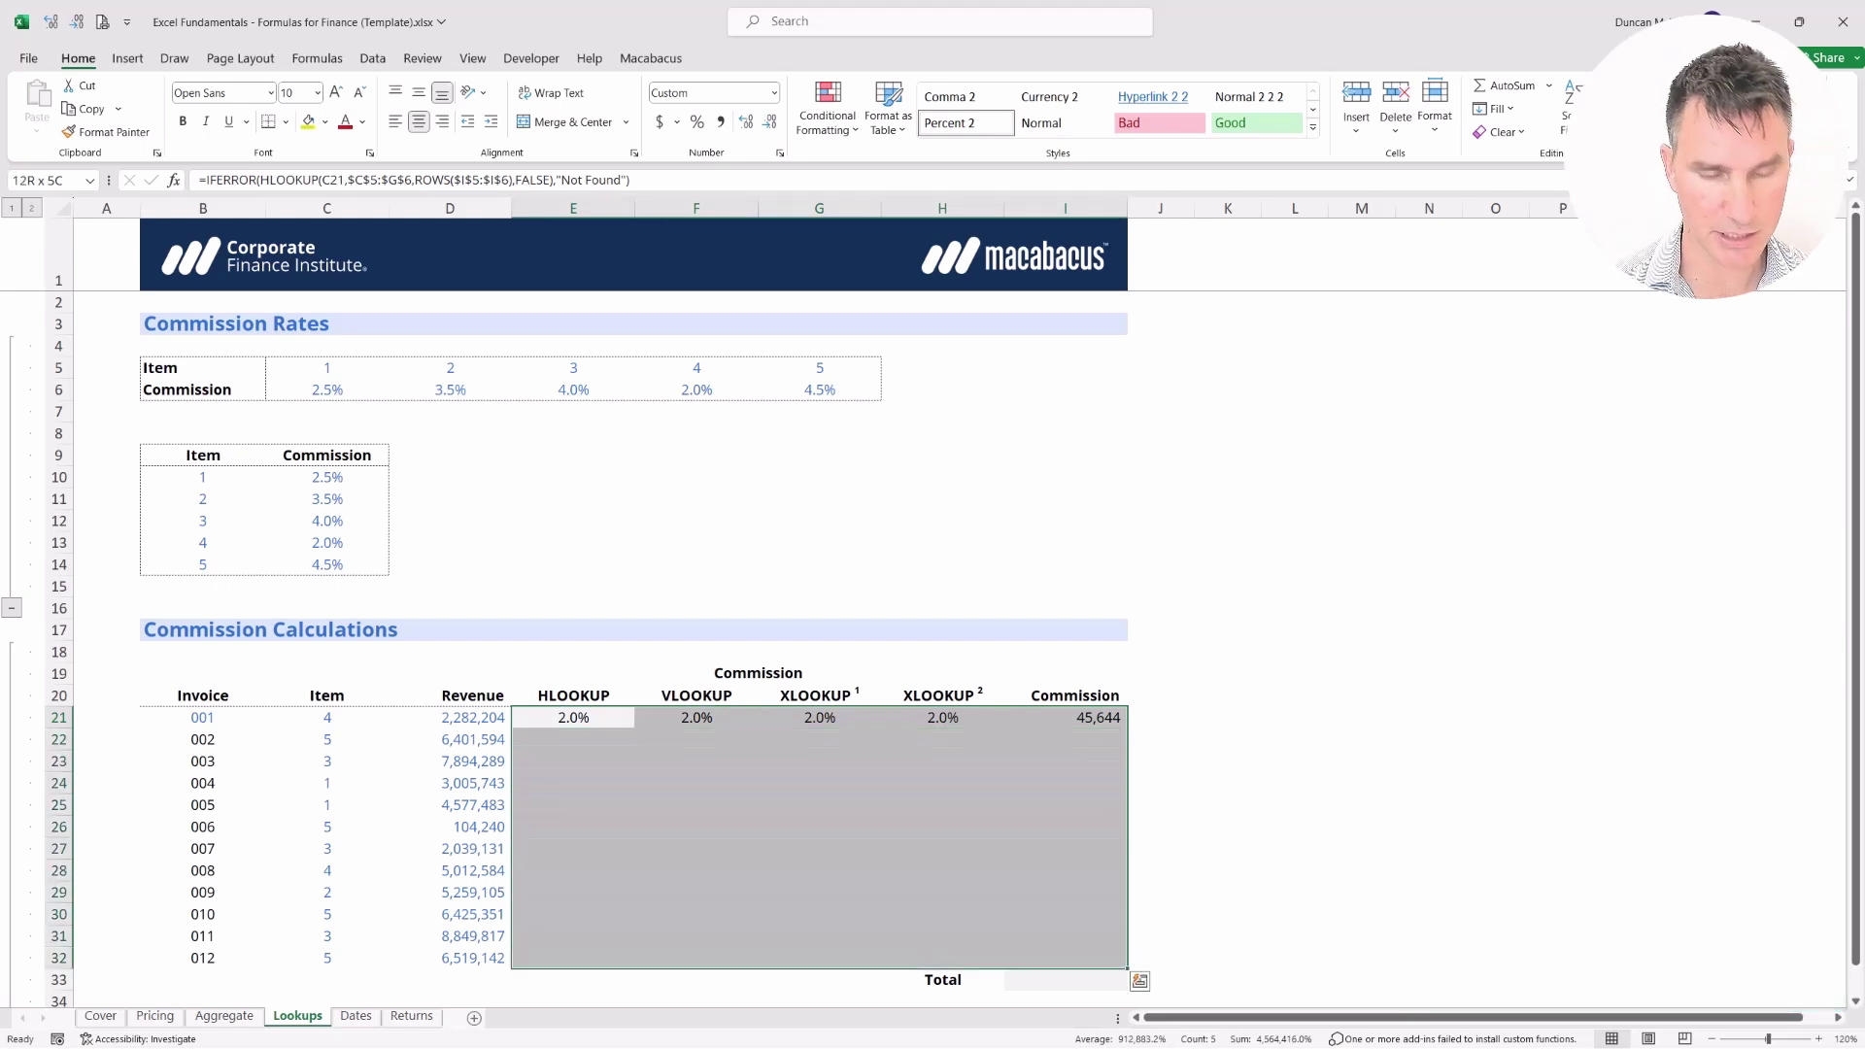
{"action": "key", "text": "ctrl+d"}
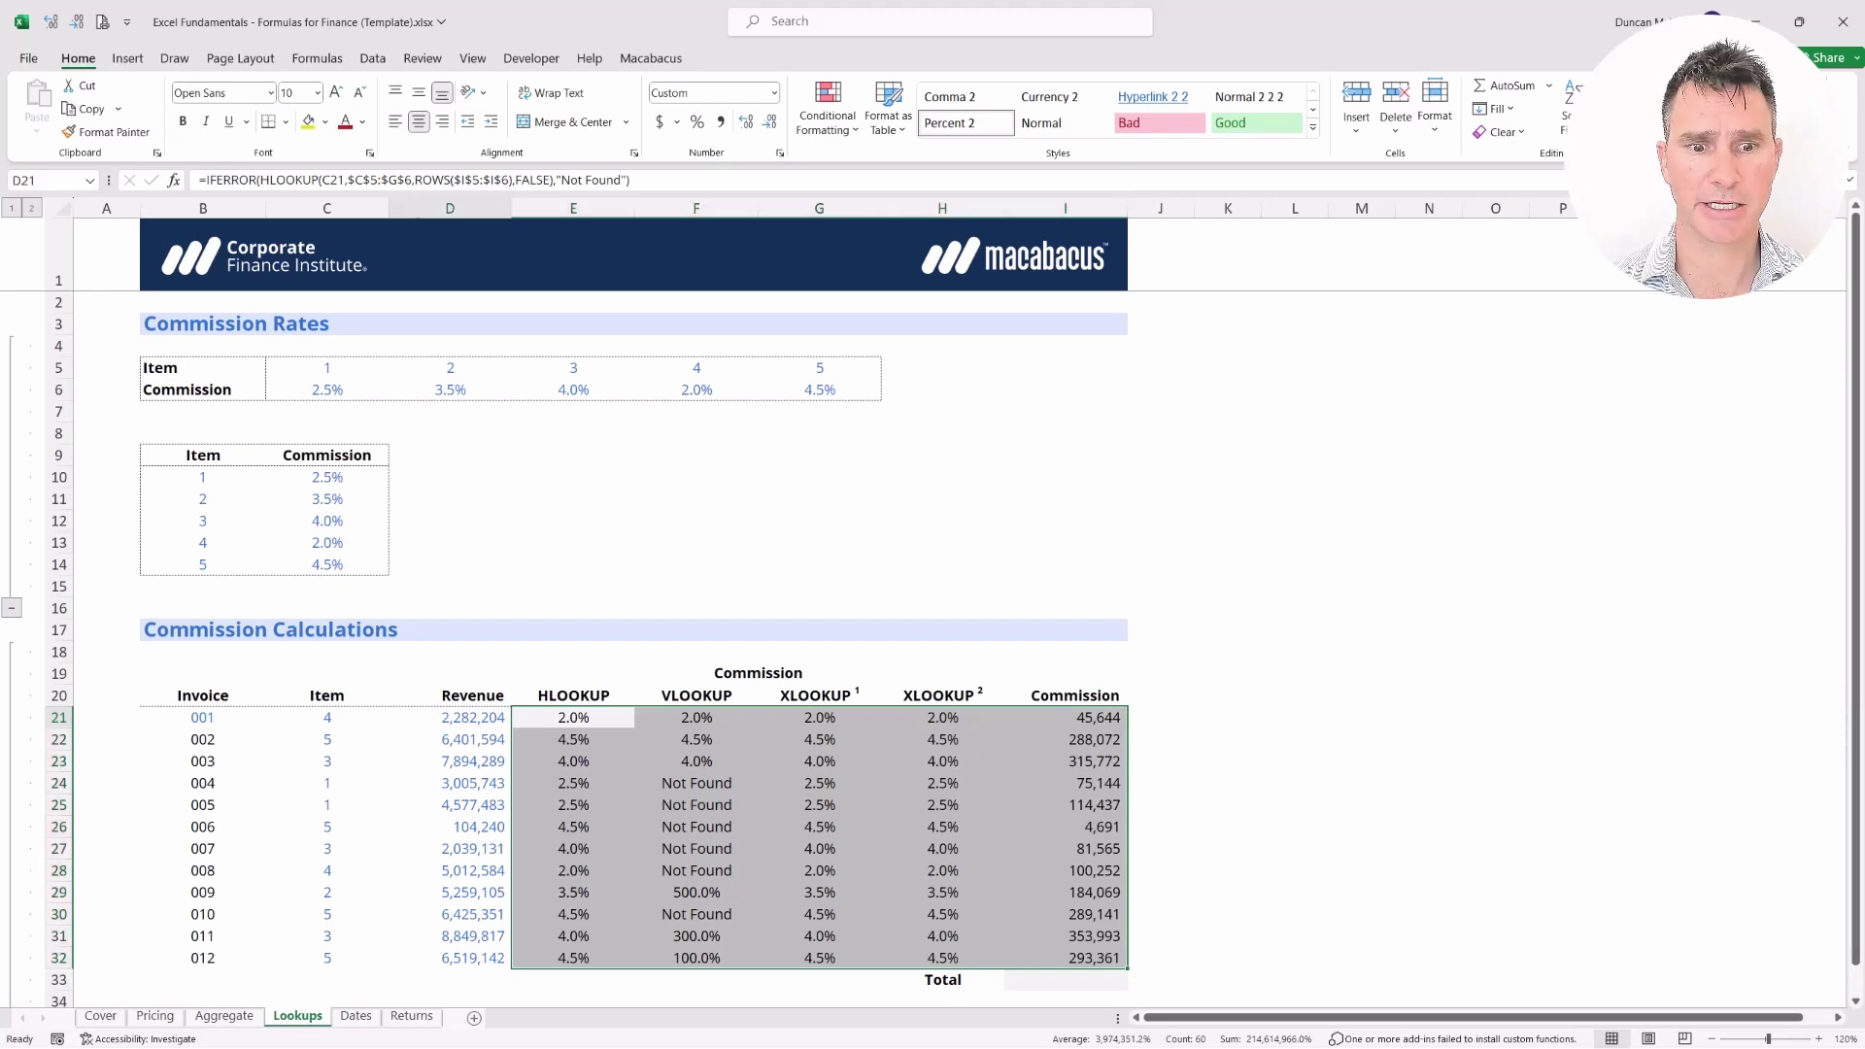
Examine the VLOOKUP results in F21:F32 against the invoice items in C21:C32 and the item list in B10:B14
{"action": "left_click", "coordinate": [697, 717]}
{"action": "key", "text": "ctrl+shift+Down"}
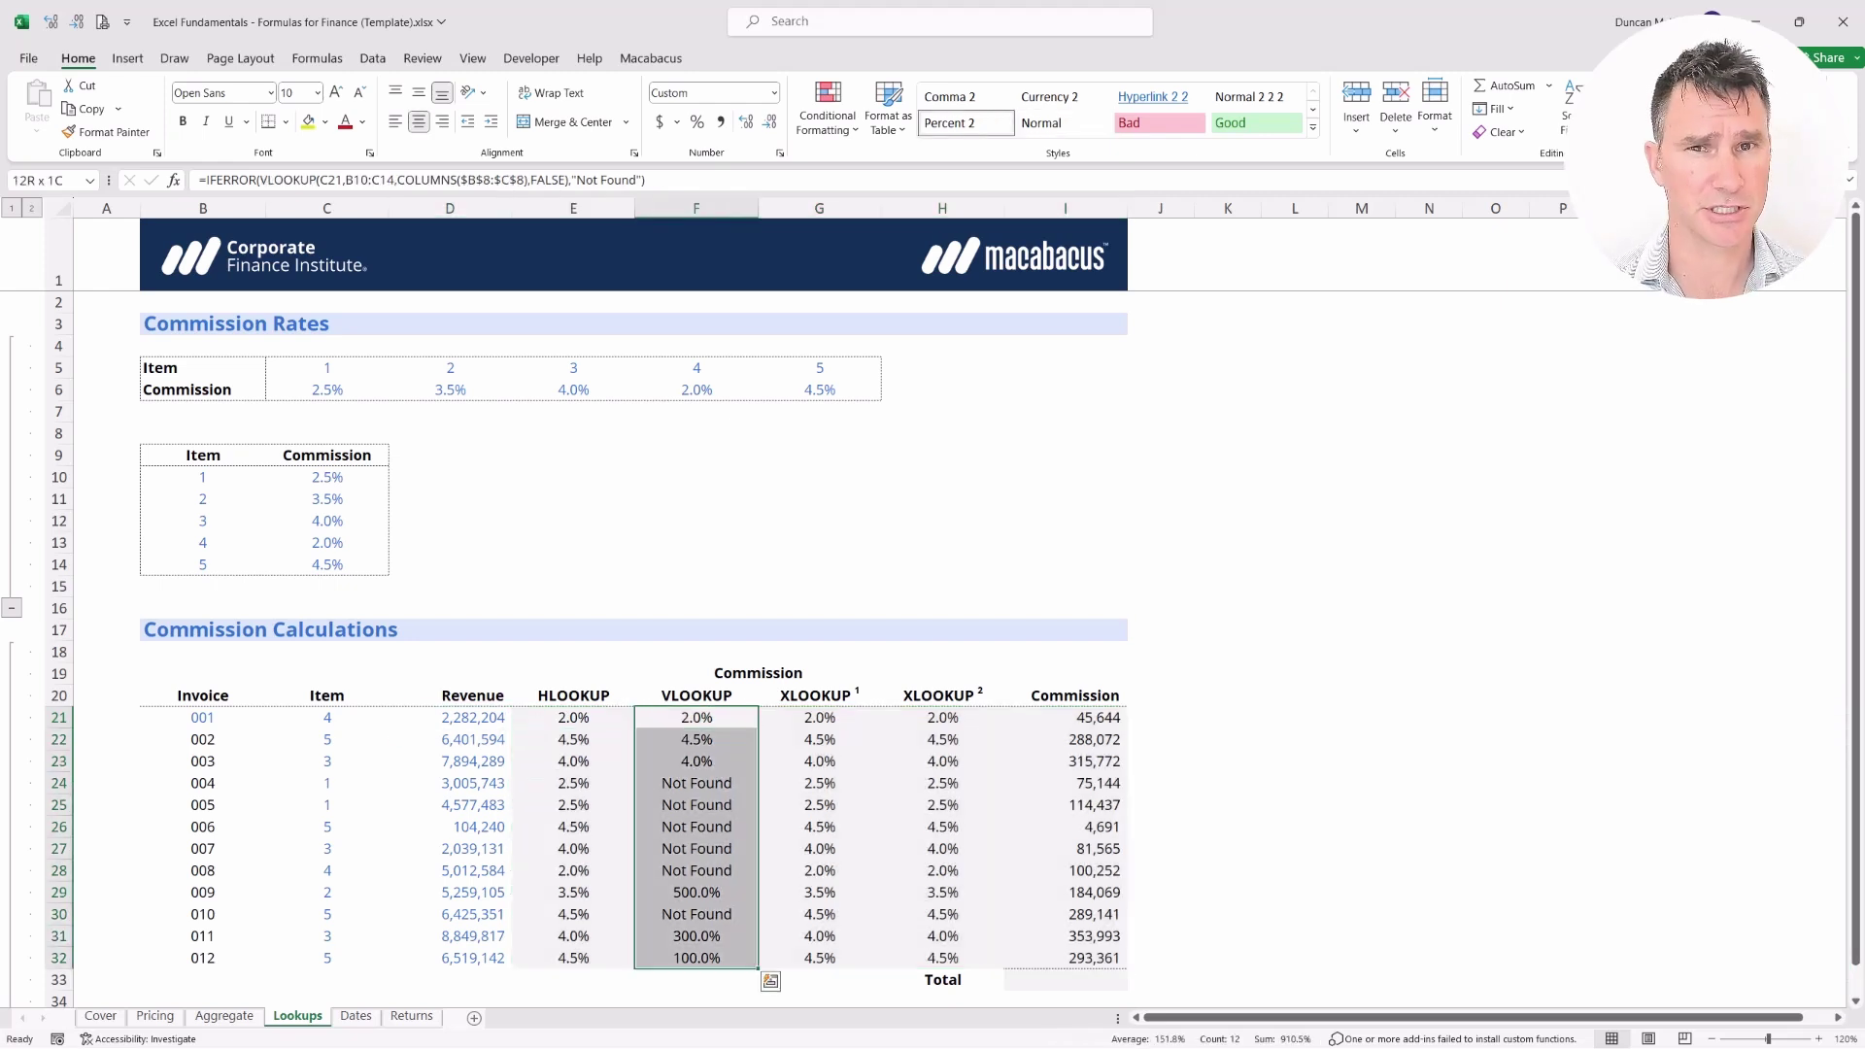
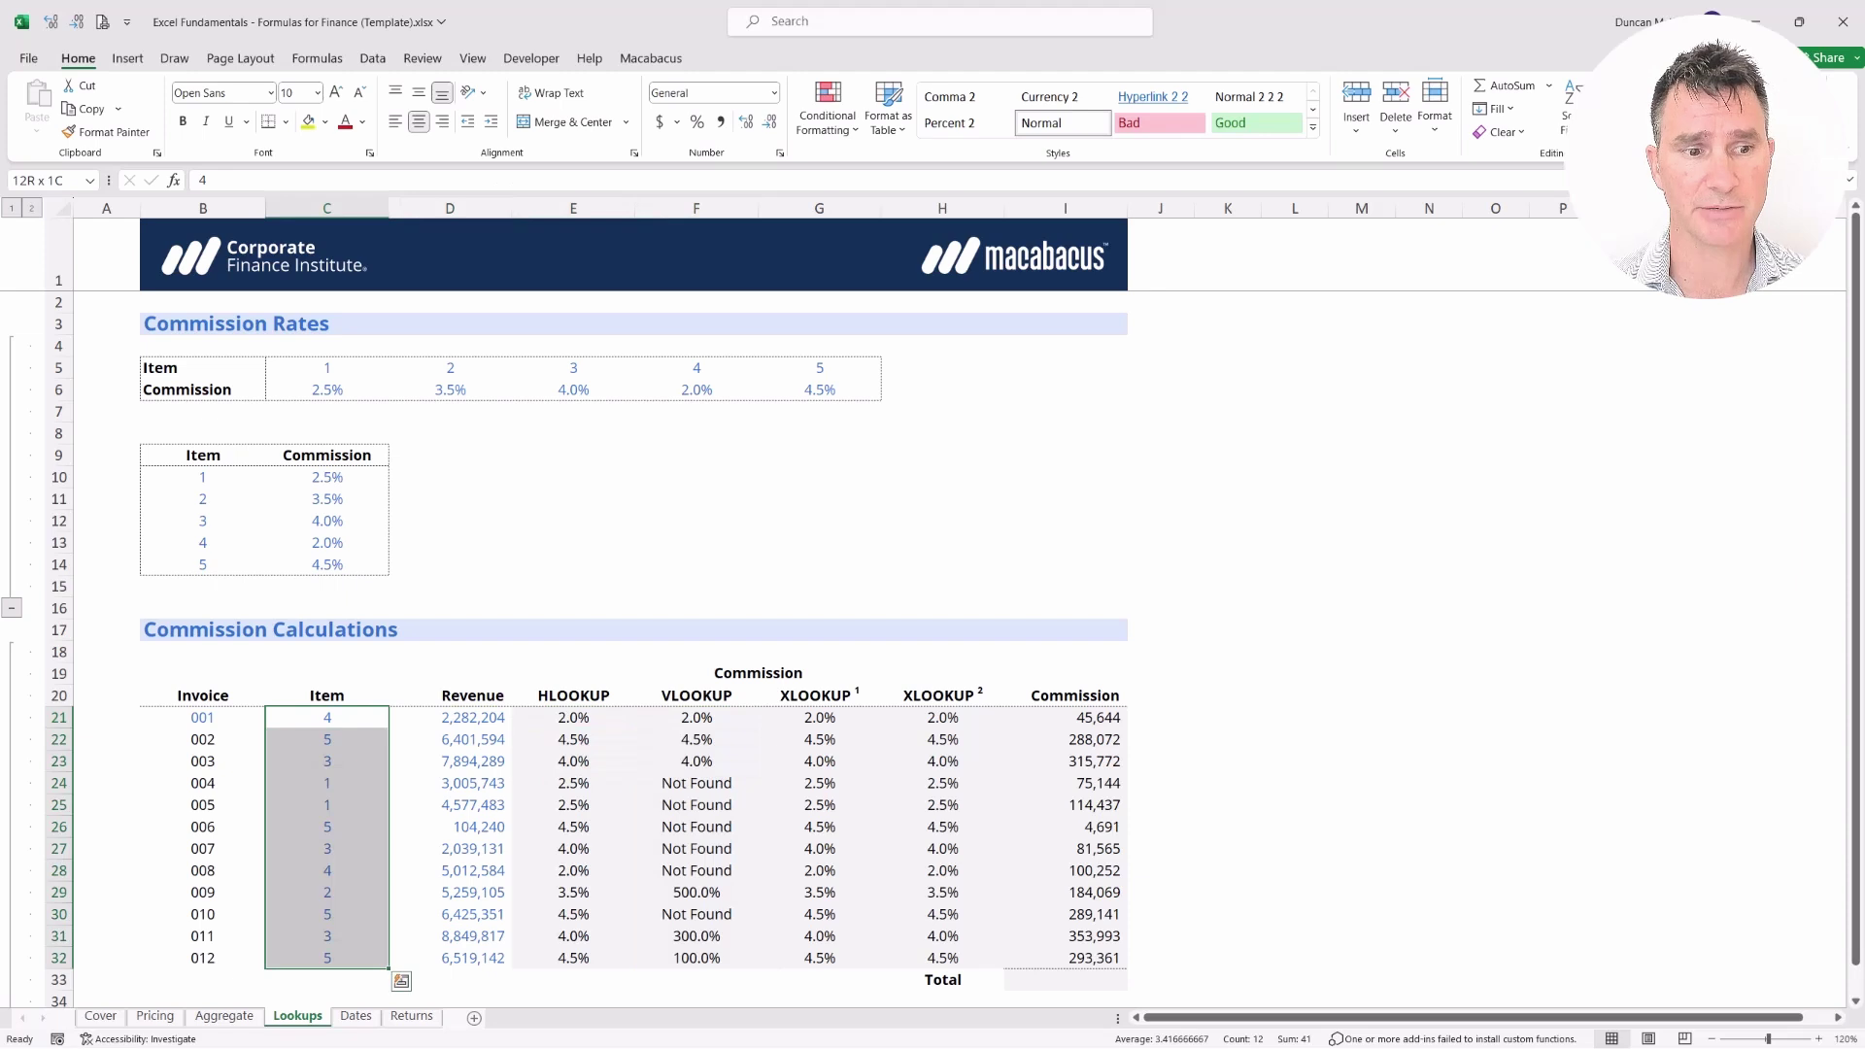
{"action": "key", "text": "Up"}
{"action": "key", "text": "Up"}
{"action": "key", "text": "Left"}
{"action": "key", "text": "ctrl+Up"}
{"action": "key", "text": "Up"}
{"action": "key", "text": "Up"}
{"action": "key", "text": "Up"}
{"action": "key", "text": "Up"}
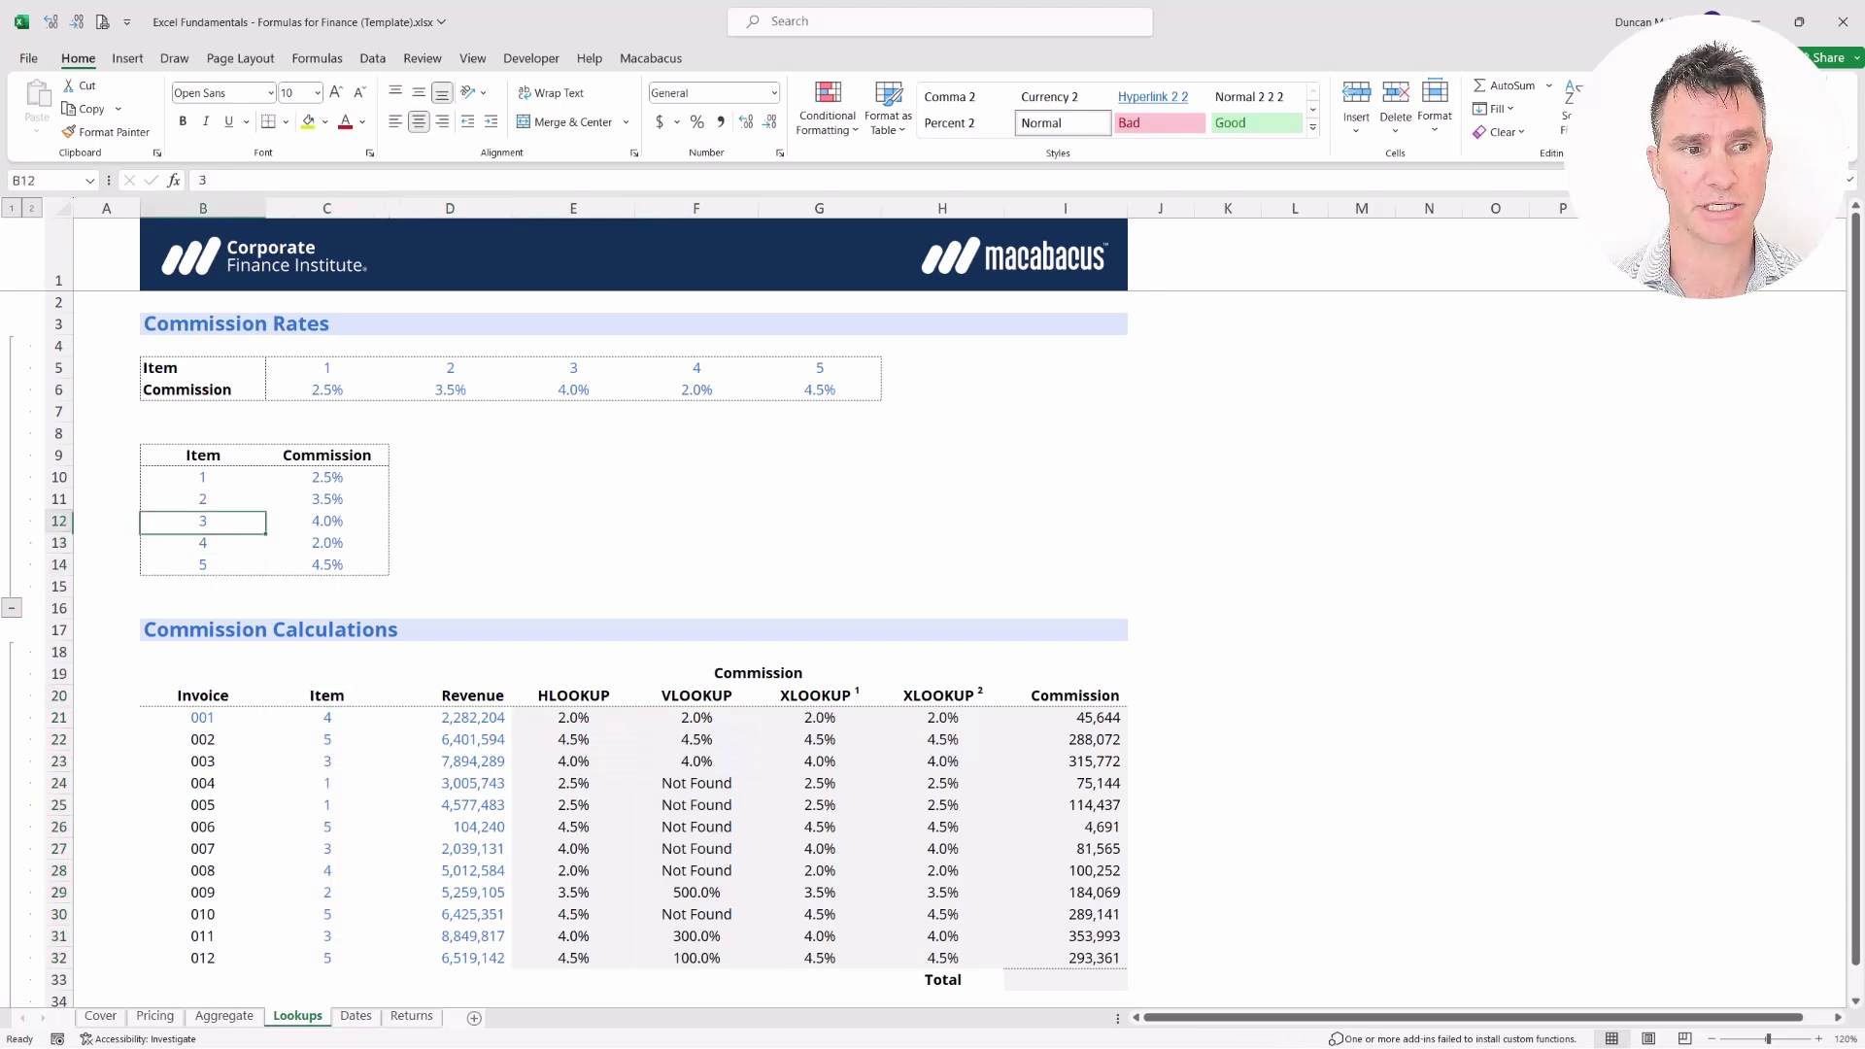
{"action": "key", "text": "ctrl+shift+Down"}
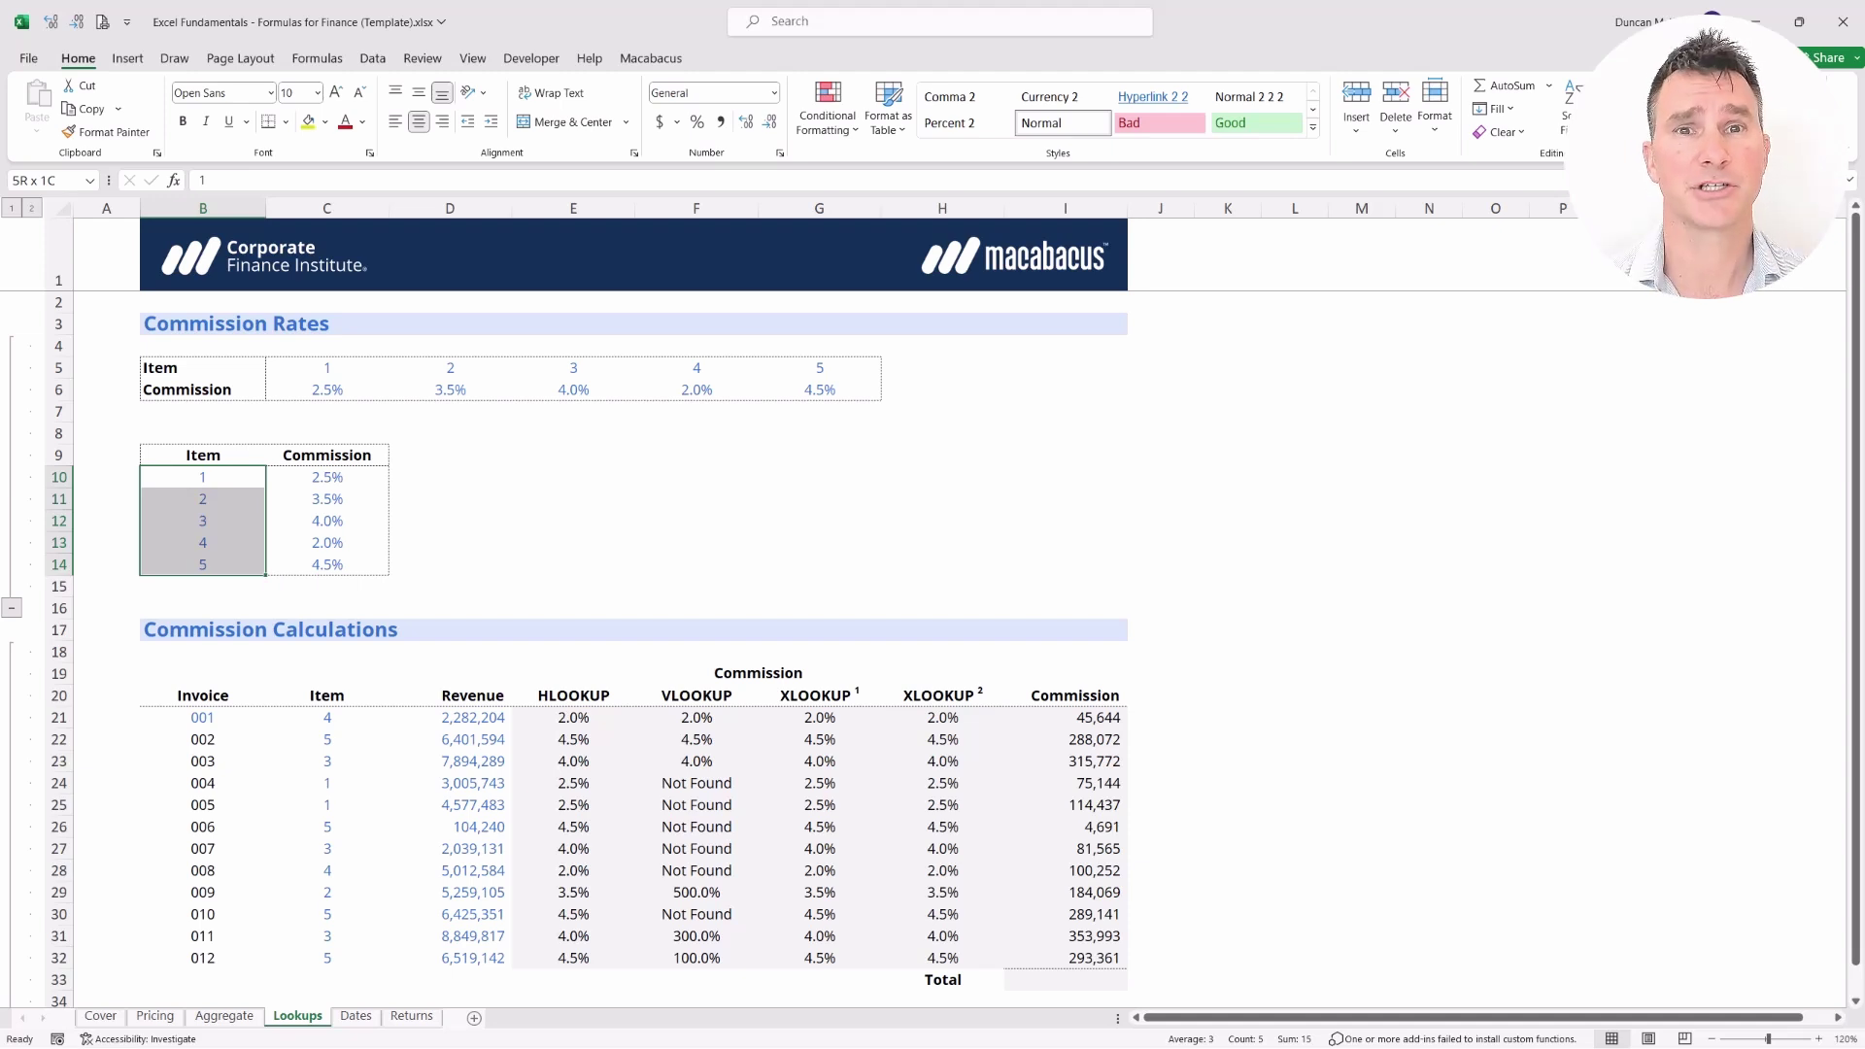
Review the filled lookup rates and commissions for all invoices in E21:I32
{"action": "key", "text": "Right"}
{"action": "key", "text": "Right"}
{"action": "key", "text": "Right"}
{"action": "key", "text": "Down"}
{"action": "key", "text": "Down"}
{"action": "key", "text": "Down"}
{"action": "key", "text": "Down"}
{"action": "key", "text": "Down"}
{"action": "key", "text": "Down"}
{"action": "key", "text": "Down"}
{"action": "key", "text": "Down"}
{"action": "key", "text": "Down"}
{"action": "key", "text": "Down"}
{"action": "key", "text": "Down"}
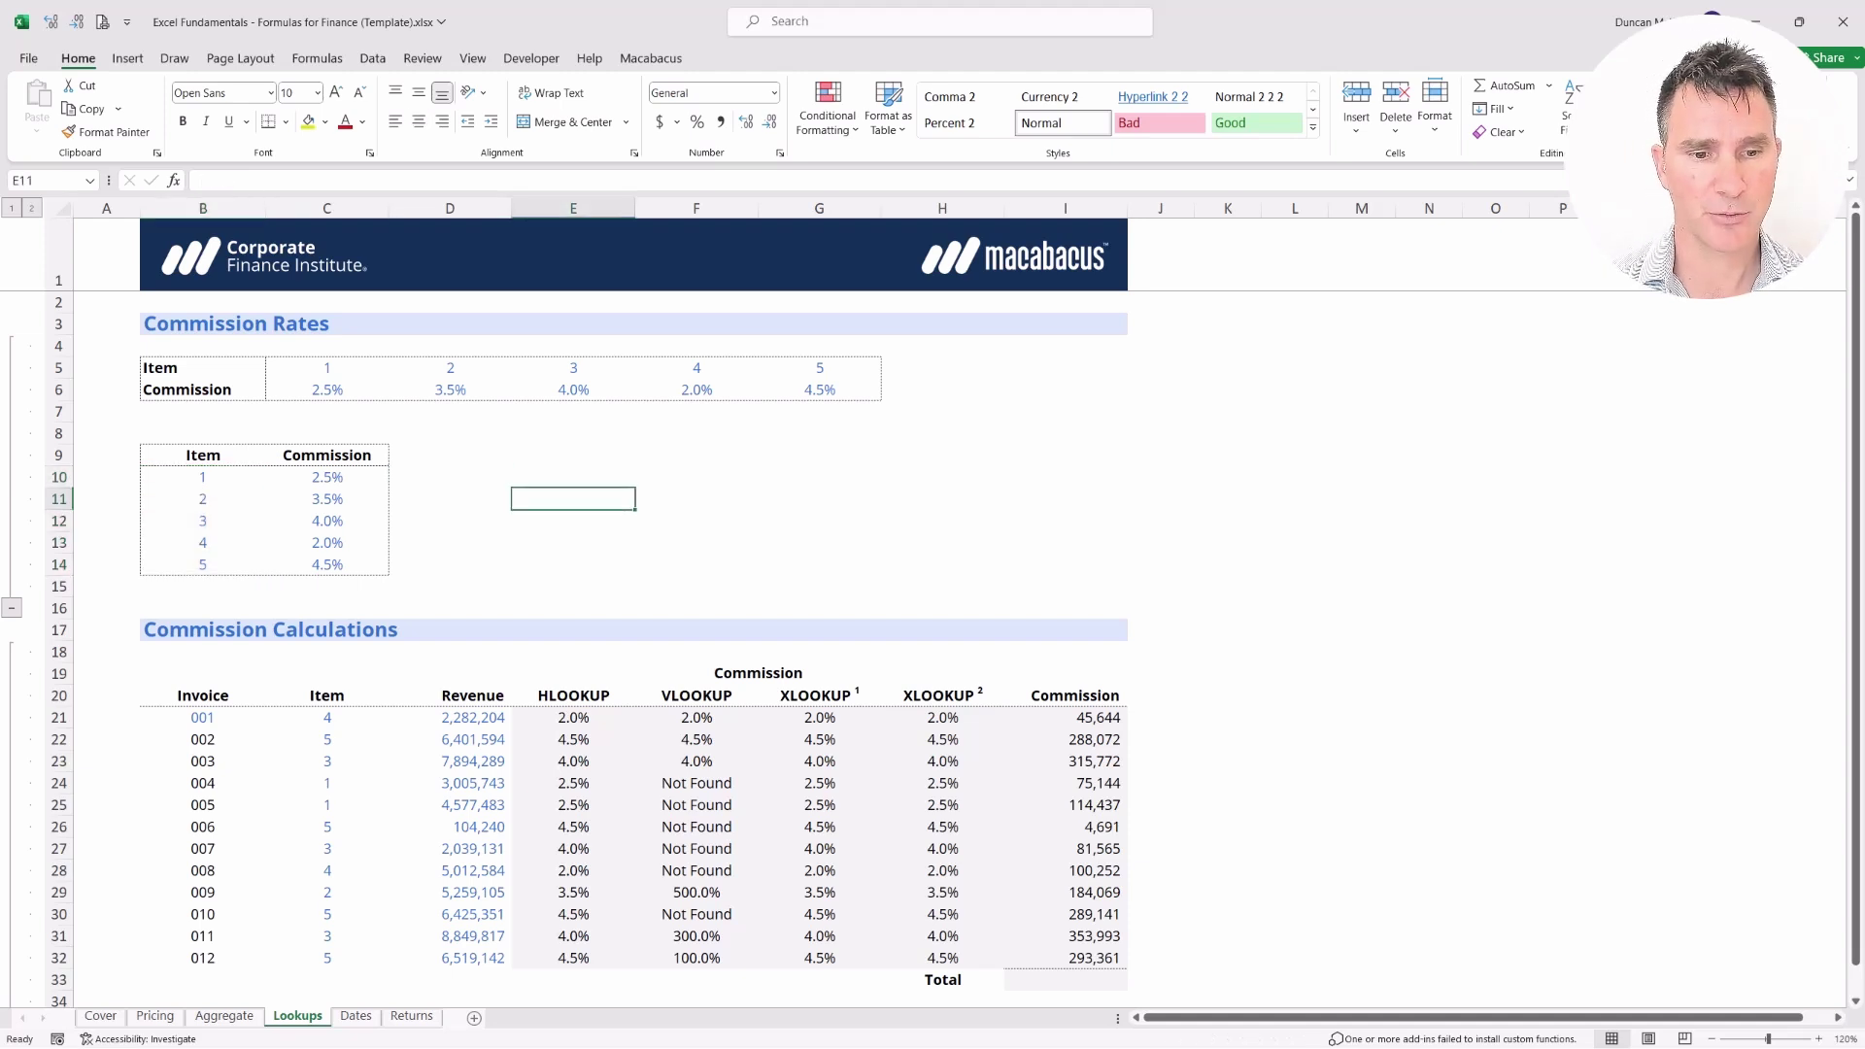
{"action": "key", "text": "ctrl+shift+Right"}
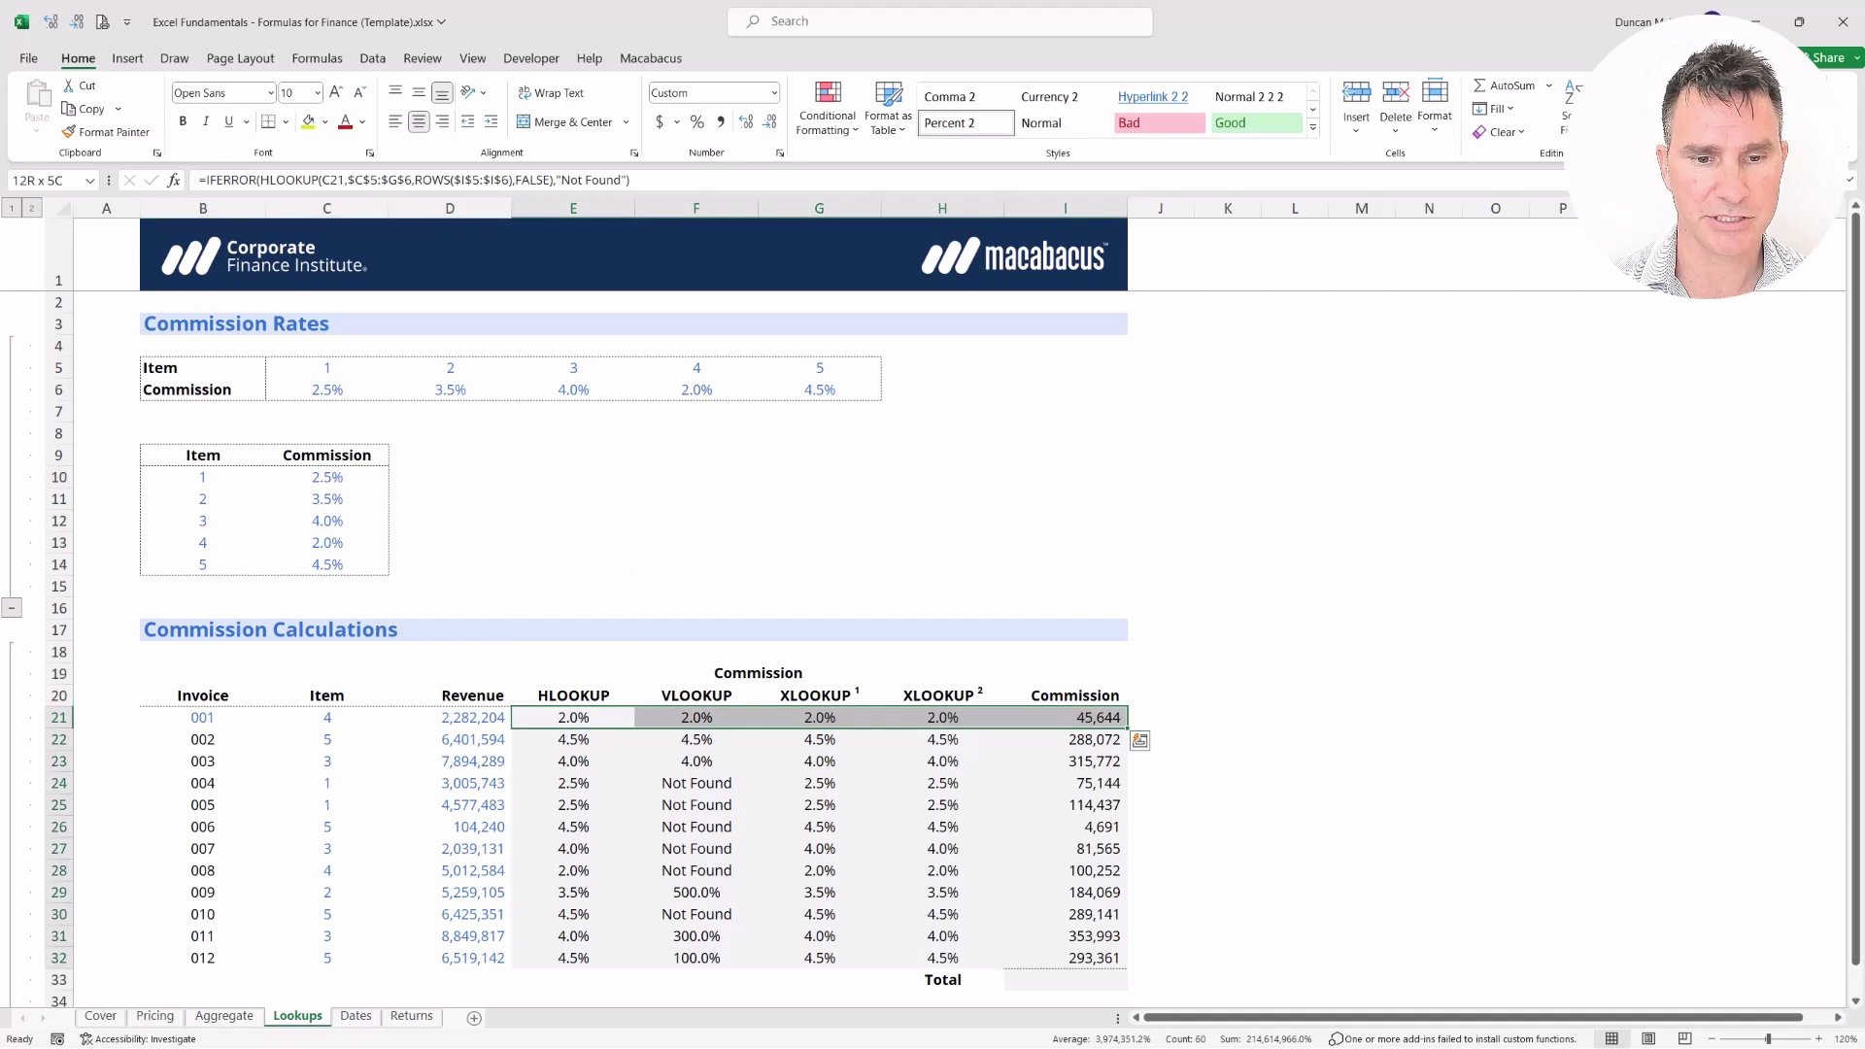
{"action": "key", "text": "ctrl+shift+Down"}
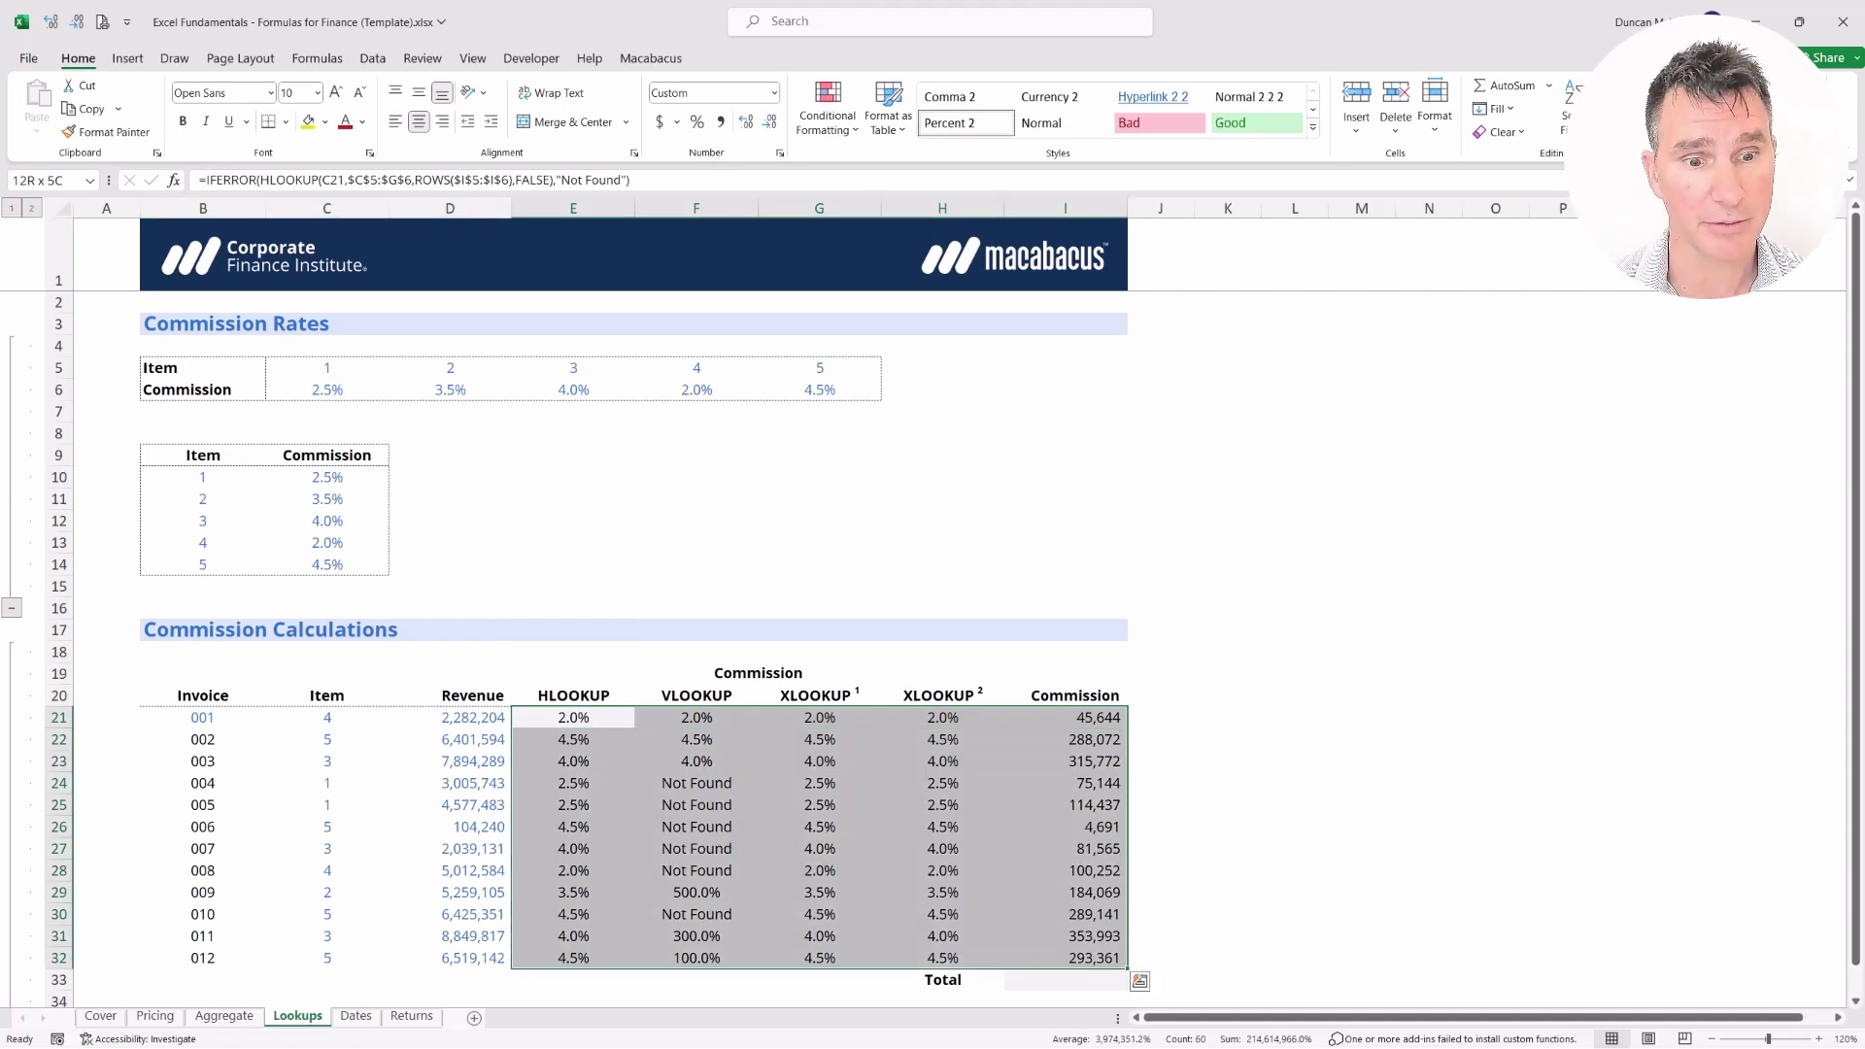
Follow the HLOOKUP column down to invoice 012 and examine that invoice's results across E32:I32
{"action": "key", "text": "shift+BackSpace"}
{"action": "key", "text": "shift+Down"}
{"action": "key", "text": "shift+Down"}
{"action": "key", "text": "shift+Down"}
{"action": "key", "text": "shift+Down"}
{"action": "key", "text": "shift+Down"}
{"action": "key", "text": "shift+Down"}
{"action": "key", "text": "shift+Down"}
{"action": "key", "text": "shift+Down"}
{"action": "key", "text": "shift+Down"}
{"action": "key", "text": "shift+Down"}
{"action": "key", "text": "shift+Down"}
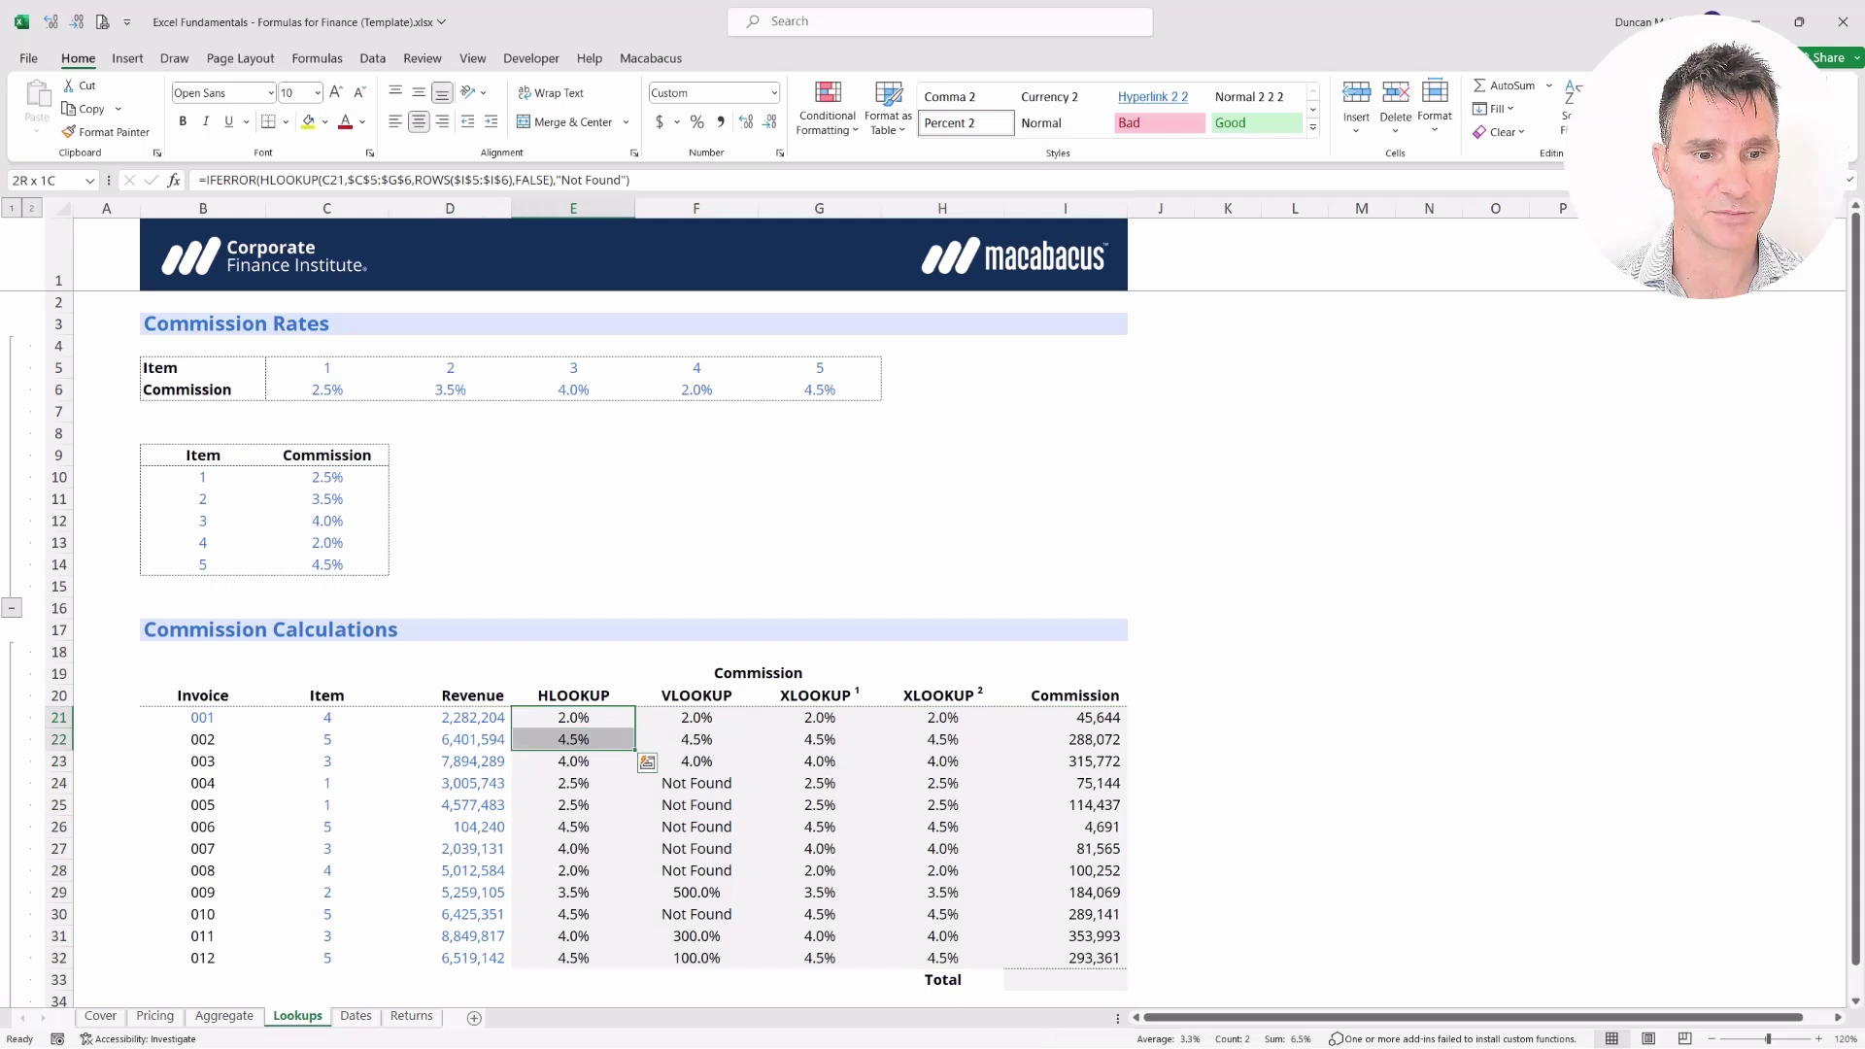
{"action": "key", "text": "Down"}
{"action": "key", "text": "Down"}
{"action": "key", "text": "Down"}
{"action": "key", "text": "Down"}
{"action": "key", "text": "Down"}
{"action": "key", "text": "Down"}
{"action": "key", "text": "Down"}
{"action": "key", "text": "Down"}
{"action": "key", "text": "Down"}
{"action": "key", "text": "Down"}
{"action": "key", "text": "Down"}
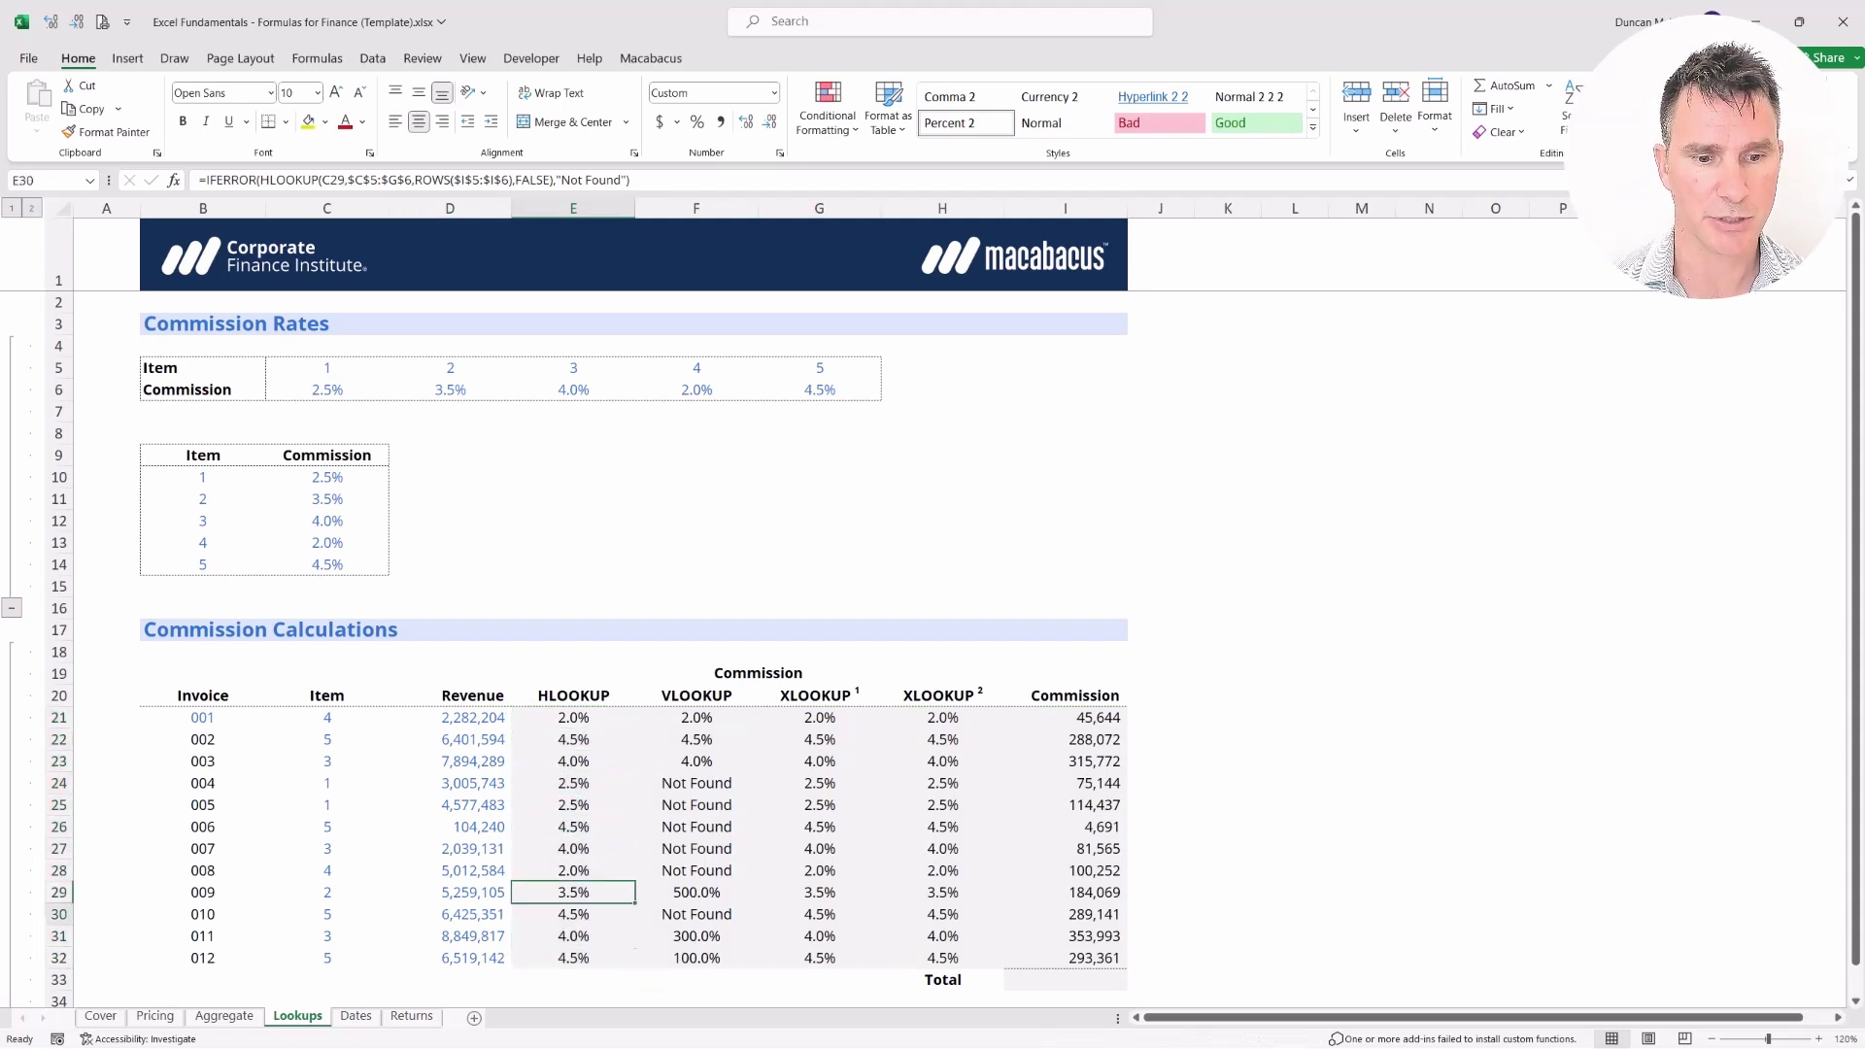
{"action": "key", "text": "ctrl+shift+Right"}
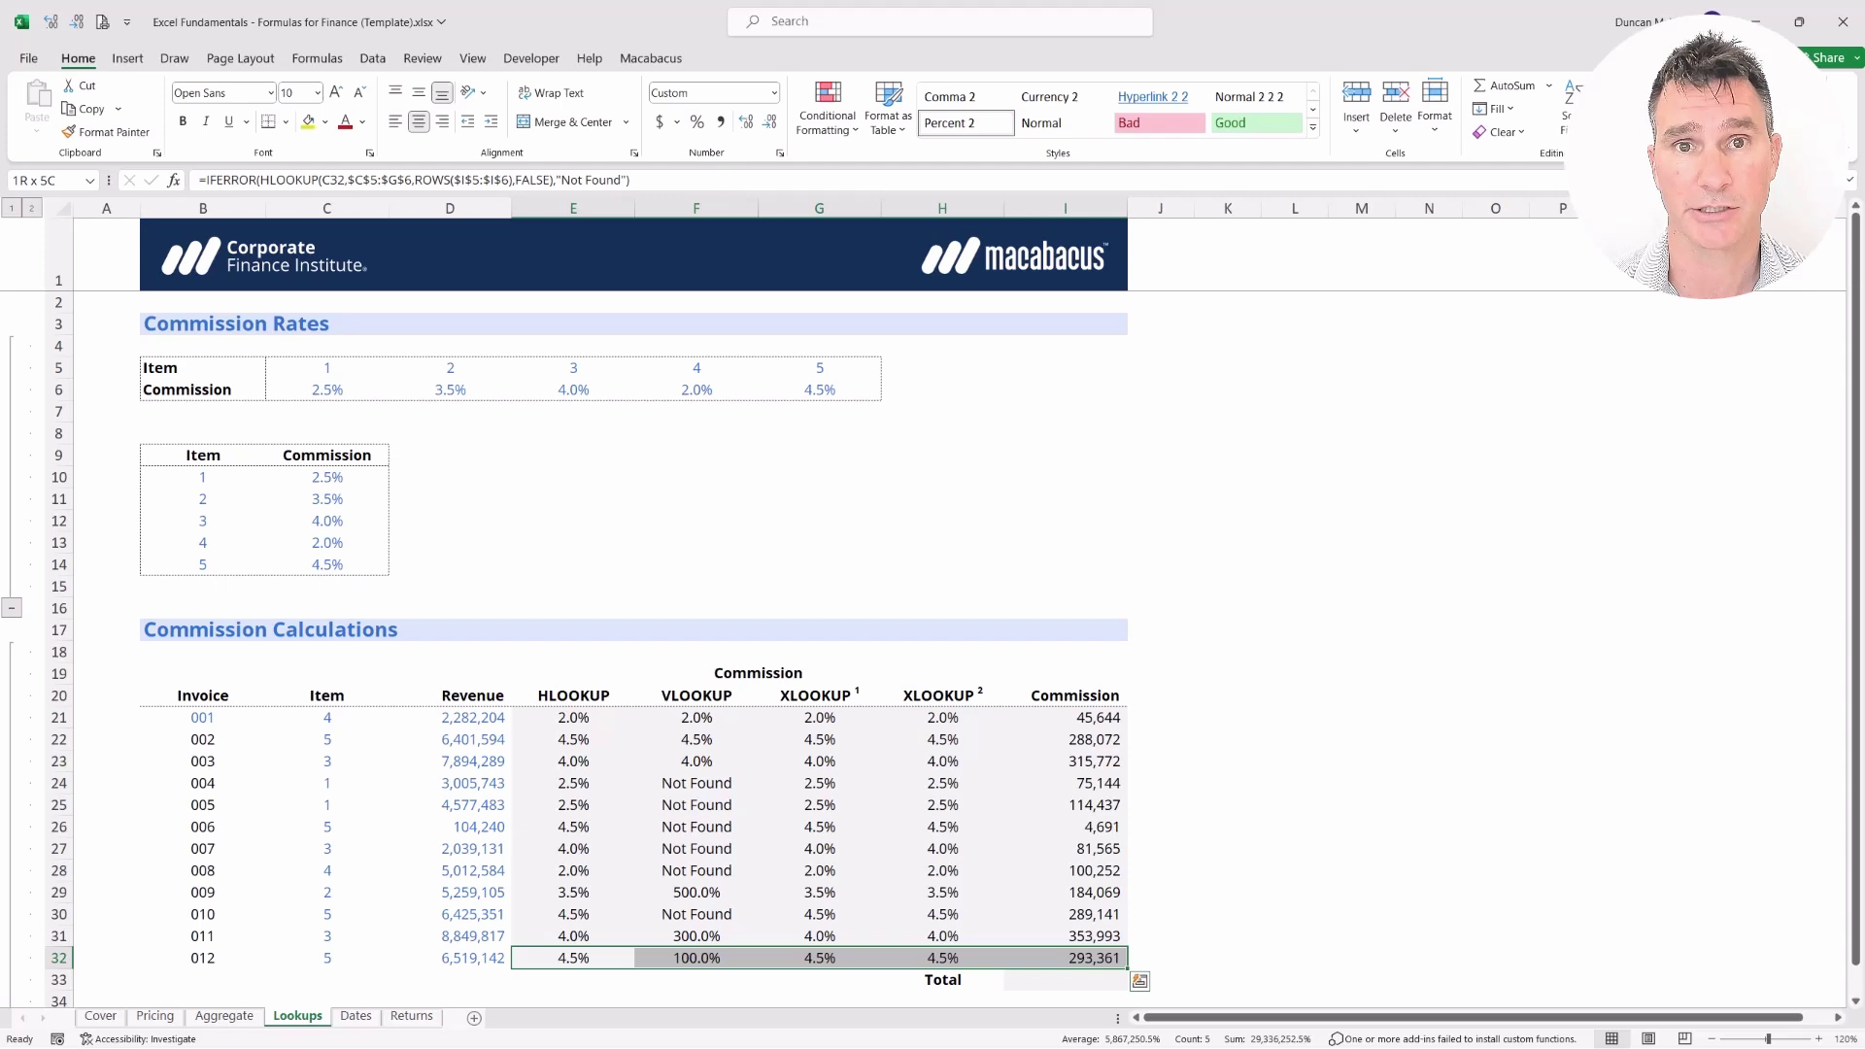
Inspect the cell references used by invoice 012's HLOOKUP formula in E32 and VLOOKUP formula in F32
{"action": "key", "text": "ctrl+shift+Left"}
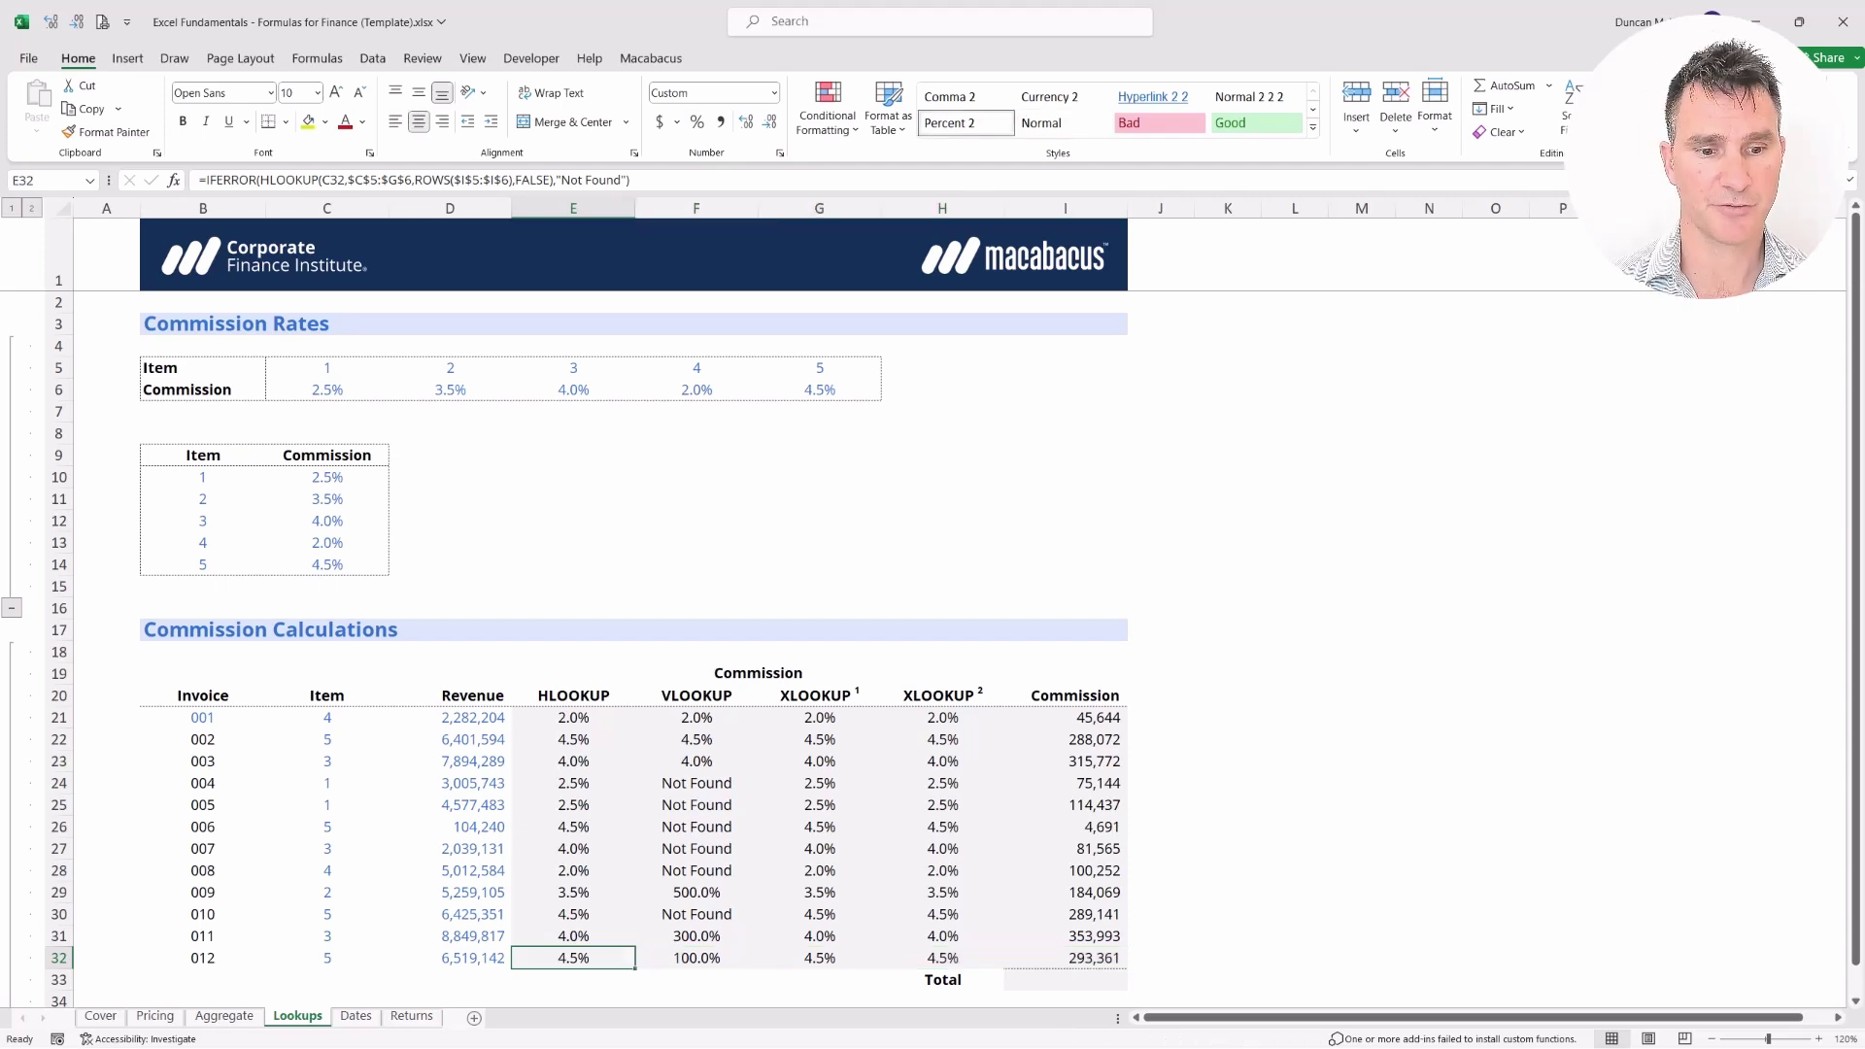
{"action": "key", "text": "F2"}
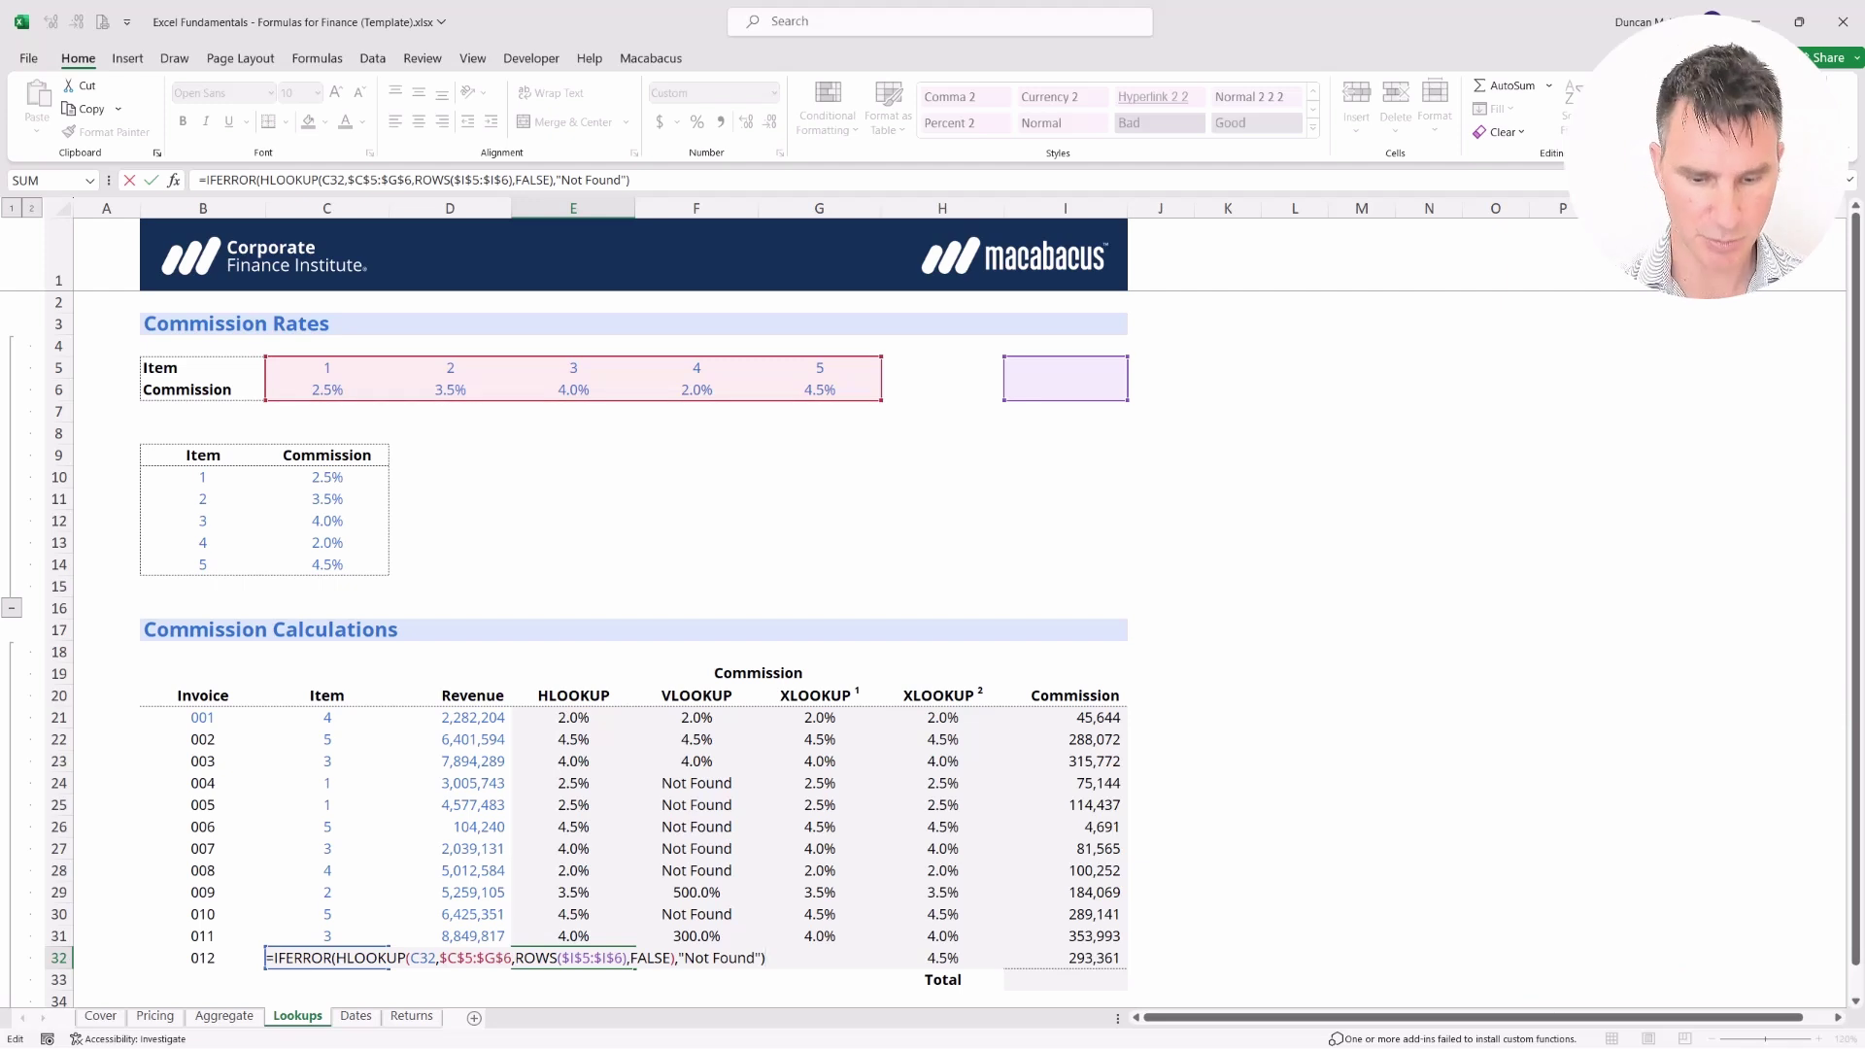
{"action": "key", "text": "Escape"}
{"action": "key", "text": "Right"}
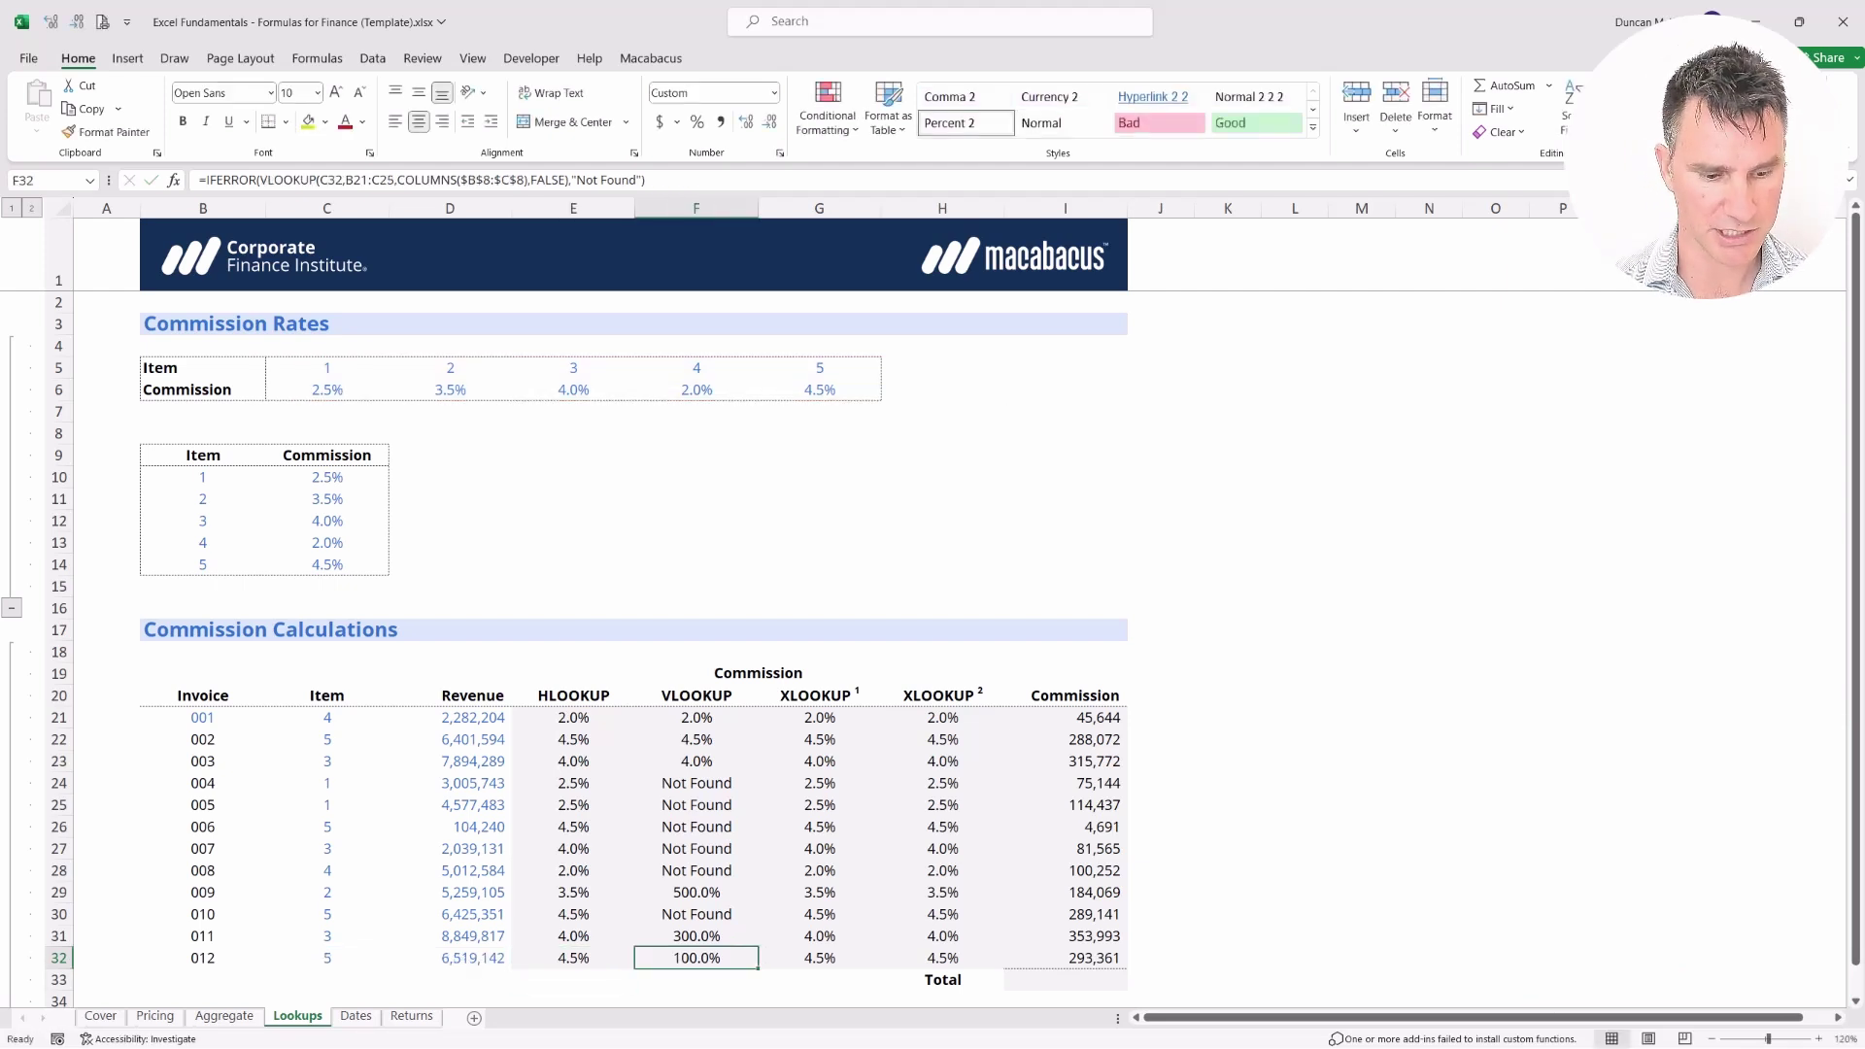
{"action": "key", "text": "F2"}
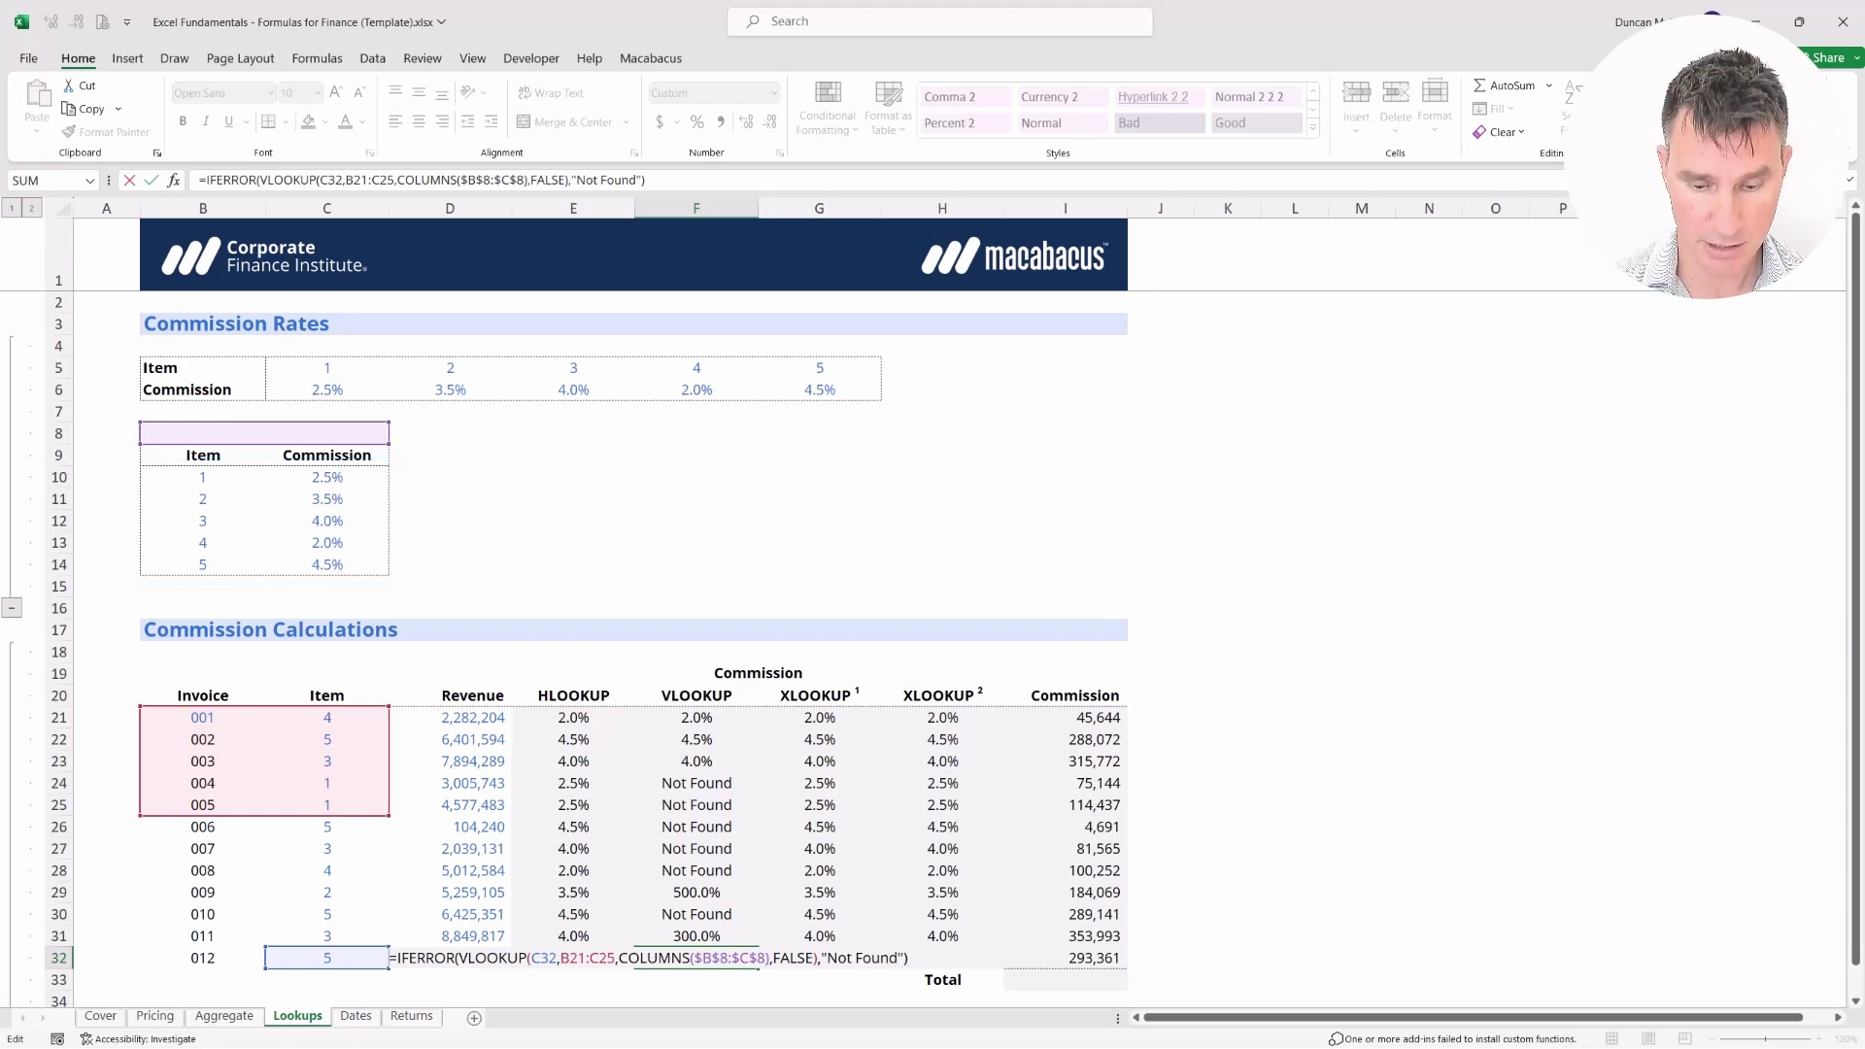
{"action": "key", "text": "ctrl+Return"}
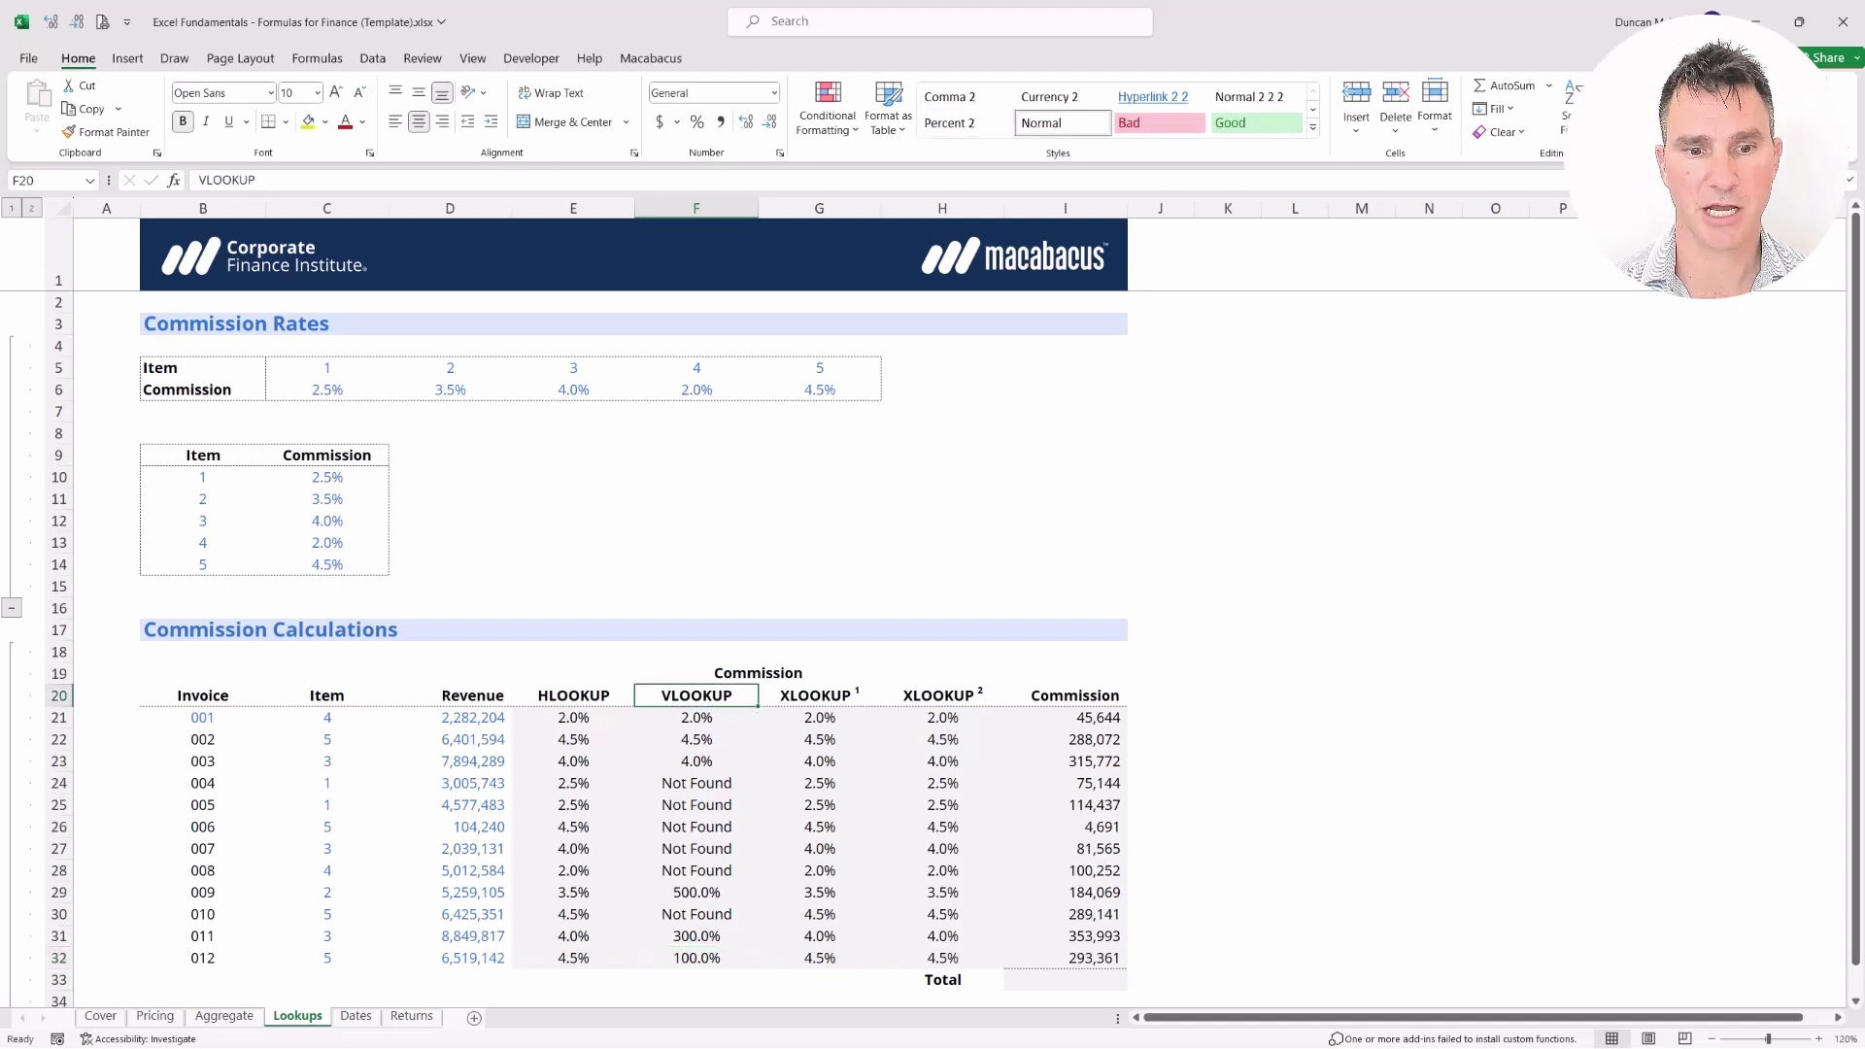
Lock the table array in F21's VLOOKUP formula as $B$10:$C$14 and fill the formula down to F32
{"action": "left_click", "coordinate": [696, 717]}
{"action": "key", "text": "F2"}
{"action": "key", "text": "Left"}
{"action": "key", "text": "Left"}
{"action": "key", "text": "Left"}
{"action": "key", "text": "Left"}
{"action": "key", "text": "Left"}
{"action": "key", "text": "Left"}
{"action": "key", "text": "Left"}
{"action": "key", "text": "Left"}
{"action": "key", "text": "Left"}
{"action": "key", "text": "Left"}
{"action": "key", "text": "Left"}
{"action": "key", "text": "Left"}
{"action": "key", "text": "Left"}
{"action": "key", "text": "Left"}
{"action": "key", "text": "Left"}
{"action": "key", "text": "Left"}
{"action": "key", "text": "Left"}
{"action": "key", "text": "Left"}
{"action": "key", "text": "Left"}
{"action": "key", "text": "Left"}
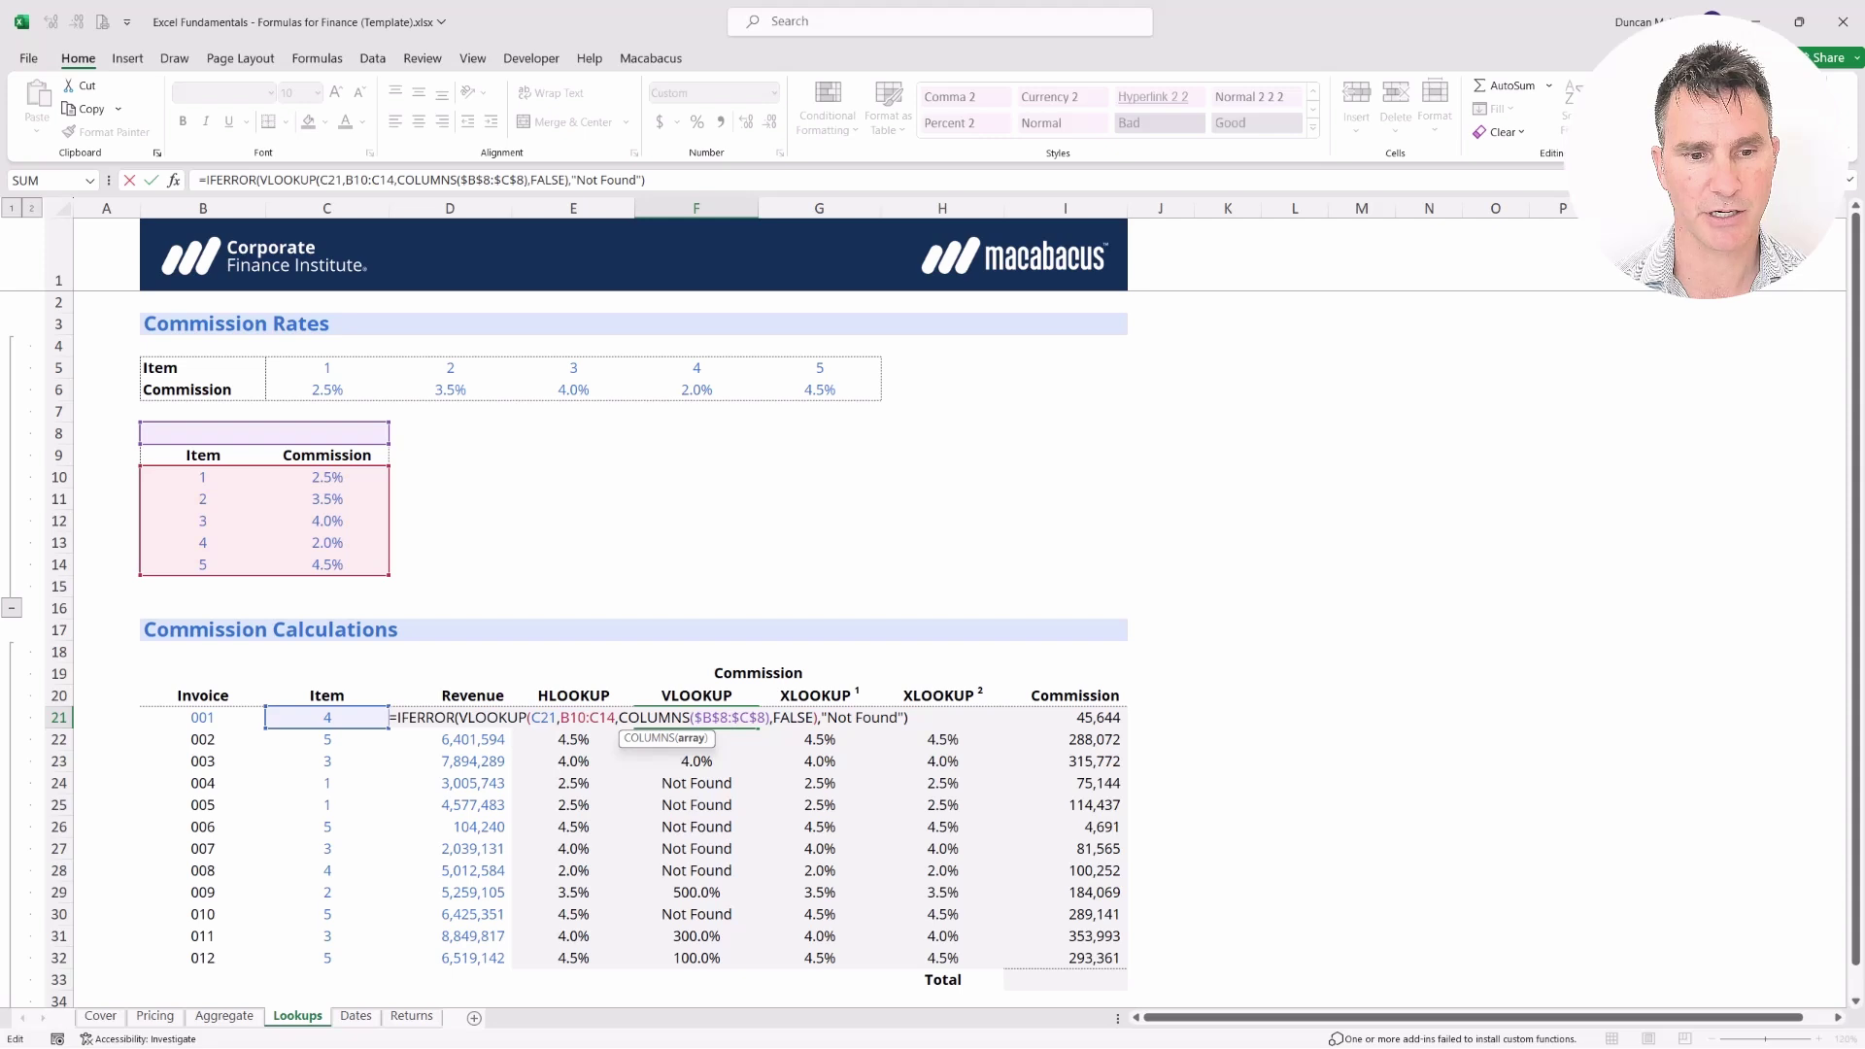
{"action": "key", "text": "Left"}
{"action": "key", "text": "Left"}
{"action": "key", "text": "Left"}
{"action": "key", "text": "Left"}
{"action": "key", "text": "Left"}
{"action": "key", "text": "Left"}
{"action": "key", "text": "Left"}
{"action": "key", "text": "Left"}
{"action": "key", "text": "Left"}
{"action": "key", "text": "Left"}
{"action": "key", "text": "Left"}
{"action": "key", "text": "Left"}
{"action": "key", "text": "Left"}
{"action": "key", "text": "Left"}
{"action": "key", "text": "Left"}
{"action": "key", "text": "Left"}
{"action": "key", "text": "Left"}
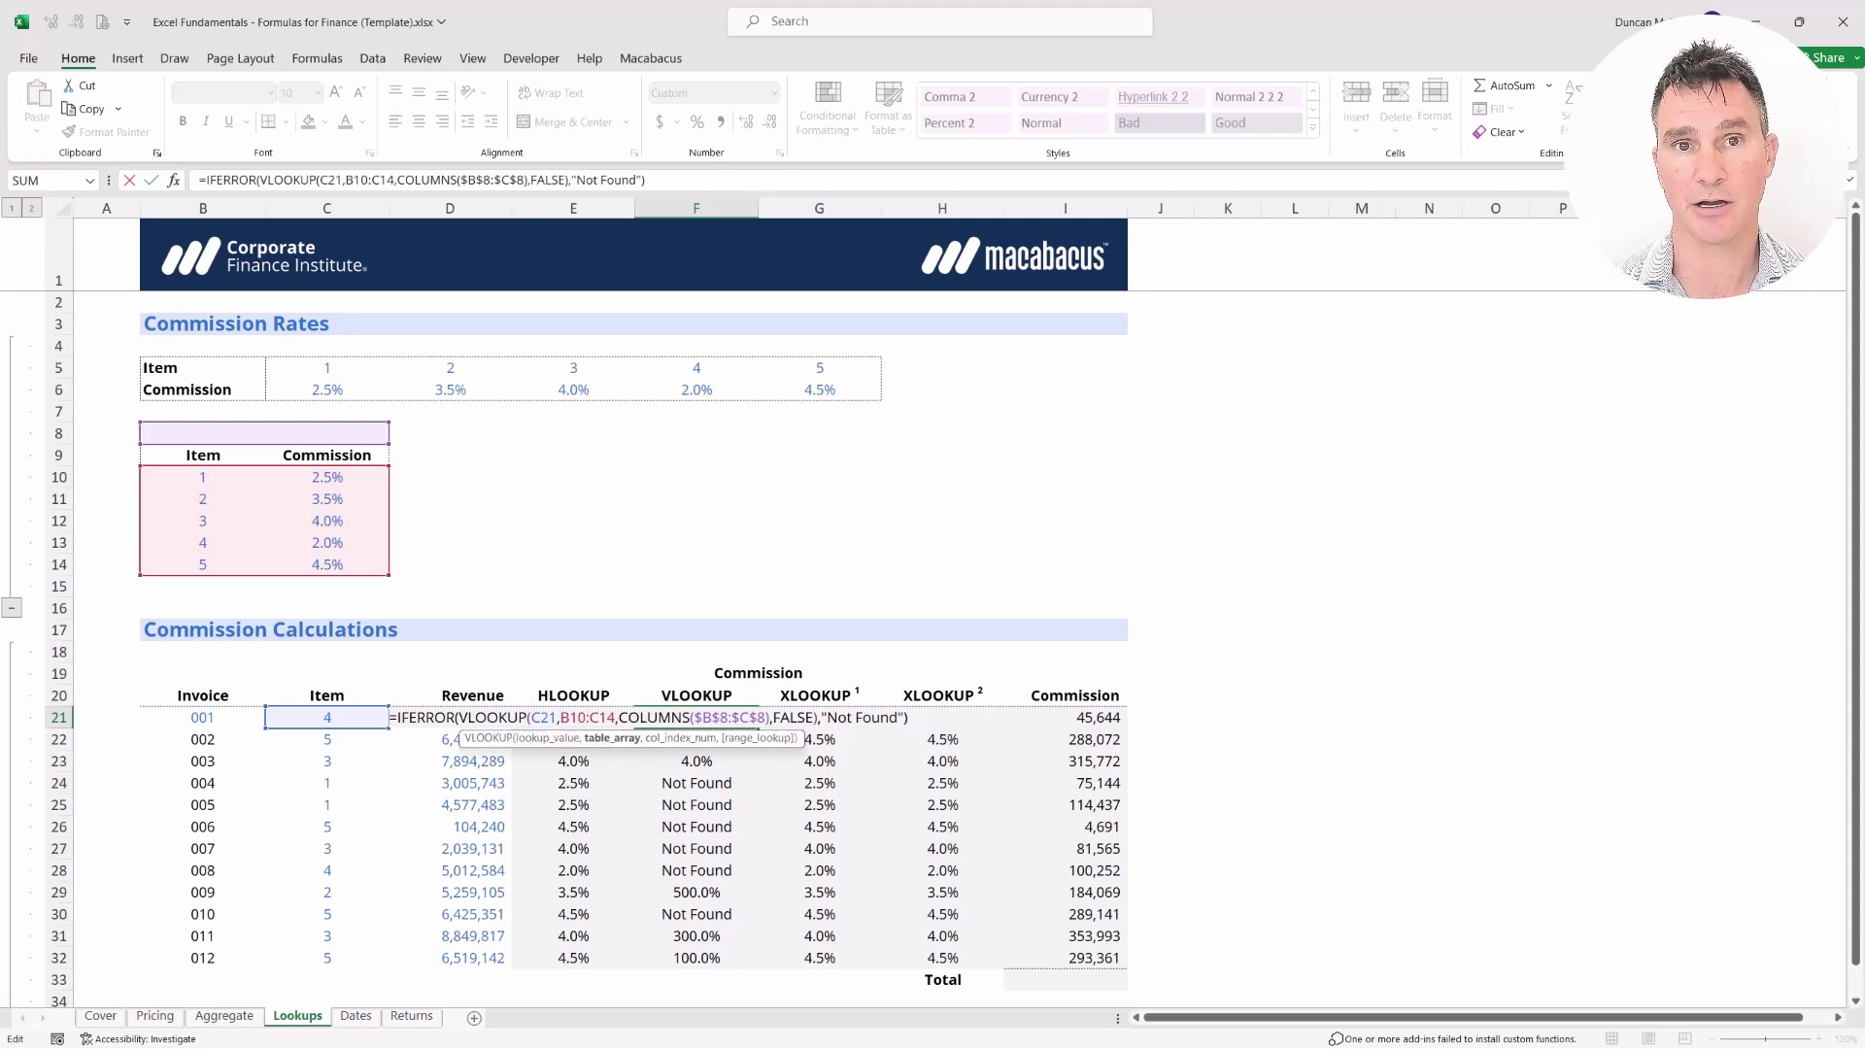
{"action": "key", "text": "shift+Right"}
{"action": "key", "text": "shift+Right"}
{"action": "key", "text": "shift+Right"}
{"action": "key", "text": "shift+Right"}
{"action": "key", "text": "shift+Right"}
{"action": "key", "text": "shift+Right"}
{"action": "key", "text": "shift+Right"}
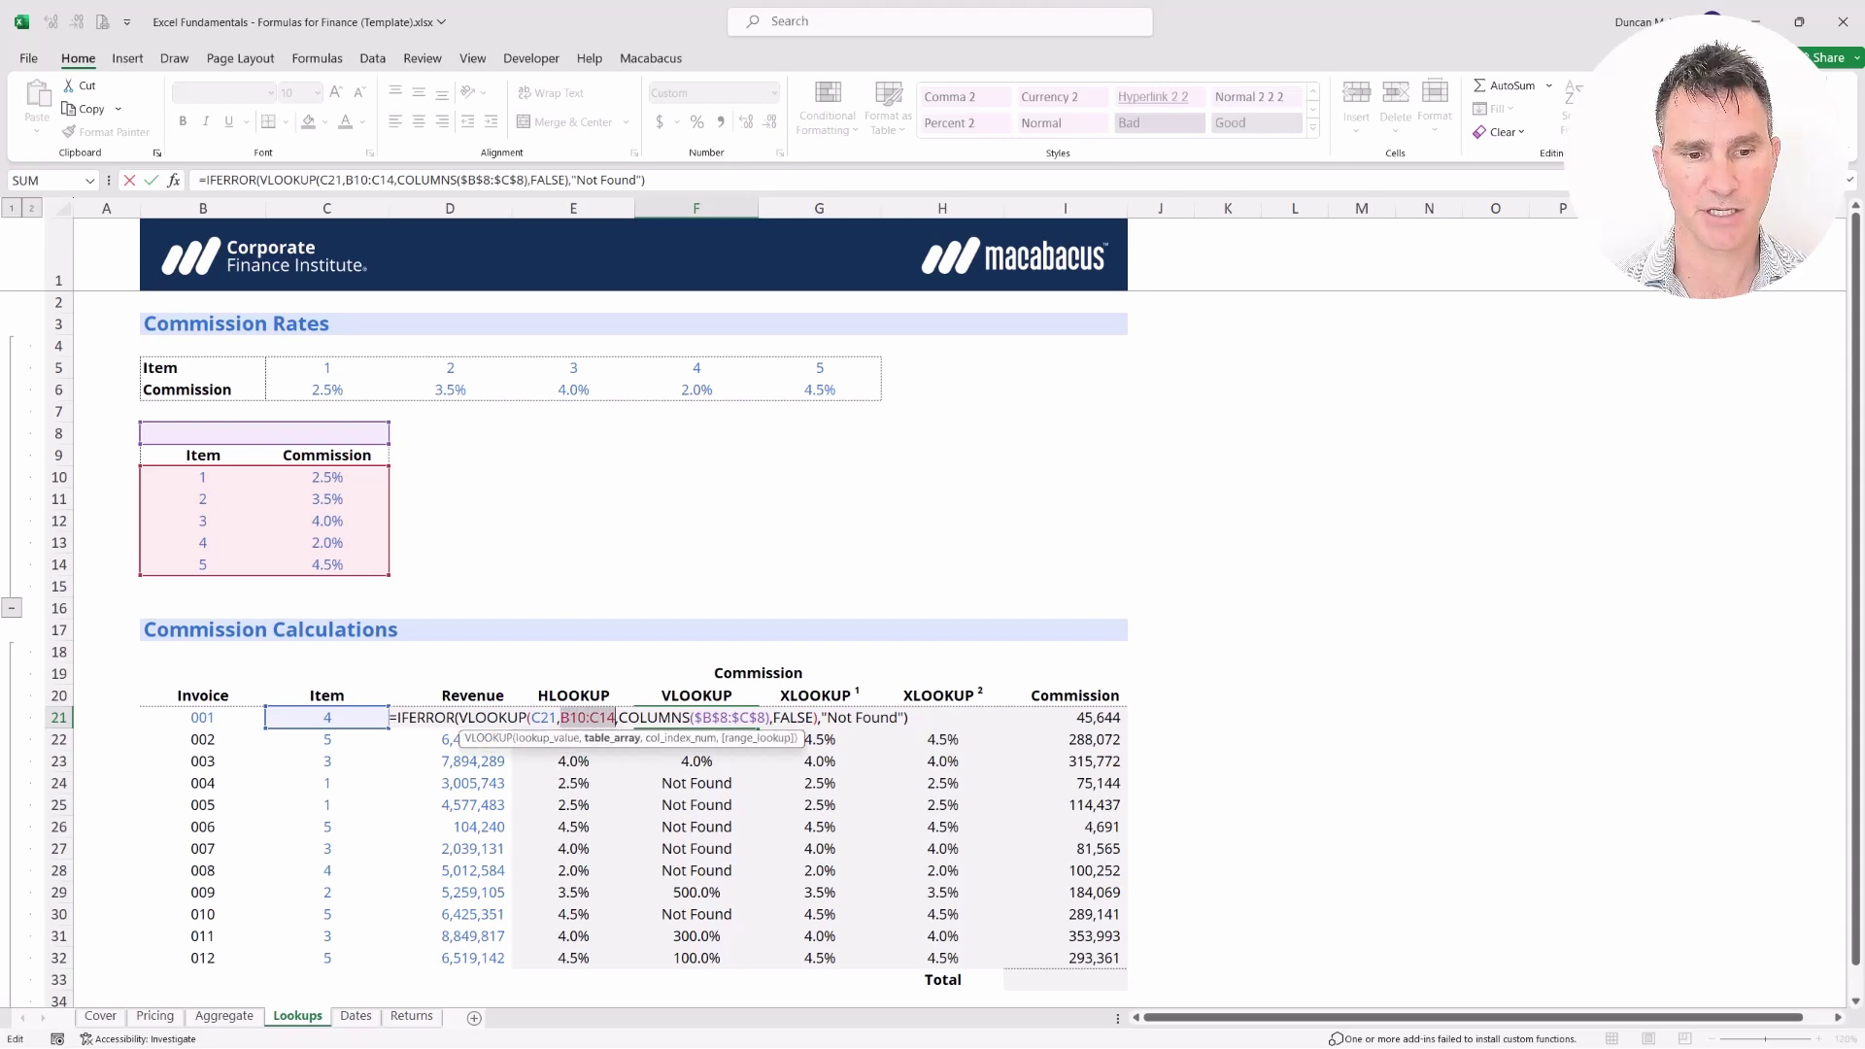
{"action": "key", "text": "F4"}
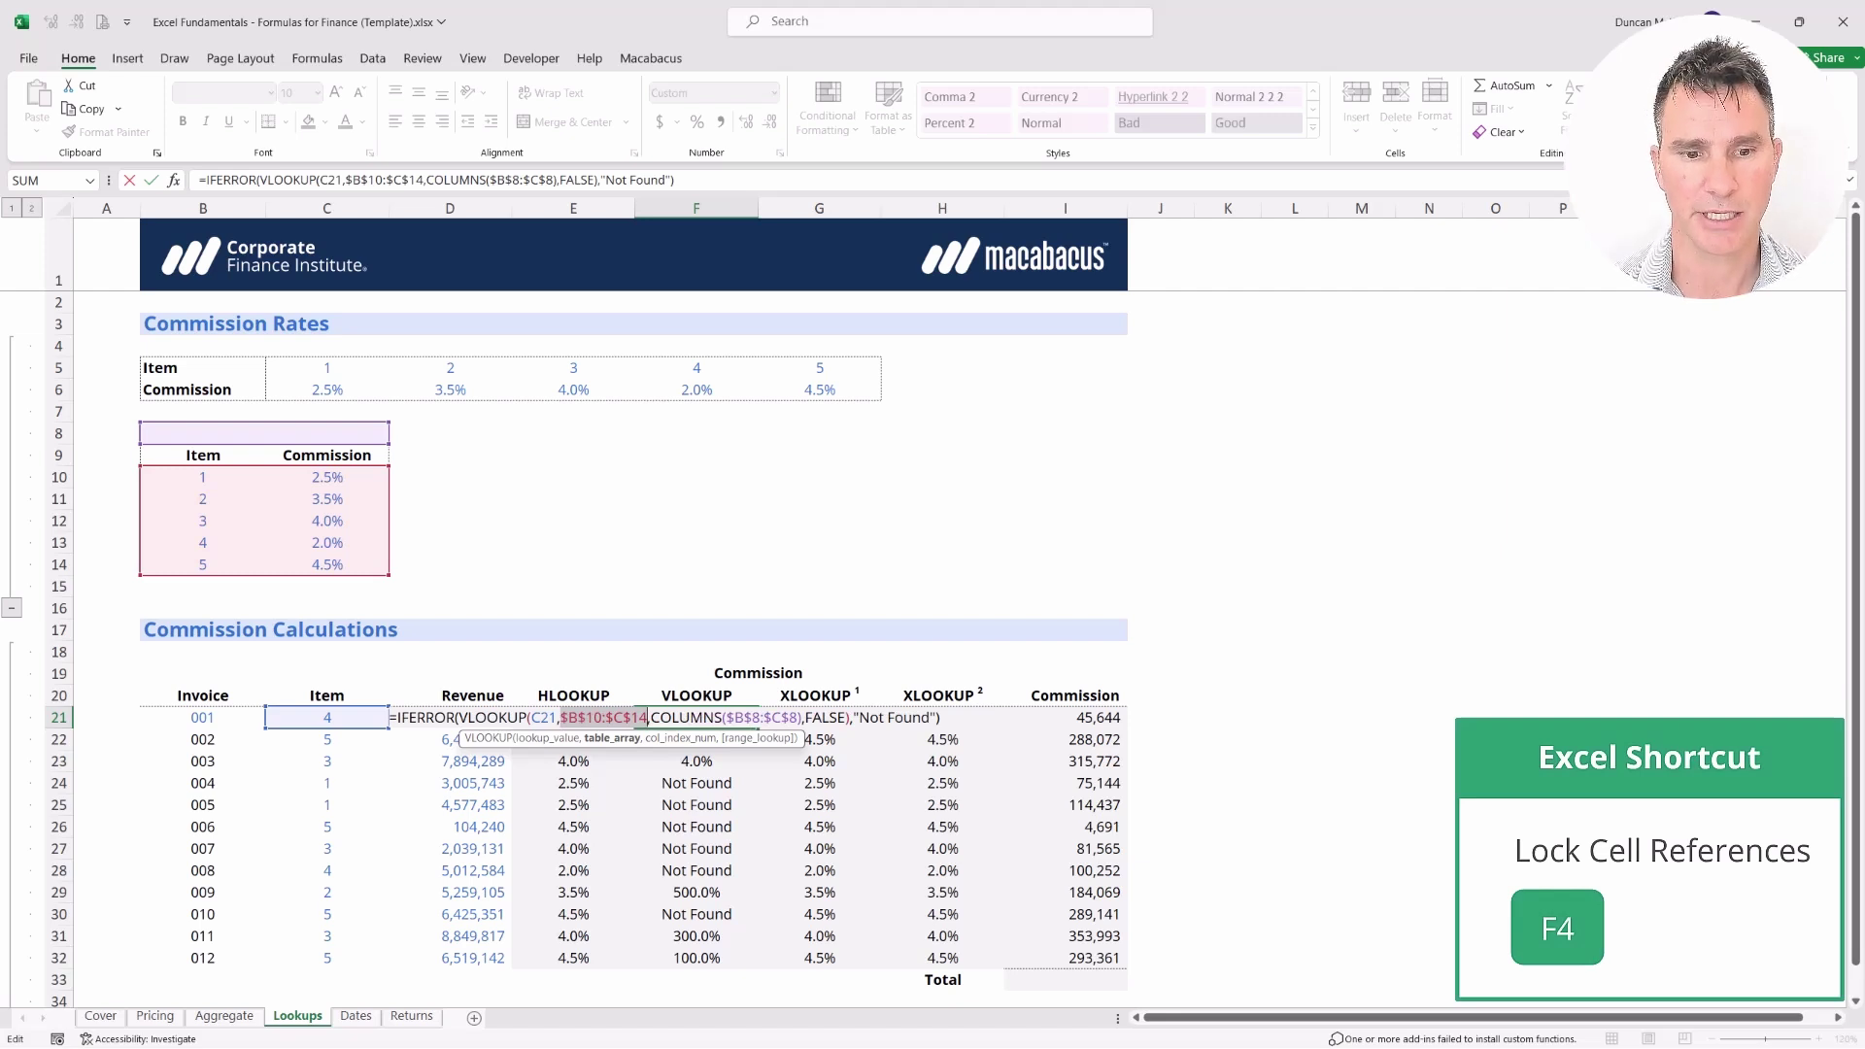
{"action": "key", "text": "ctrl+Return"}
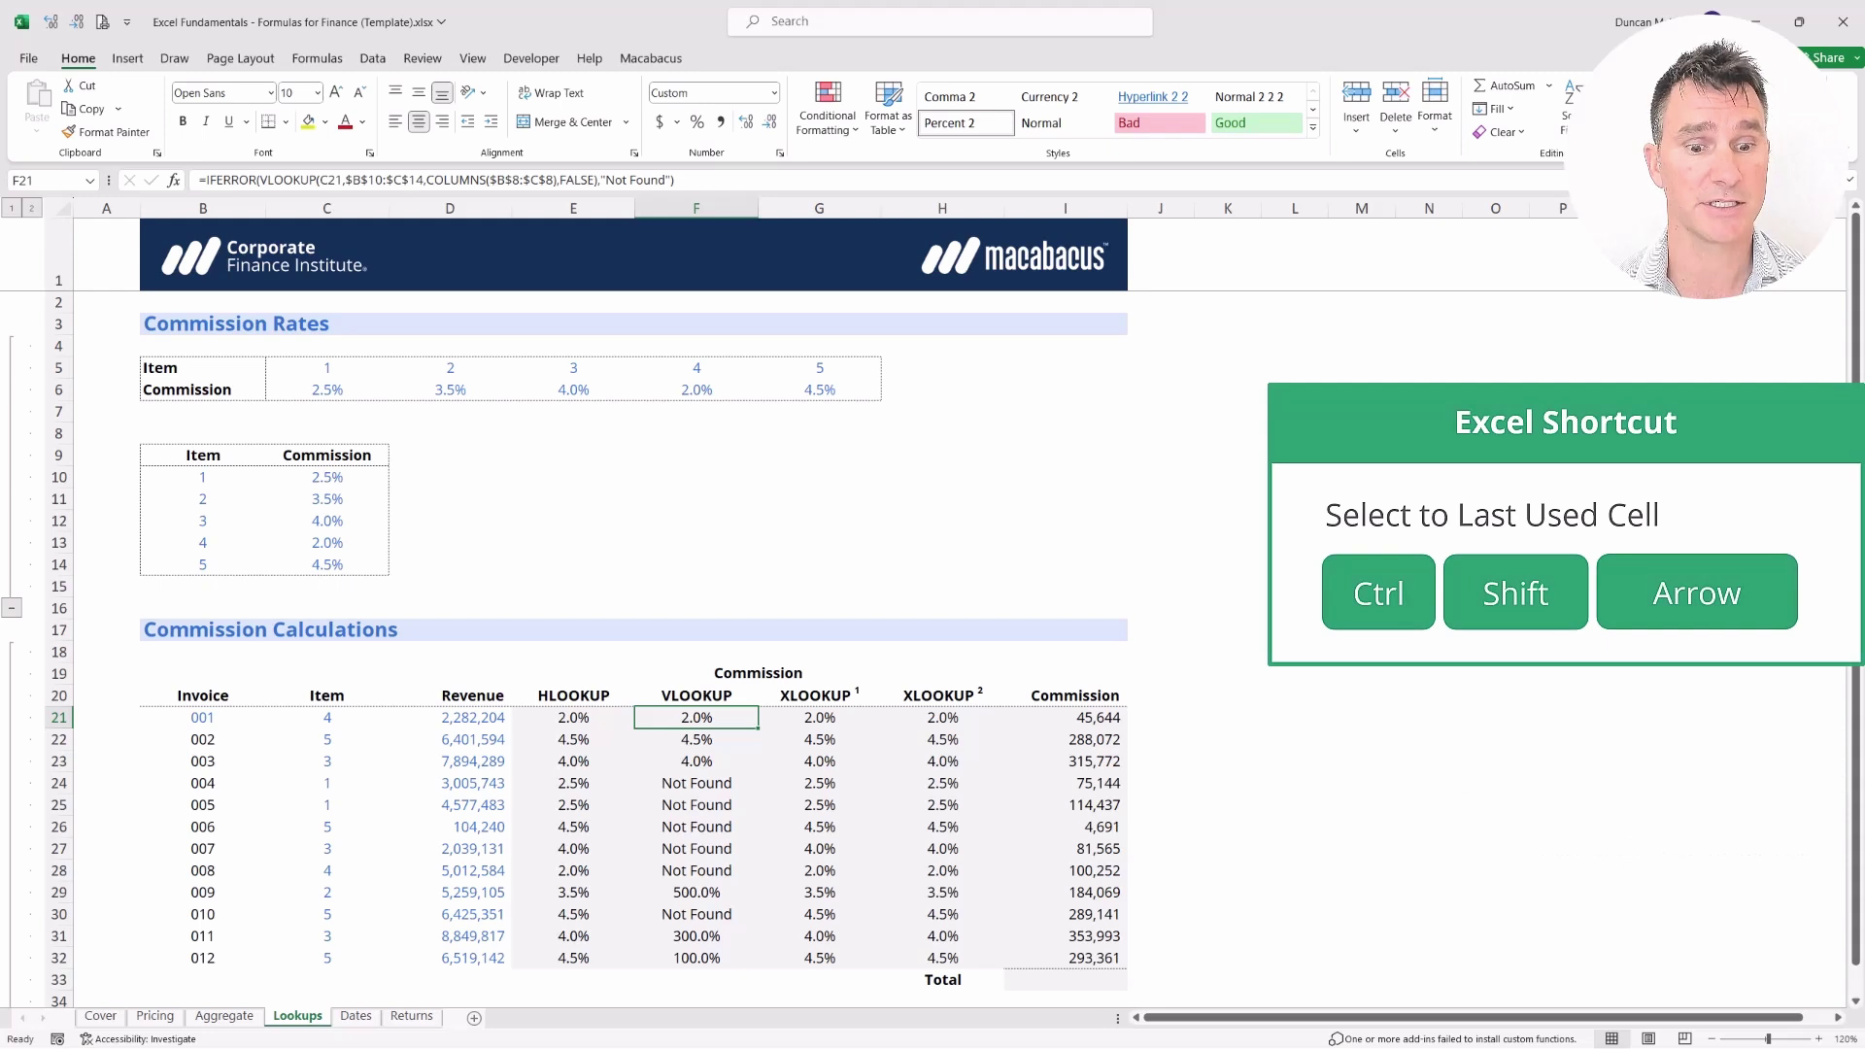
{"action": "key", "text": "ctrl+shift+Down"}
{"action": "key", "text": "ctrl+d"}
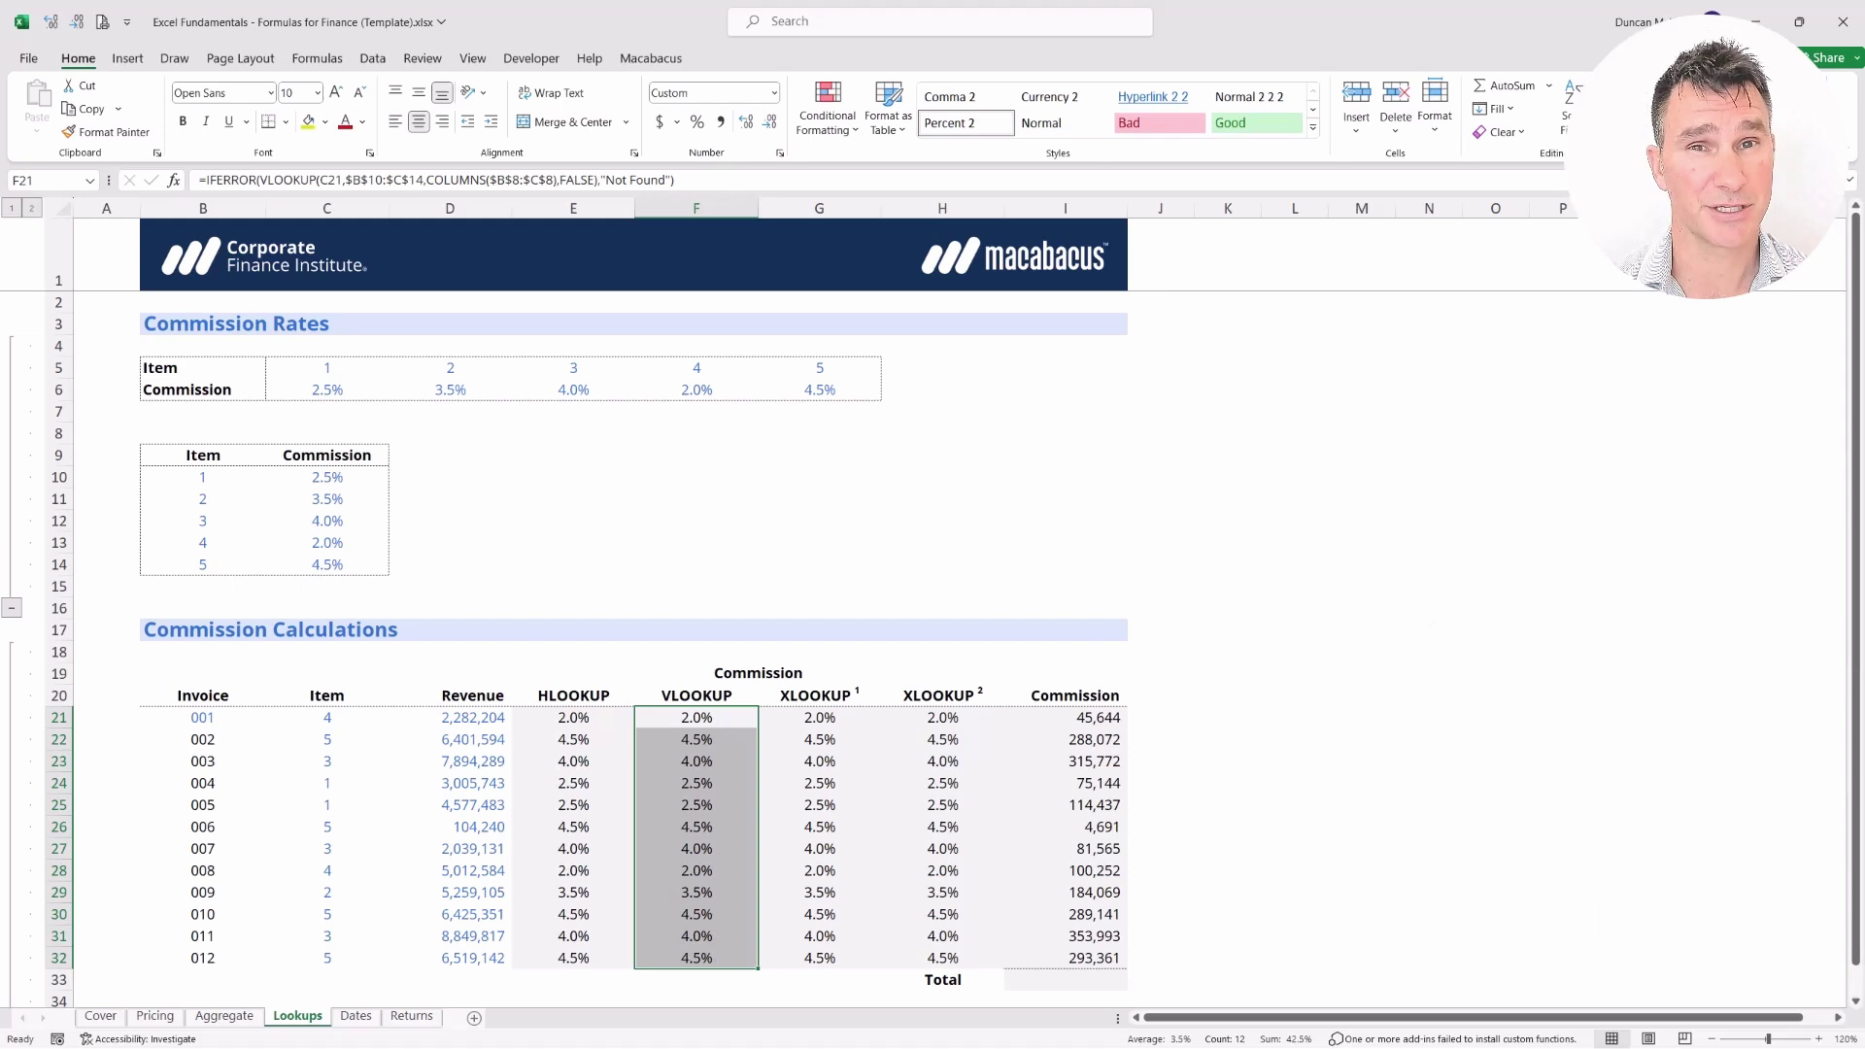
Check the cell references in invoice 012's VLOOKUP formula and both XLOOKUP formulas in F32:H32
{"action": "left_click", "coordinate": [697, 958]}
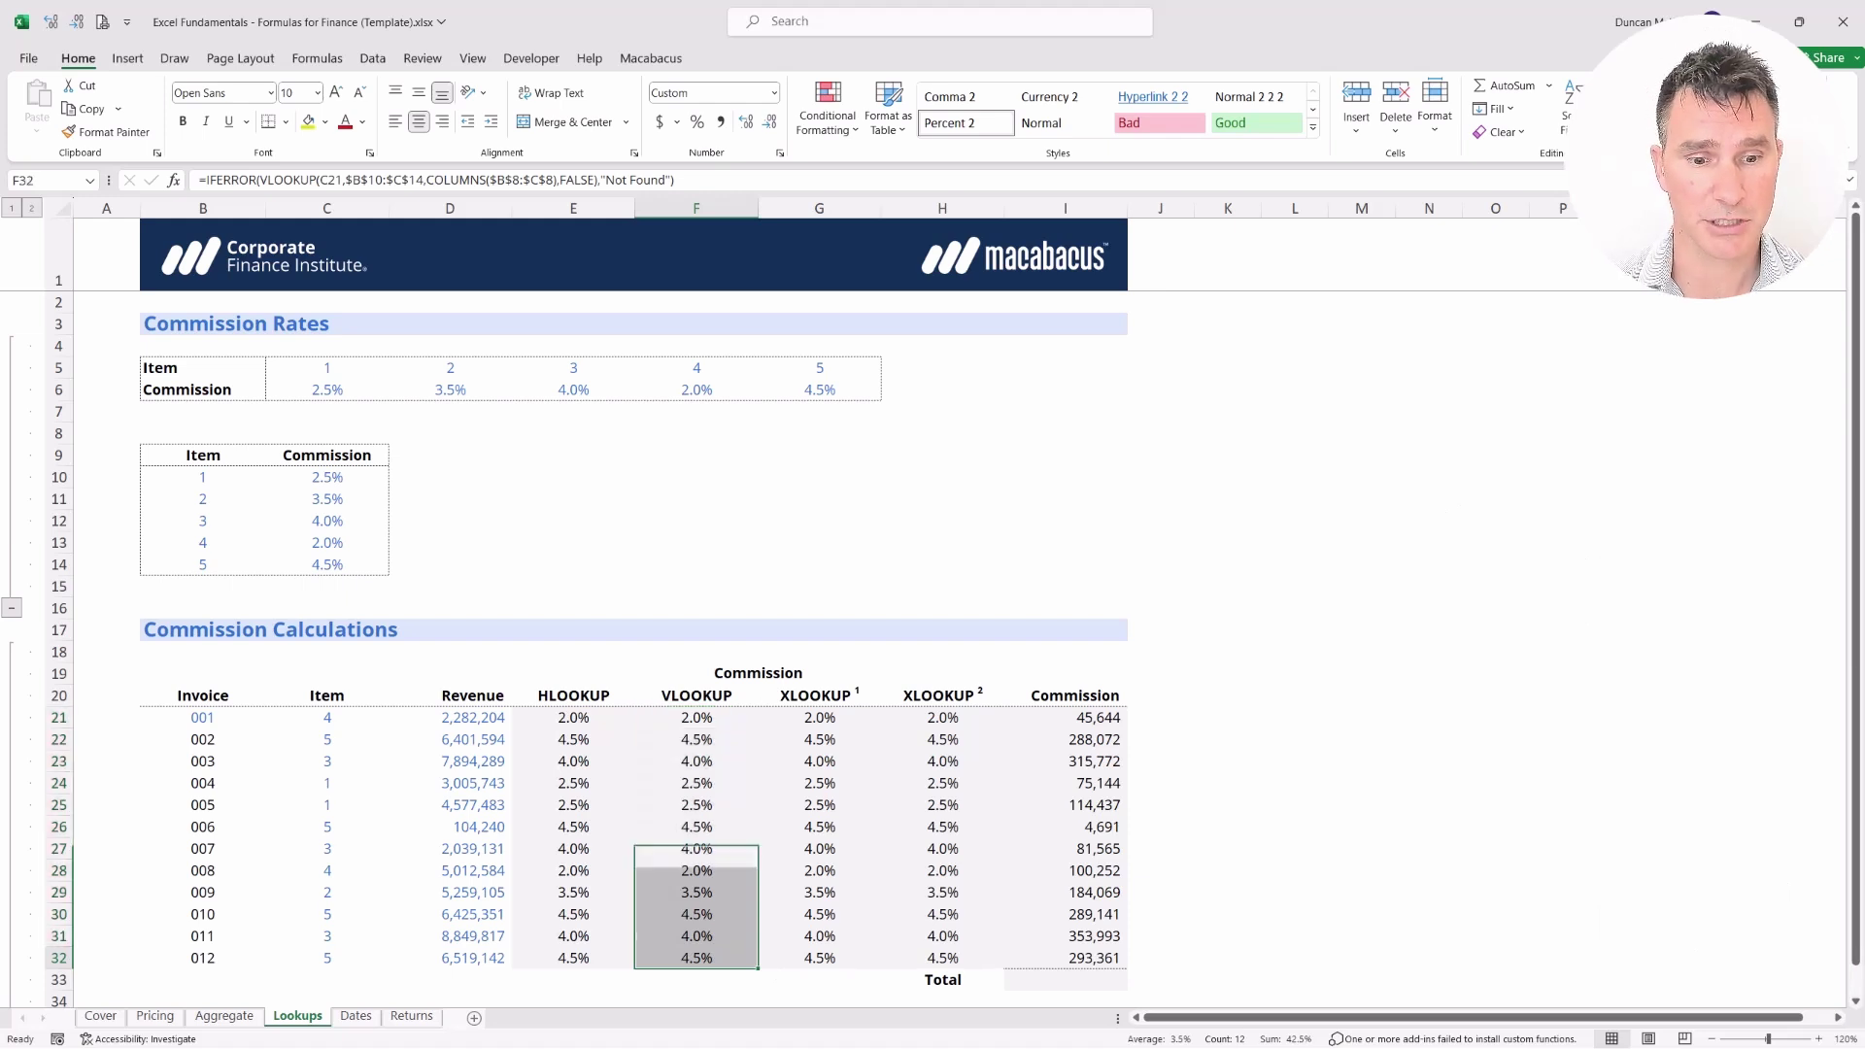
{"action": "key", "text": "F2"}
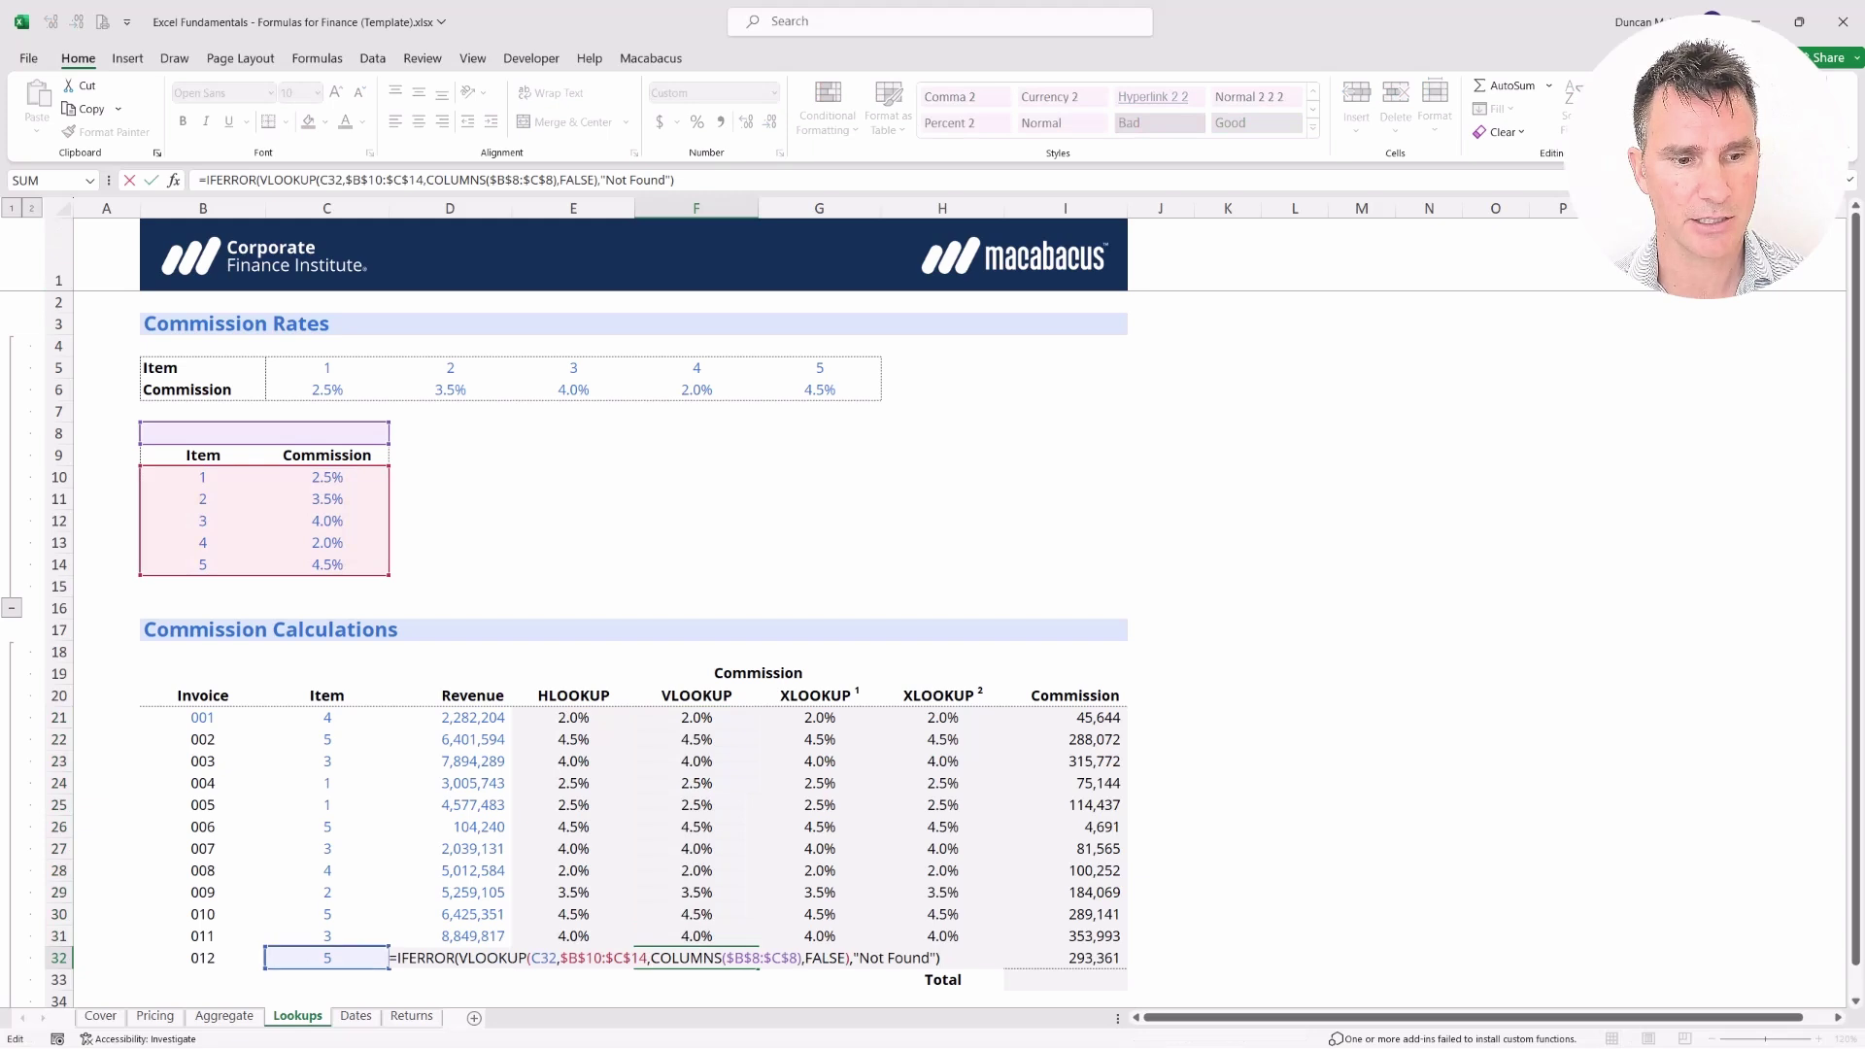
{"action": "key", "text": "Tab"}
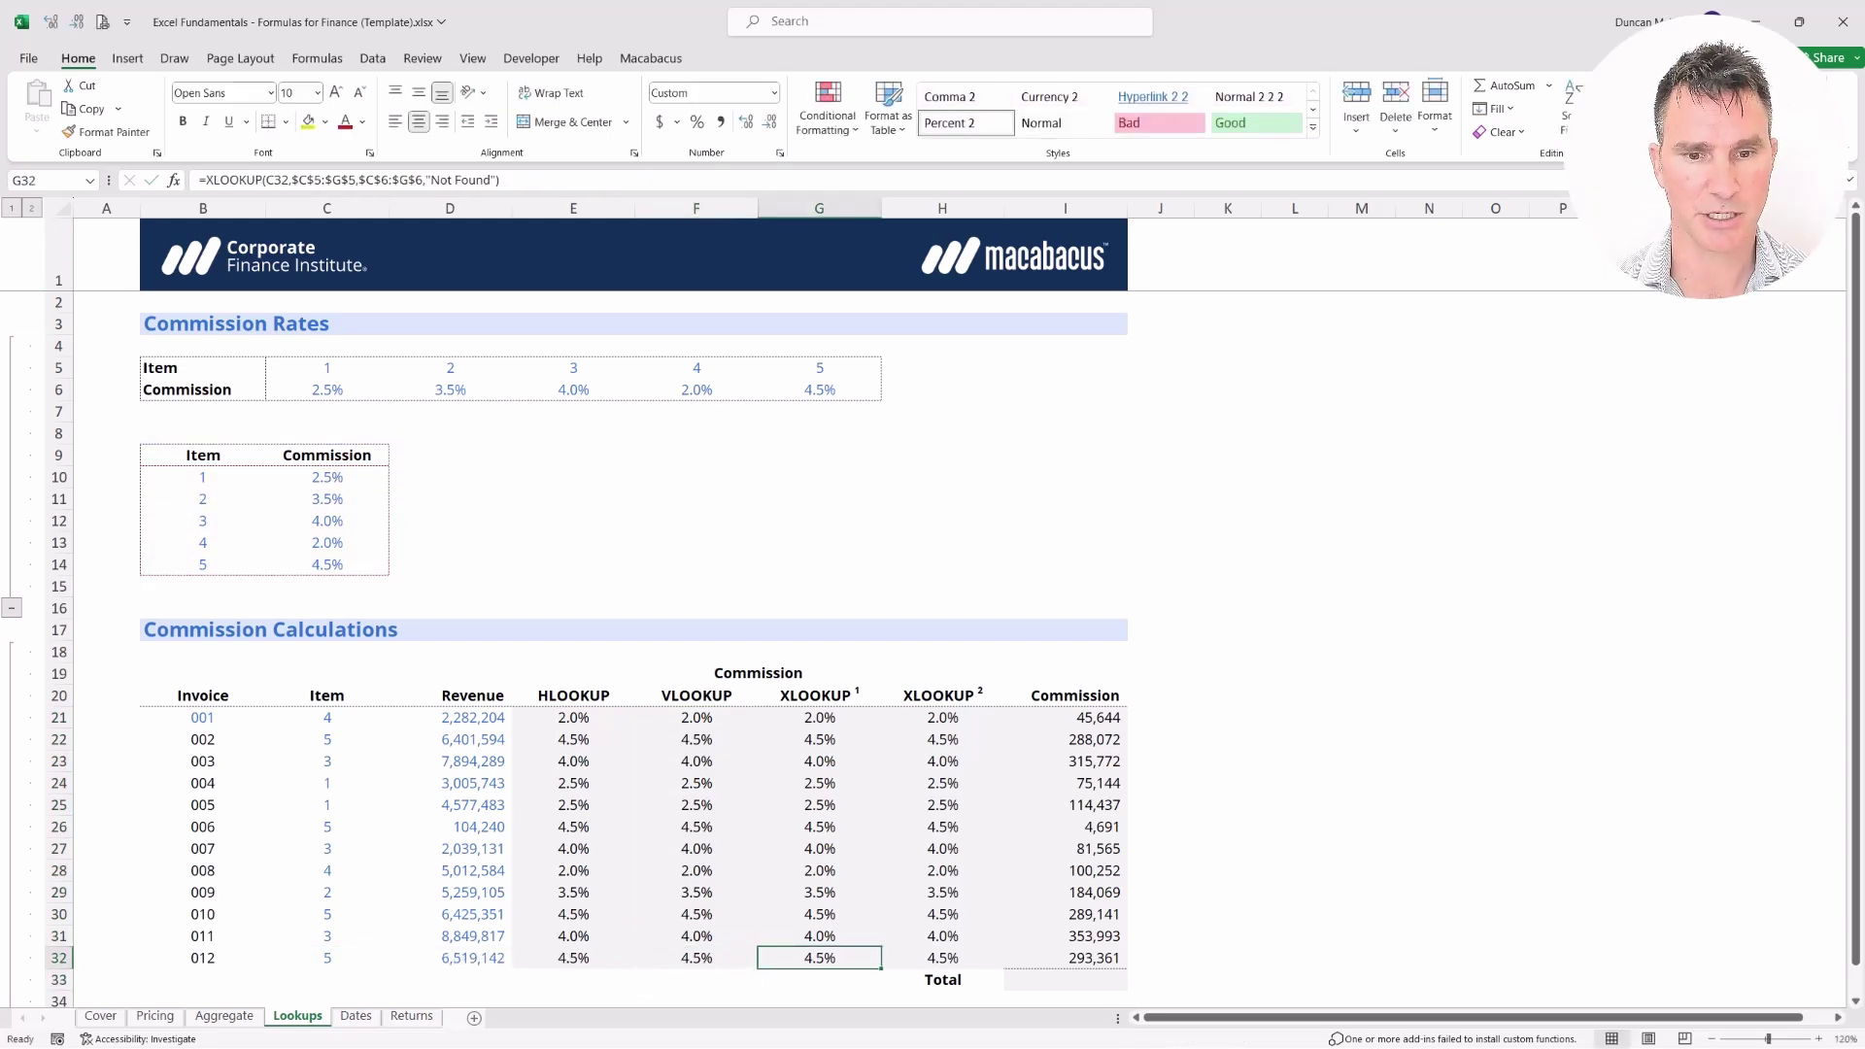
{"action": "key", "text": "F2"}
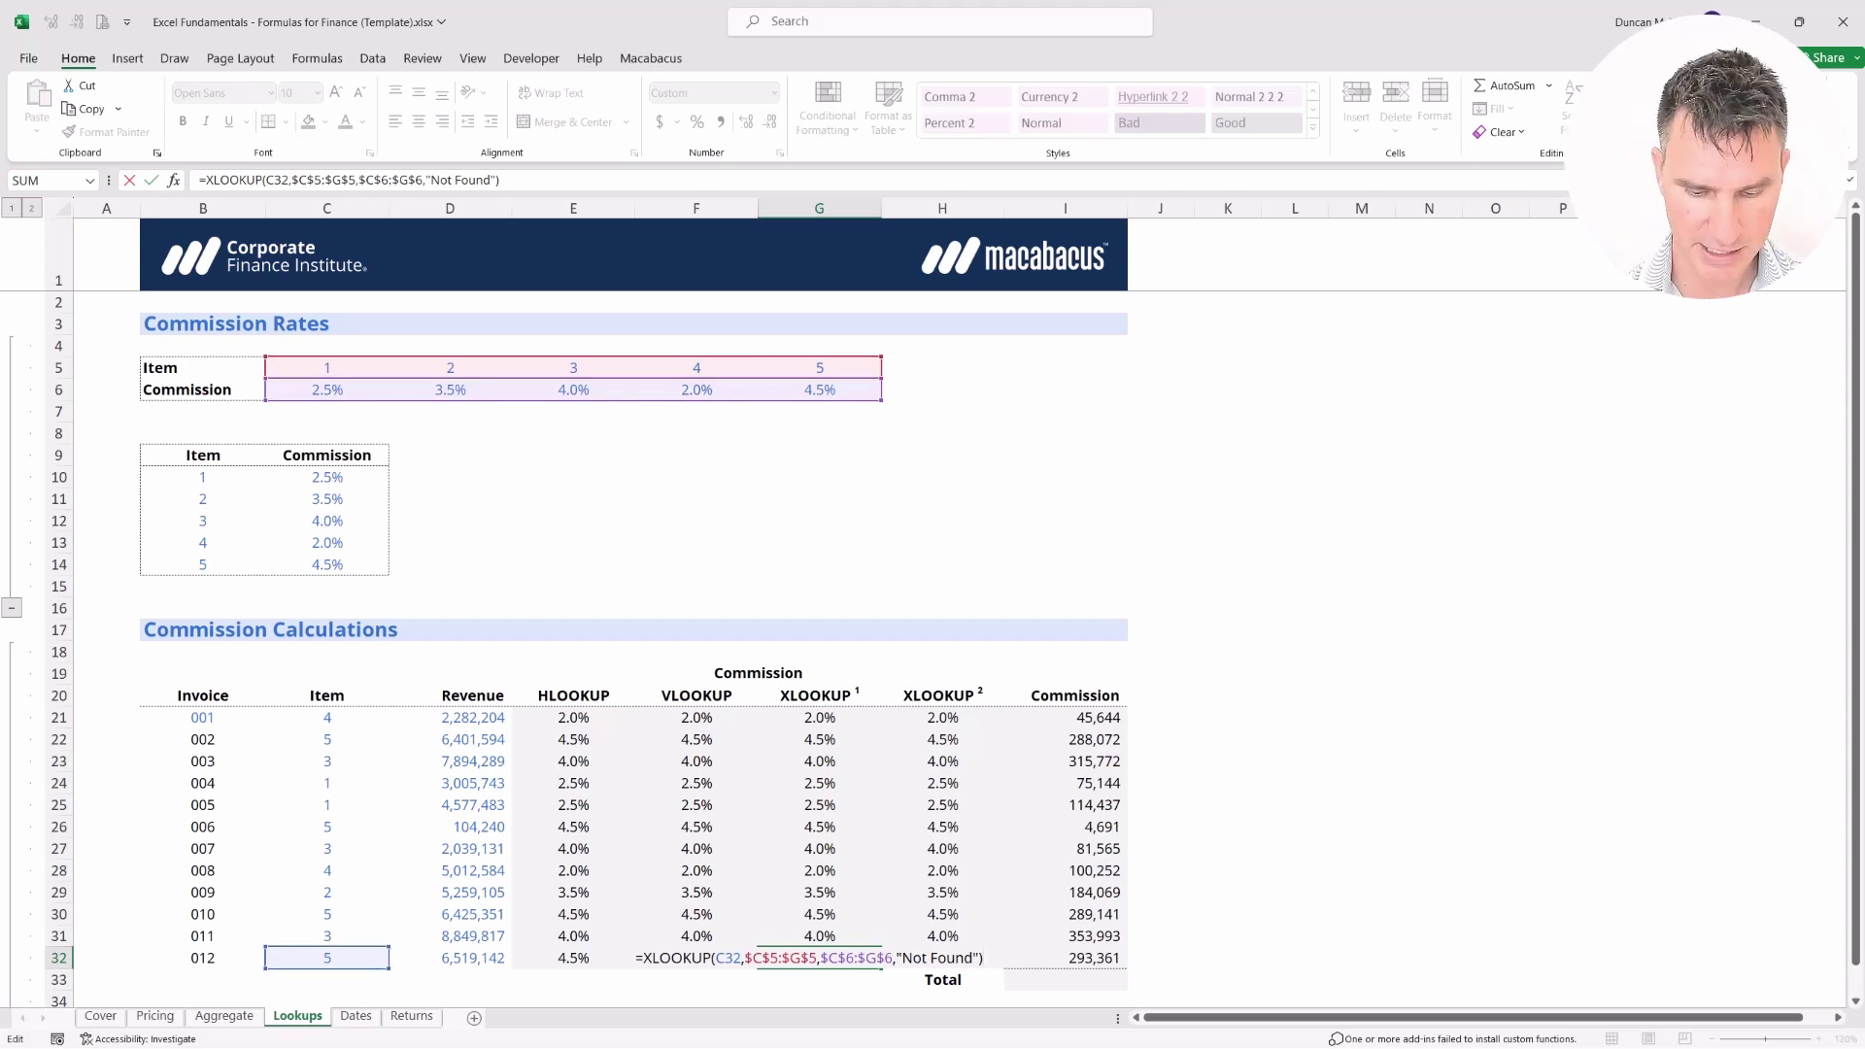
{"action": "key", "text": "Escape"}
{"action": "key", "text": "Right"}
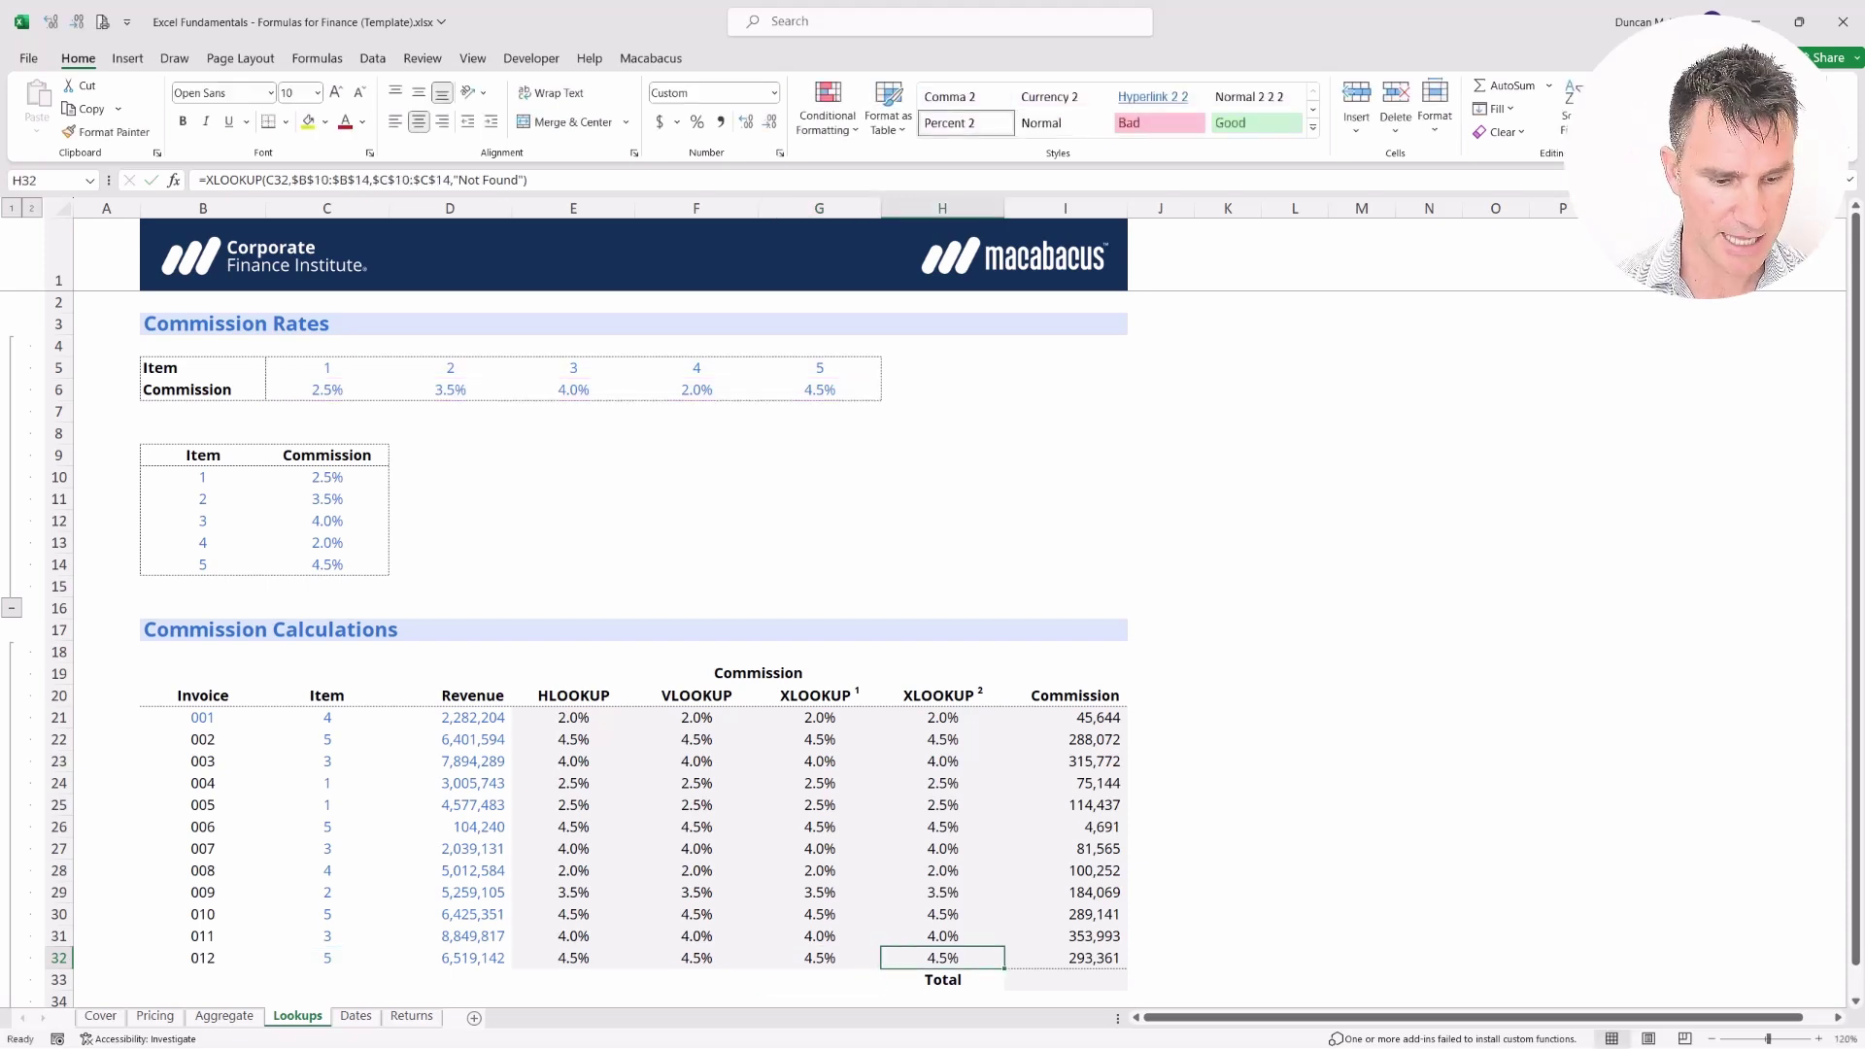
{"action": "key", "text": "F2"}
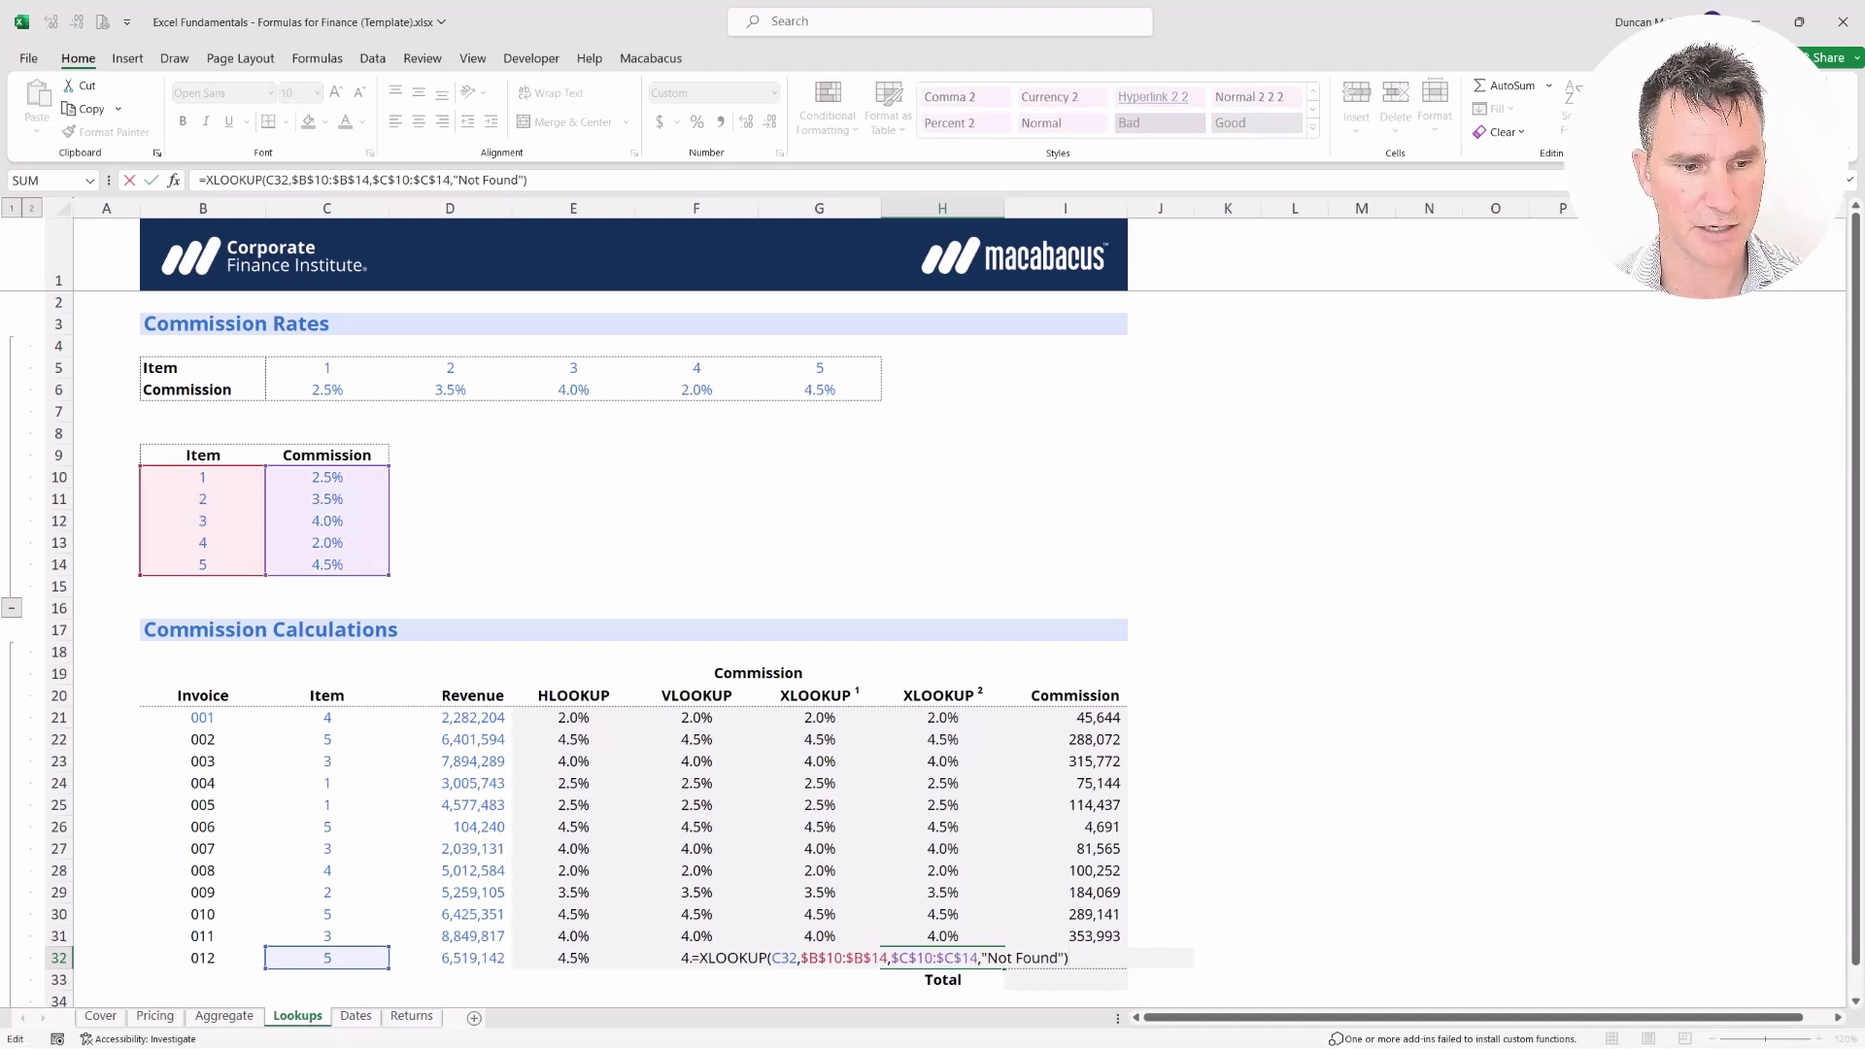
{"action": "key", "text": "Return"}
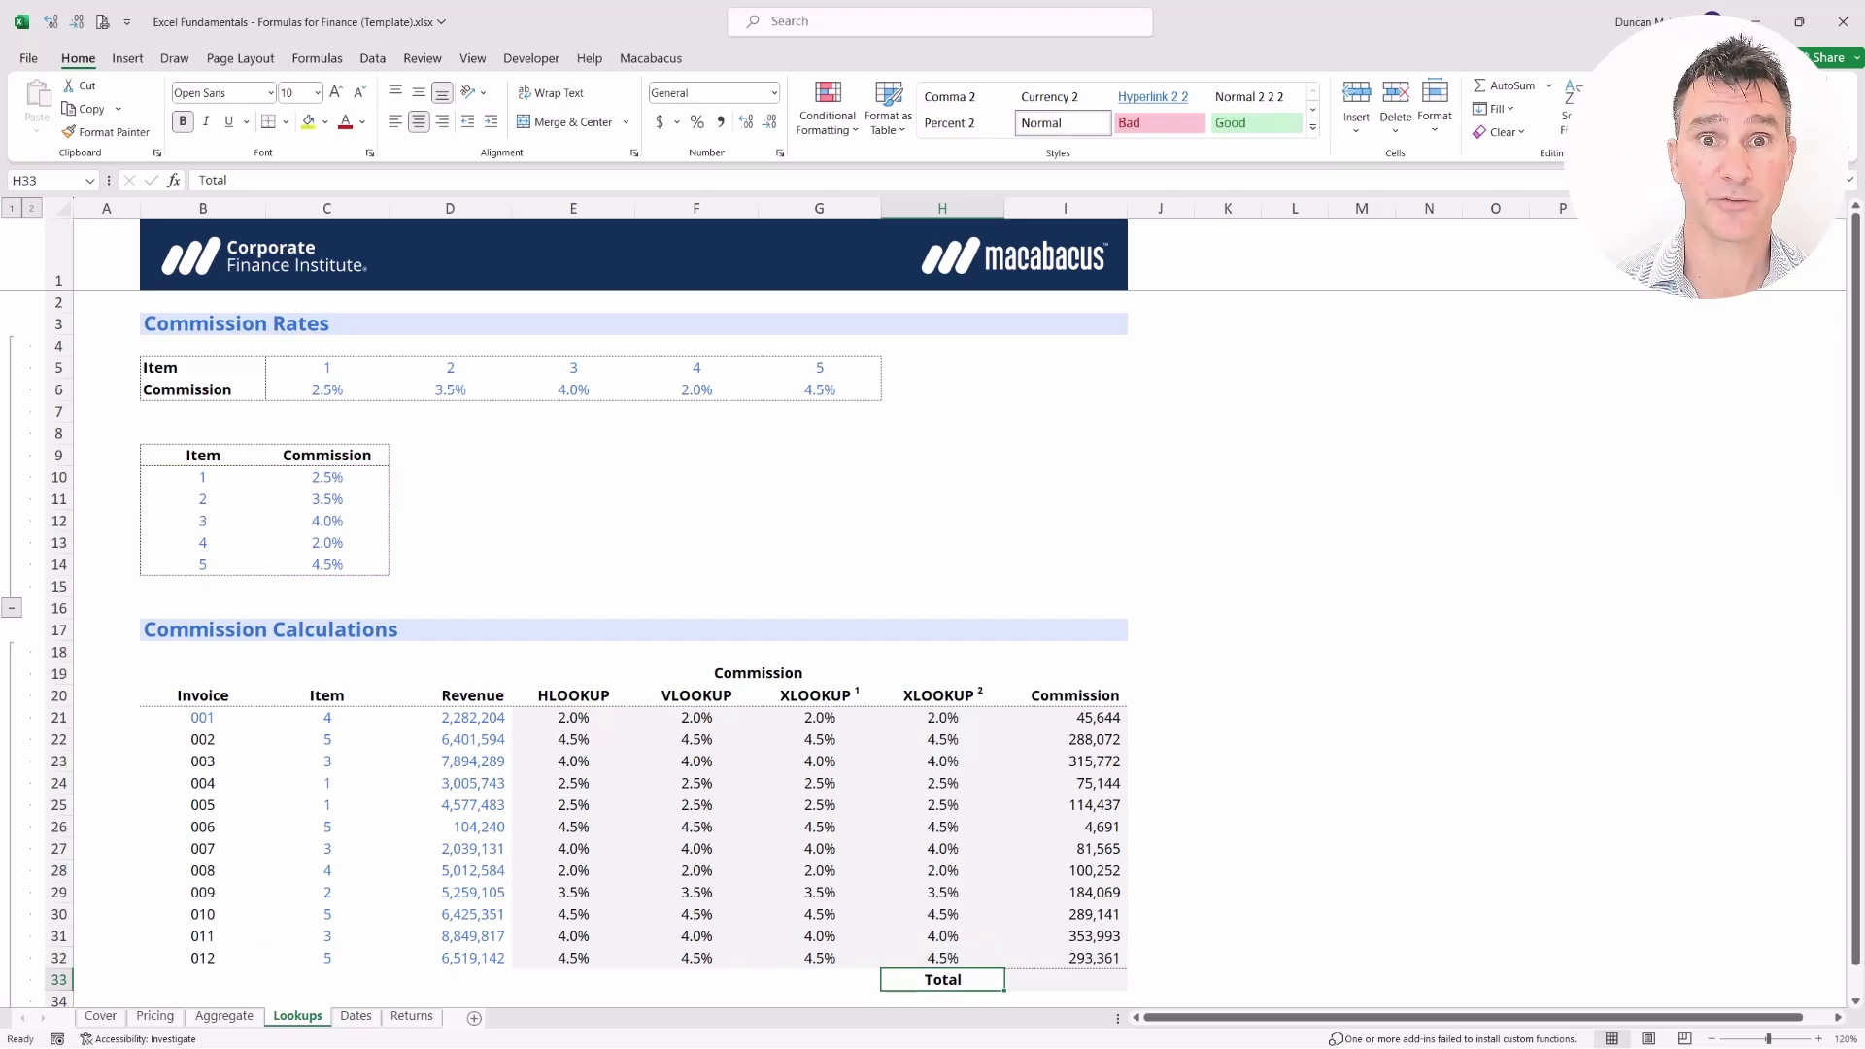
Total the invoice commissions in I33 with AutoSum, using =SUM(I21:I32)
{"action": "key", "text": "shift+Right"}
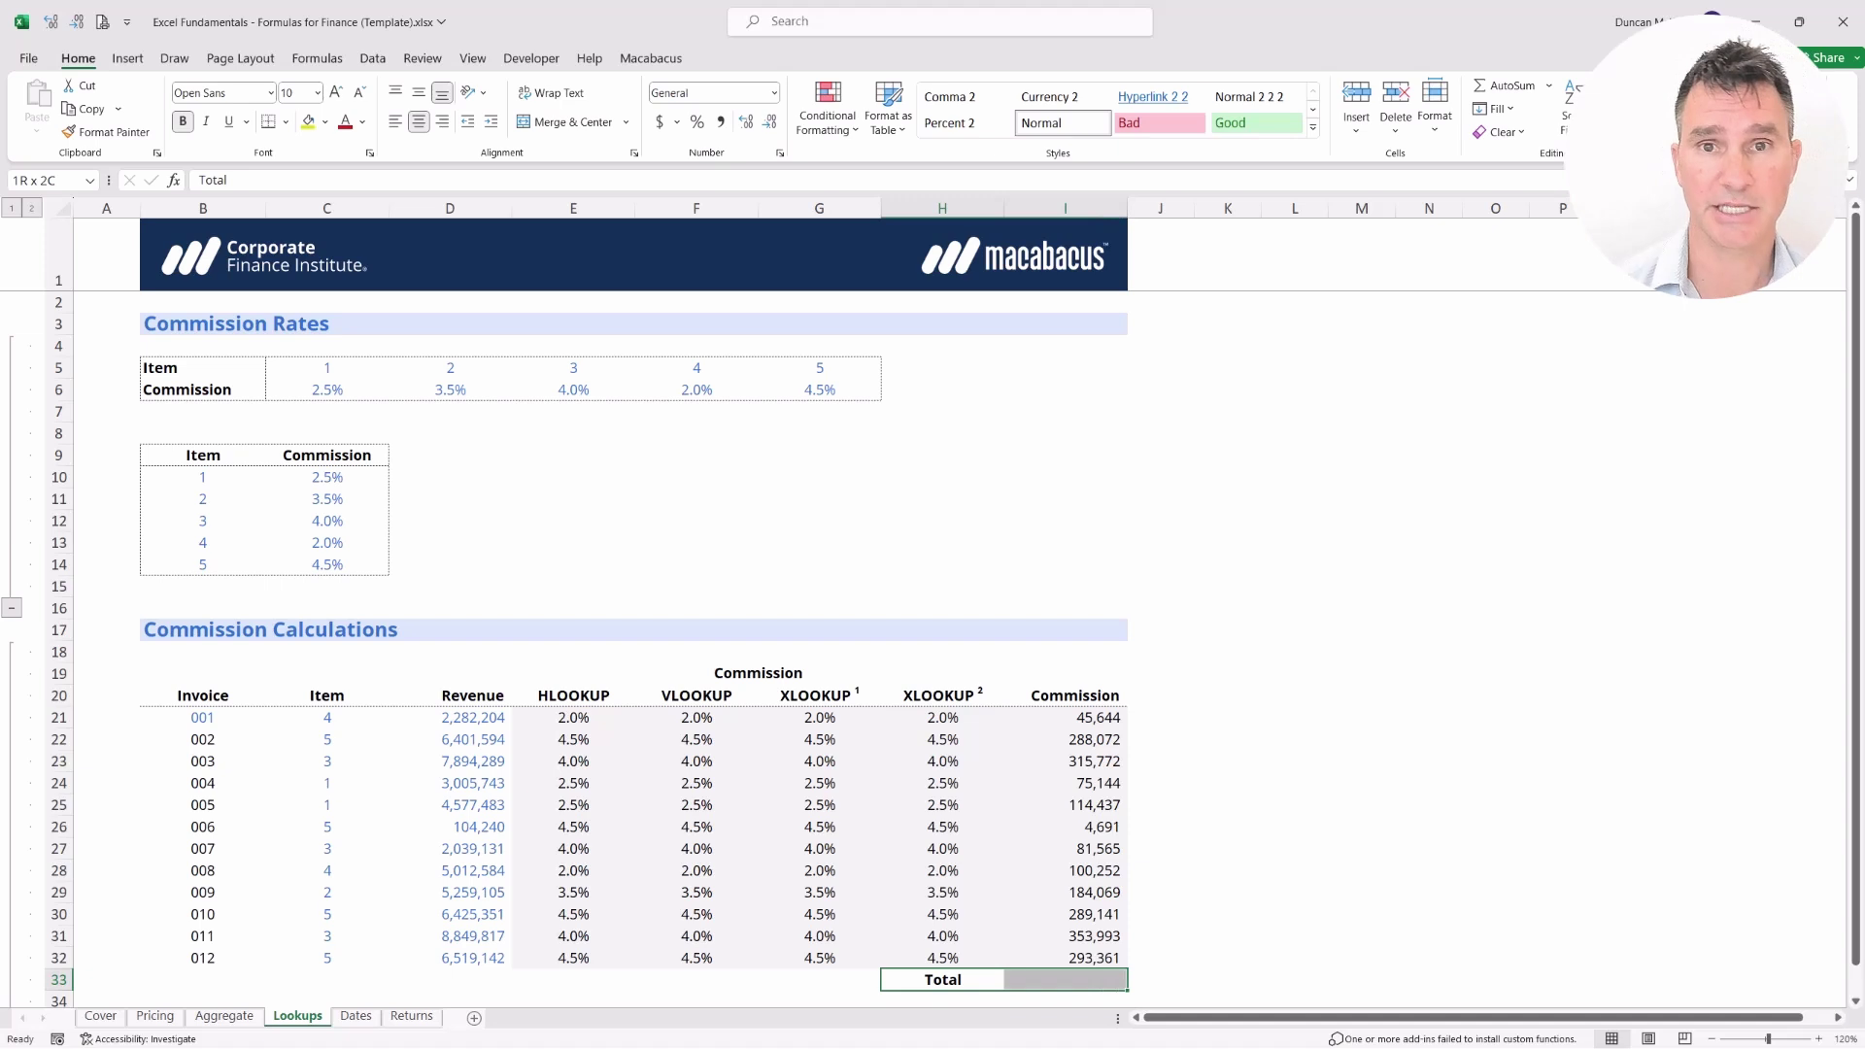
{"action": "left_click", "coordinate": [1066, 980]}
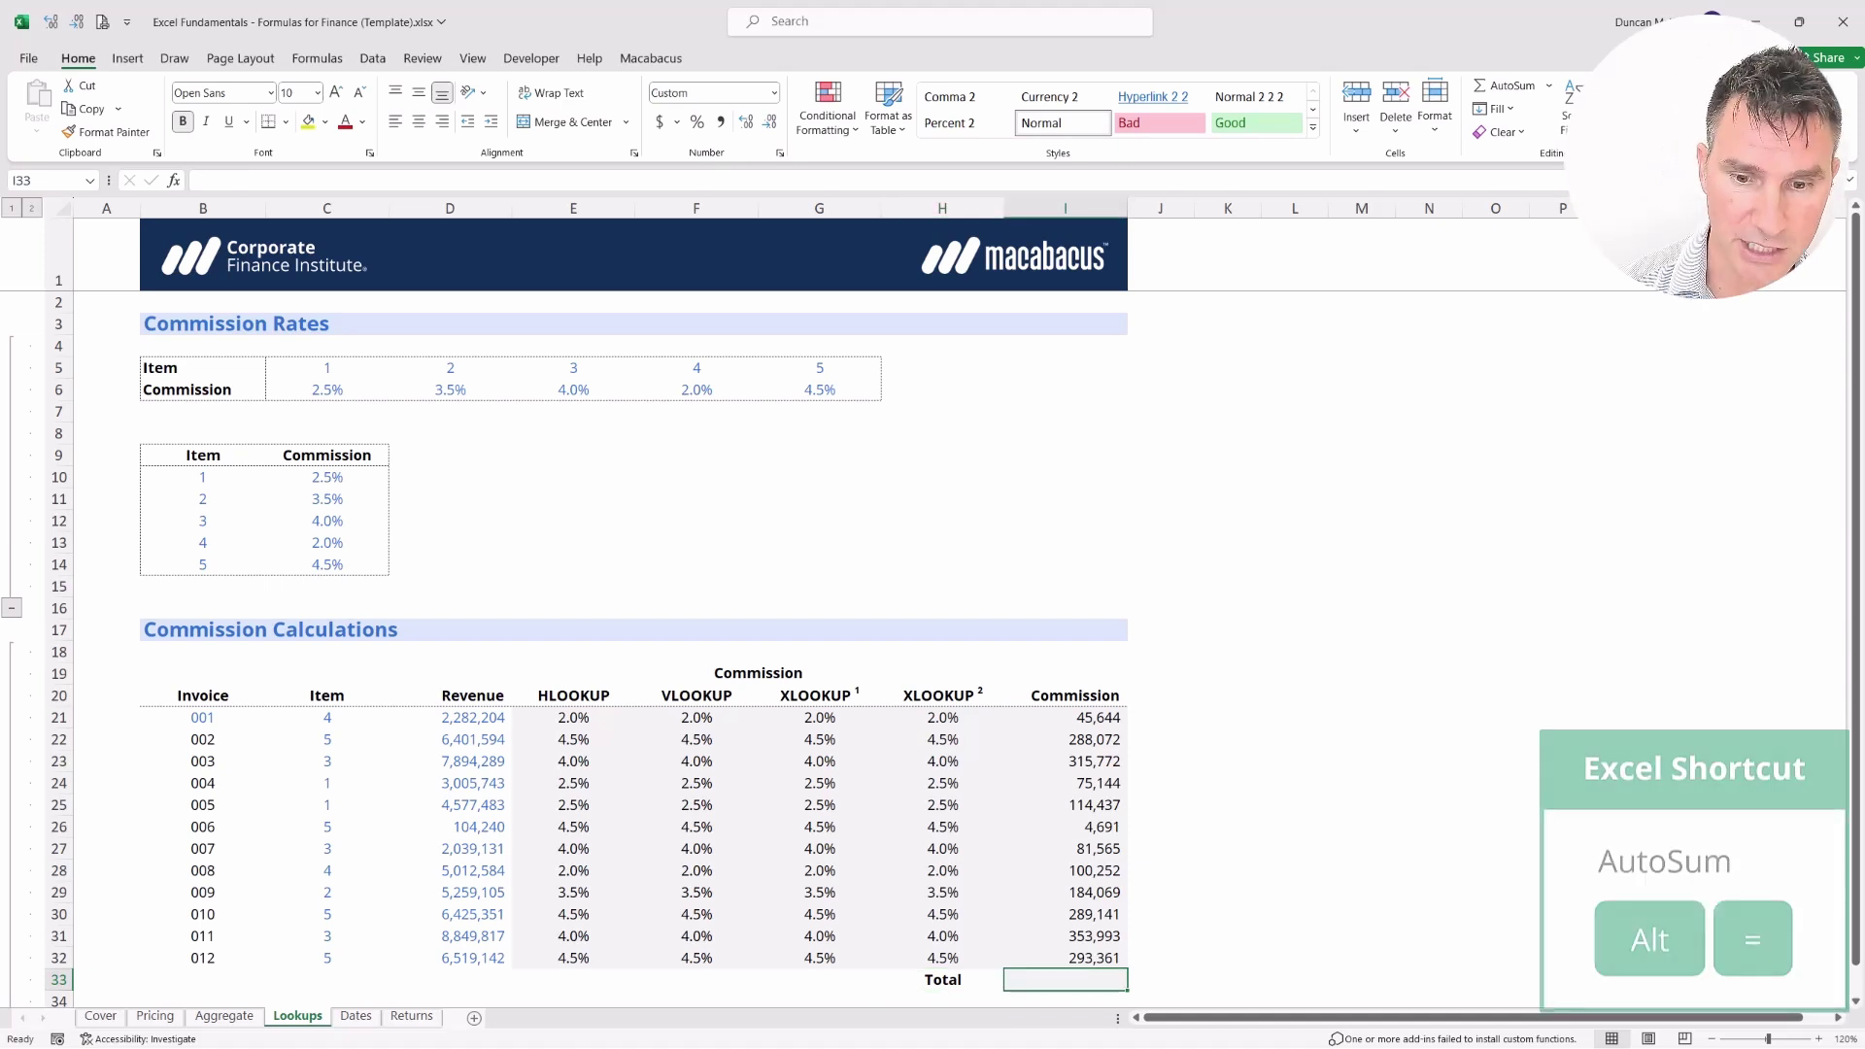
{"action": "key", "text": "alt+equal"}
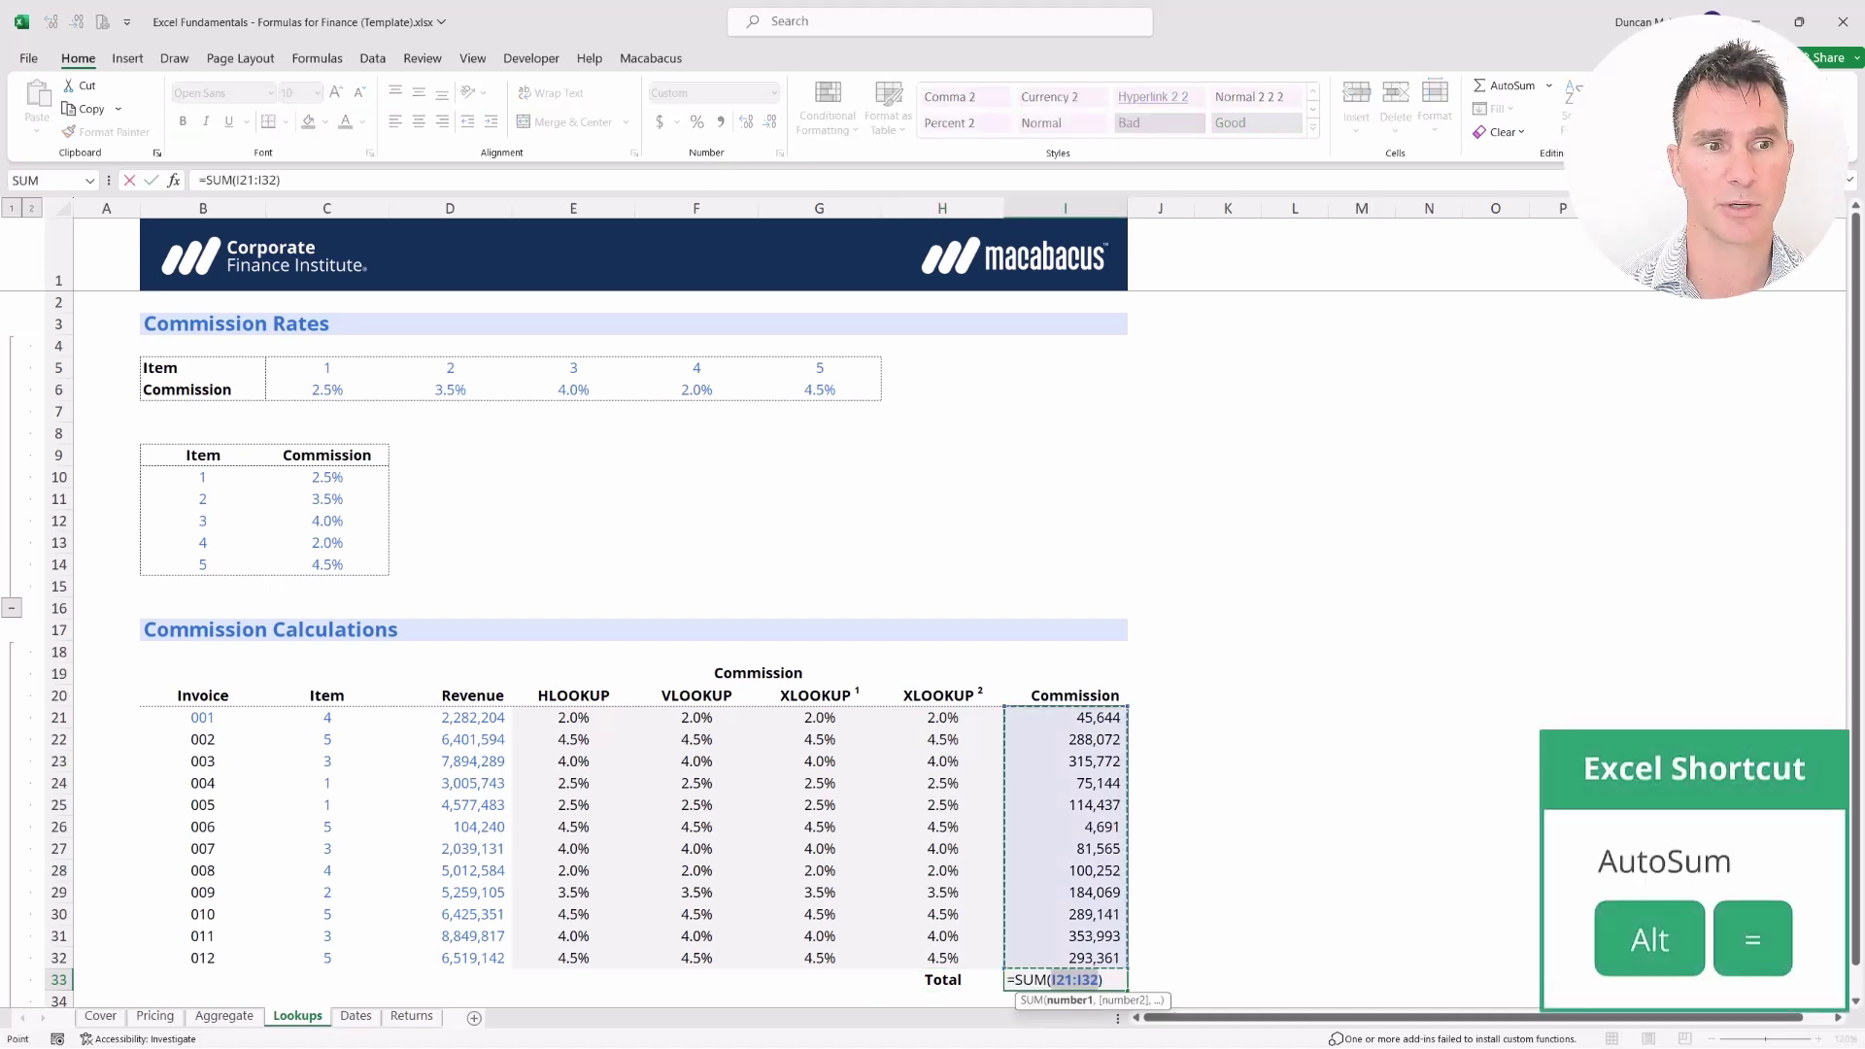
{"action": "key", "text": "Return"}
{"action": "key", "text": "Up"}
{"action": "key", "text": "Scroll_Lock"}
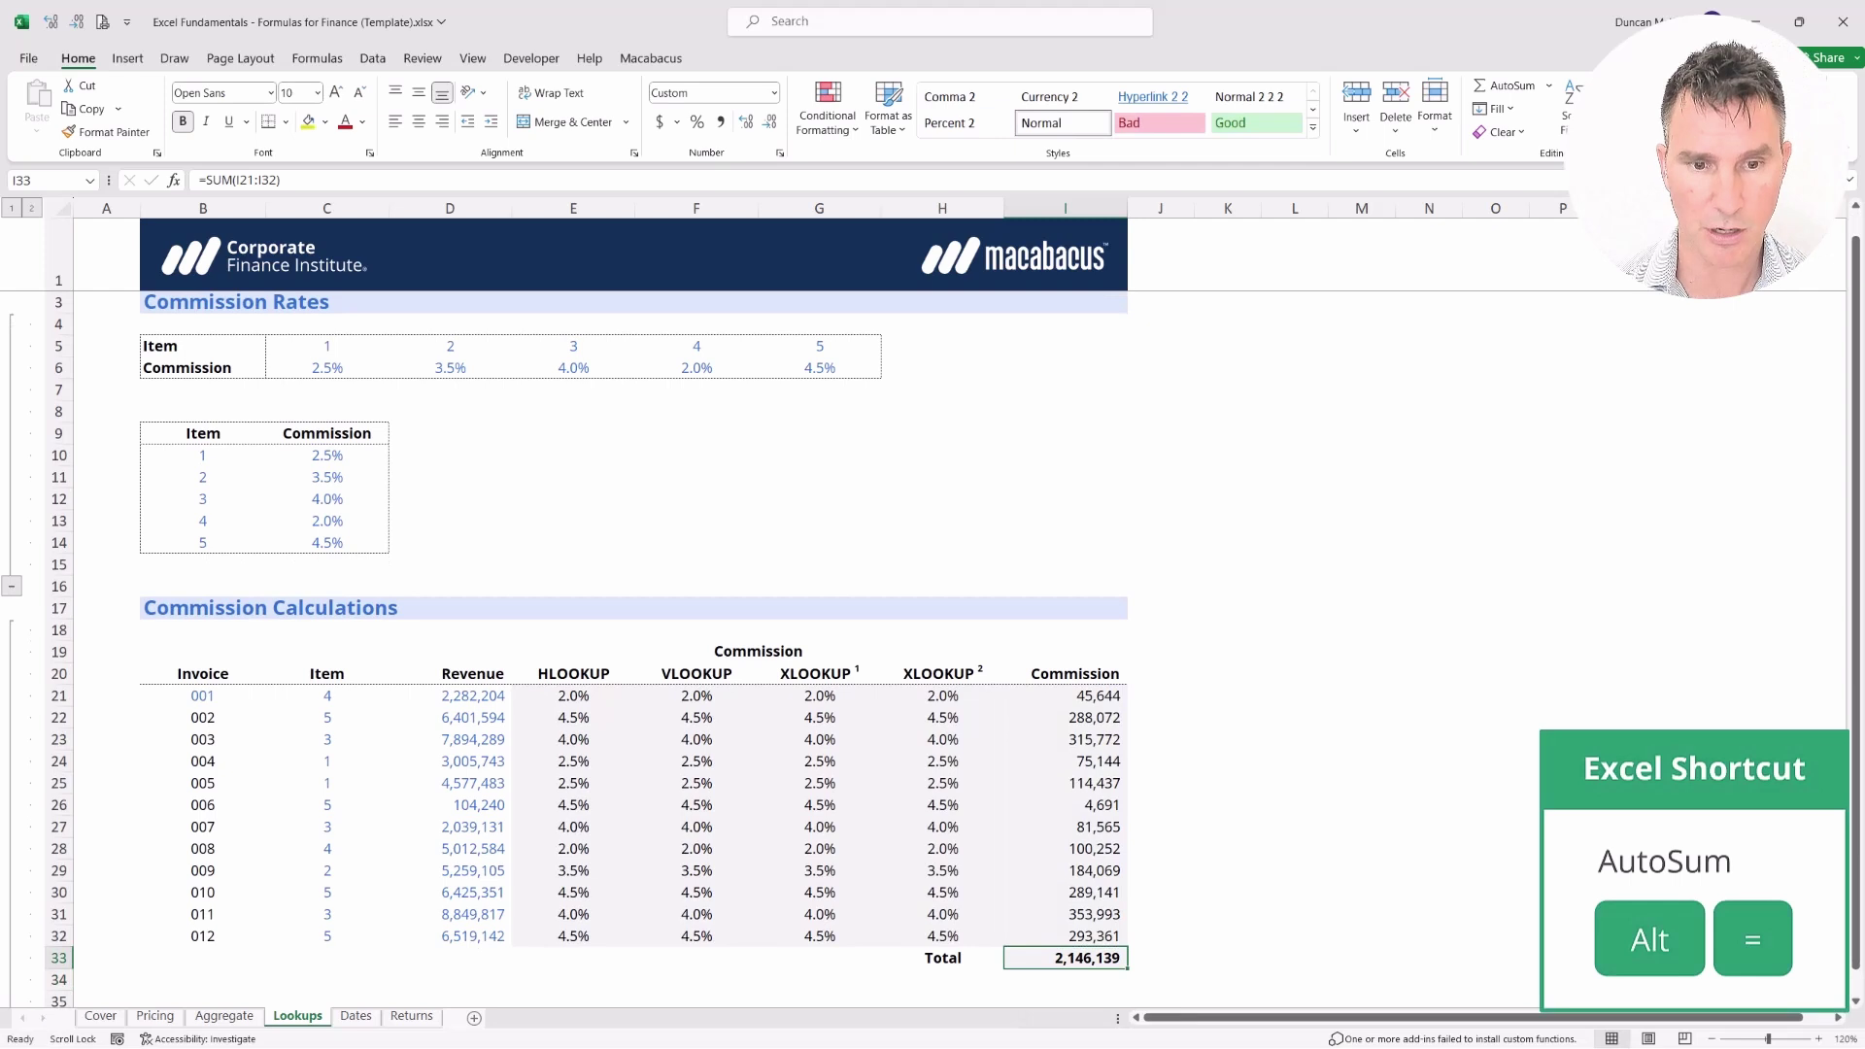
{"action": "key", "text": "Up"}
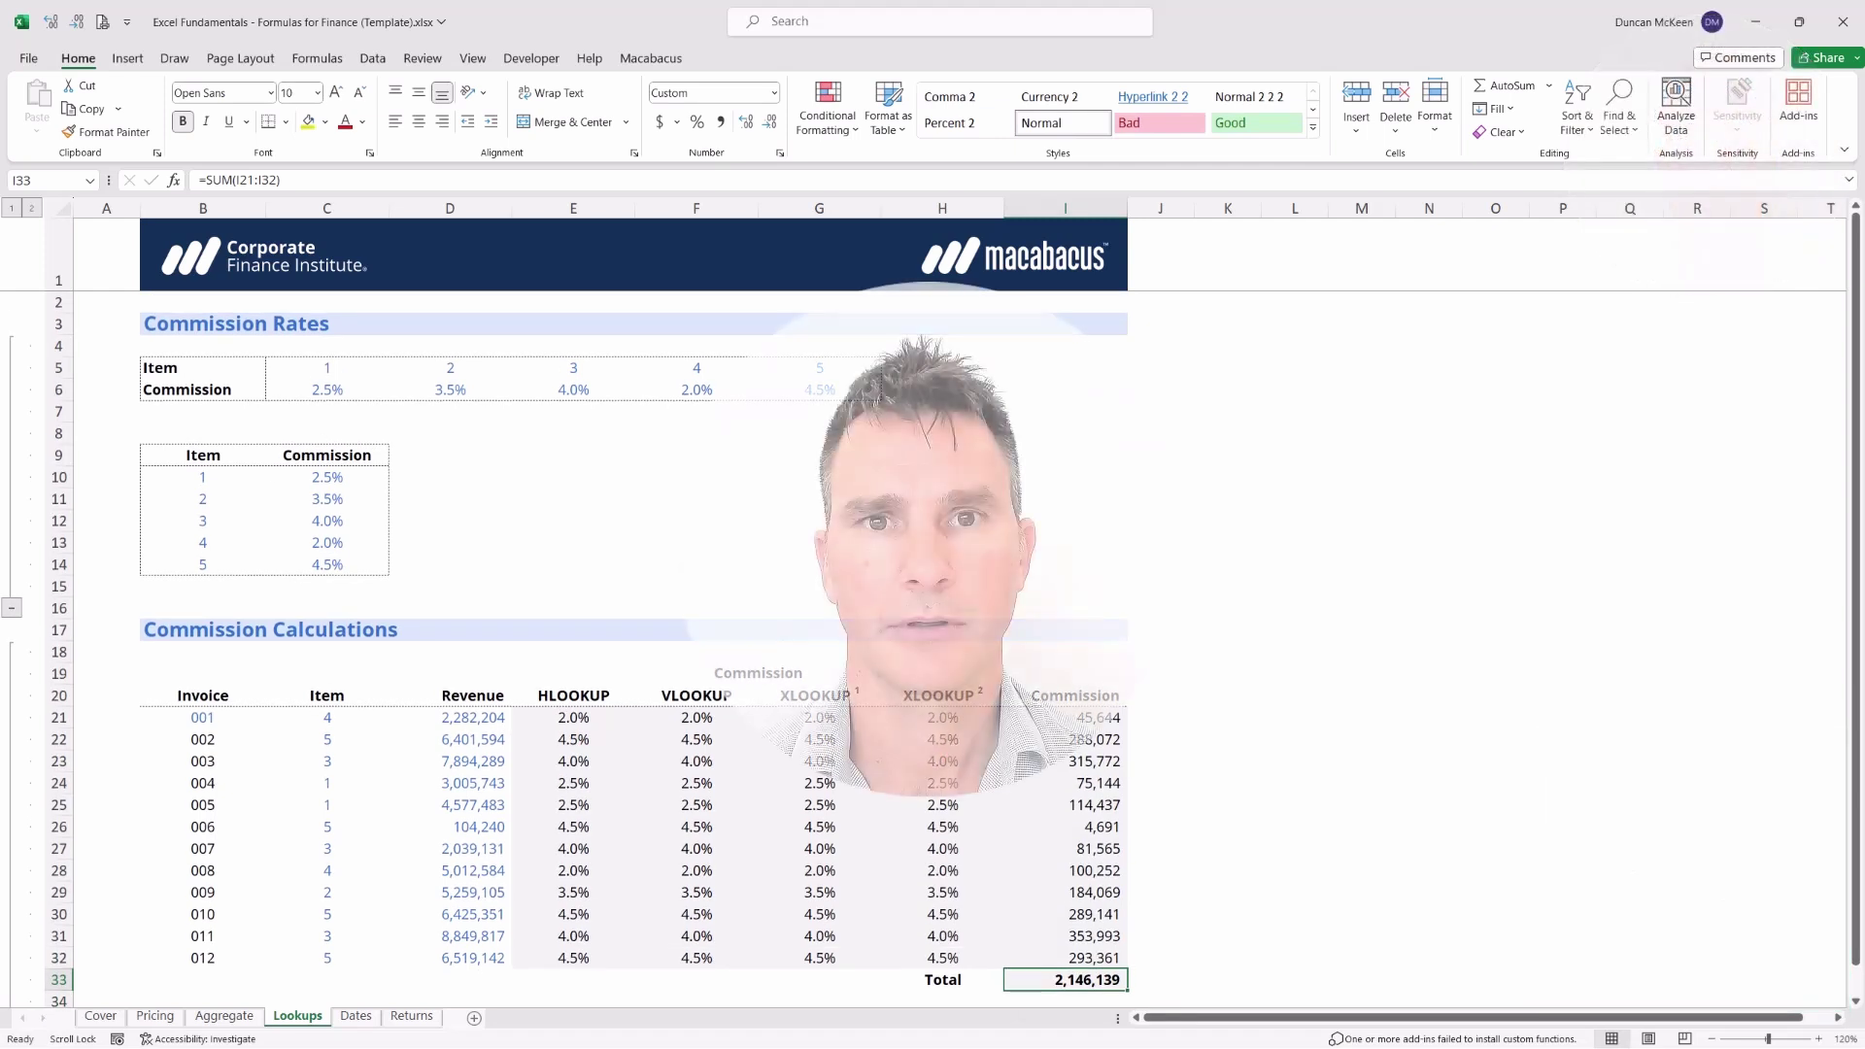